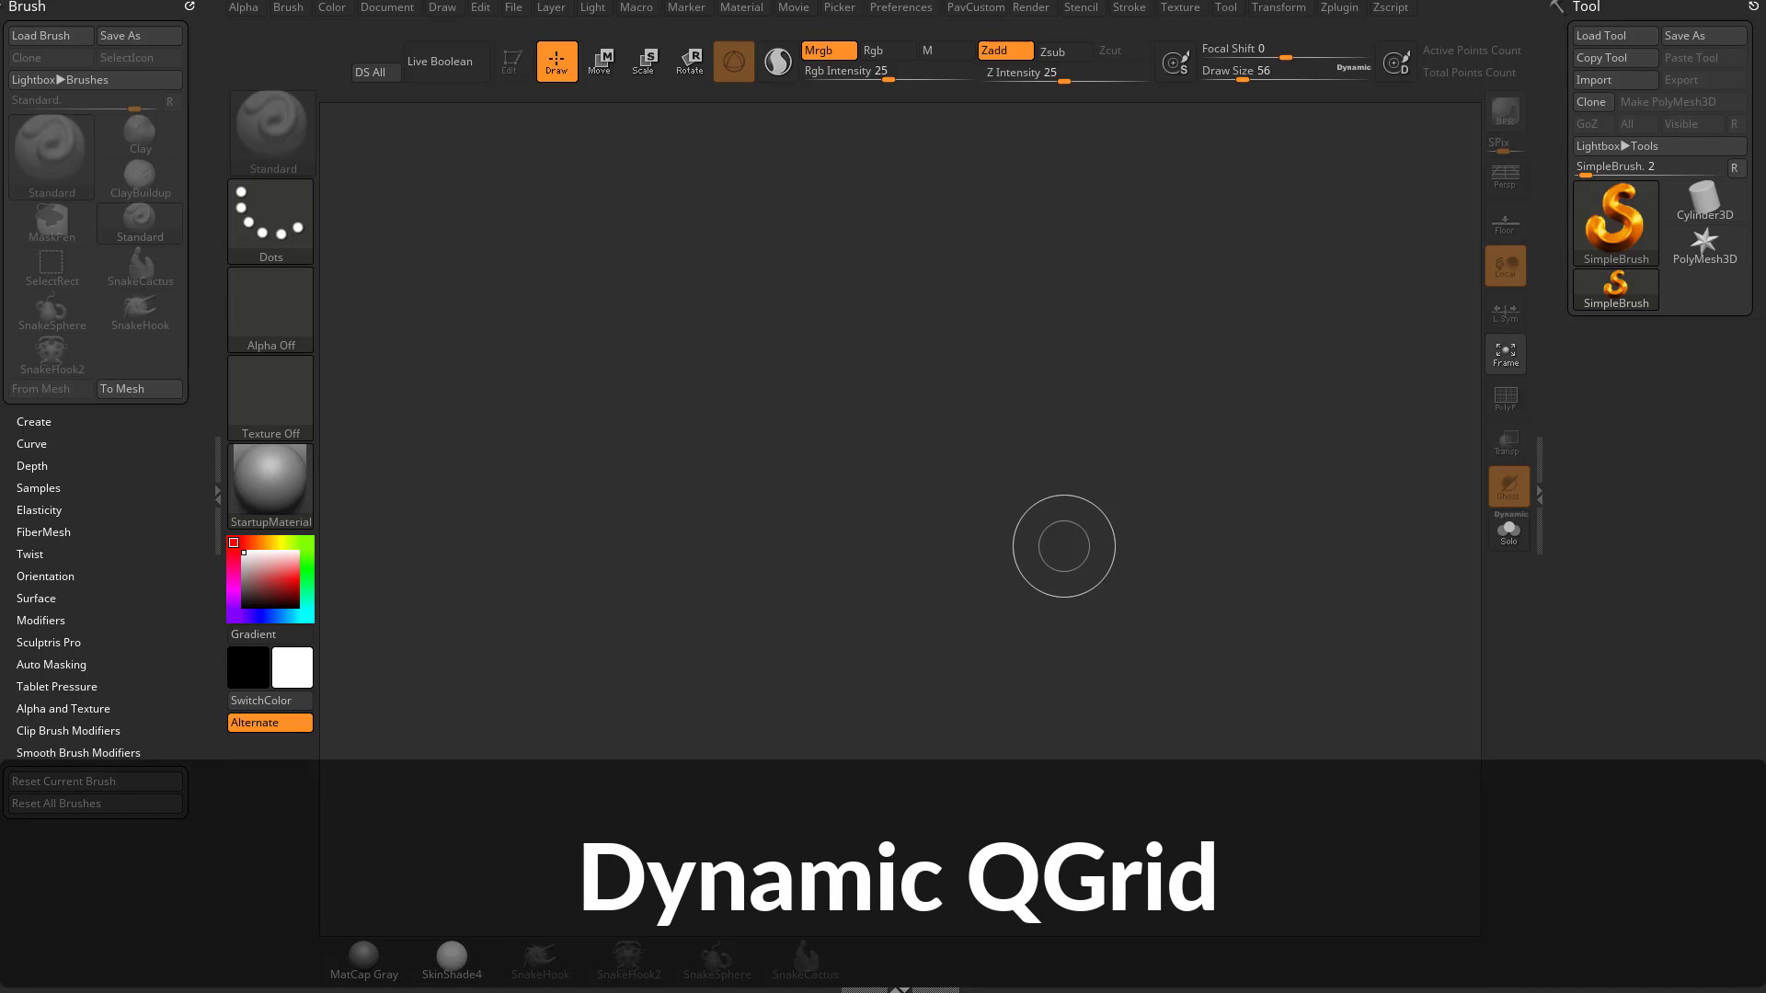
Draw a PolyMesh3D star on the canvas, put it in Edit mode and turn it to face the front
{"action": "left_click", "coordinate": [1705, 246]}
{"action": "left_click_drag", "start_coordinate": [761, 599], "coordinate": [840, 804]}
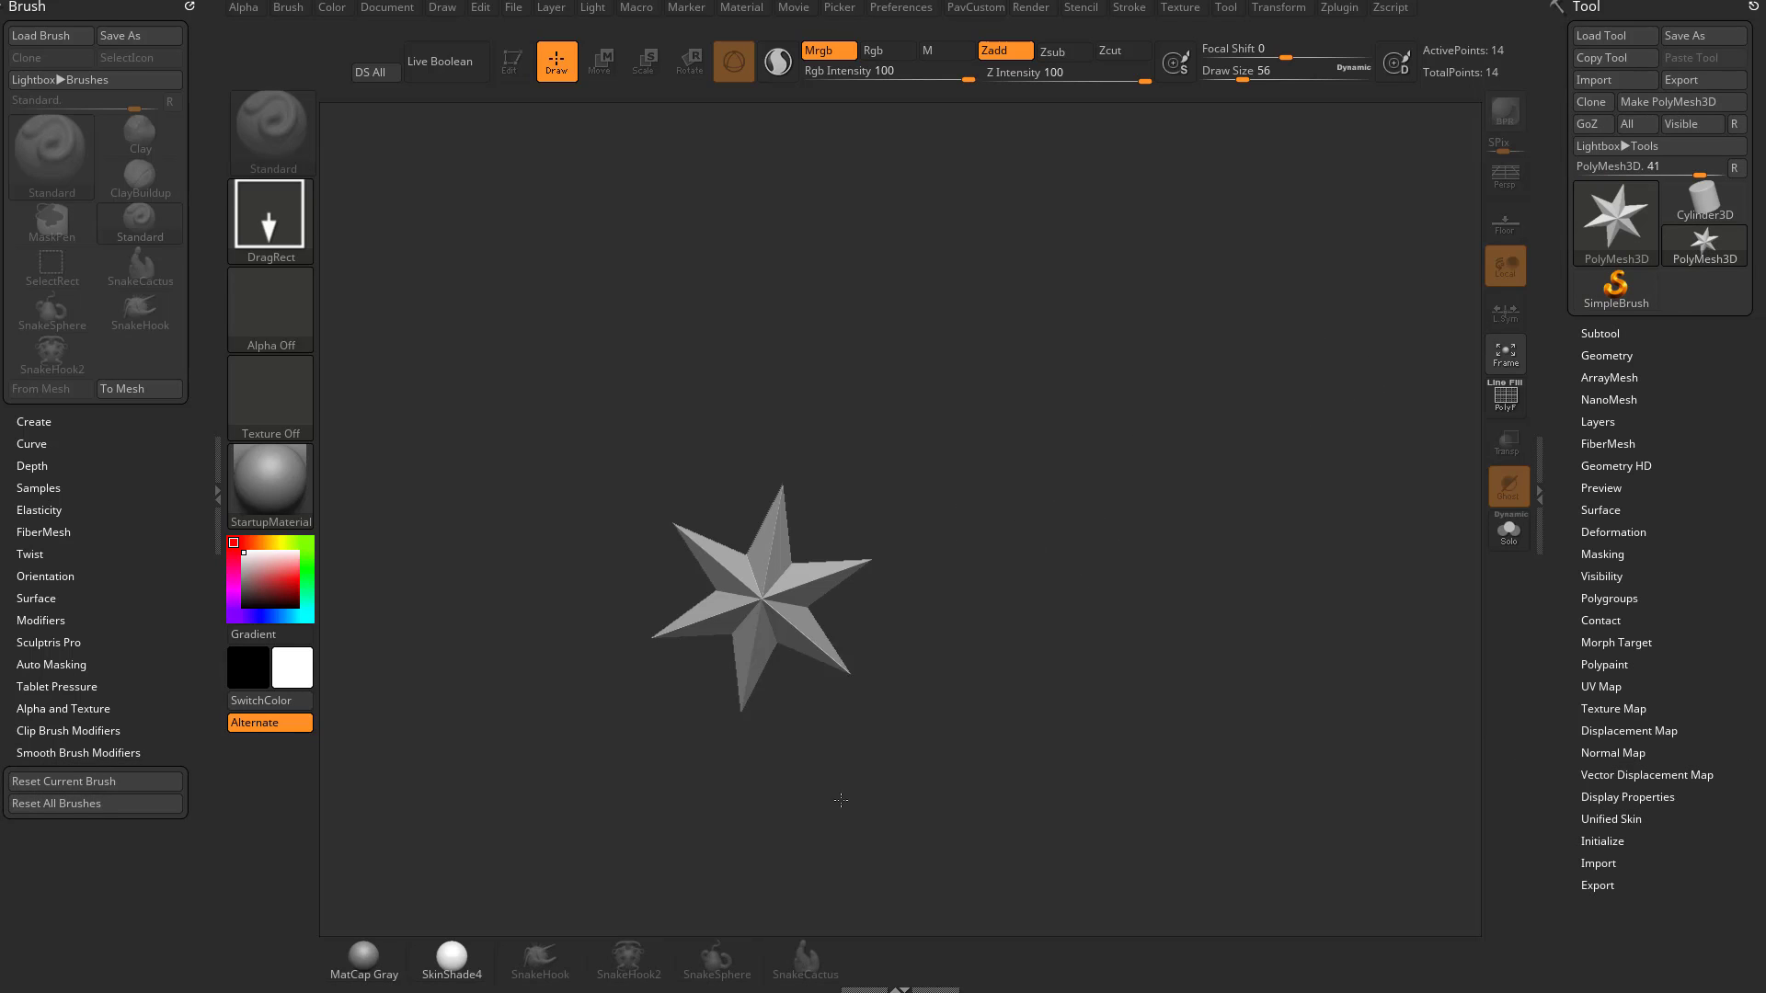
{"action": "left_click", "coordinate": [512, 63]}
{"action": "mouse_move", "coordinate": [1063, 487]}
{"action": "left_mouse_down", "text": "shift"}
{"action": "mouse_move", "coordinate": [1096, 502]}
{"action": "mouse_move", "coordinate": [1133, 575]}
{"action": "left_mouse_up", "text": "shift"}
{"action": "left_click_drag", "start_coordinate": [1132, 575], "coordinate": [1228, 549], "text": "alt"}
Initialize the star as a QCube and show its polyframe, framing the cube in an angled view
{"action": "left_click_drag", "start_coordinate": [1571, 621], "coordinate": [1571, 504]}
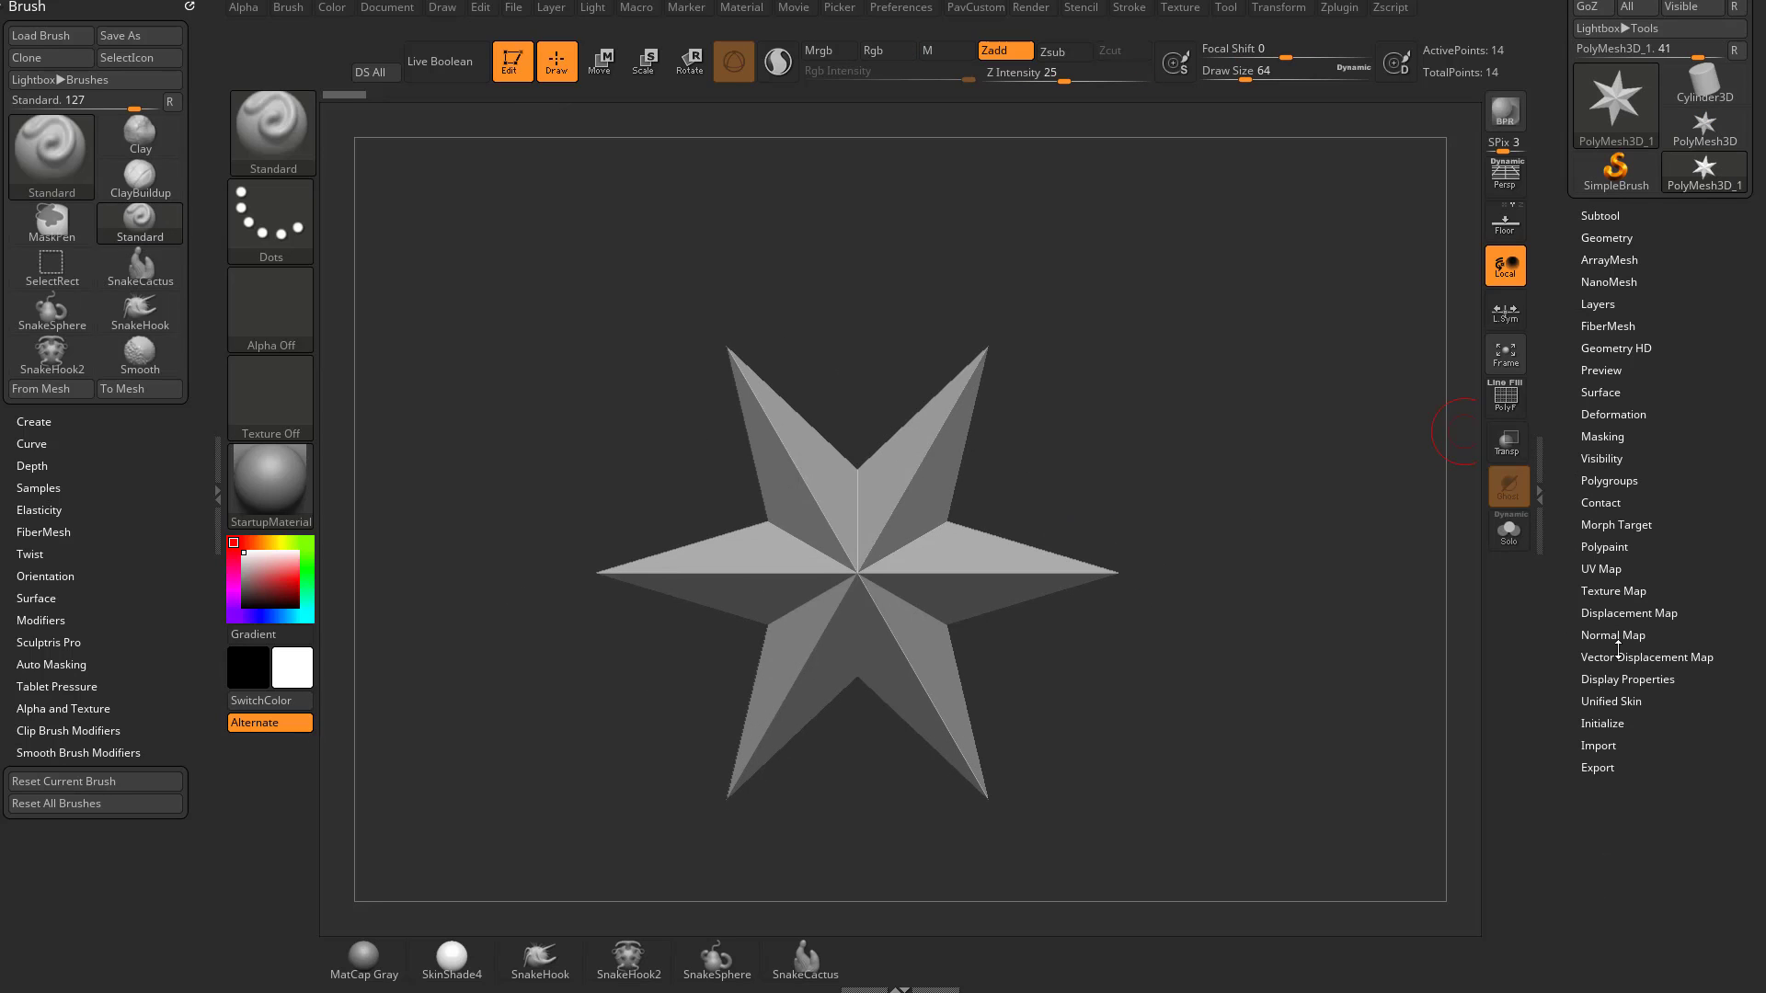
{"action": "left_click", "coordinate": [1602, 723]}
{"action": "left_click_drag", "start_coordinate": [1569, 694], "coordinate": [1570, 611]}
{"action": "left_click", "coordinate": [1600, 677]}
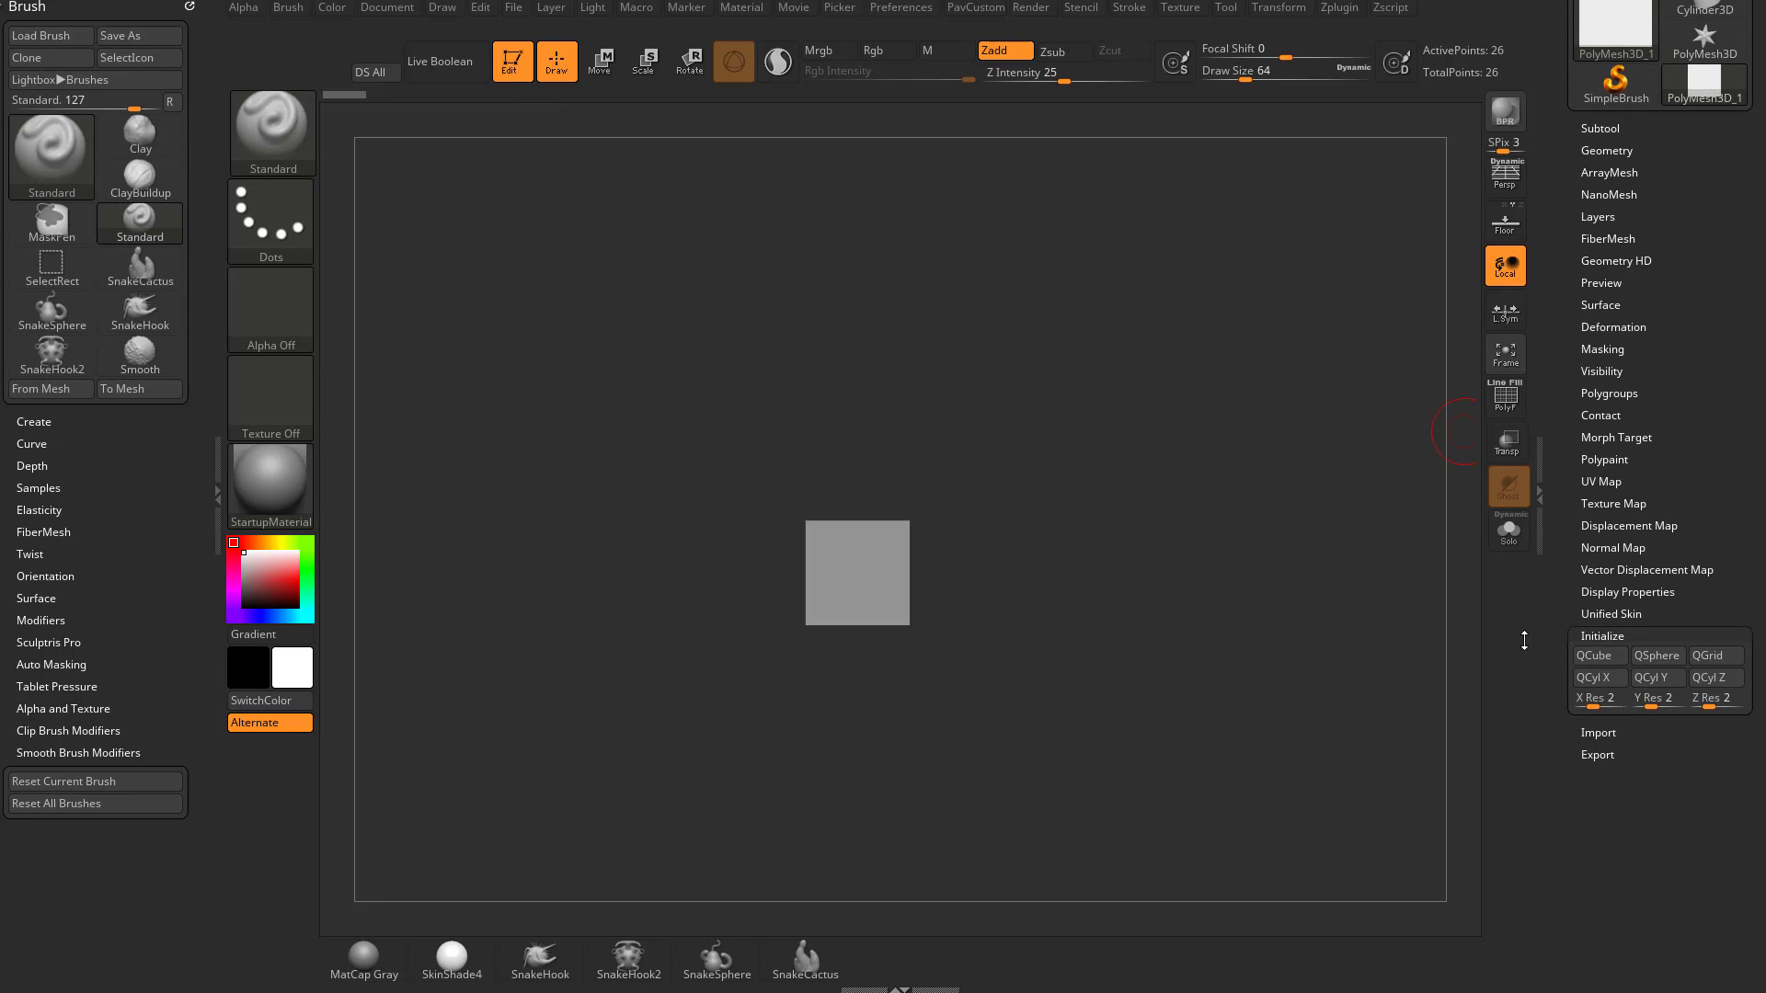
{"action": "left_click", "coordinate": [1505, 397]}
{"action": "left_click_drag", "start_coordinate": [1234, 540], "coordinate": [1255, 598]}
{"action": "key", "text": "f"}
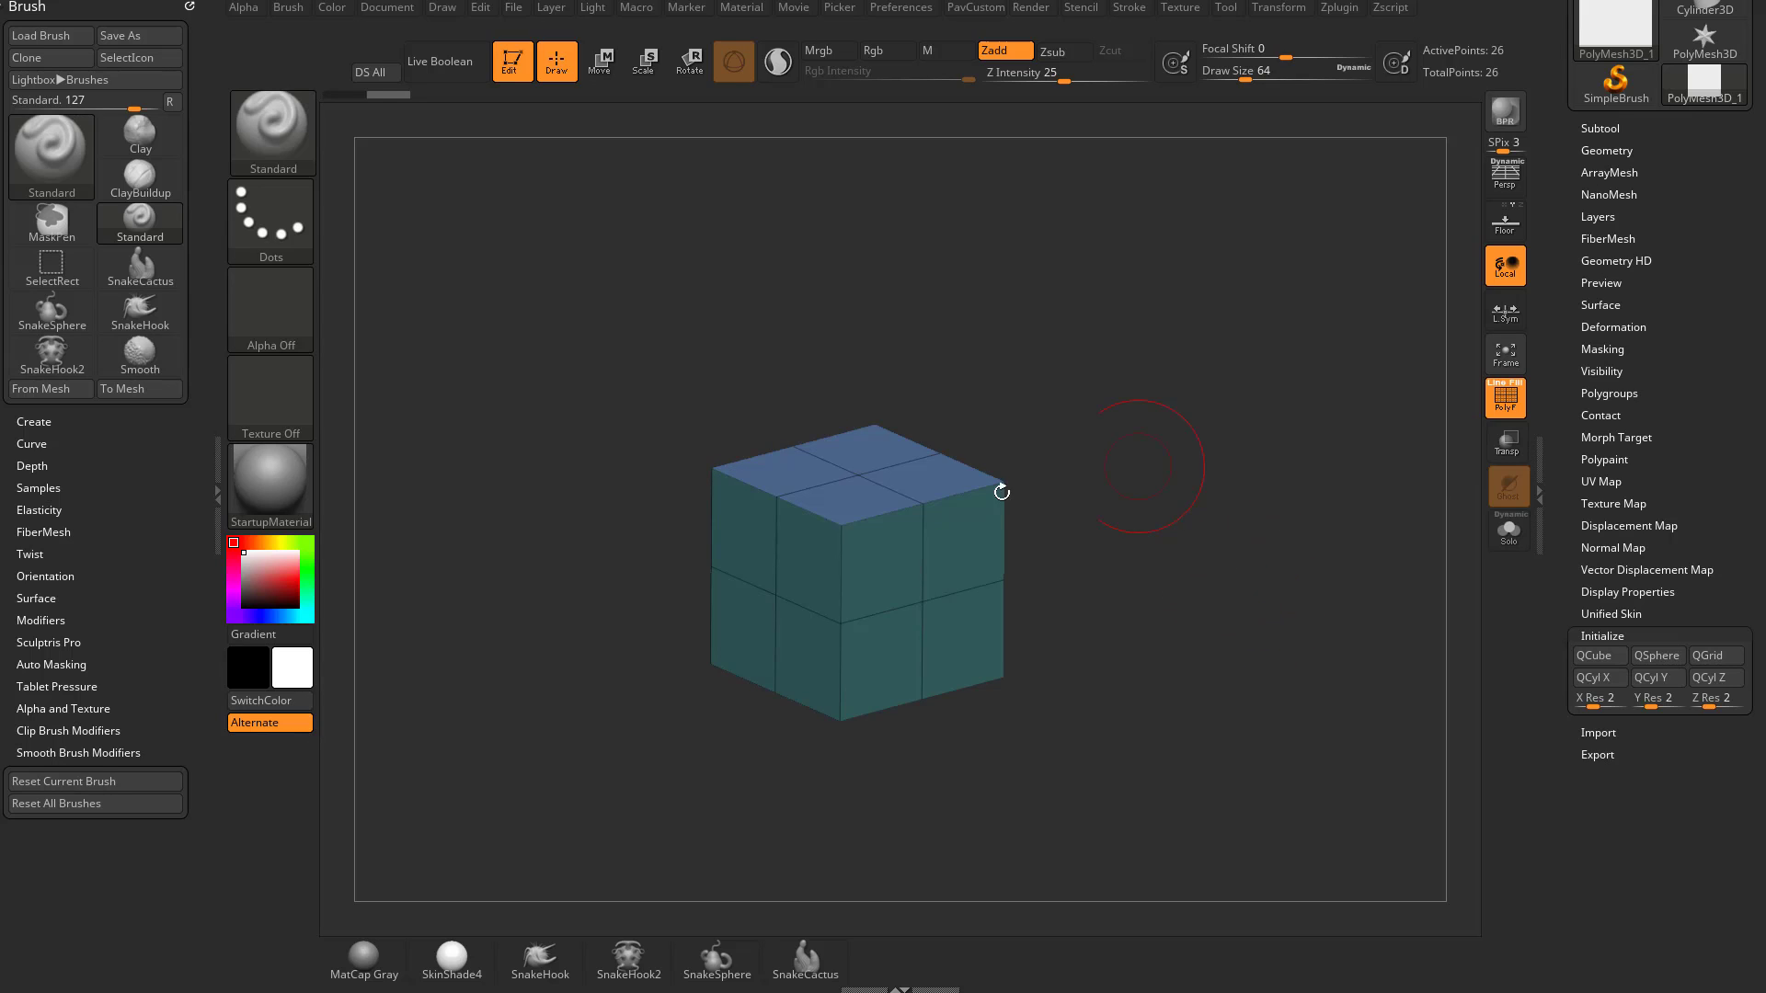
{"action": "left_click_drag", "start_coordinate": [1121, 485], "coordinate": [1007, 540]}
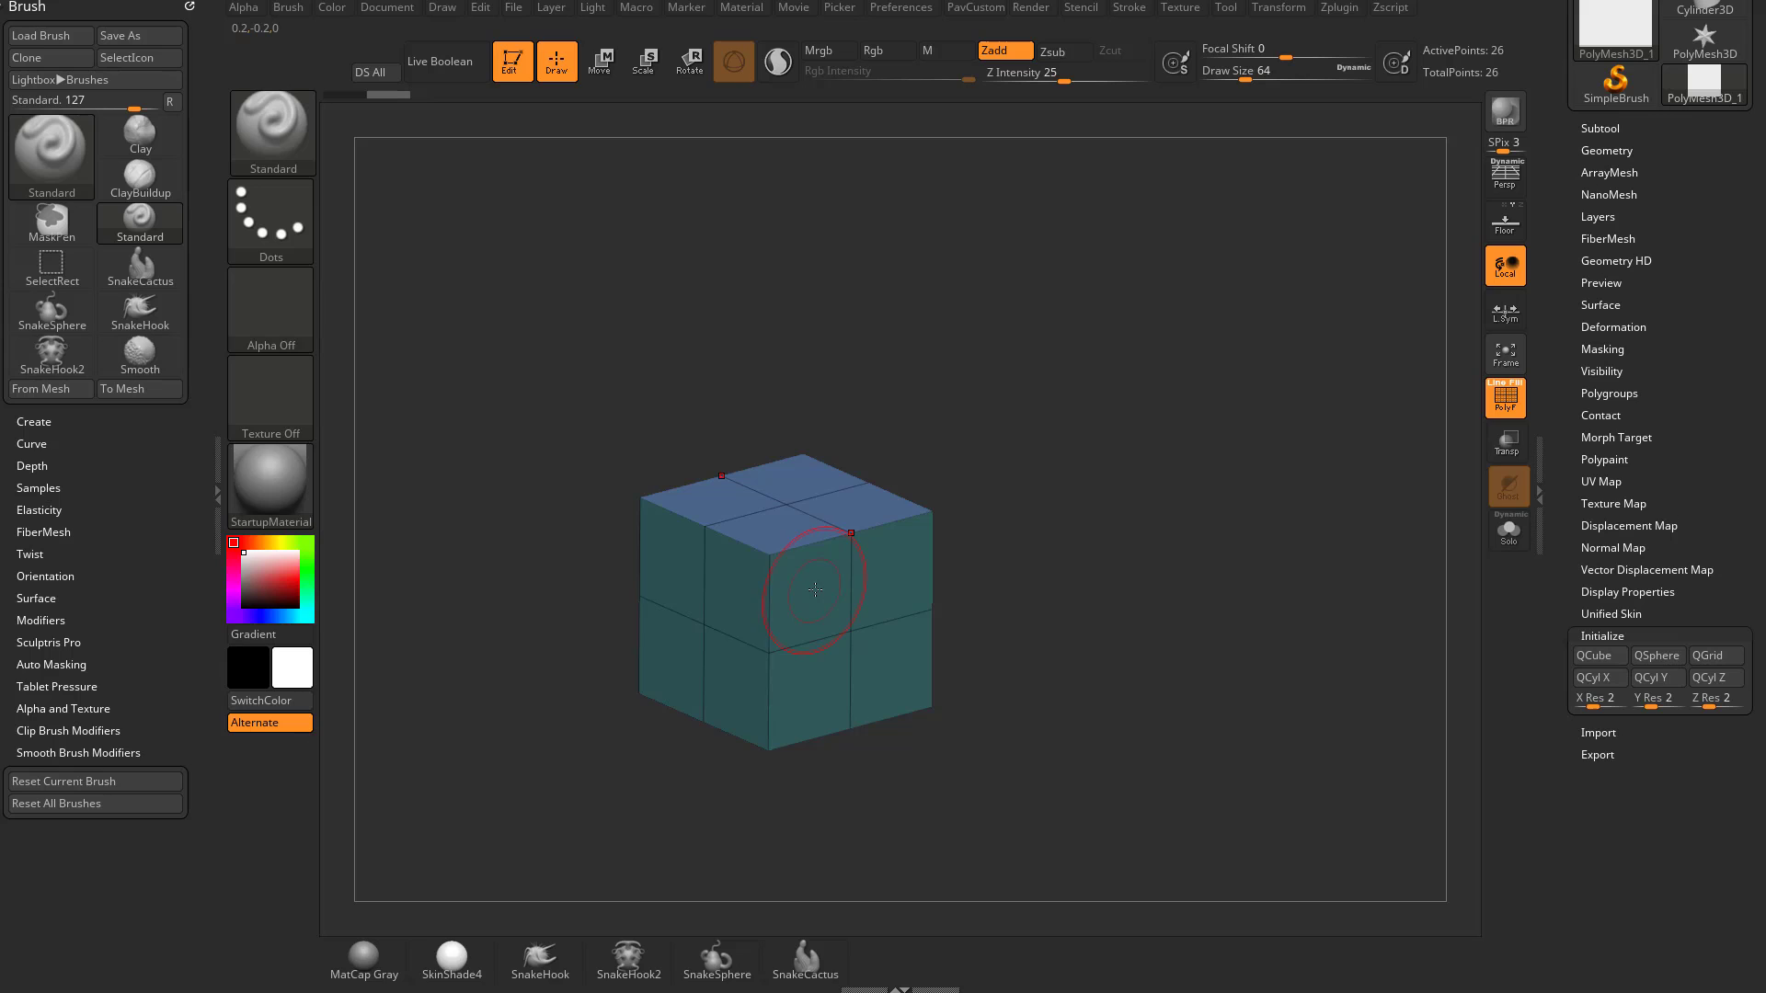
With the ZModeler brush, set the polygon action QMesh to target Polygroup All and extrude the cube's two opposite sides outward
{"action": "key", "text": "b"}
{"action": "key", "text": "z"}
{"action": "key", "text": "m"}
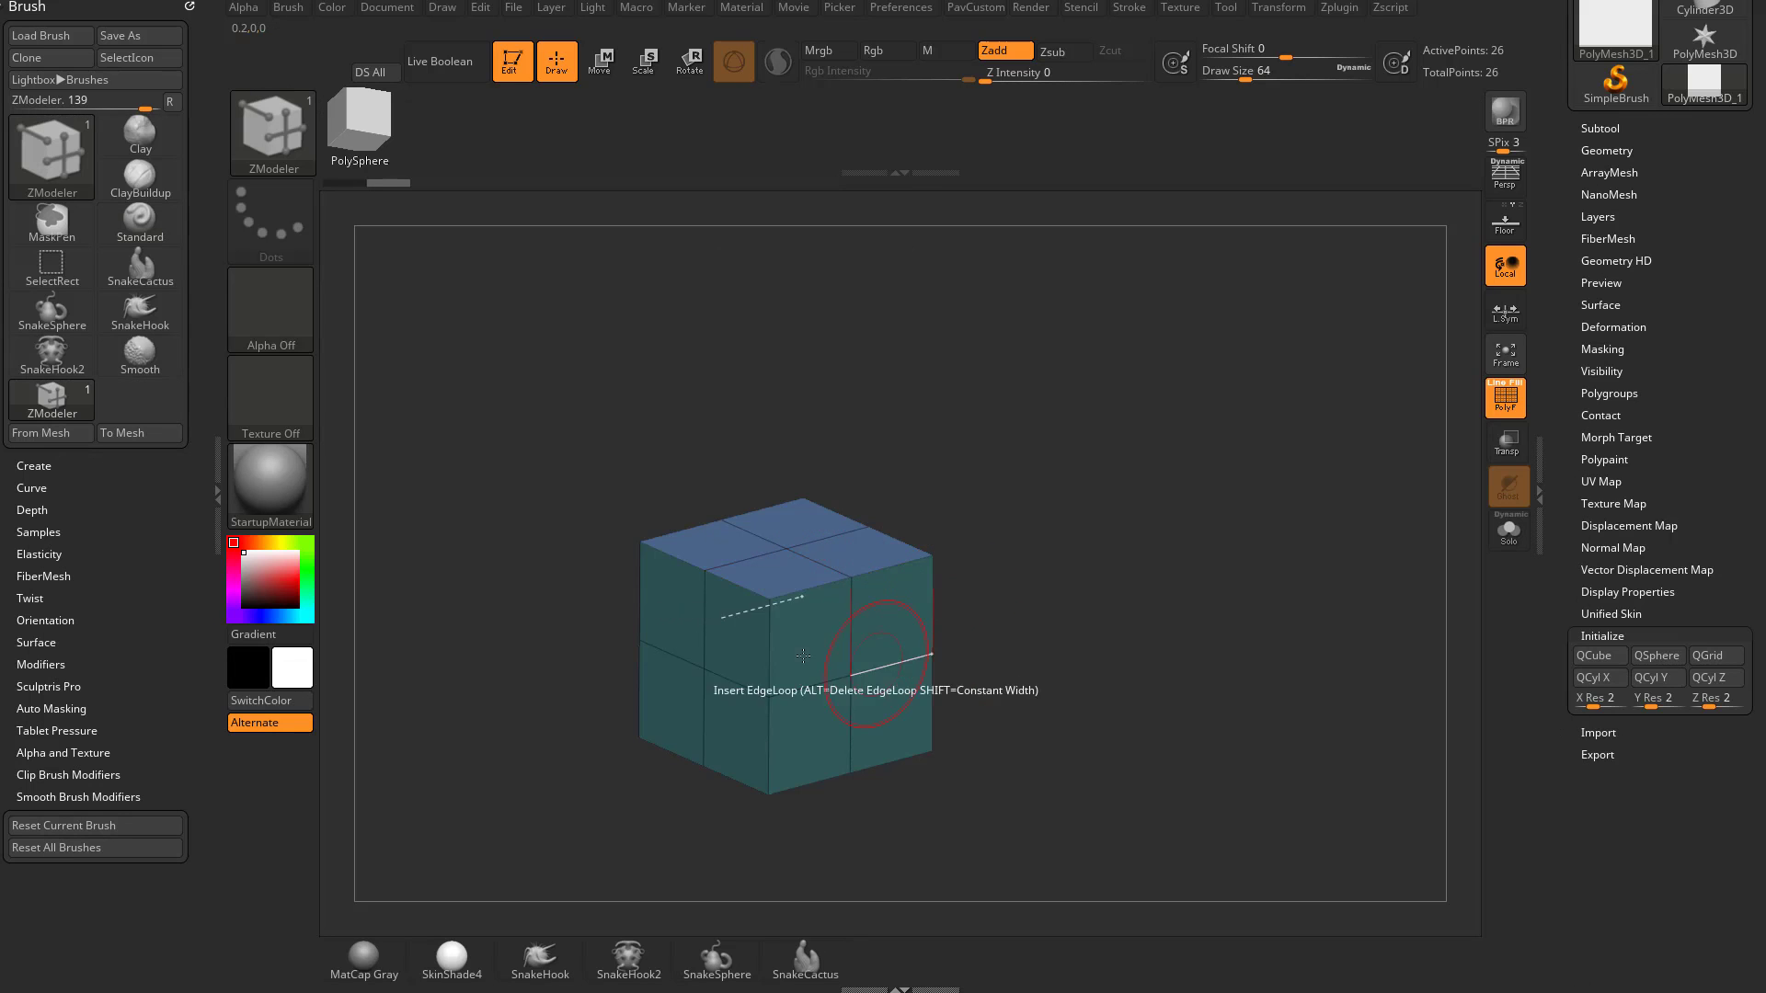
{"action": "key", "text": "space"}
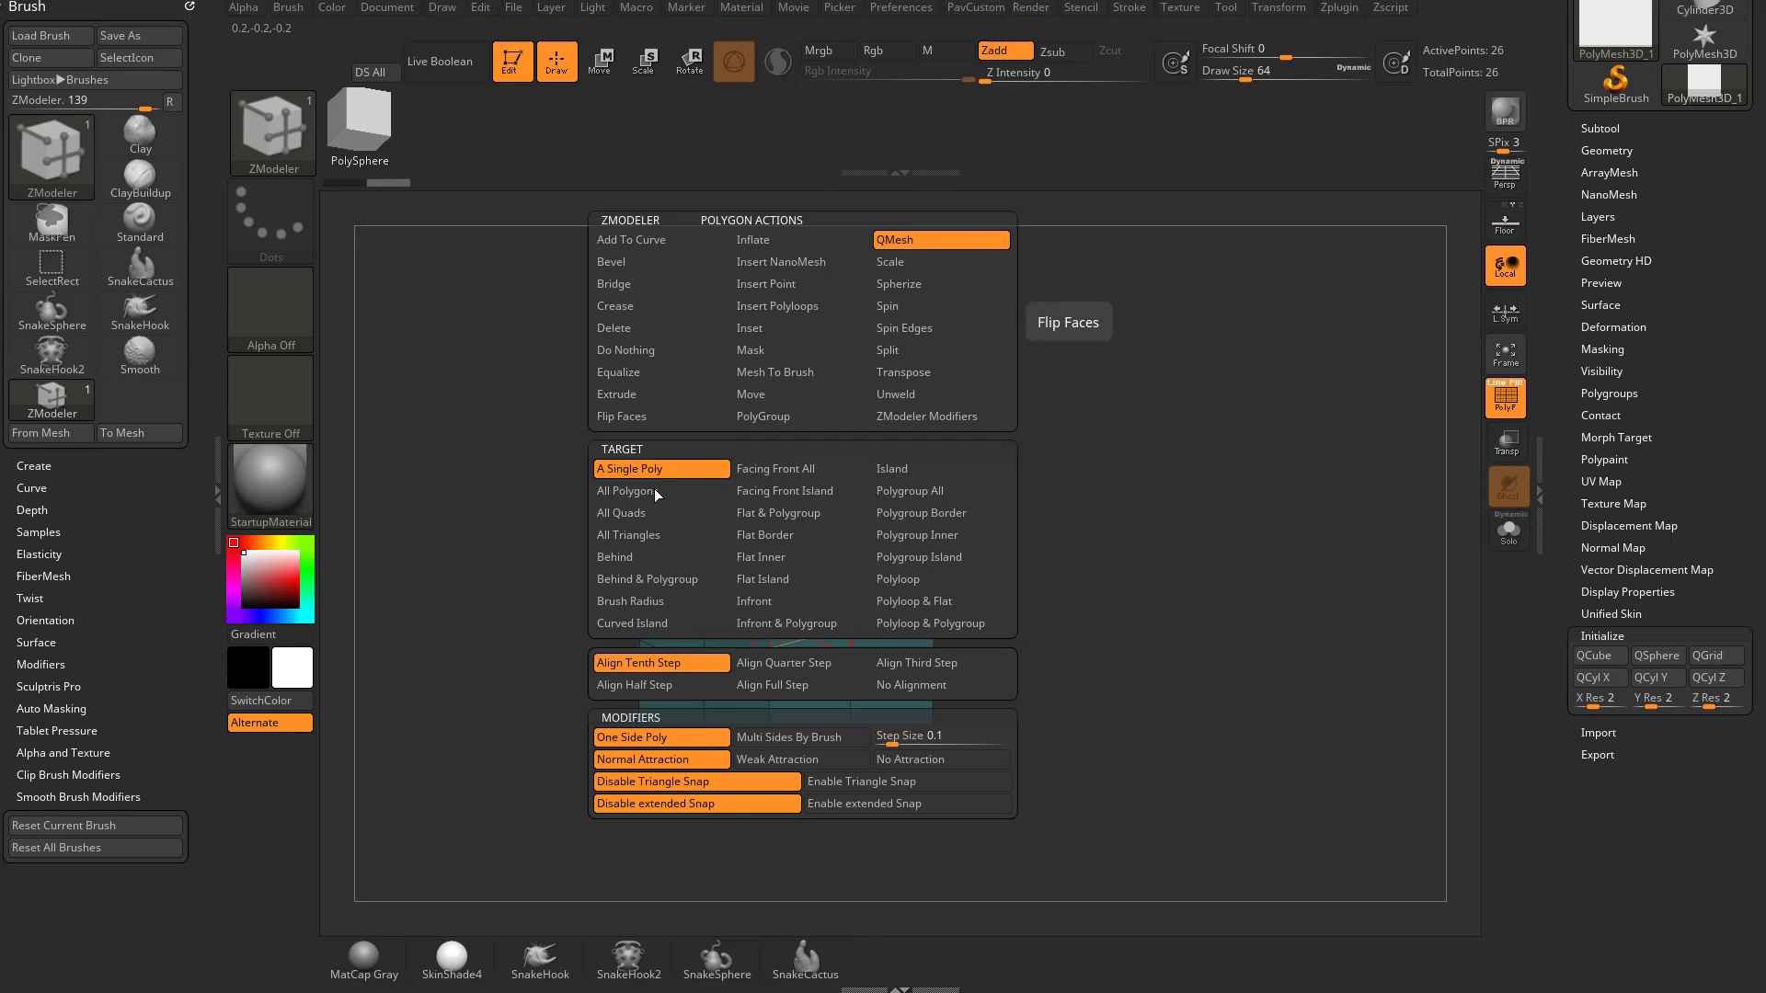
{"action": "left_click", "coordinate": [902, 492]}
{"action": "left_click_drag", "start_coordinate": [874, 639], "coordinate": [957, 676]}
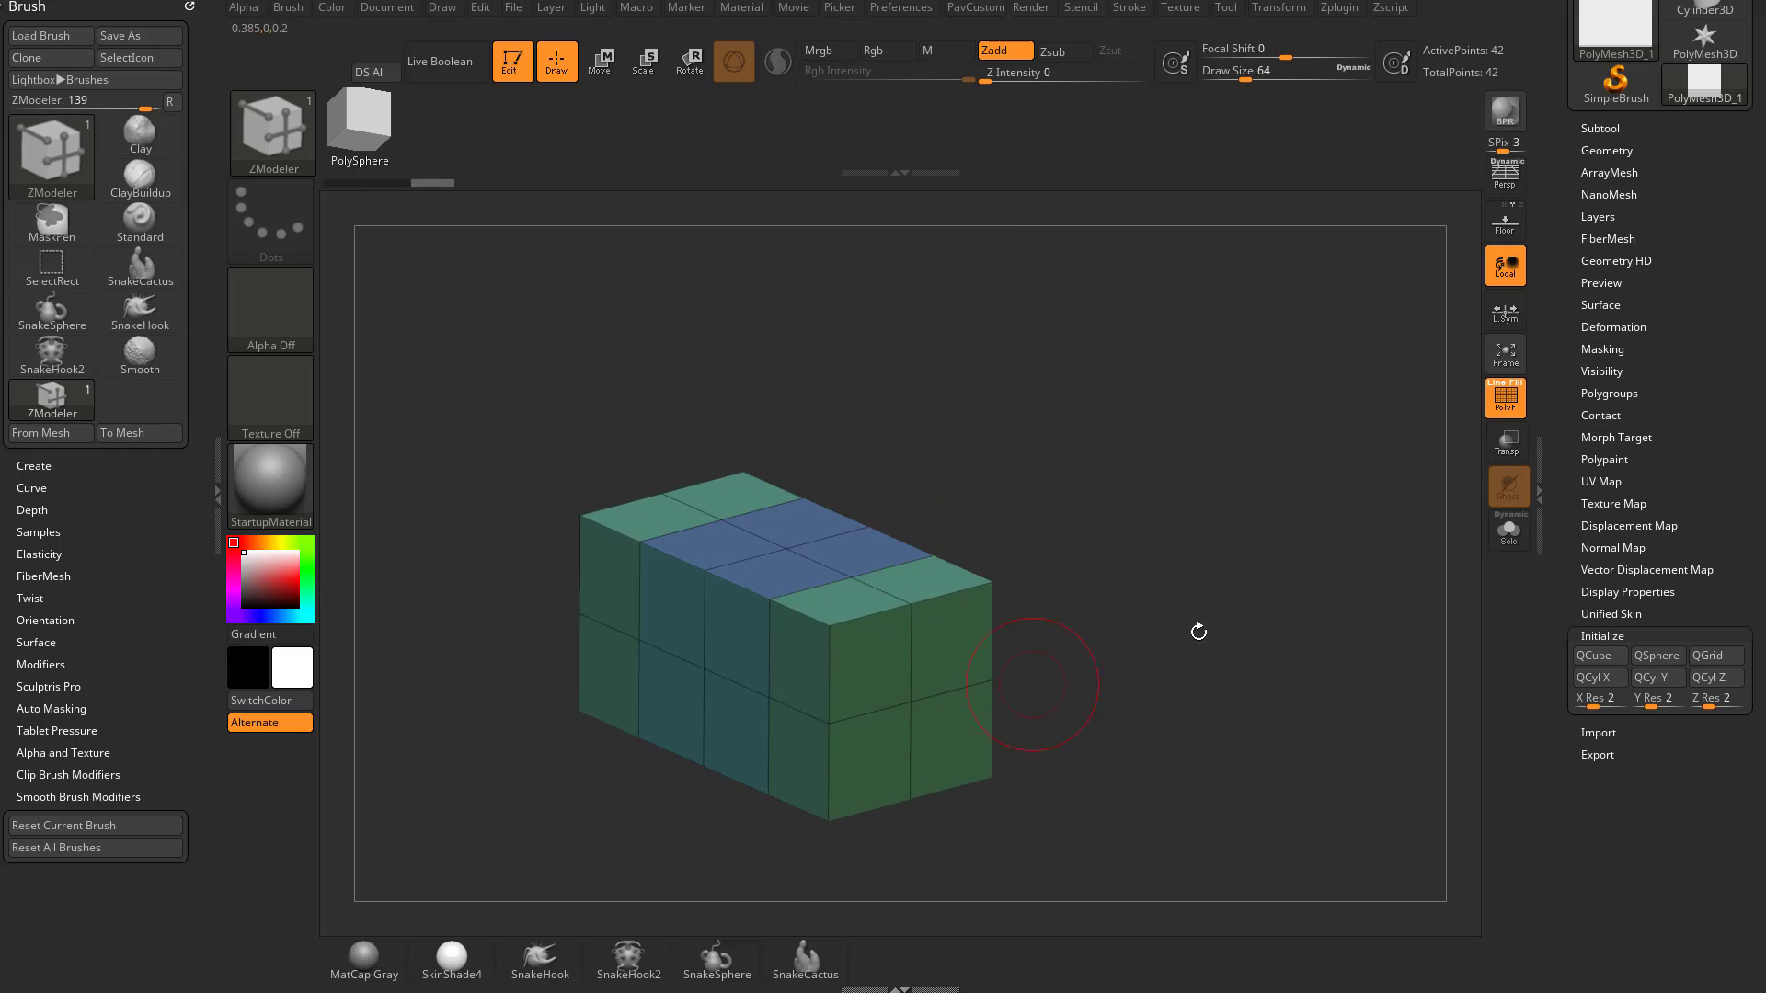
Try a QMesh extrusion of the polygroup around the box's two ends, and undo it
{"action": "left_click_drag", "start_coordinate": [1201, 633], "coordinate": [907, 635], "text": "alt"}
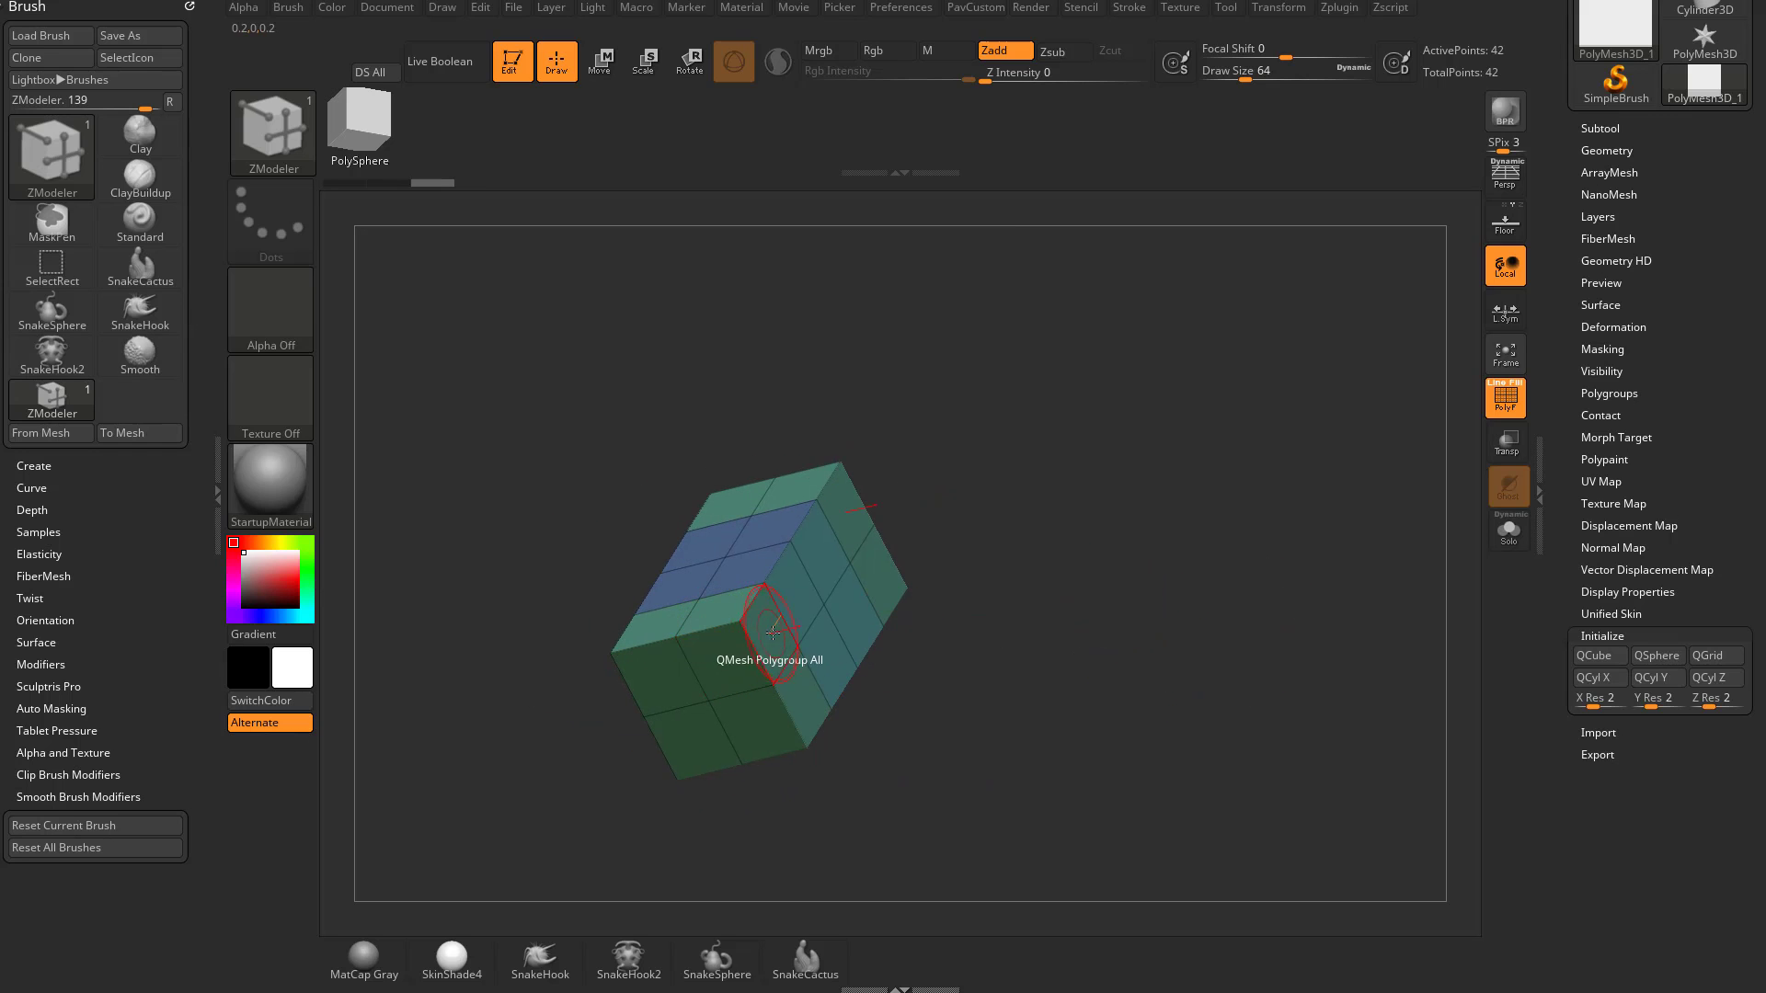
{"action": "left_click_drag", "start_coordinate": [772, 621], "coordinate": [920, 625]}
{"action": "left_click_drag", "start_coordinate": [1219, 581], "coordinate": [1143, 545]}
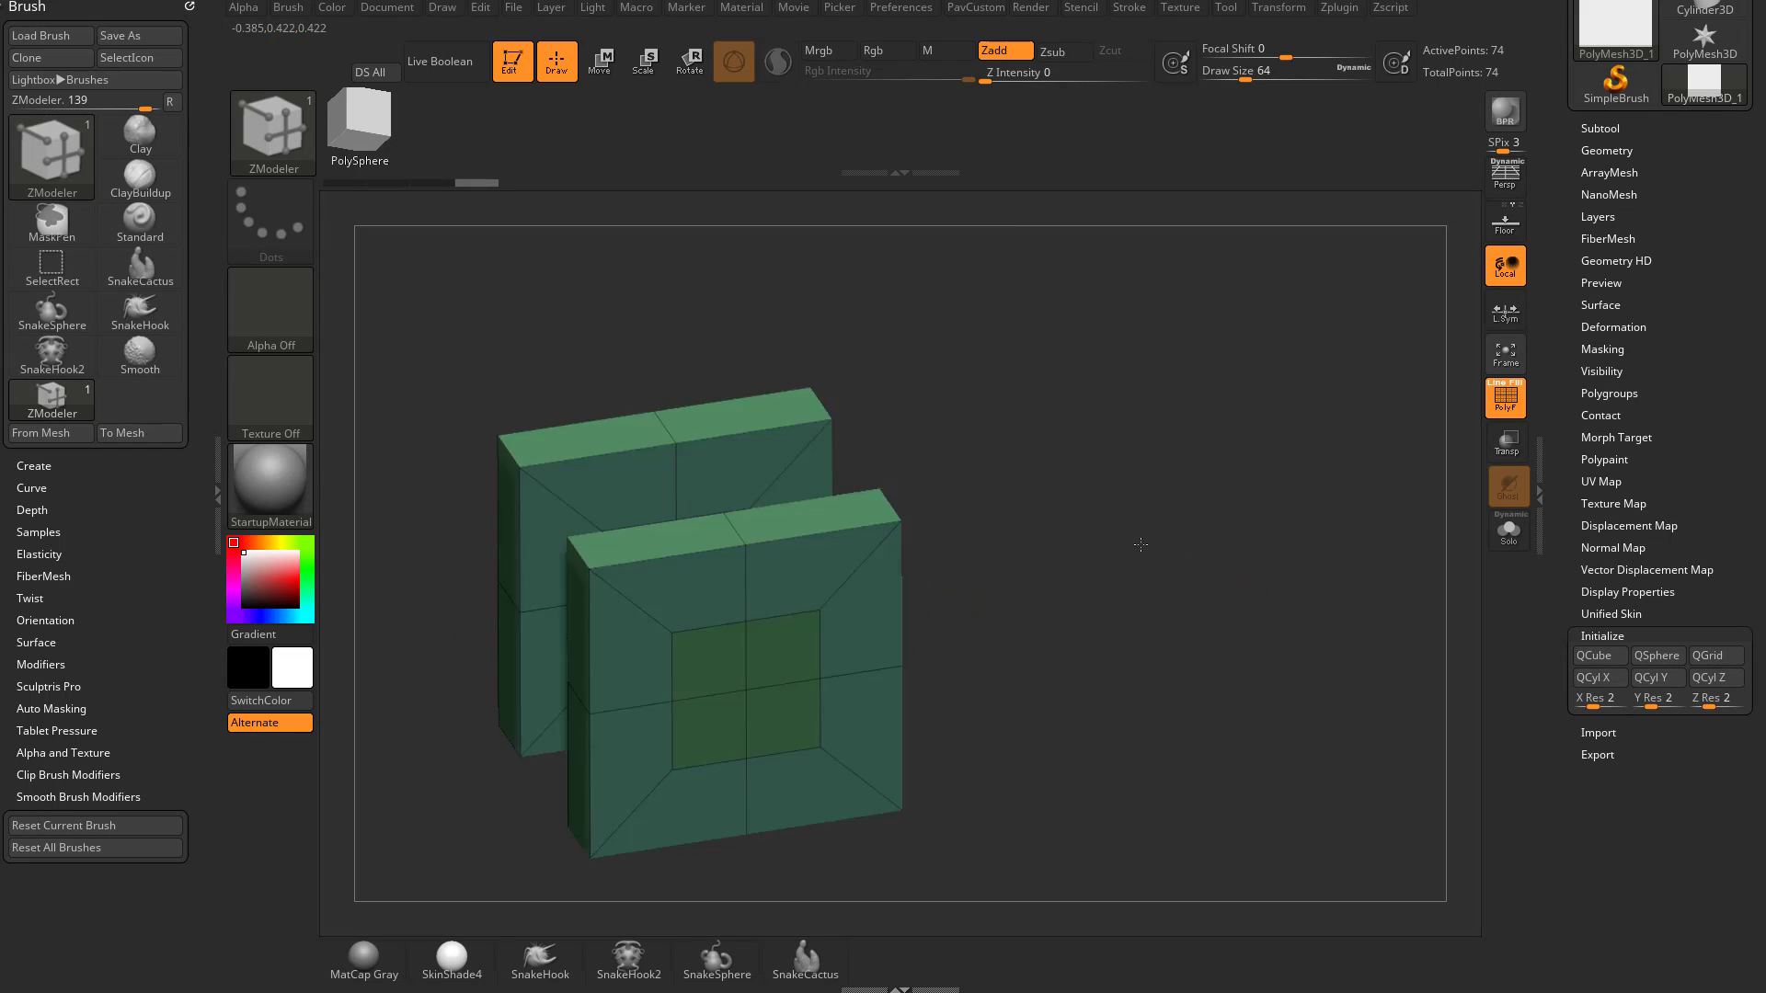
{"action": "key", "text": "ctrl+z"}
Turn on Dynamic Subdiv in the box's geometry settings
{"action": "left_click_drag", "start_coordinate": [1005, 398], "coordinate": [1082, 507]}
{"action": "left_click_drag", "start_coordinate": [1228, 478], "coordinate": [1329, 446]}
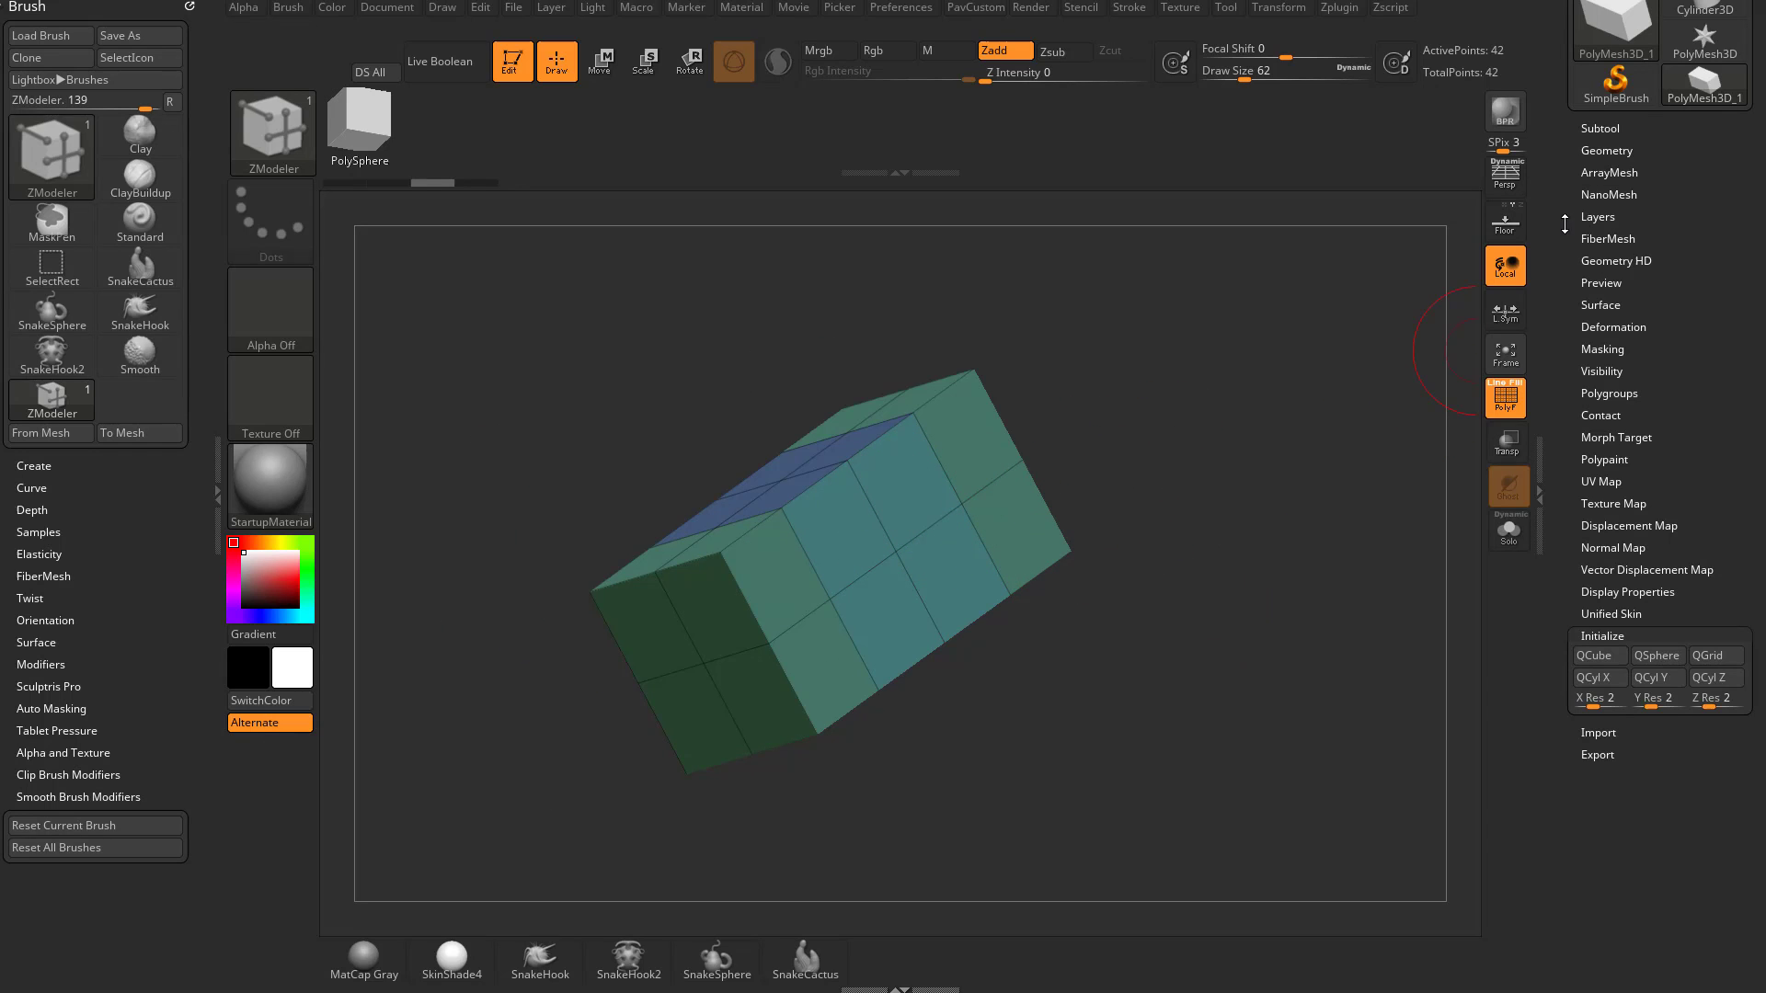
{"action": "key", "text": "shift"}
{"action": "left_click", "coordinate": [1608, 150]}
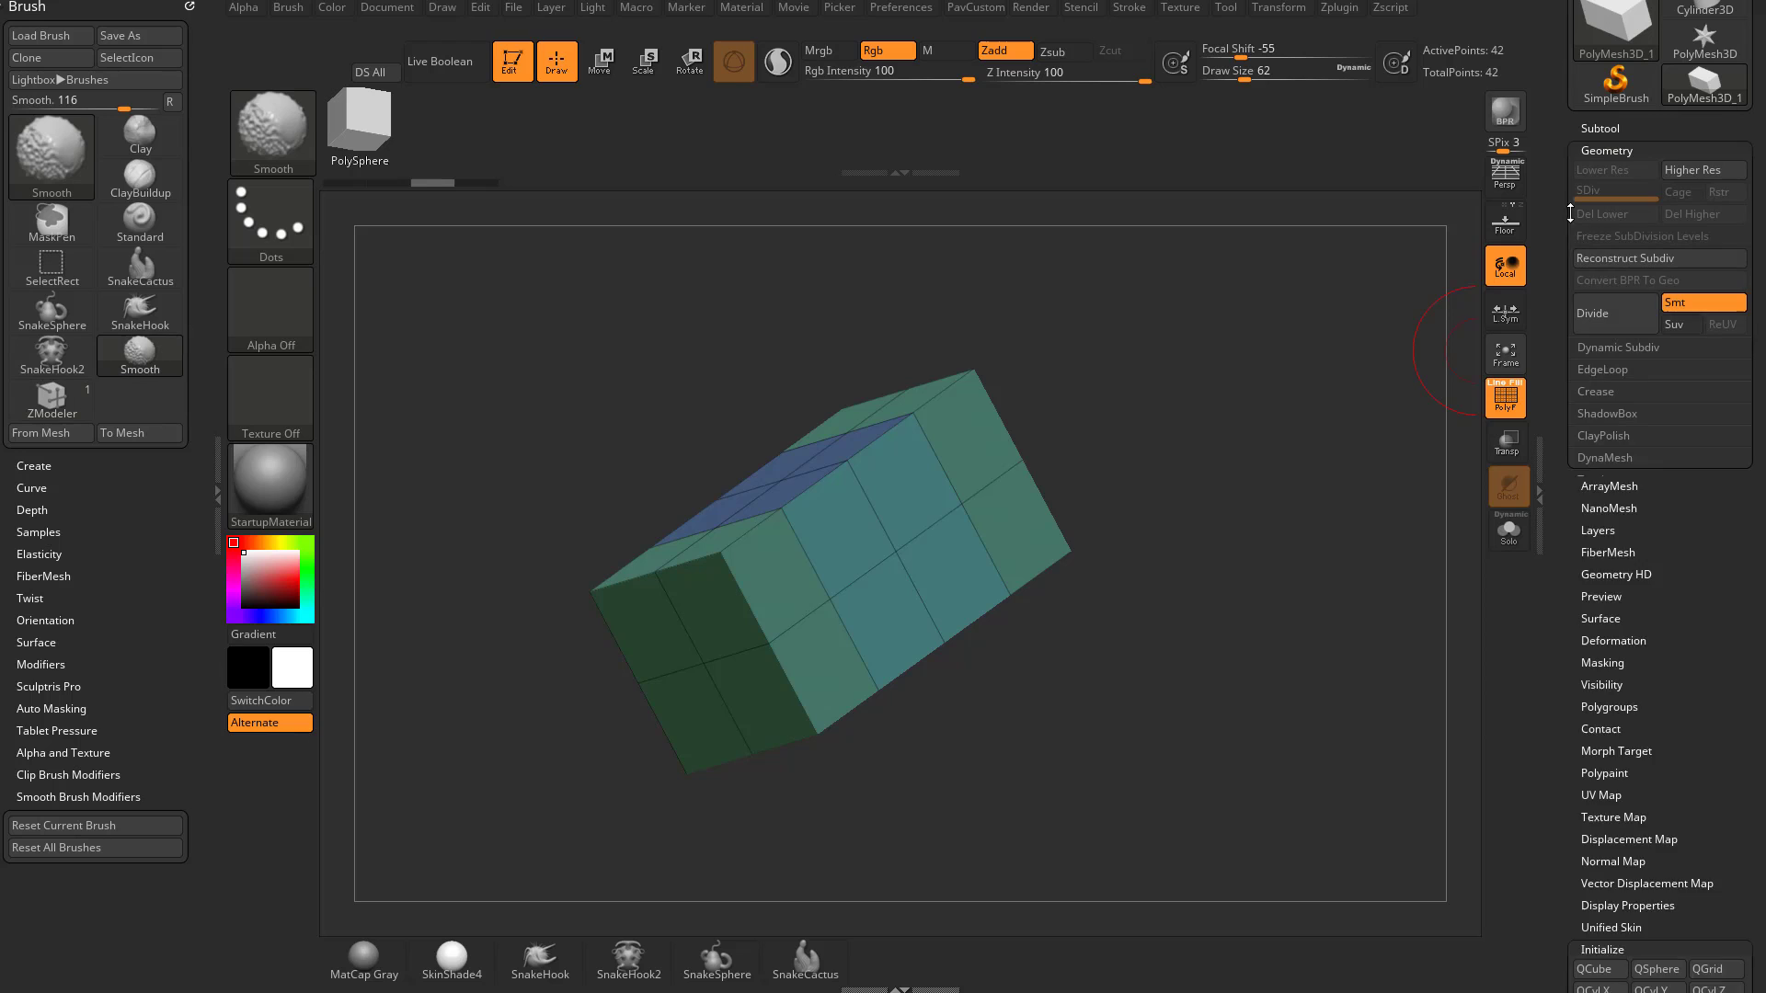
{"action": "left_click", "coordinate": [1618, 346]}
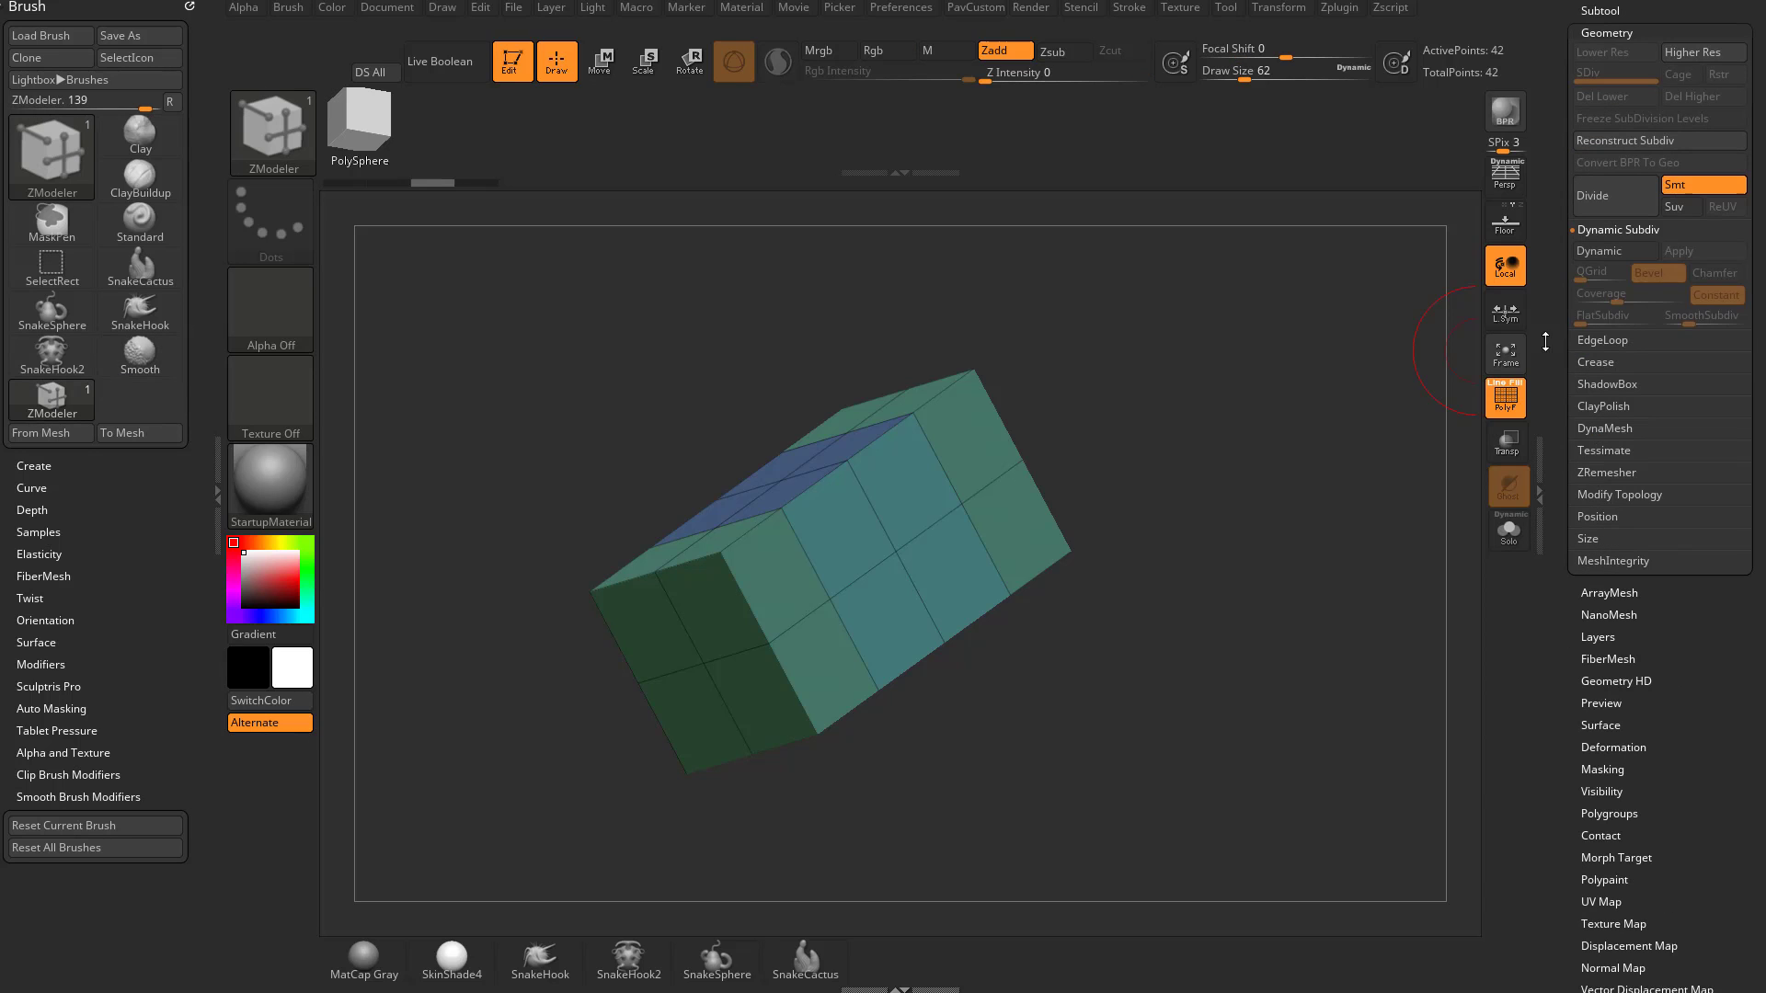
{"action": "left_click", "coordinate": [1597, 251]}
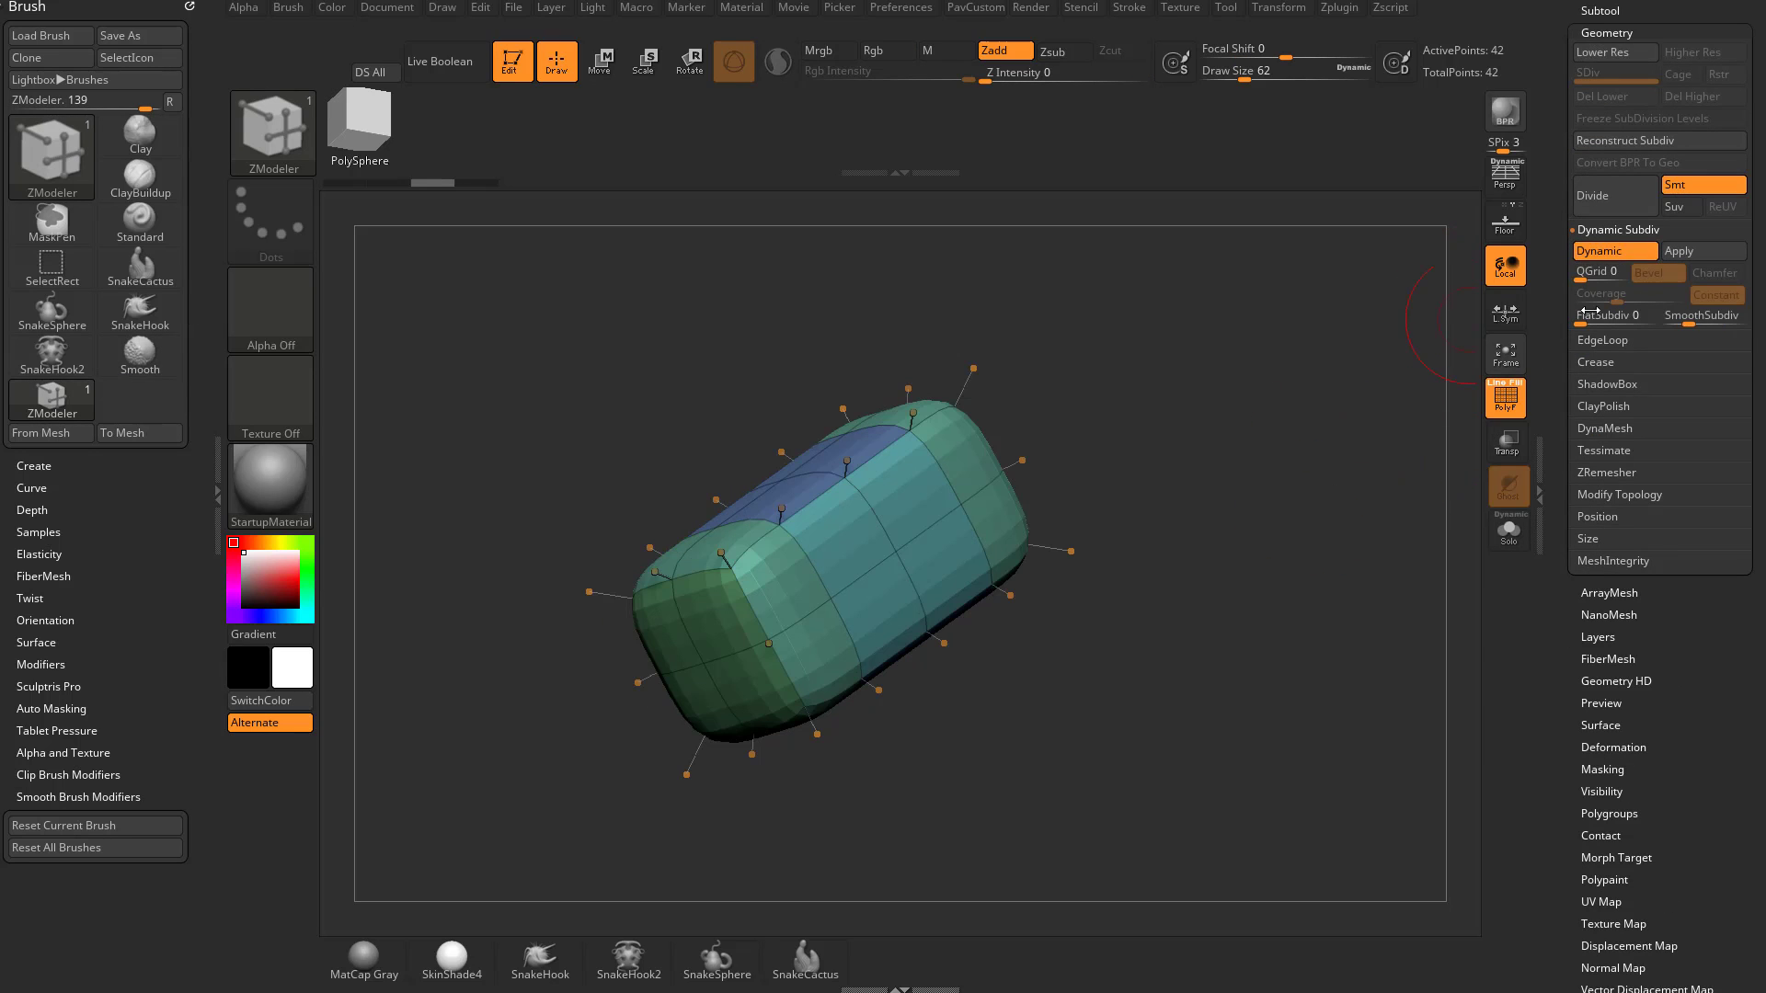
Toggle Dynamic Subdiv off and on again, always accepting its auto-activation, and set the draw size to 29
{"action": "key", "text": "shift+d"}
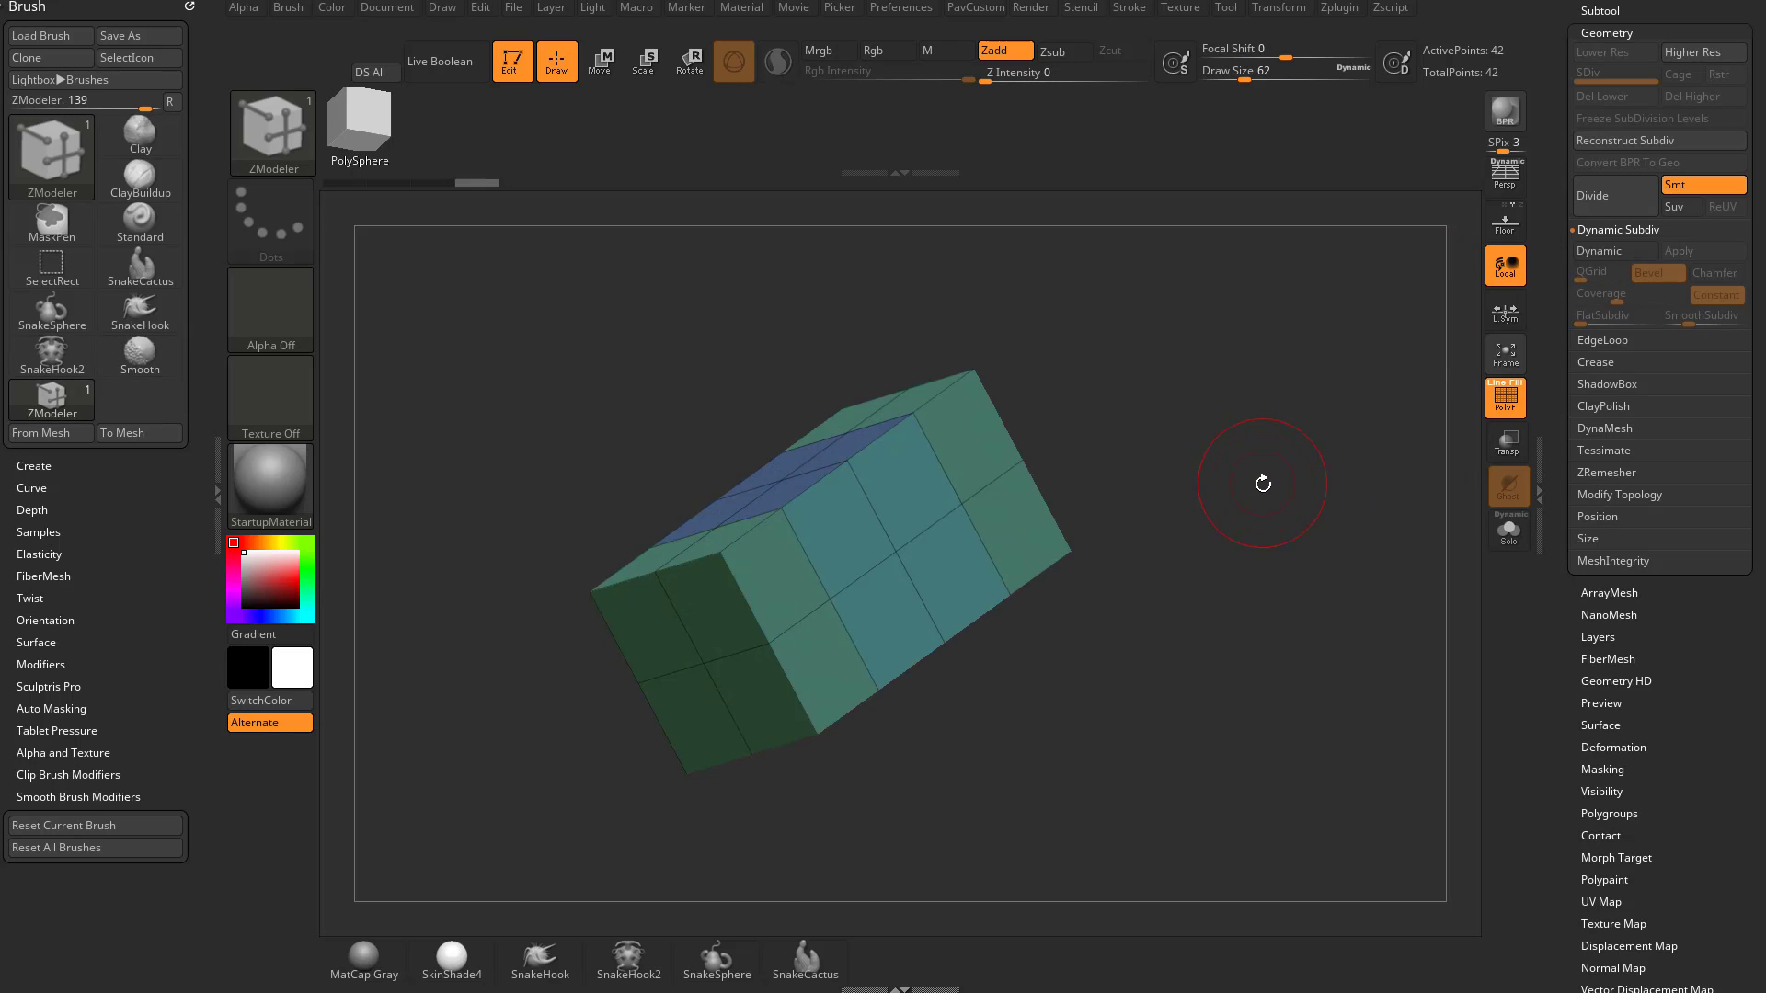
{"action": "key", "text": "d"}
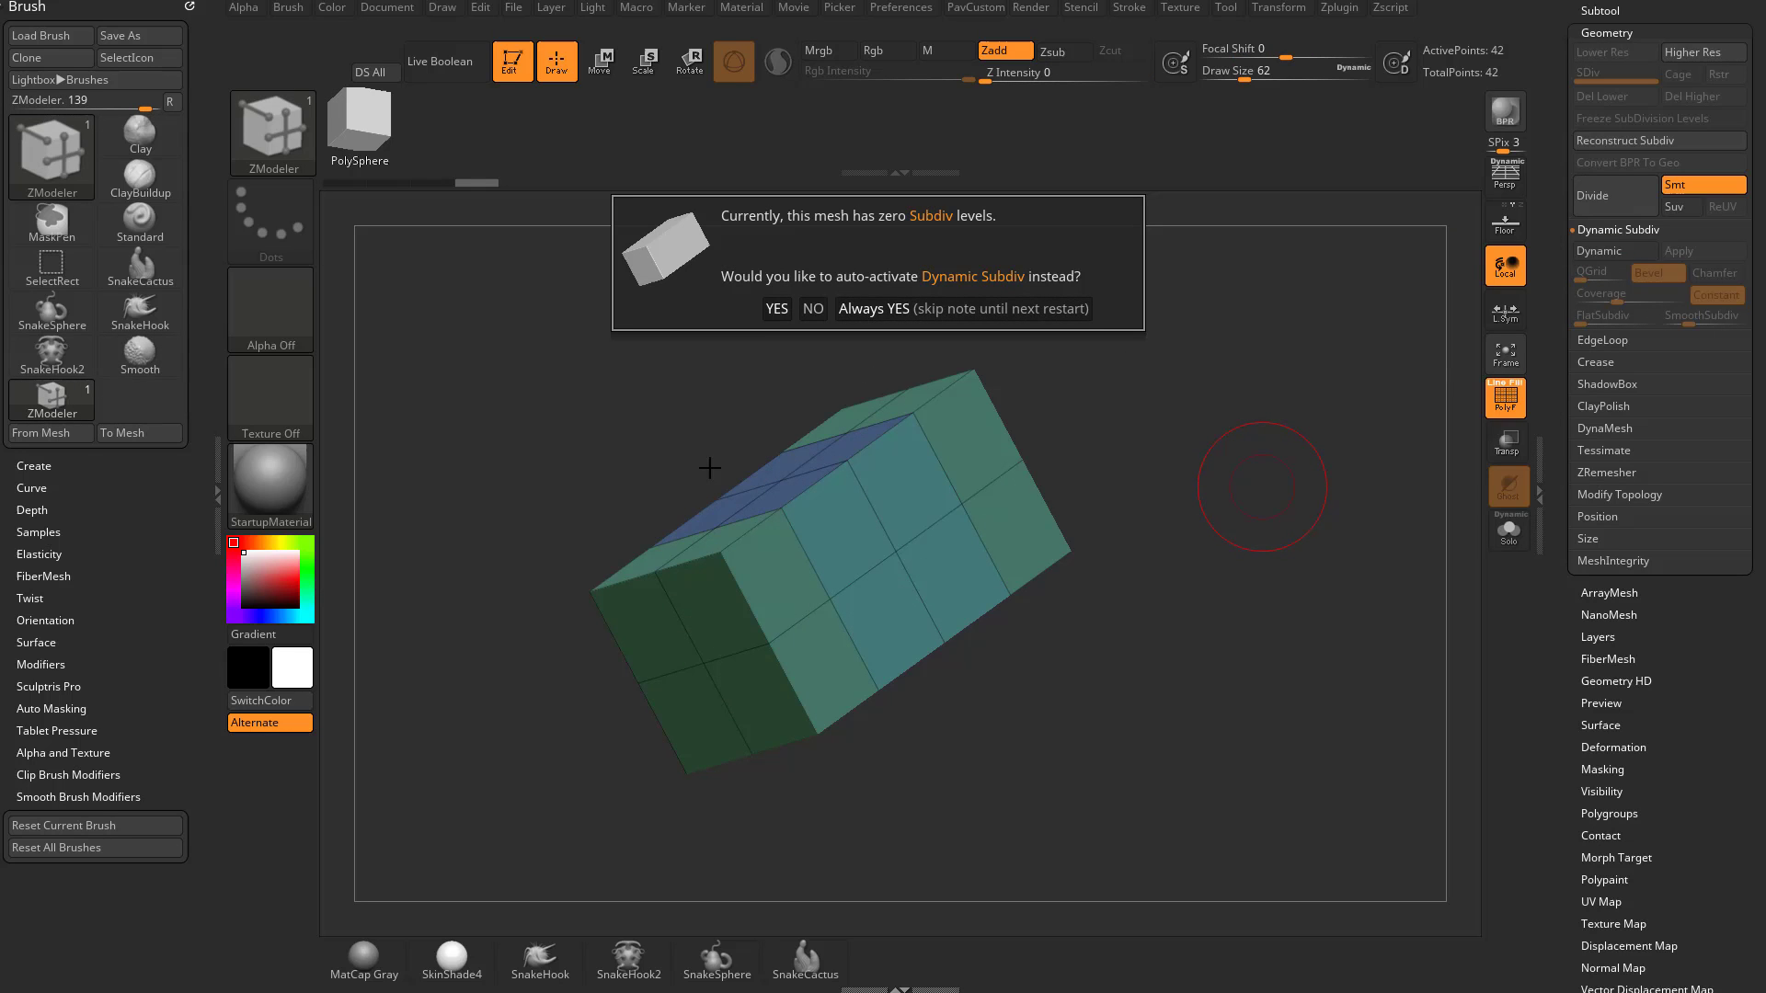
{"action": "left_click", "coordinate": [891, 317]}
{"action": "key", "text": "s"}
{"action": "left_click_drag", "start_coordinate": [1296, 467], "coordinate": [1281, 481]}
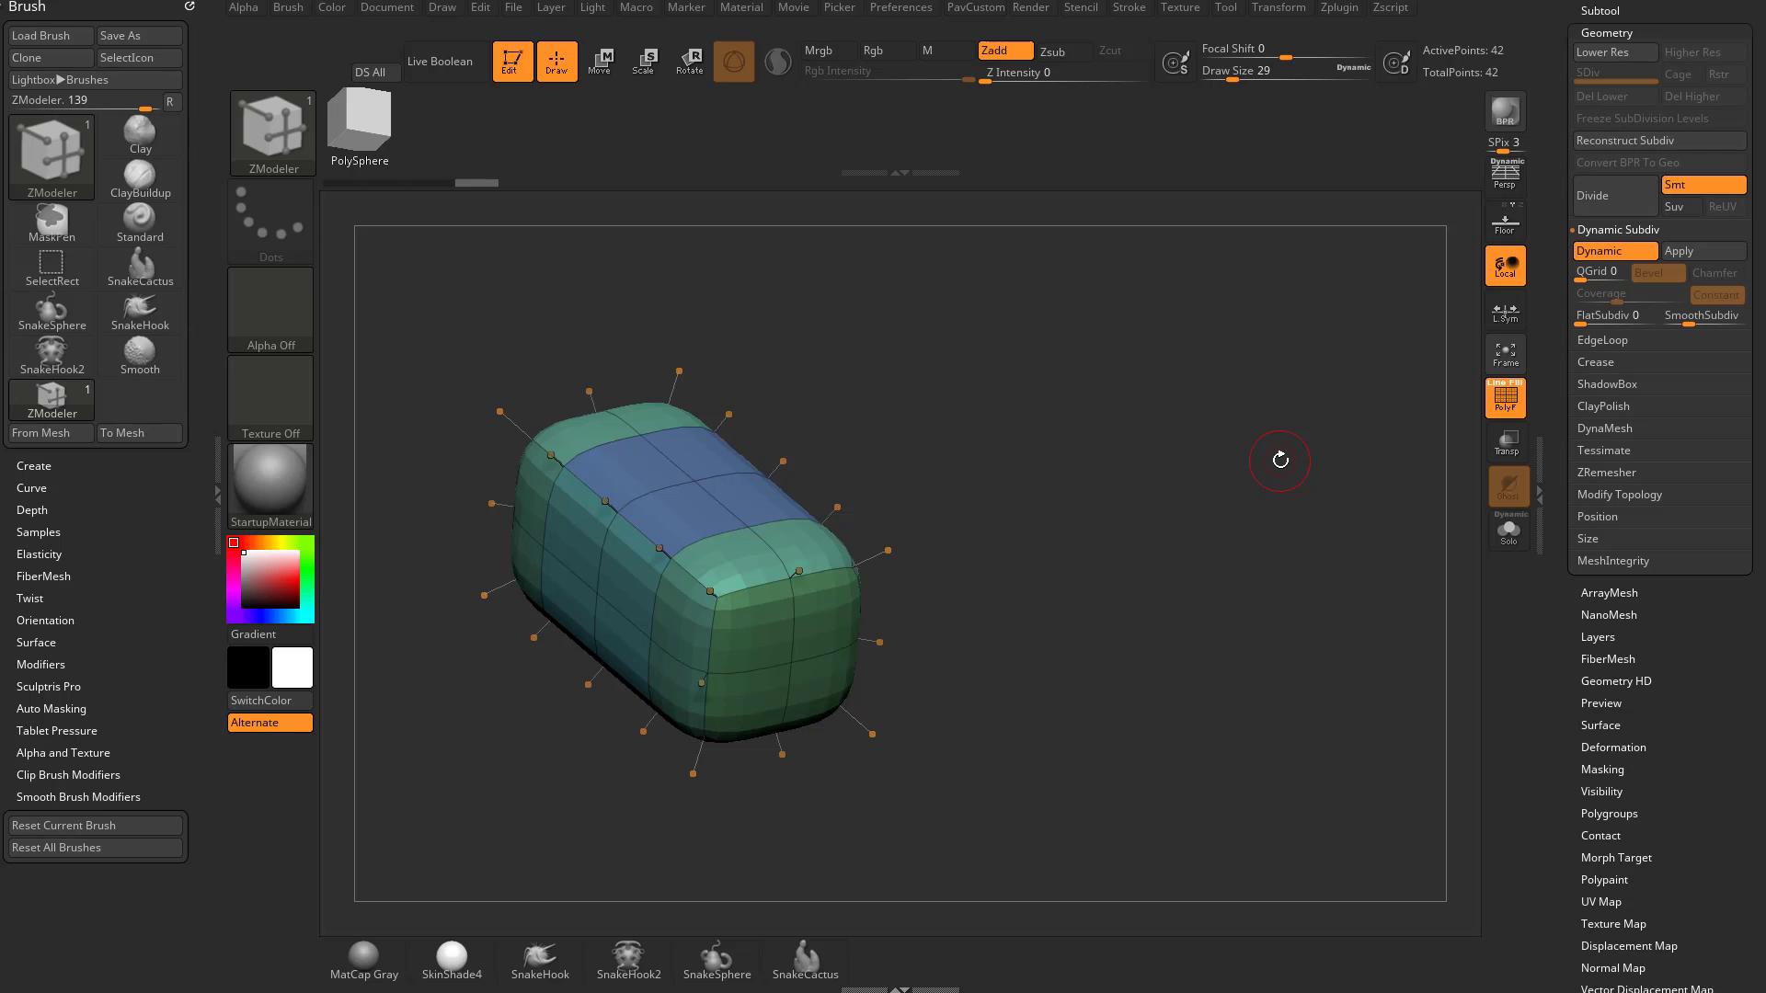
Load the DemoHead.ZTL tool from the Lightbox library and view the bust from the front and at an angle
{"action": "key", "text": "comma"}
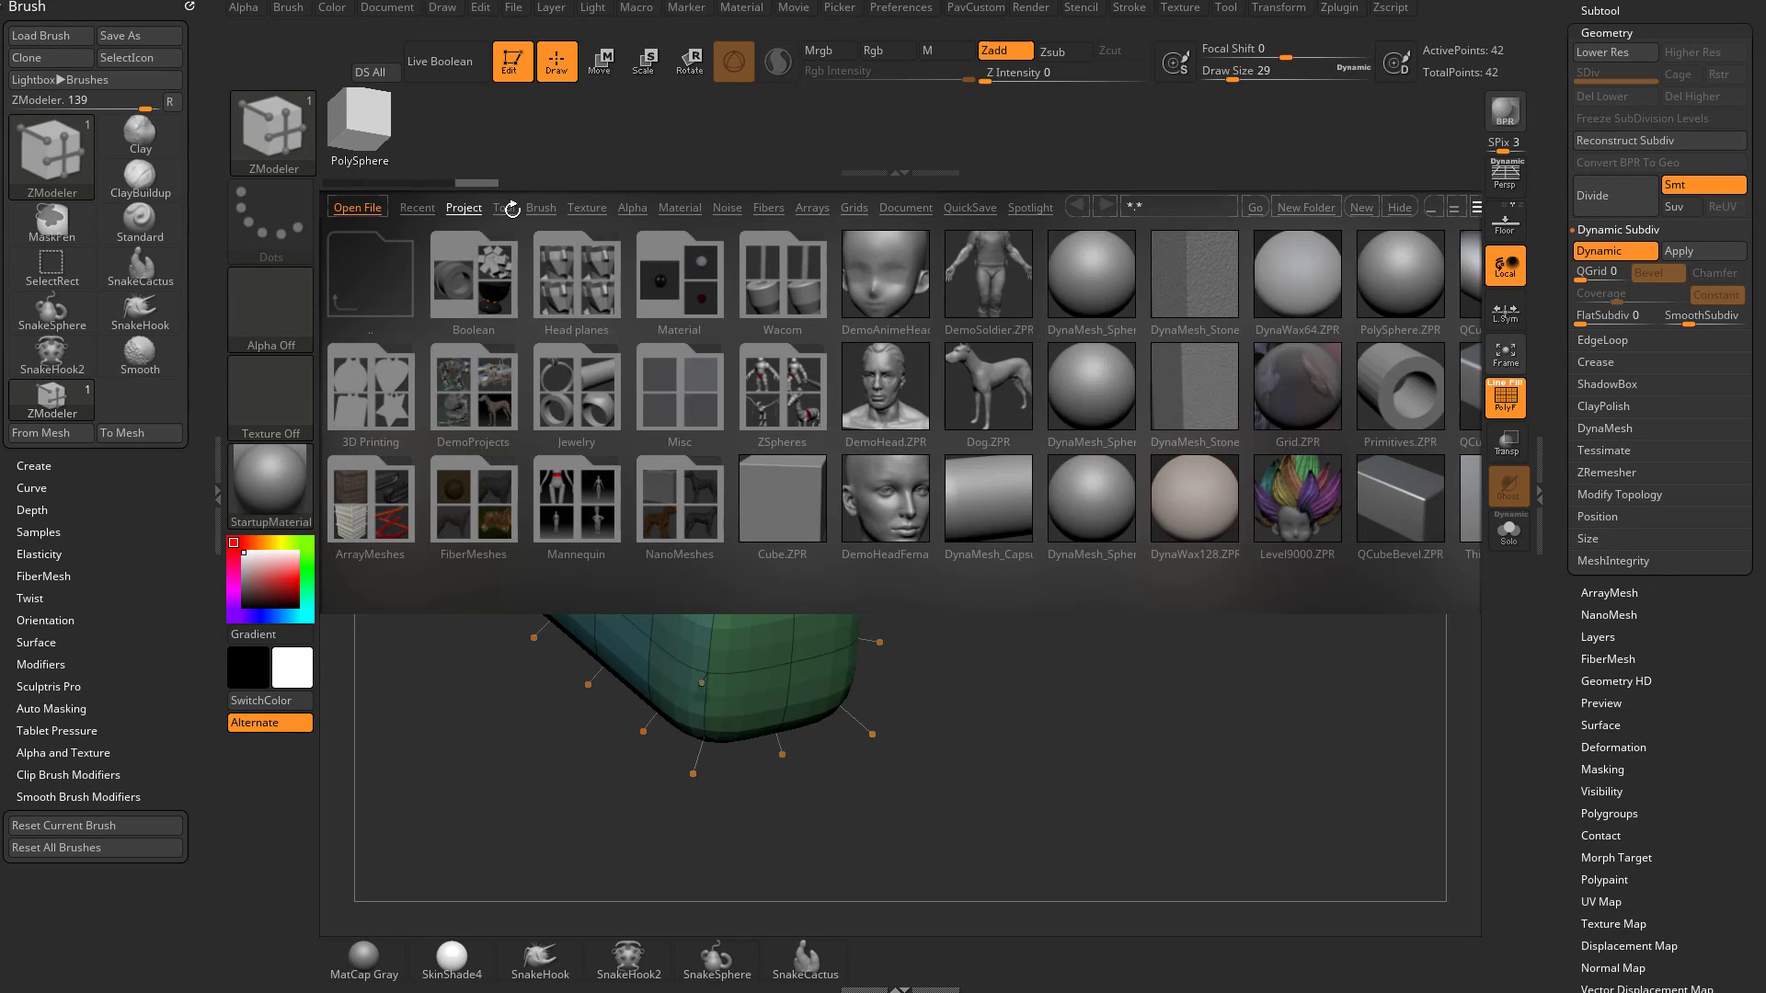
{"action": "left_click", "coordinate": [505, 208]}
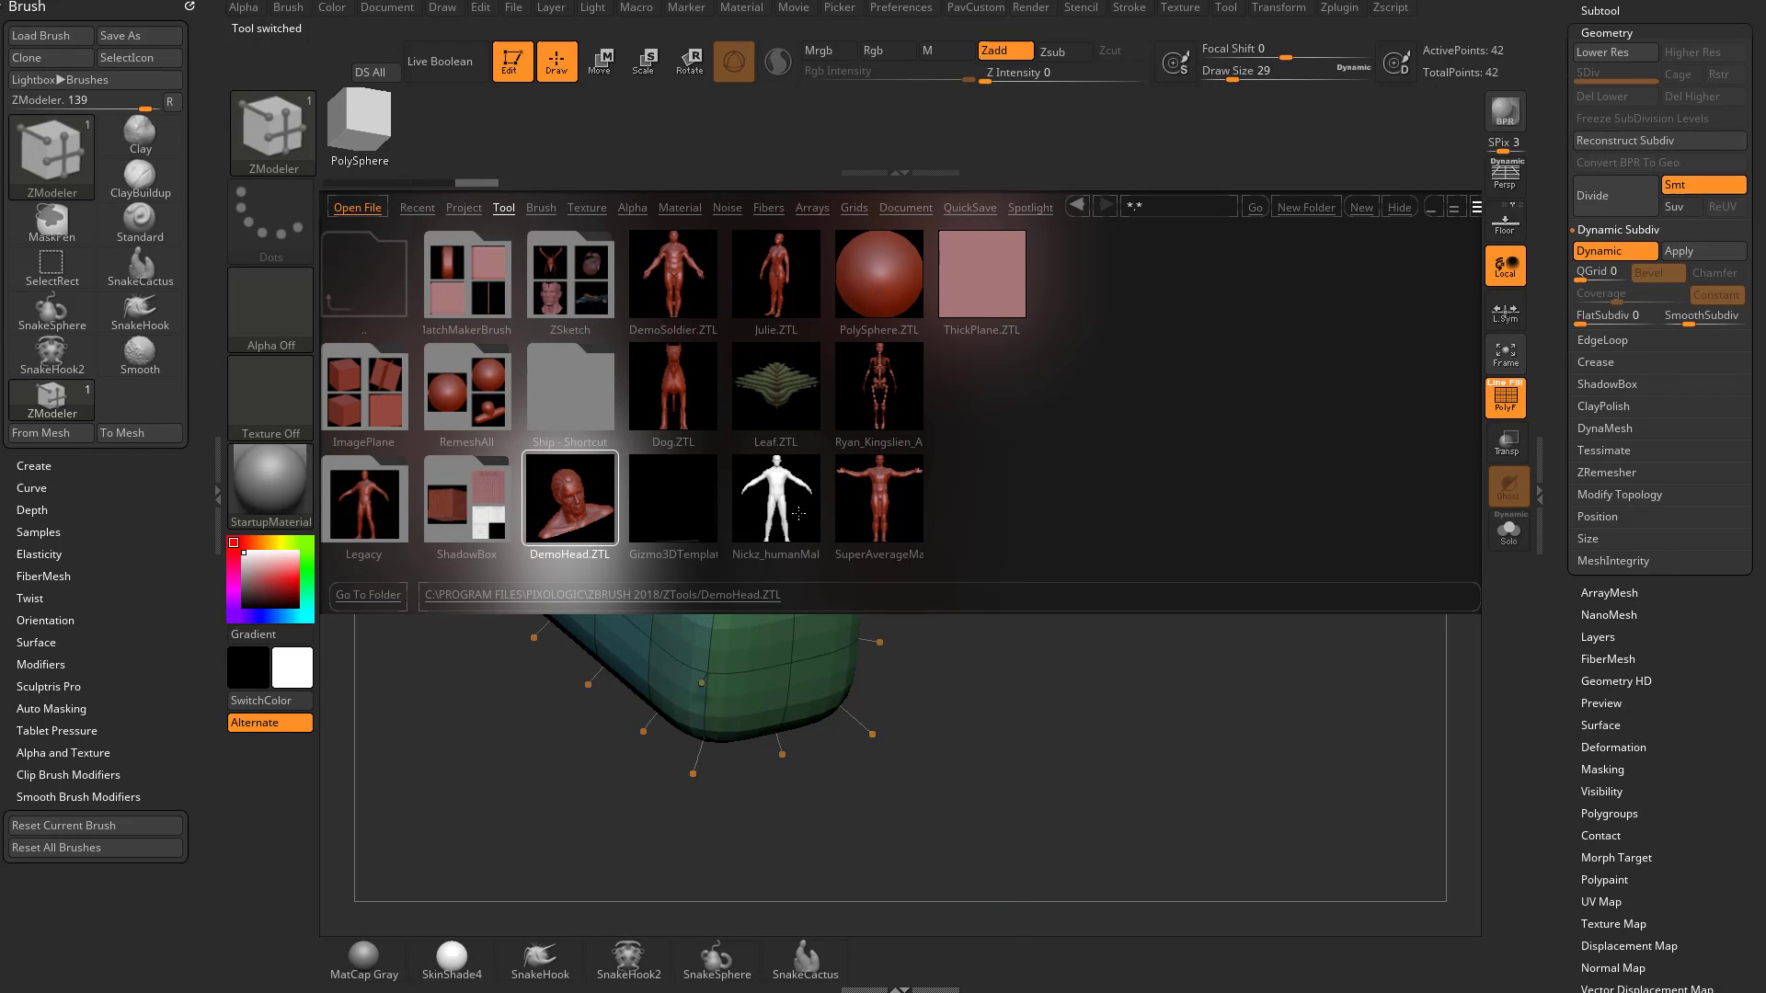
{"action": "left_click", "coordinate": [1399, 207]}
{"action": "left_click", "coordinate": [1596, 165]}
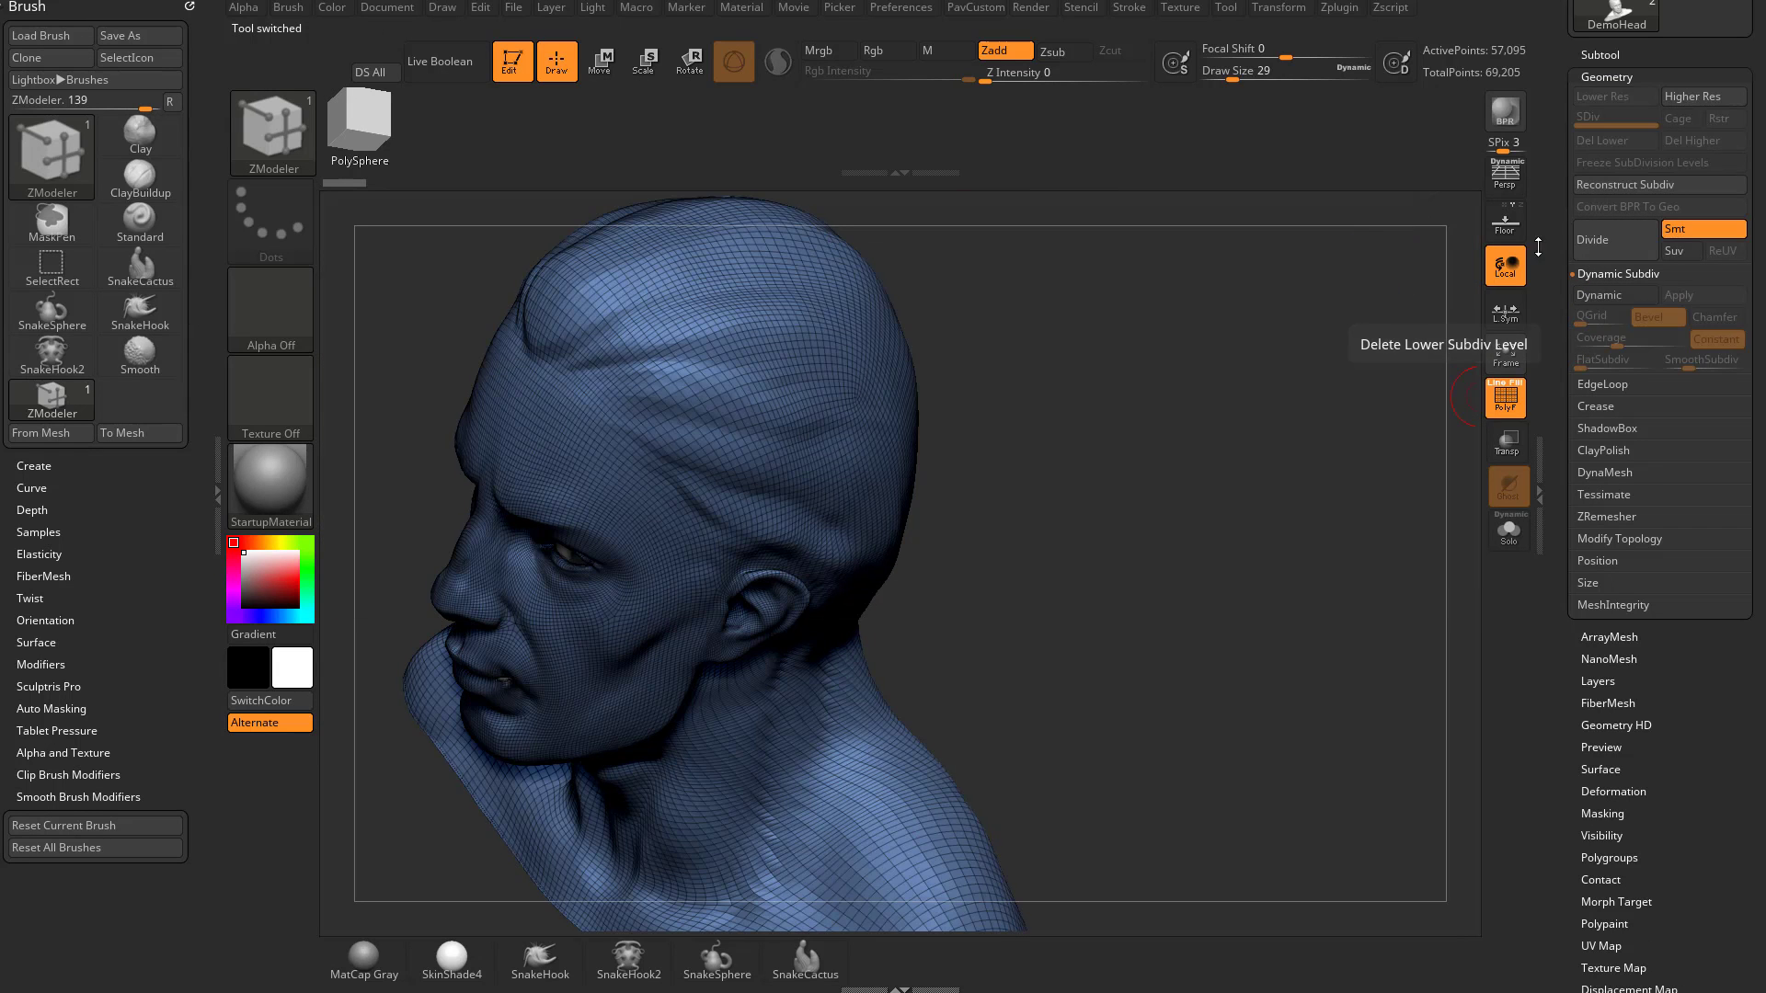
{"action": "left_click_drag", "start_coordinate": [1269, 564], "coordinate": [1320, 465]}
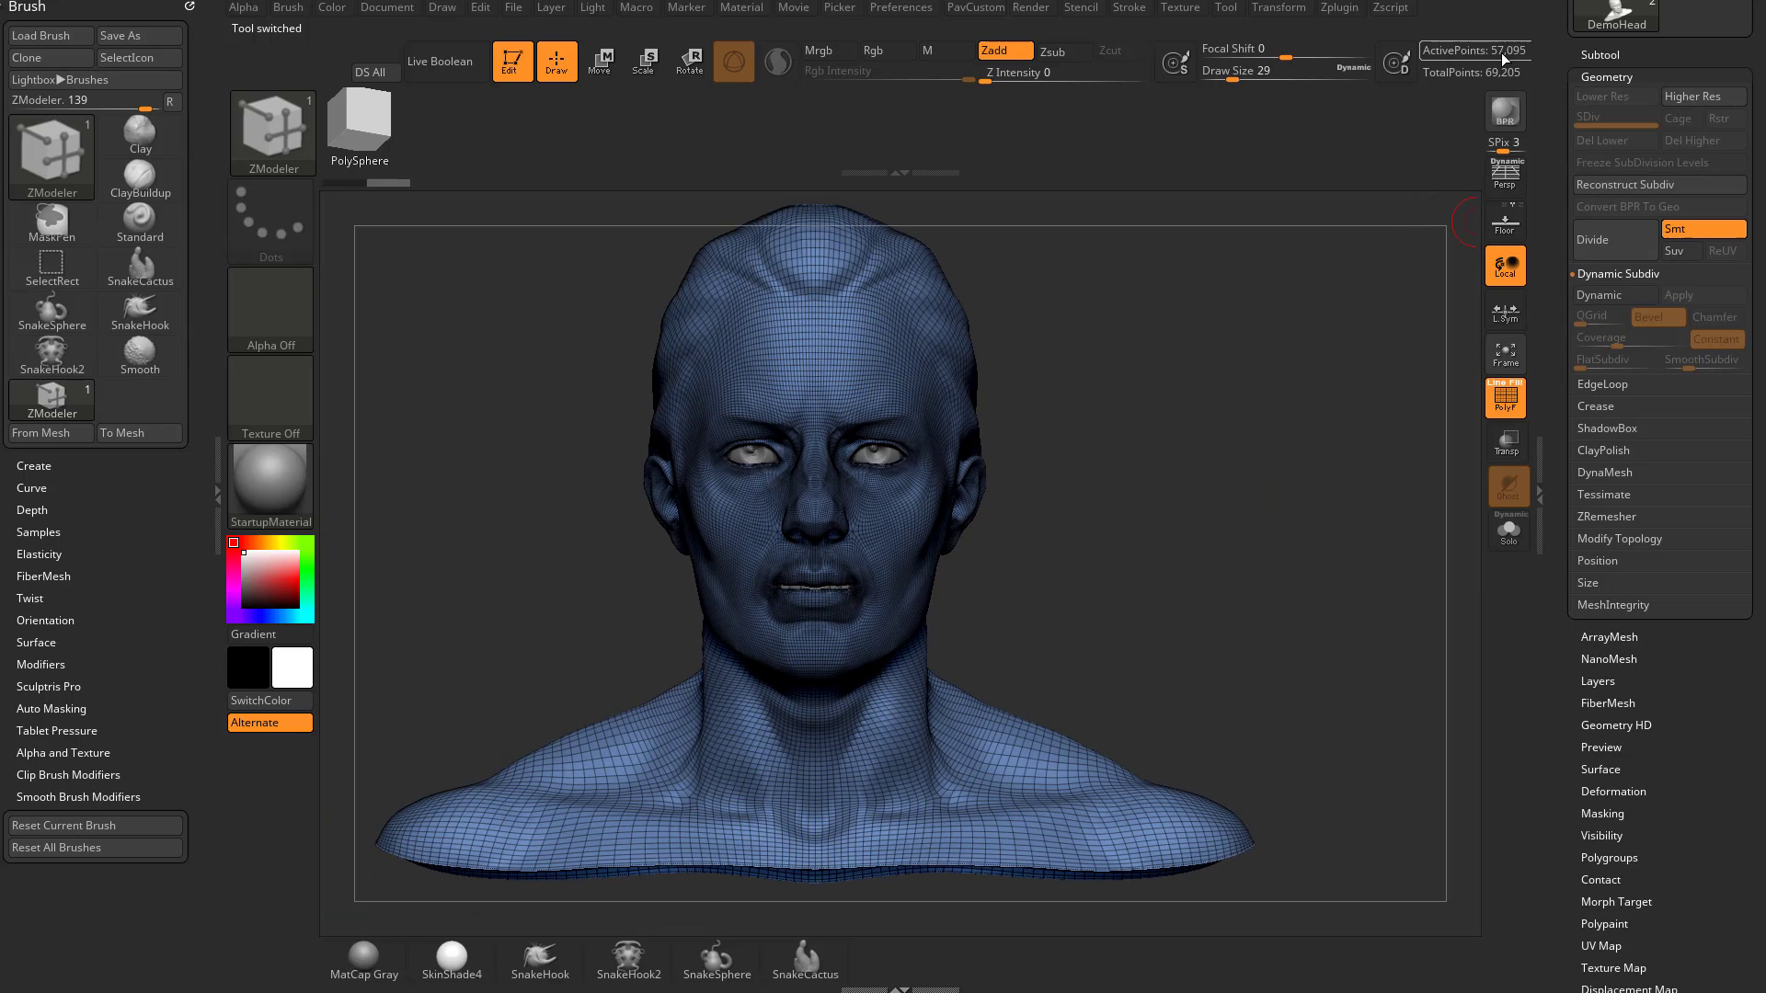
{"action": "left_click_drag", "start_coordinate": [1278, 332], "coordinate": [1252, 450]}
Turn on Dynamic Subdiv for the head and hide its polyframe
{"action": "key", "text": "d"}
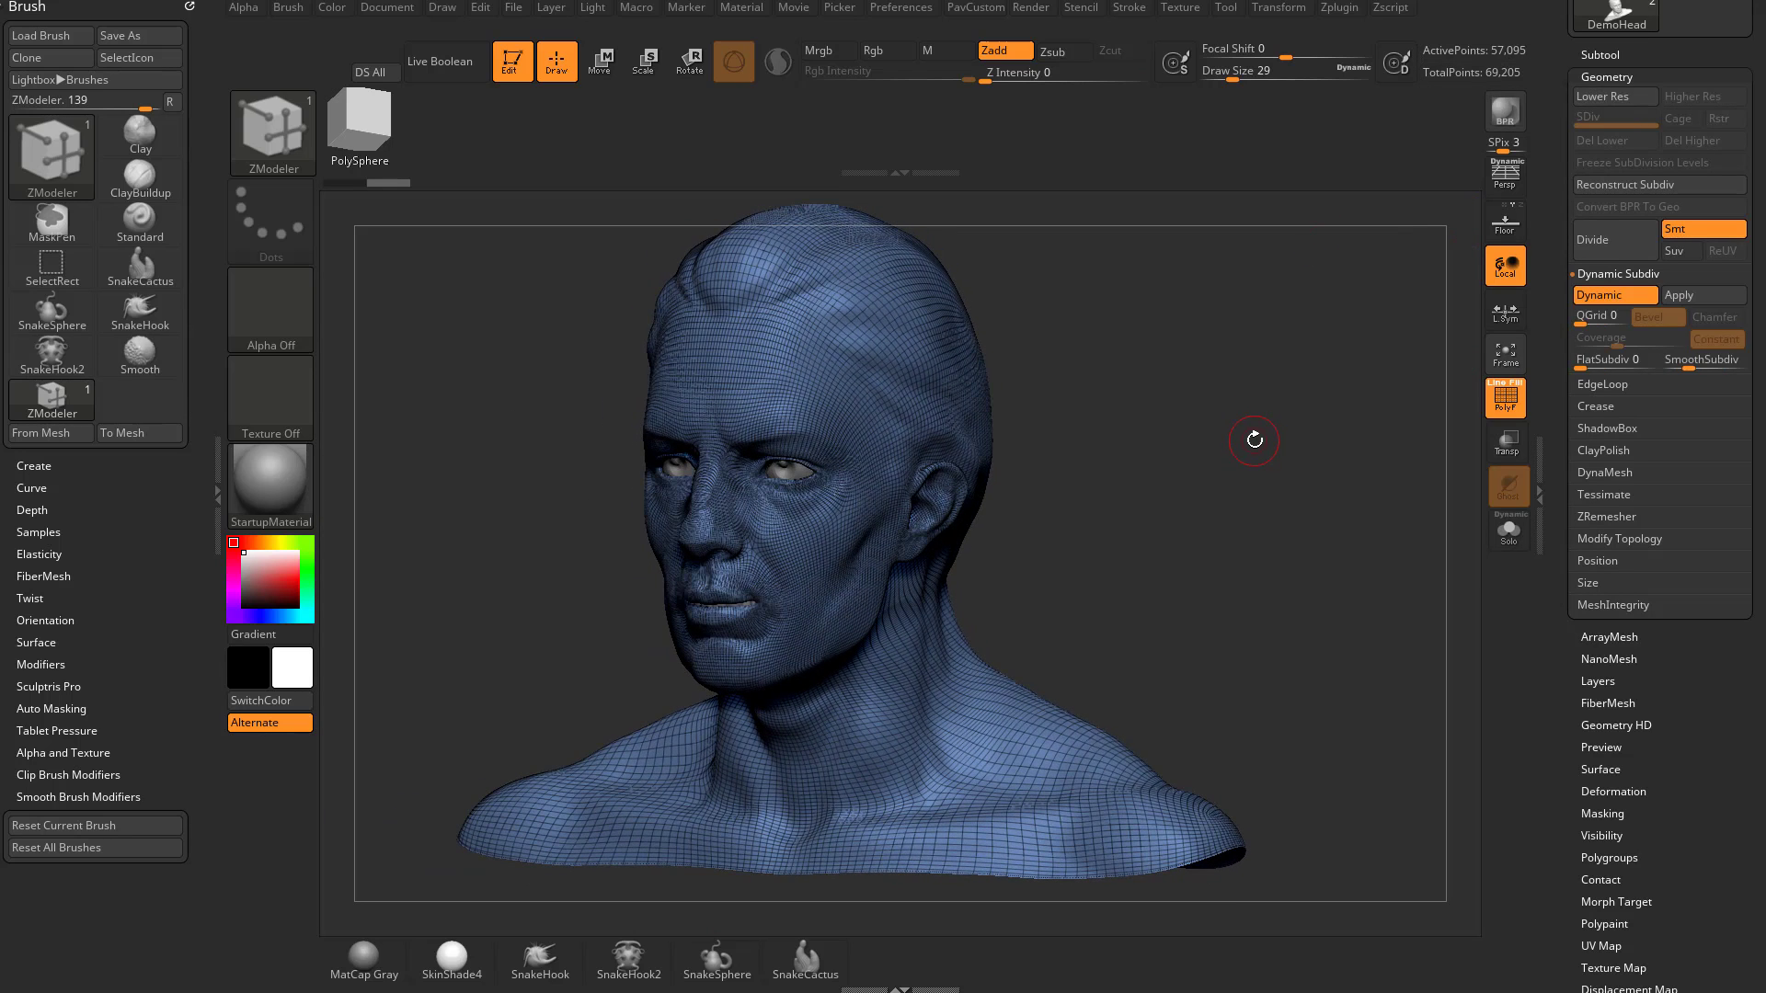
{"action": "left_click", "coordinate": [1506, 398]}
{"action": "mouse_move", "coordinate": [1219, 460]}
{"action": "left_mouse_down"}
{"action": "mouse_move", "coordinate": [1200, 446]}
{"action": "mouse_move", "coordinate": [1286, 453]}
{"action": "mouse_move", "coordinate": [1279, 635]}
{"action": "left_mouse_up"}
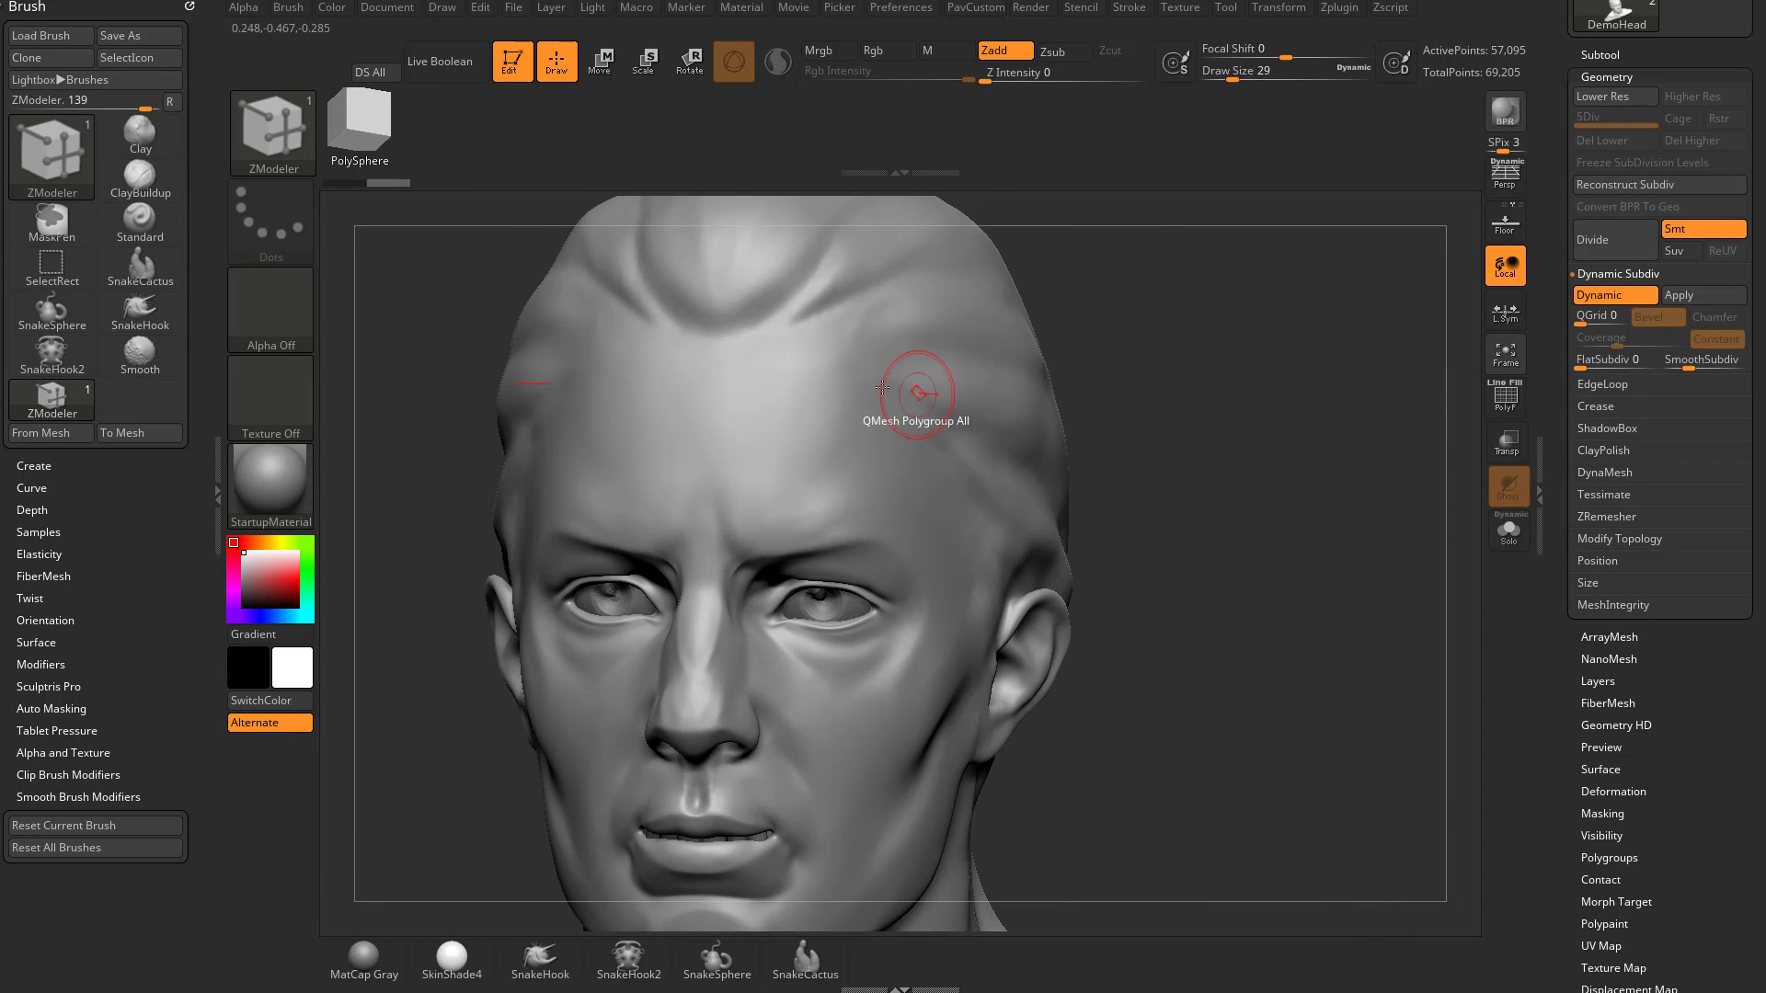
{"action": "key", "text": "b"}
{"action": "key", "text": "c"}
{"action": "key", "text": "l"}
{"action": "mouse_move", "coordinate": [1124, 382]}
{"action": "left_mouse_down", "text": "alt"}
{"action": "mouse_move", "coordinate": [1202, 355]}
{"action": "mouse_move", "coordinate": [1113, 364]}
{"action": "left_mouse_up", "text": "alt"}
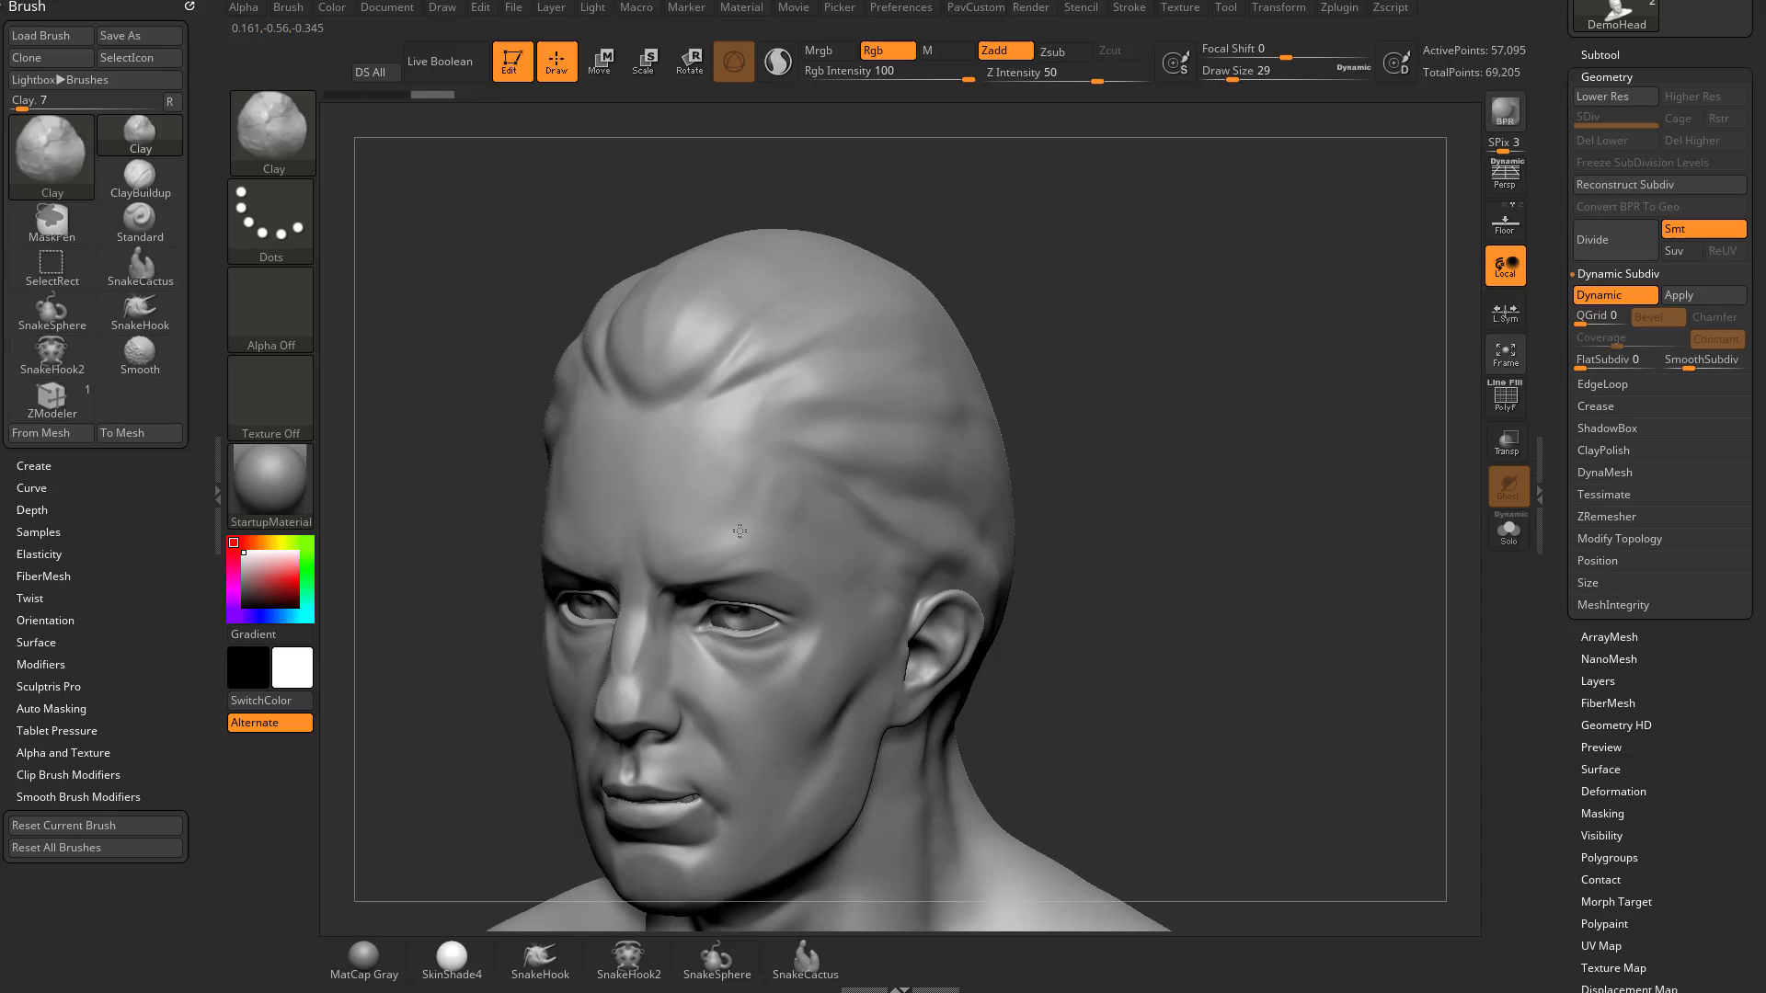
Sculpt several strokes on the head's temple with the Standard brush, reducing the draw size to 13
{"action": "key", "text": "b"}
{"action": "key", "text": "s"}
{"action": "key", "text": "t"}
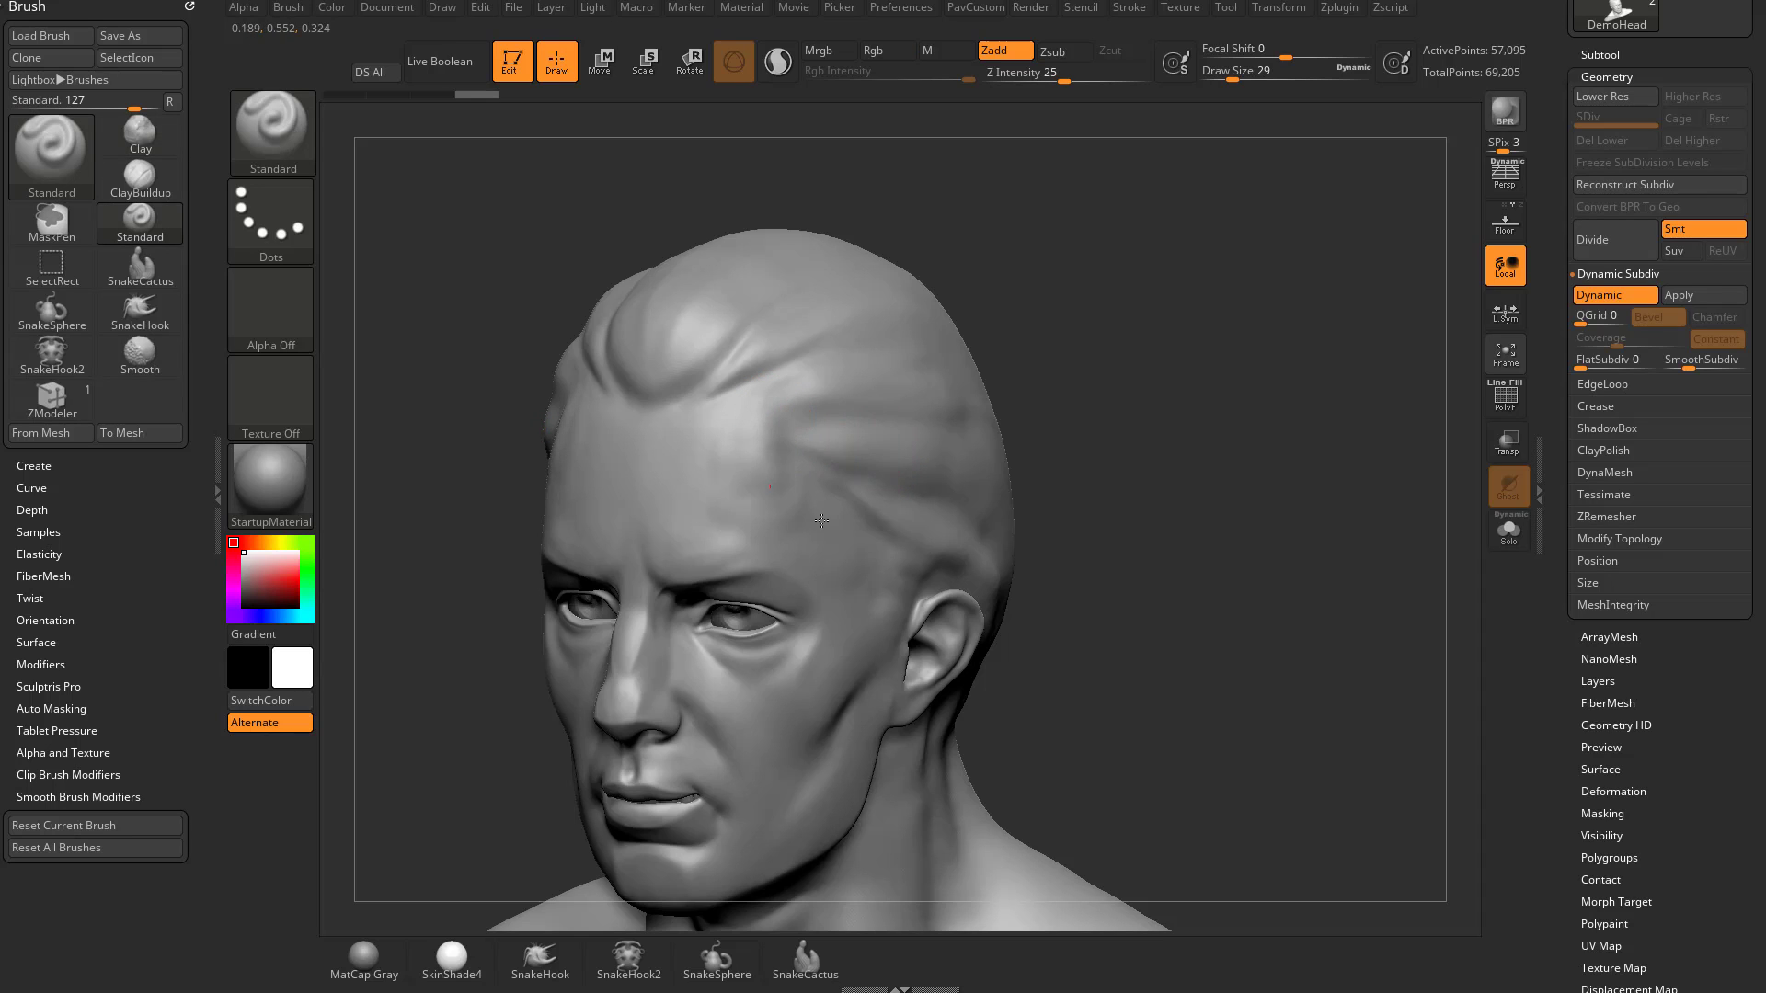
{"action": "left_click_drag", "start_coordinate": [822, 521], "coordinate": [866, 528]}
{"action": "key", "text": "s"}
{"action": "left_click_drag", "start_coordinate": [850, 411], "coordinate": [841, 409]}
{"action": "left_click_drag", "start_coordinate": [874, 507], "coordinate": [816, 555]}
{"action": "left_click_drag", "start_coordinate": [837, 381], "coordinate": [783, 436]}
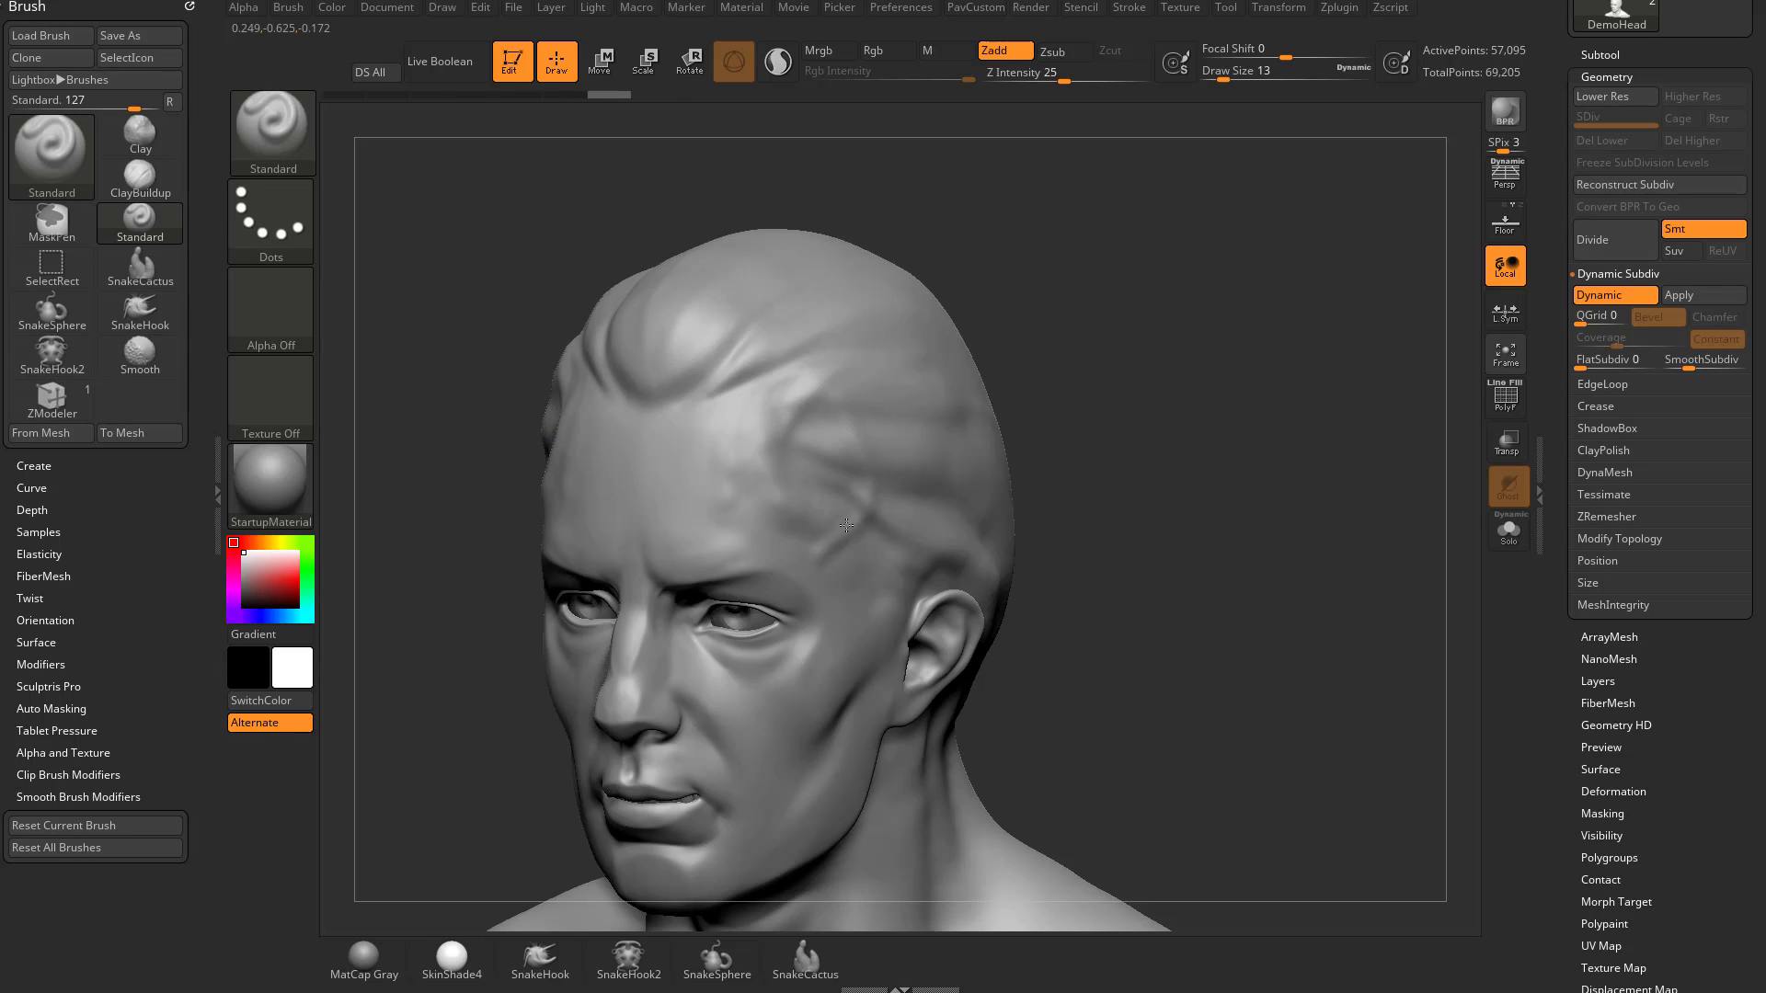
Turn off Dynamic Subdiv and build up bulges on the head's temples and brows, using a draw size of 22
{"action": "key", "text": "shift"}
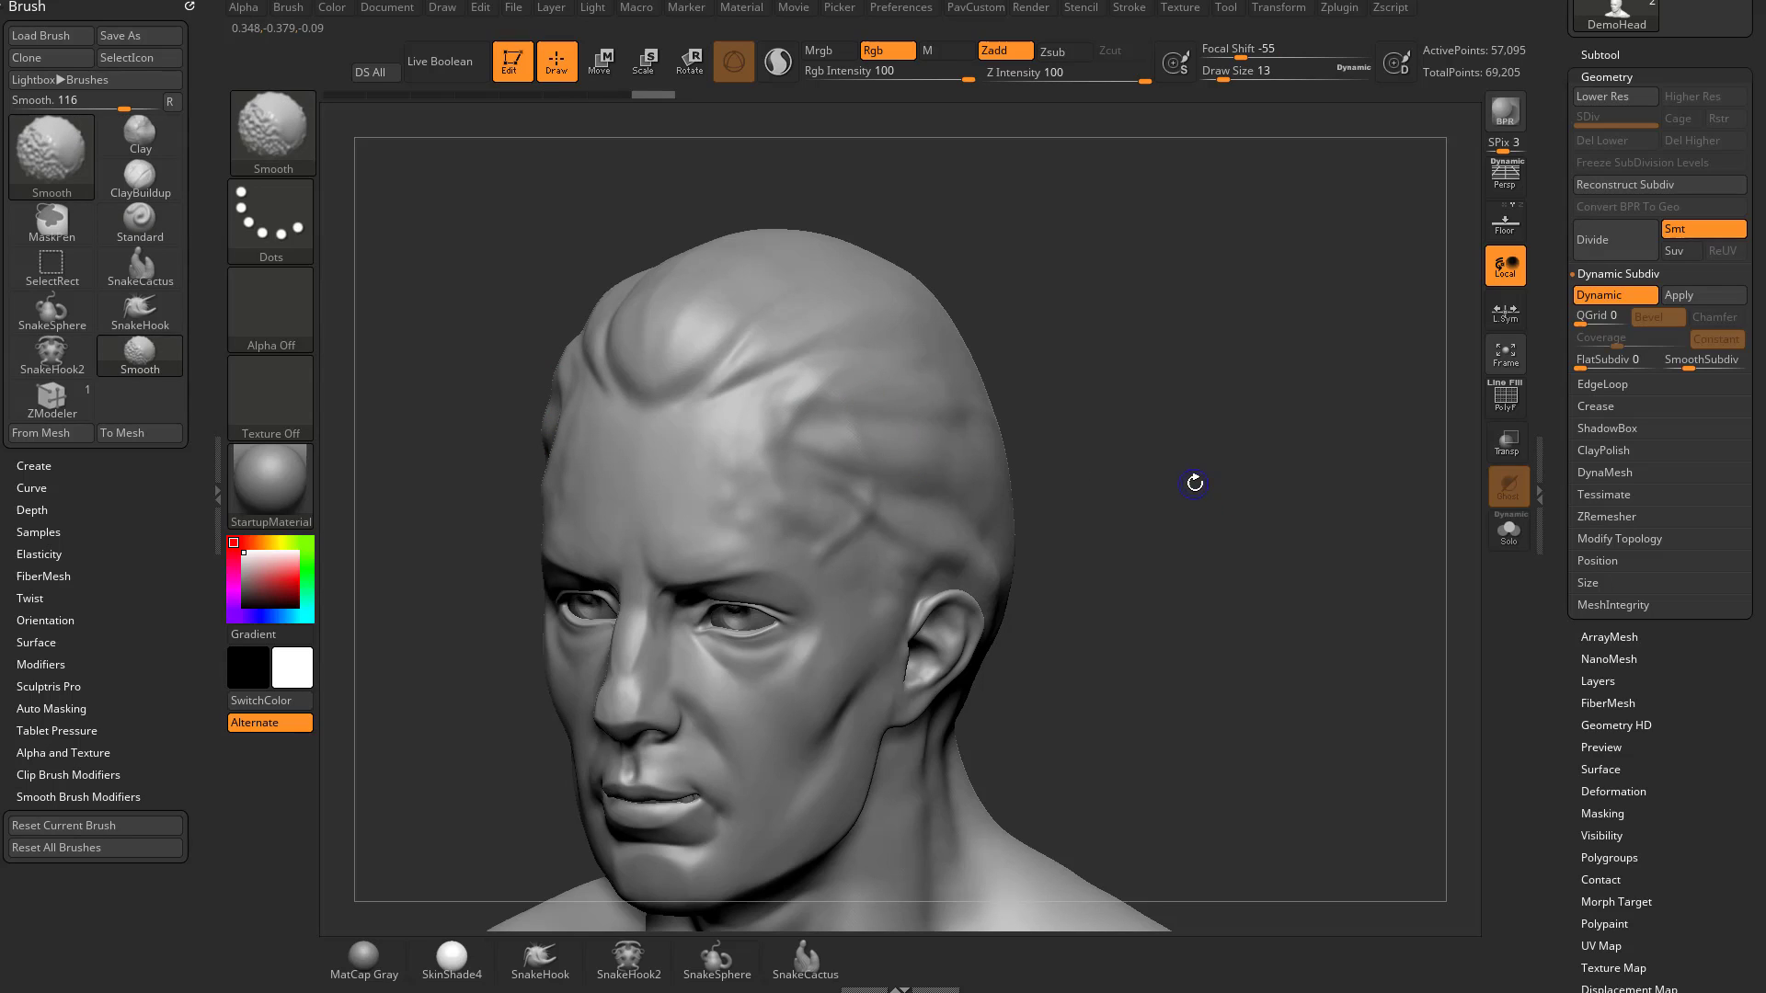
{"action": "key", "text": "shift+d"}
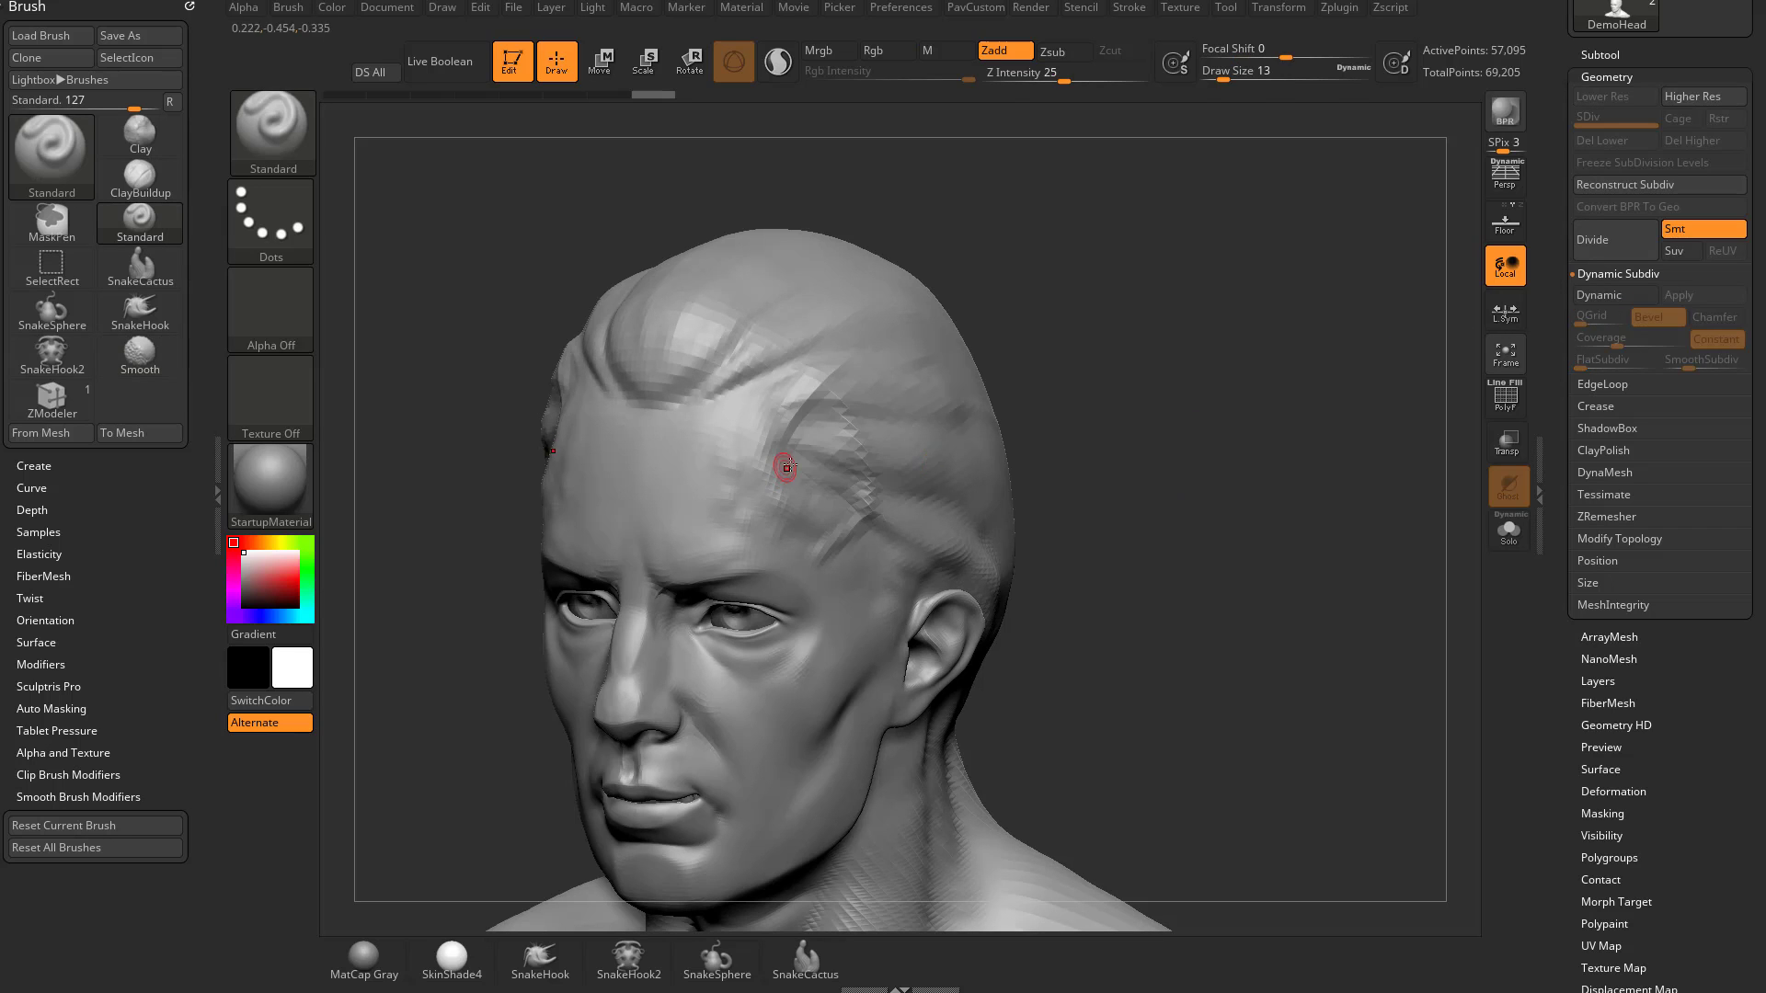
{"action": "left_click_drag", "start_coordinate": [774, 475], "coordinate": [847, 482]}
{"action": "key", "text": "s"}
{"action": "mouse_move", "coordinate": [789, 420]}
{"action": "left_mouse_down"}
{"action": "mouse_move", "coordinate": [842, 505]}
{"action": "mouse_move", "coordinate": [810, 503]}
{"action": "left_mouse_up"}
{"action": "key", "text": "s"}
{"action": "key", "text": "s"}
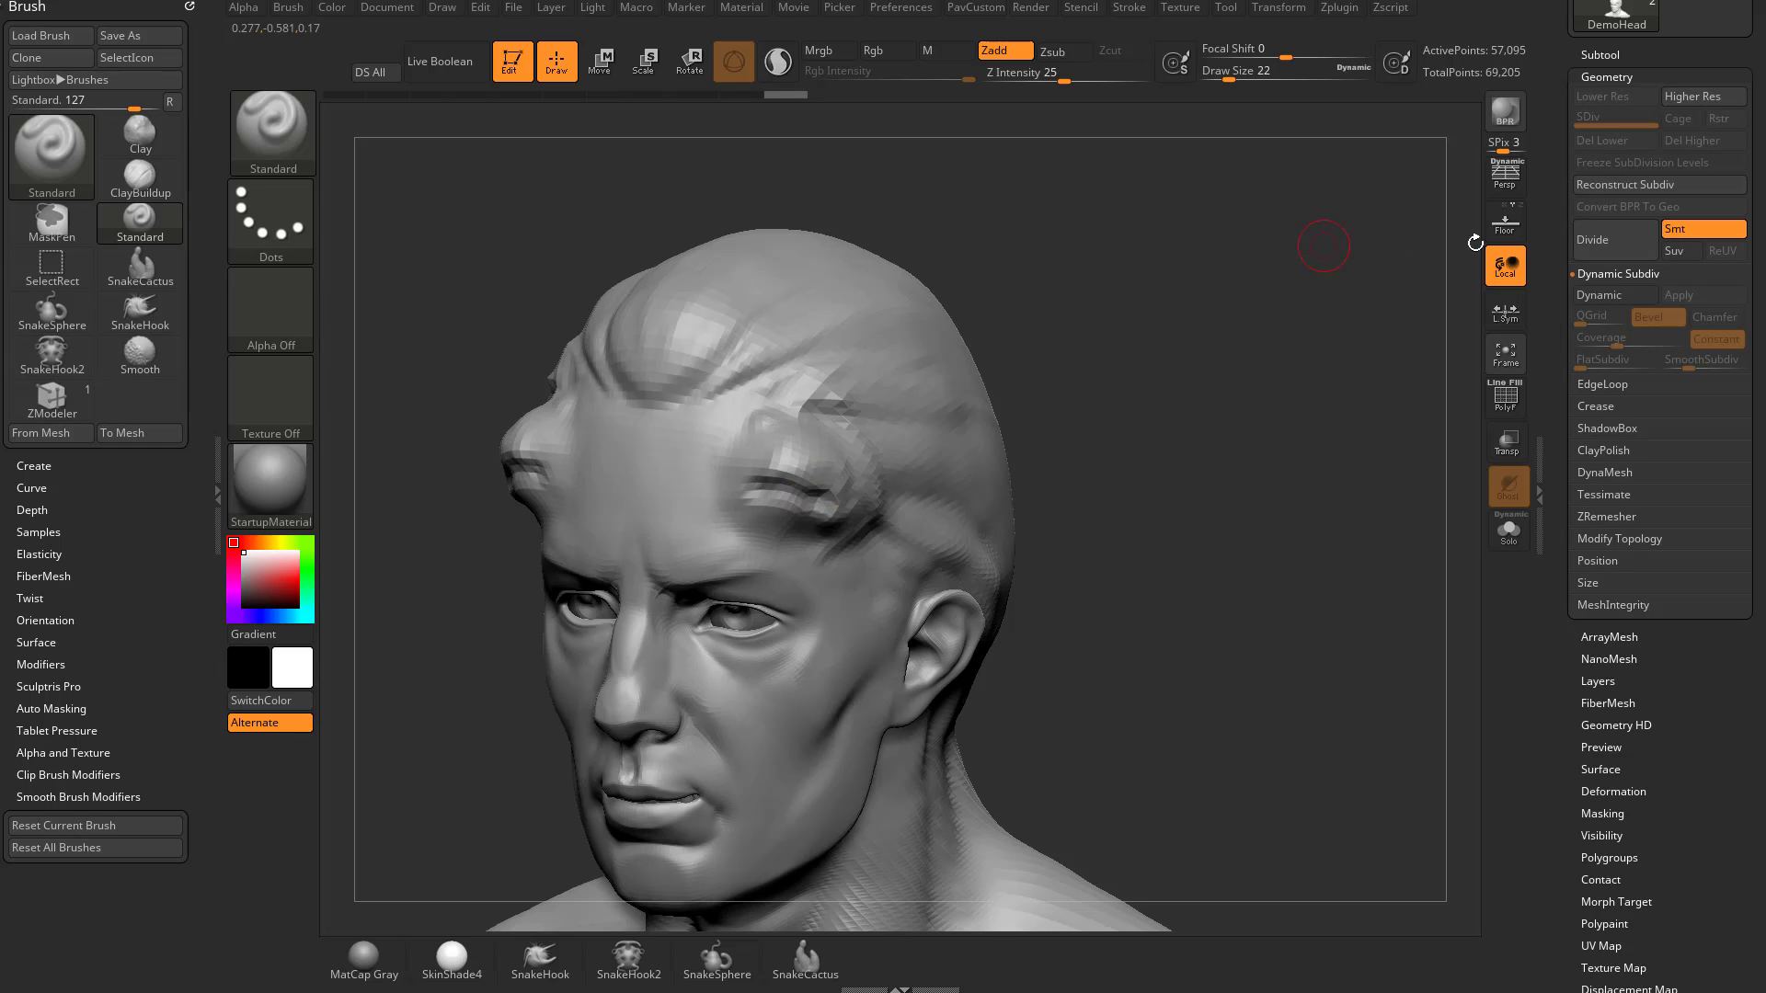
{"action": "left_click_drag", "start_coordinate": [677, 548], "coordinate": [831, 603]}
{"action": "mouse_move", "coordinate": [1181, 485]}
{"action": "left_mouse_down"}
{"action": "mouse_move", "coordinate": [1234, 473]}
{"action": "mouse_move", "coordinate": [1179, 481]}
{"action": "left_mouse_up"}
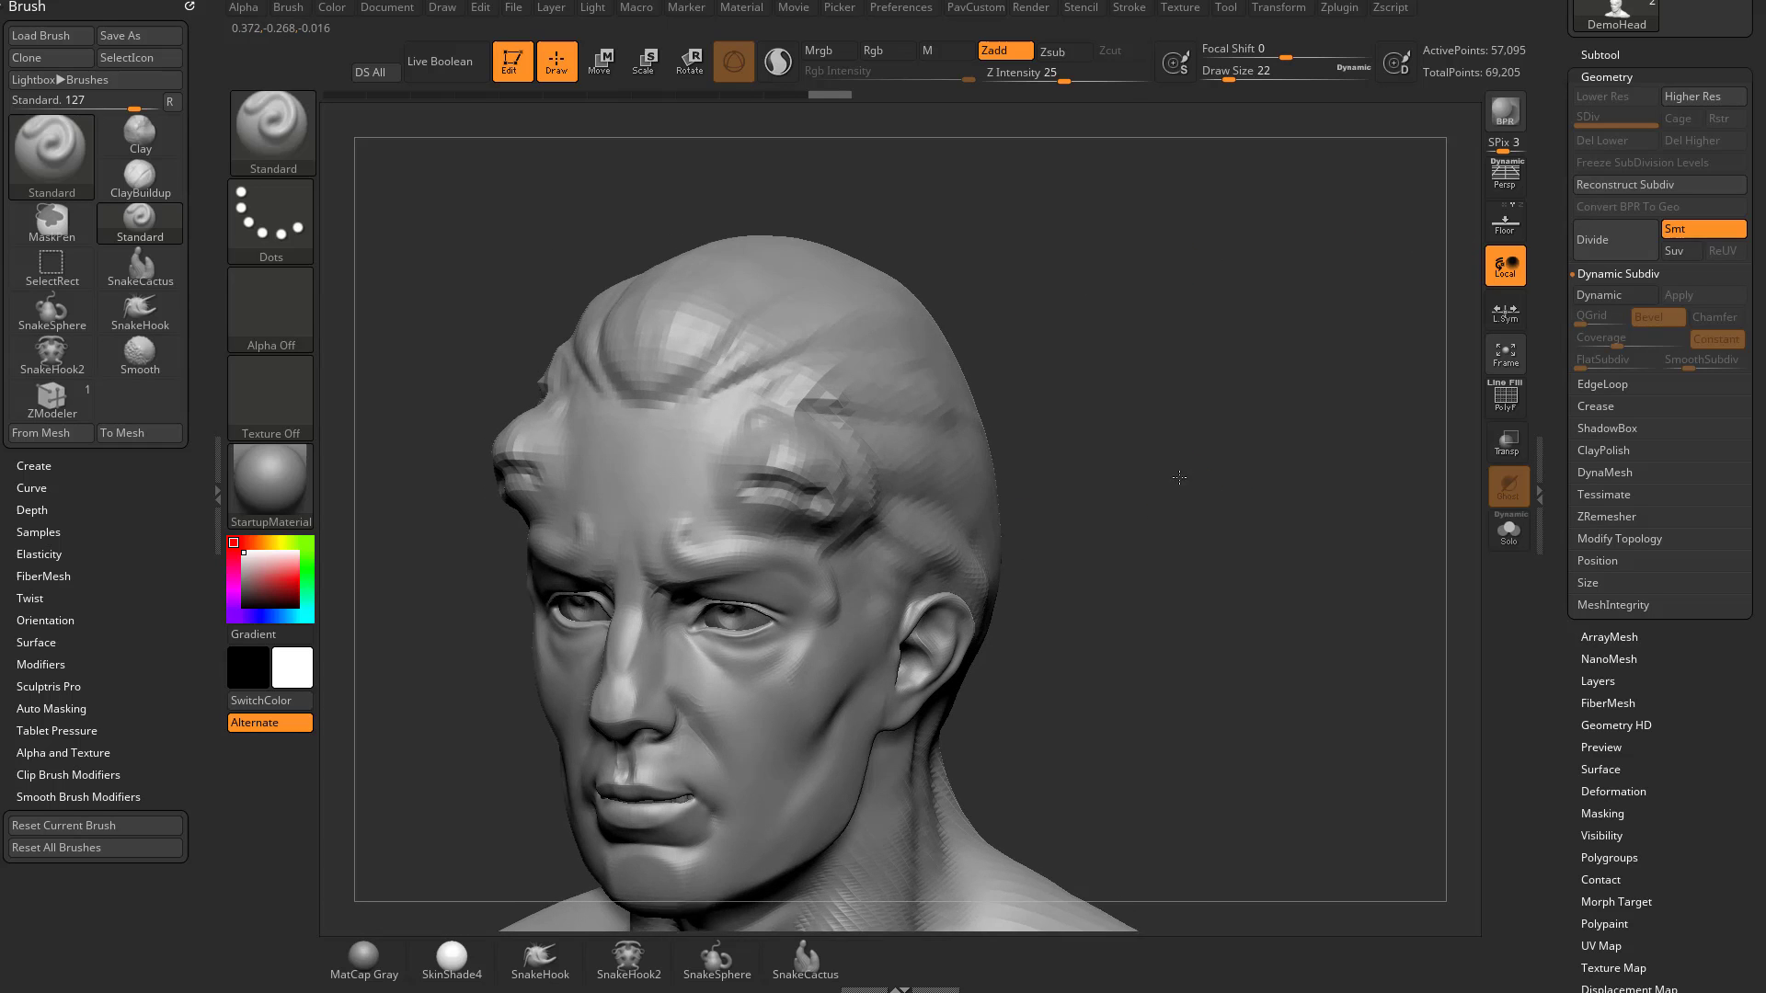
{"action": "key", "text": "f"}
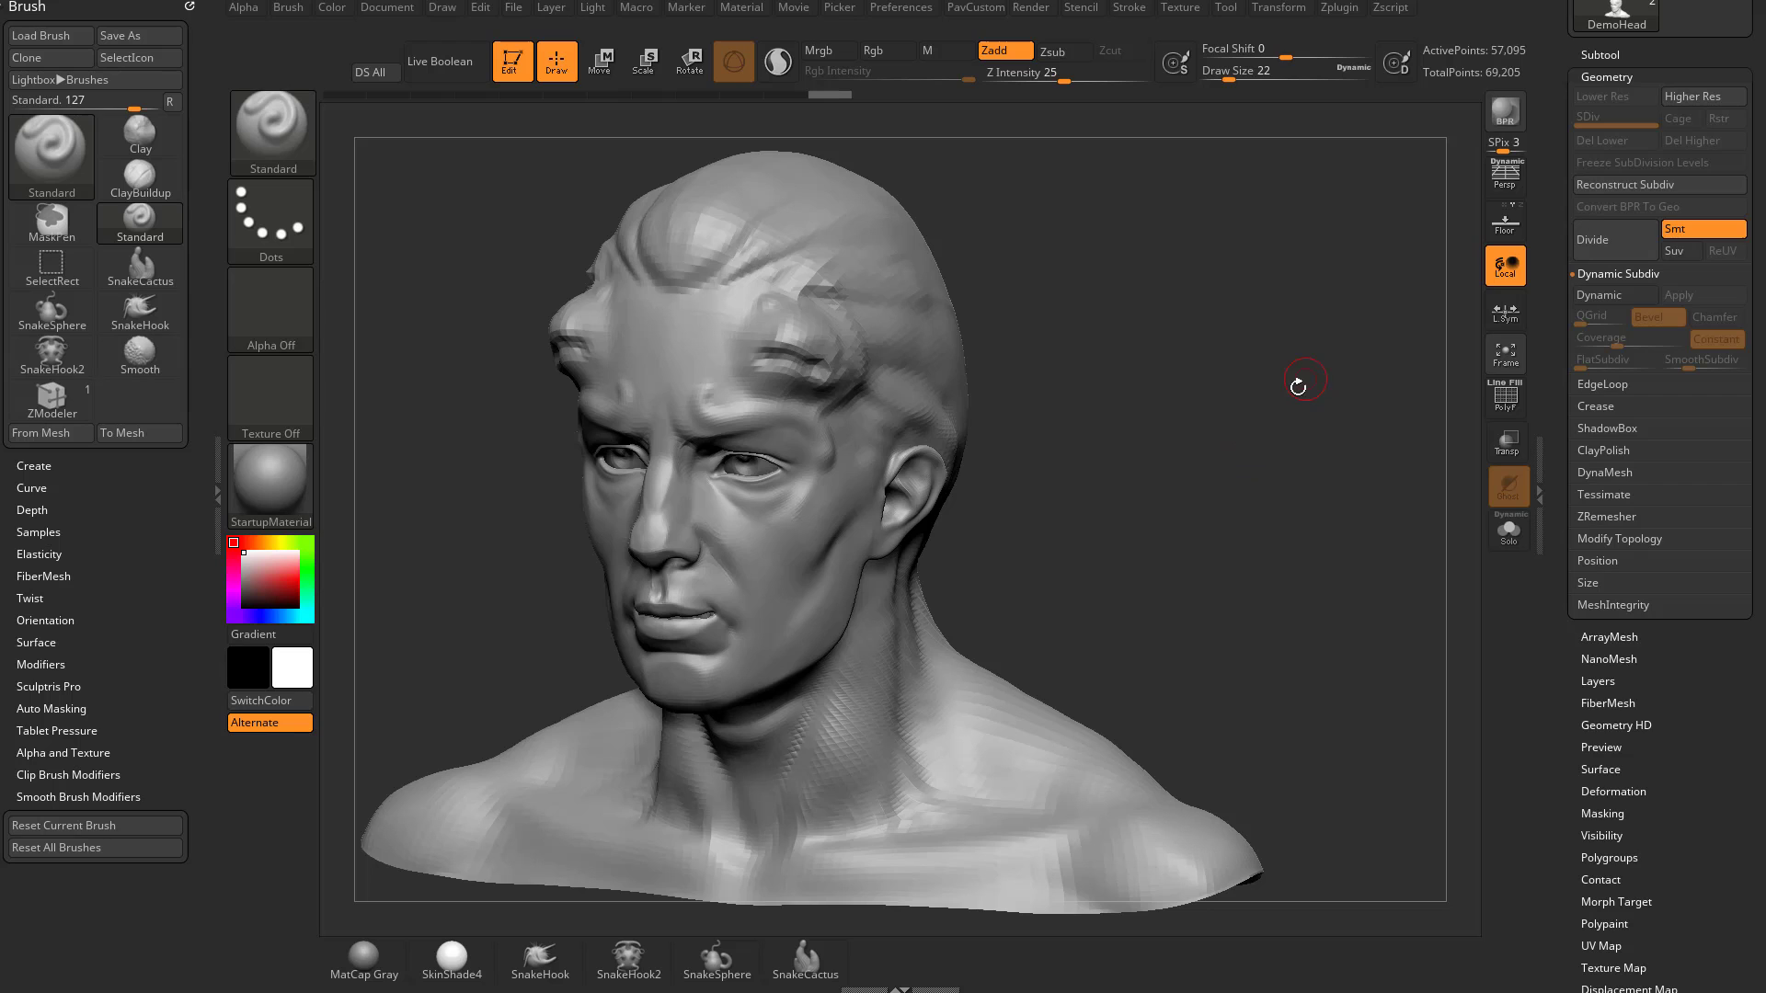
Switch back to the PolyMesh3D_1 box, show its polyframe and set the draw size to 39
{"action": "left_click_drag", "start_coordinate": [1554, 345], "coordinate": [1554, 579]}
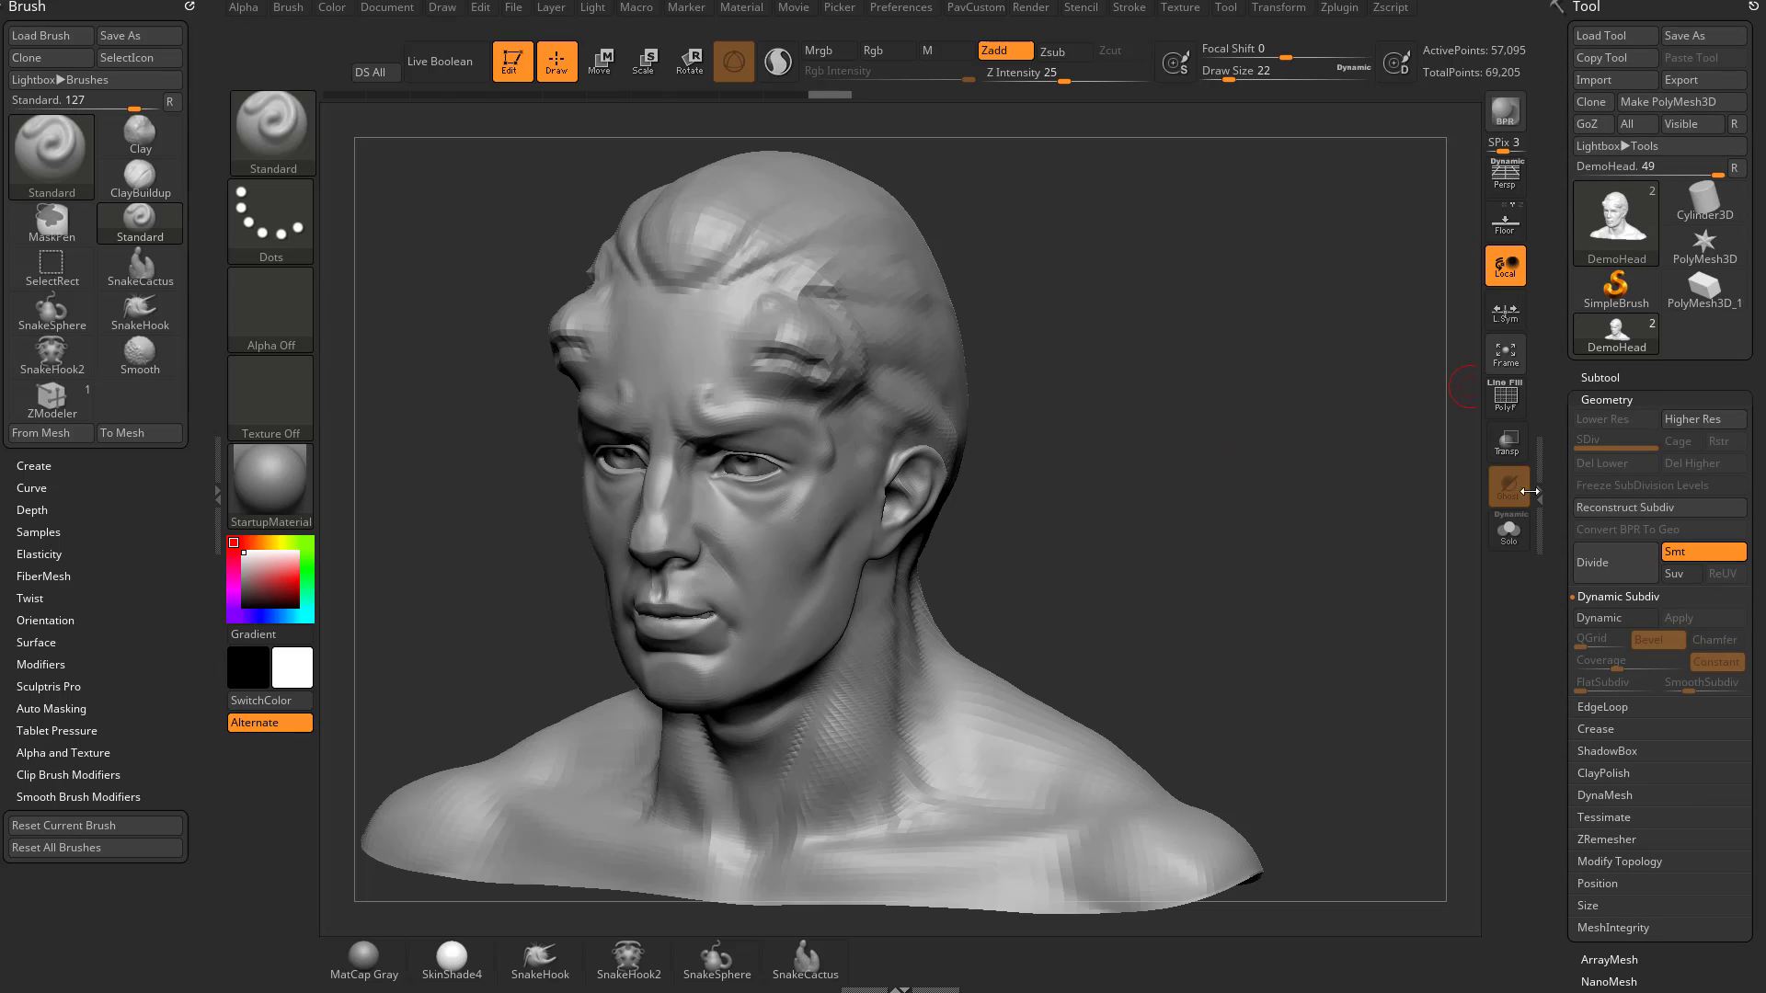
{"action": "left_click", "coordinate": [1704, 296]}
{"action": "mouse_move", "coordinate": [1250, 531]}
{"action": "left_mouse_down"}
{"action": "mouse_move", "coordinate": [1422, 473]}
{"action": "mouse_move", "coordinate": [1321, 493]}
{"action": "left_mouse_up"}
{"action": "left_click", "coordinate": [1501, 410]}
{"action": "key", "text": "s"}
{"action": "left_click_drag", "start_coordinate": [1297, 499], "coordinate": [1265, 501]}
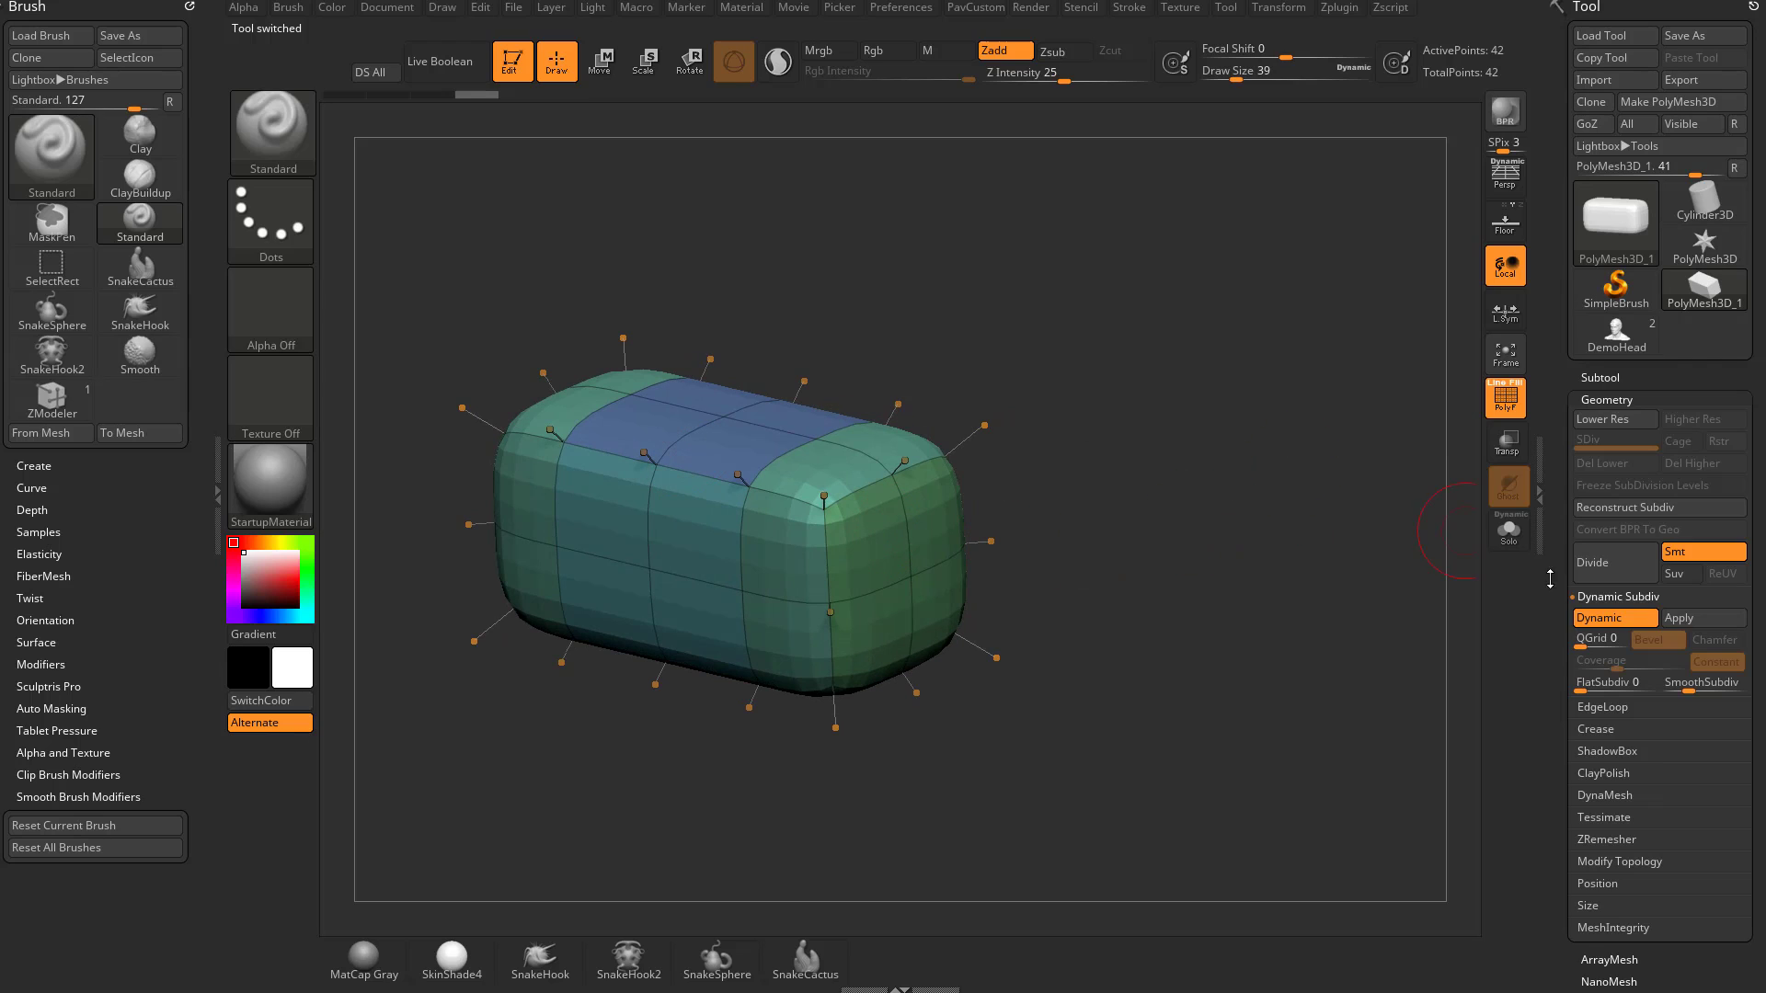
Crease the box's edges using a crease level of 3 and a SmoothSubdiv level of 4
{"action": "scroll", "coordinate": [1560, 615], "scroll_direction": "down", "scroll_amount": 3}
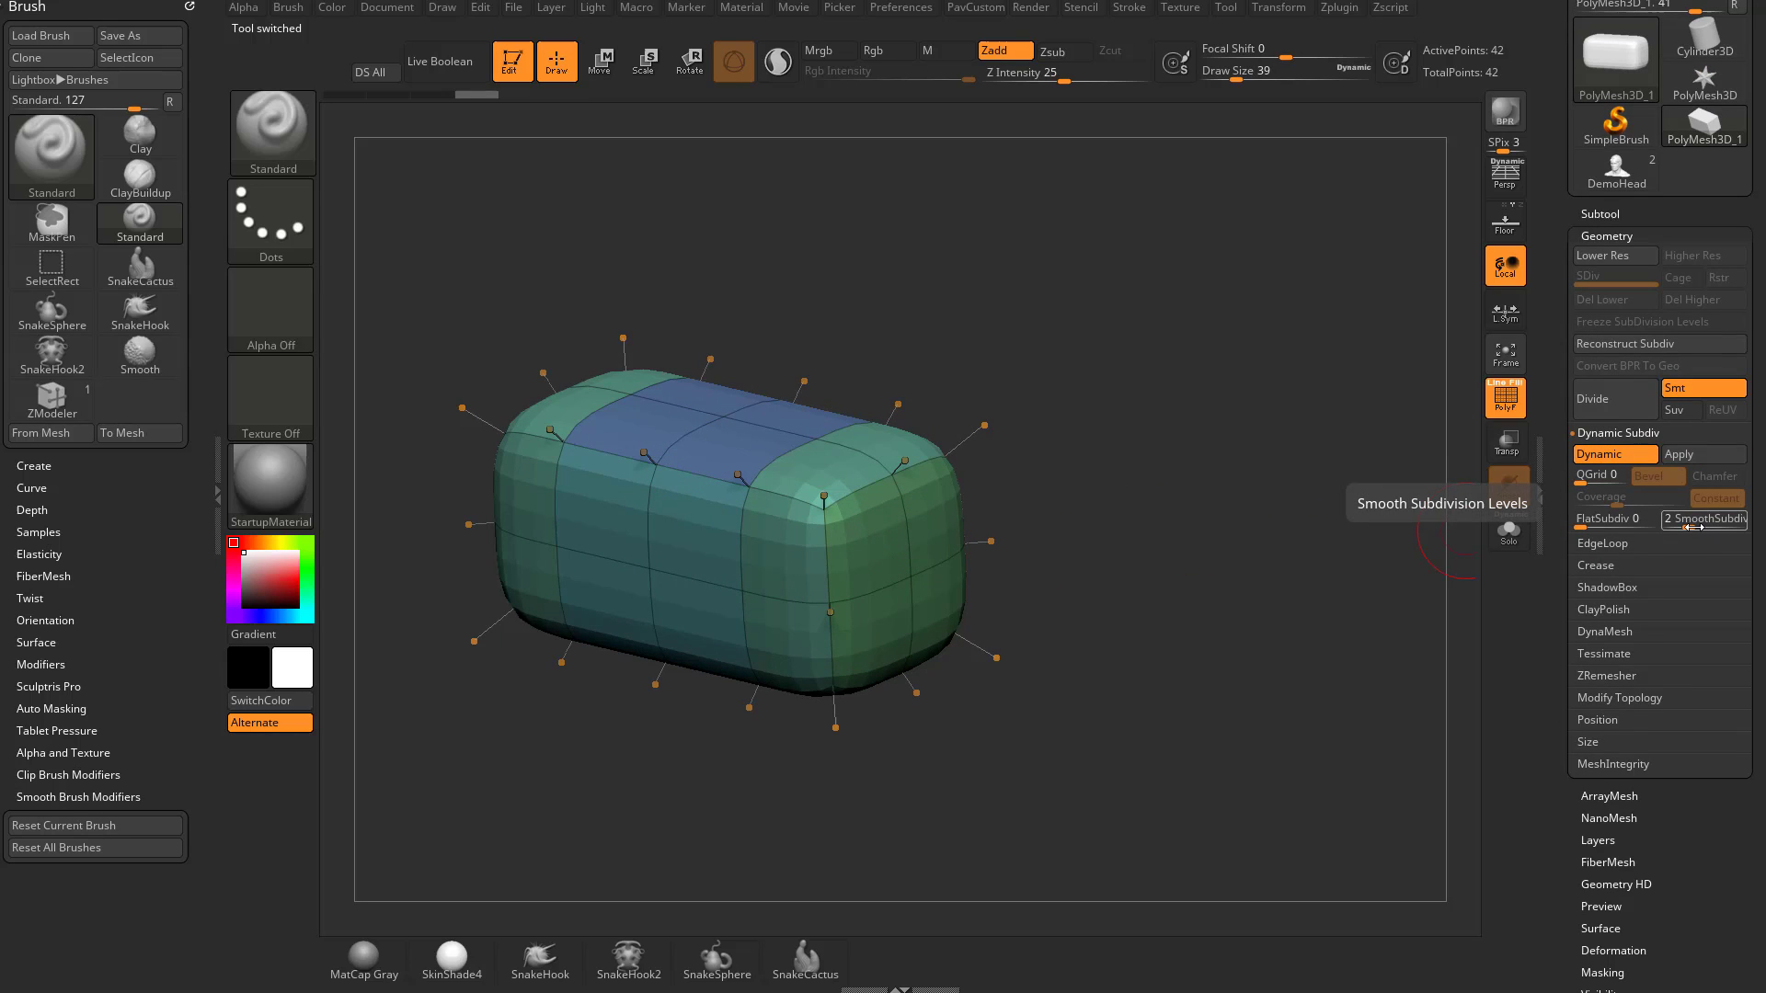
{"action": "left_click", "coordinate": [1599, 566]}
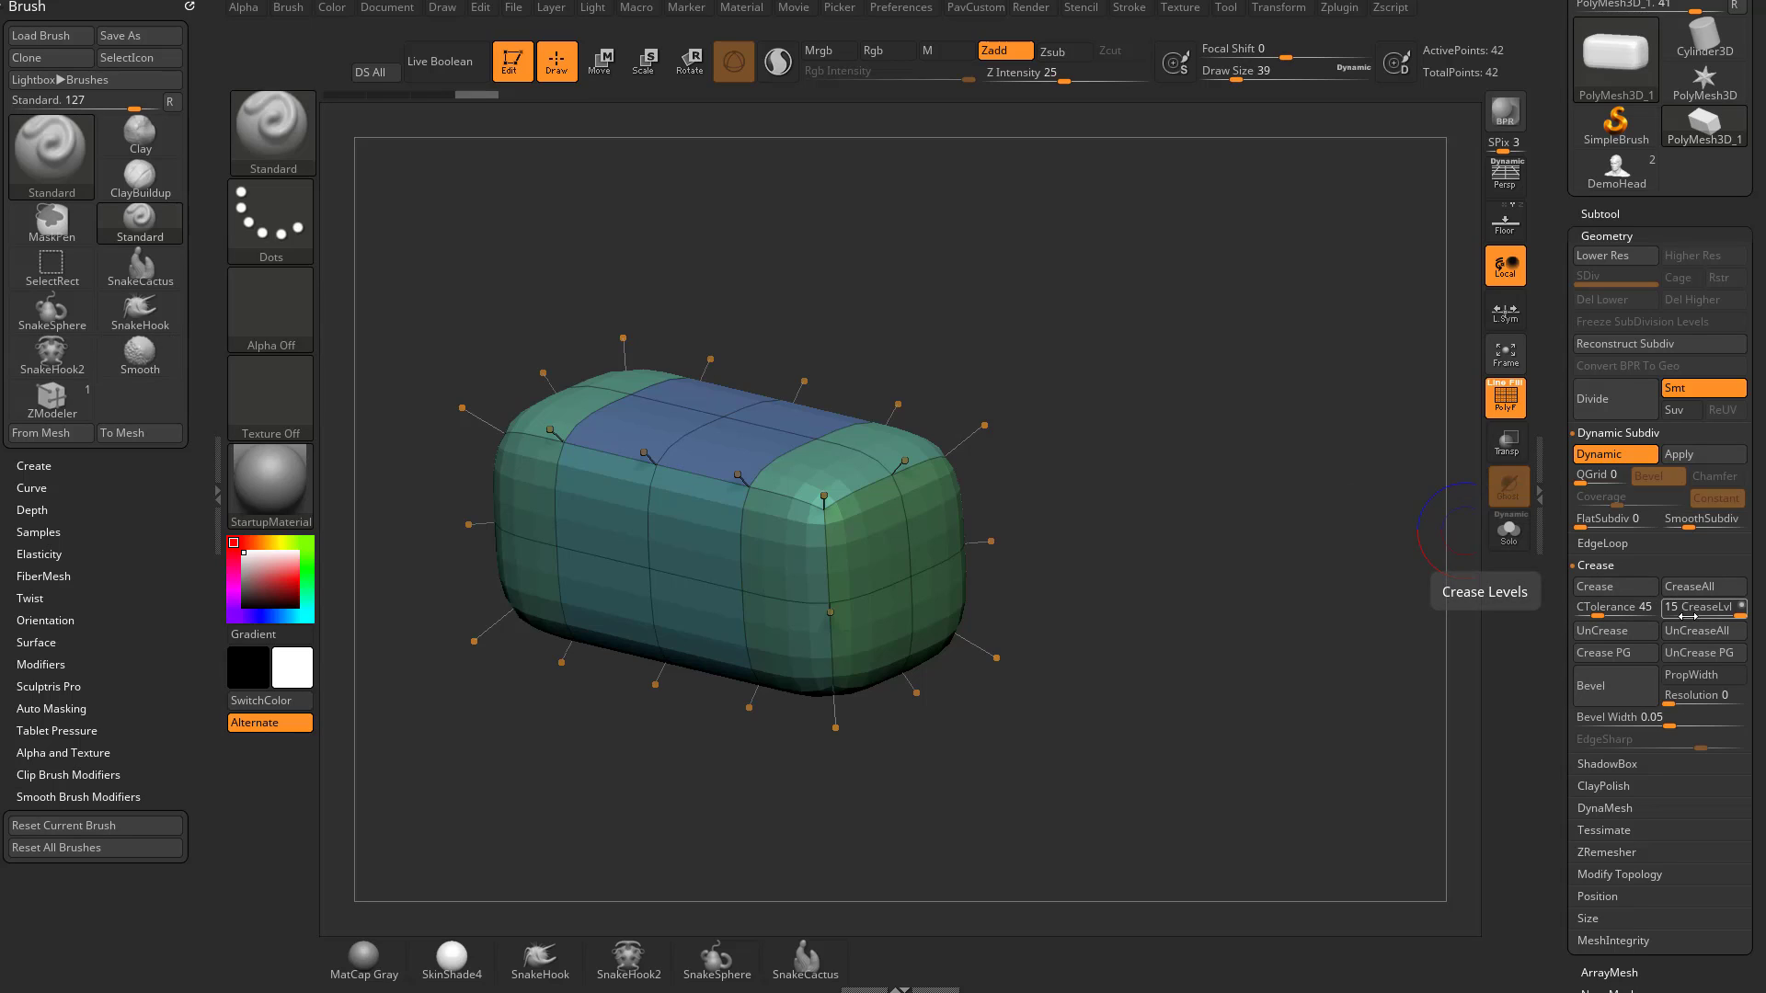
{"action": "left_click_drag", "start_coordinate": [1694, 616], "coordinate": [1682, 614]}
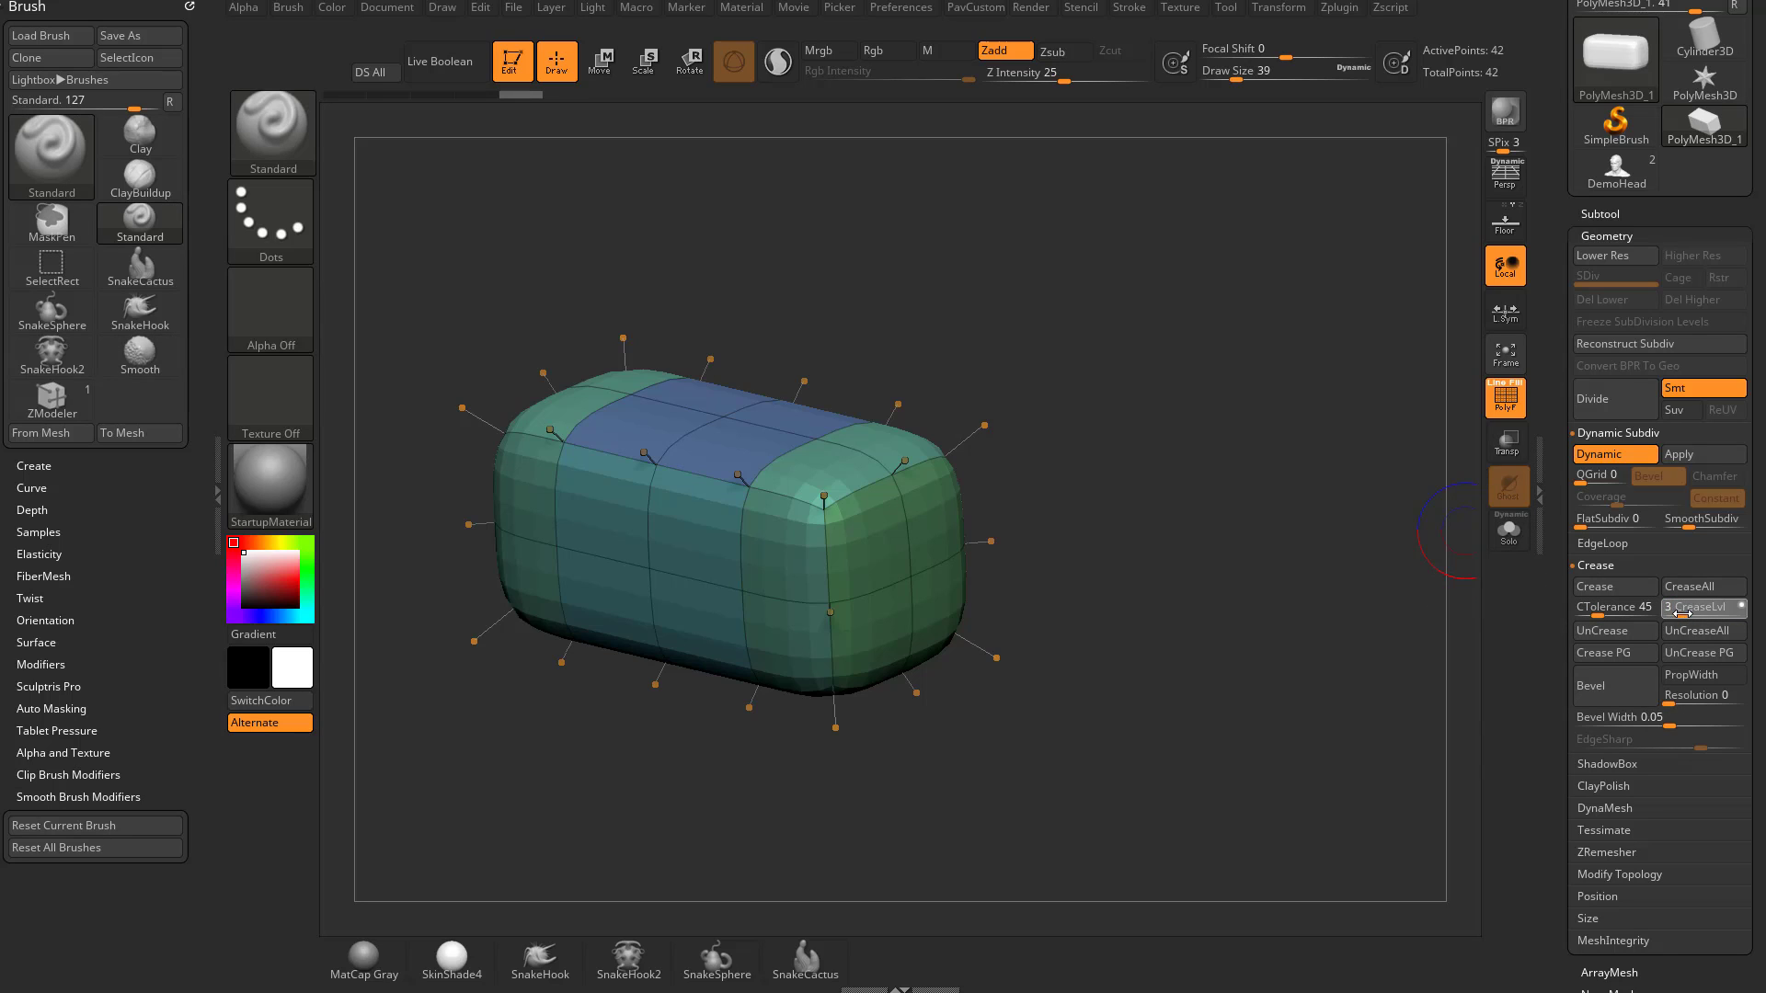
{"action": "left_click_drag", "start_coordinate": [1693, 526], "coordinate": [1708, 526]}
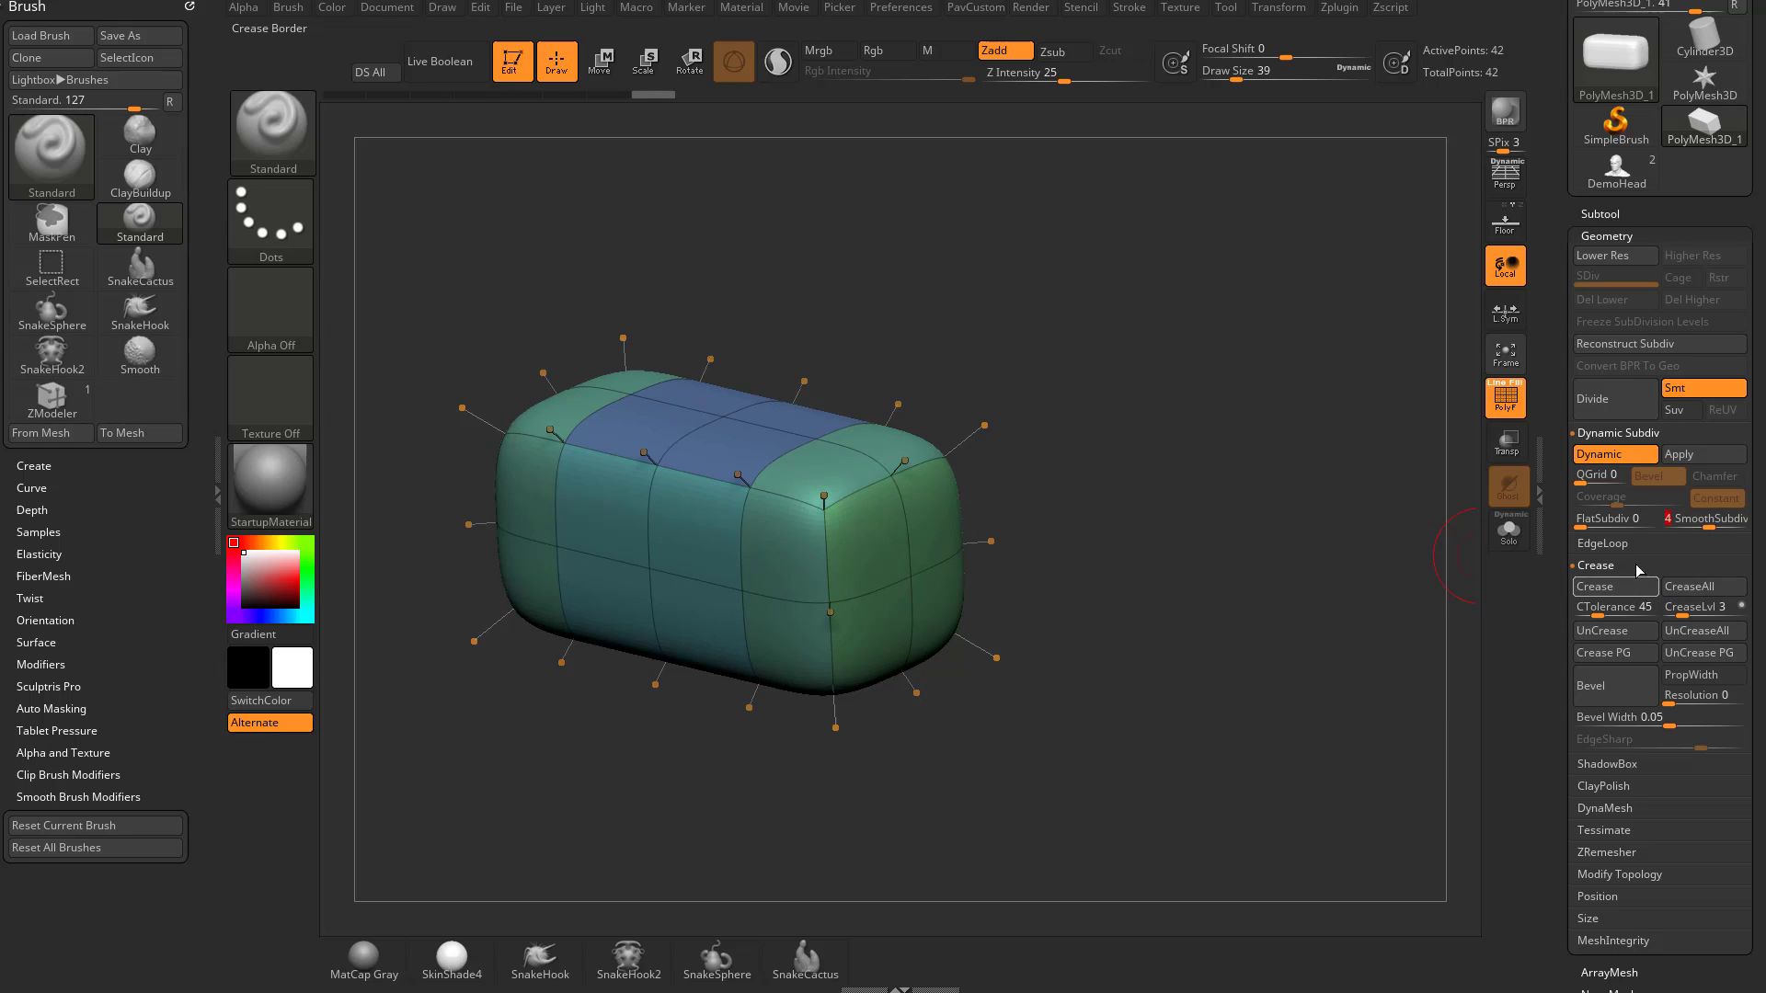
{"action": "left_click", "coordinate": [1594, 586]}
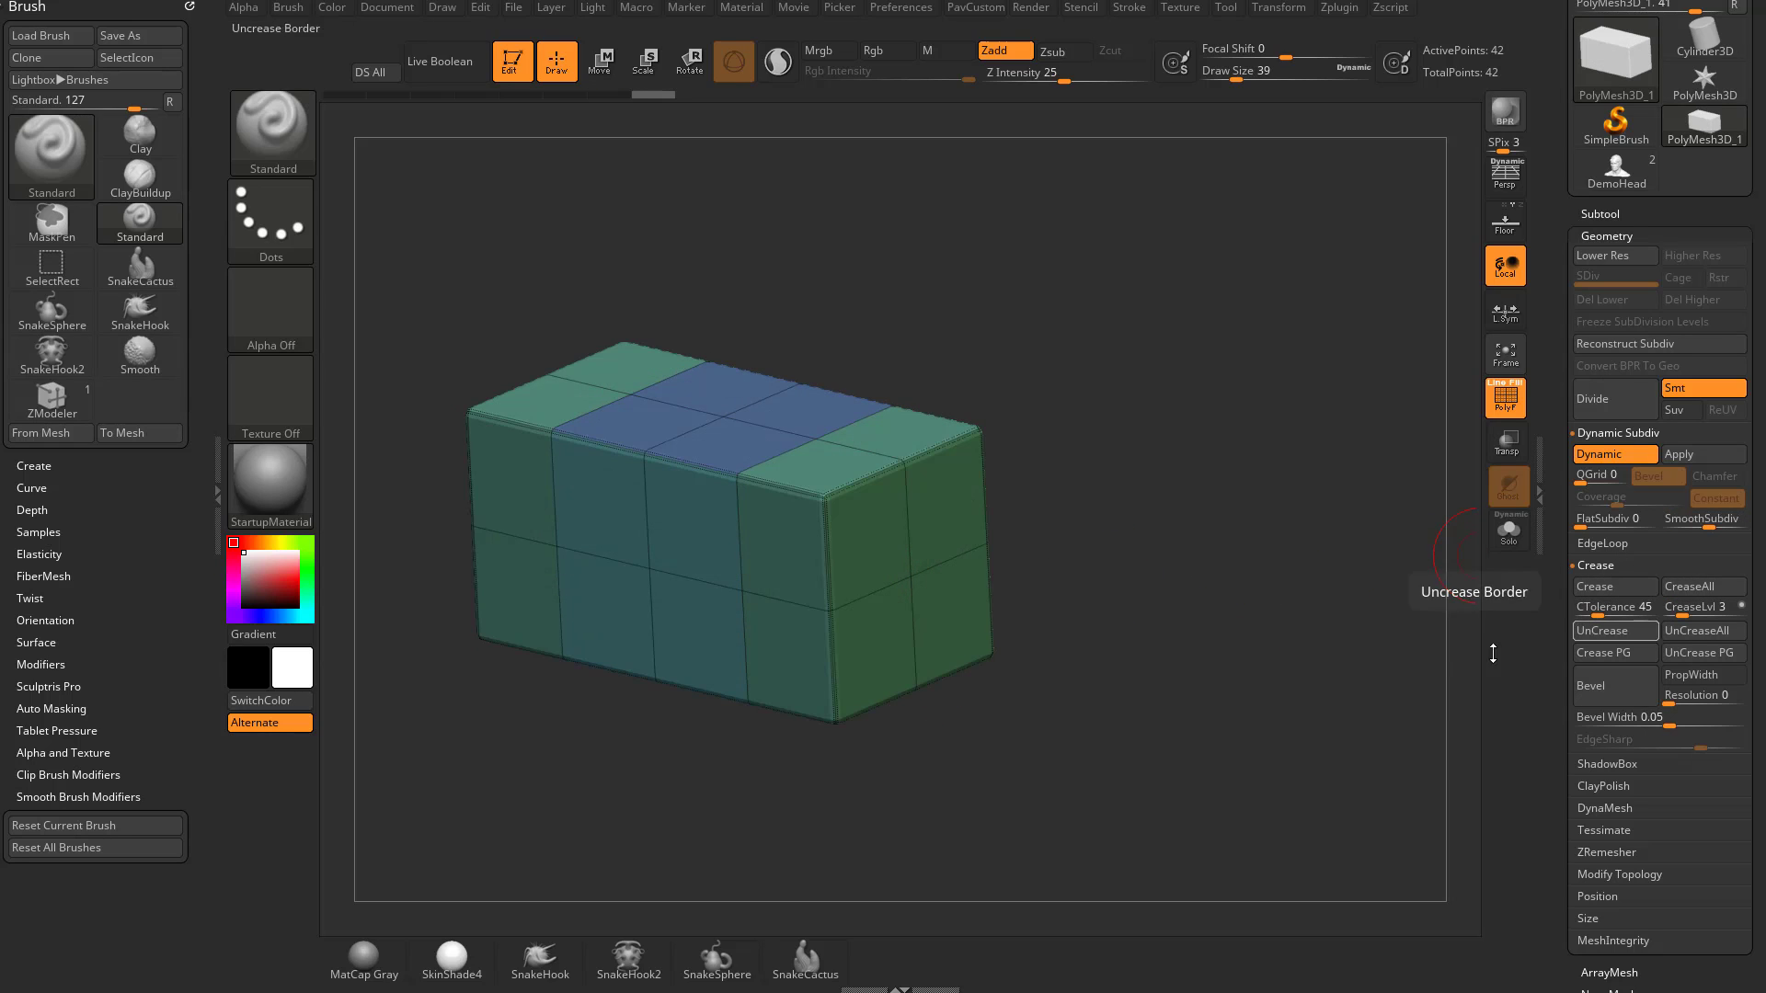
Hide the box's polyframe and set SmoothSubdiv to 0
{"action": "left_click", "coordinate": [1506, 399]}
{"action": "left_click_drag", "start_coordinate": [1230, 497], "coordinate": [1292, 480]}
{"action": "left_click_drag", "start_coordinate": [1449, 423], "coordinate": [1347, 540]}
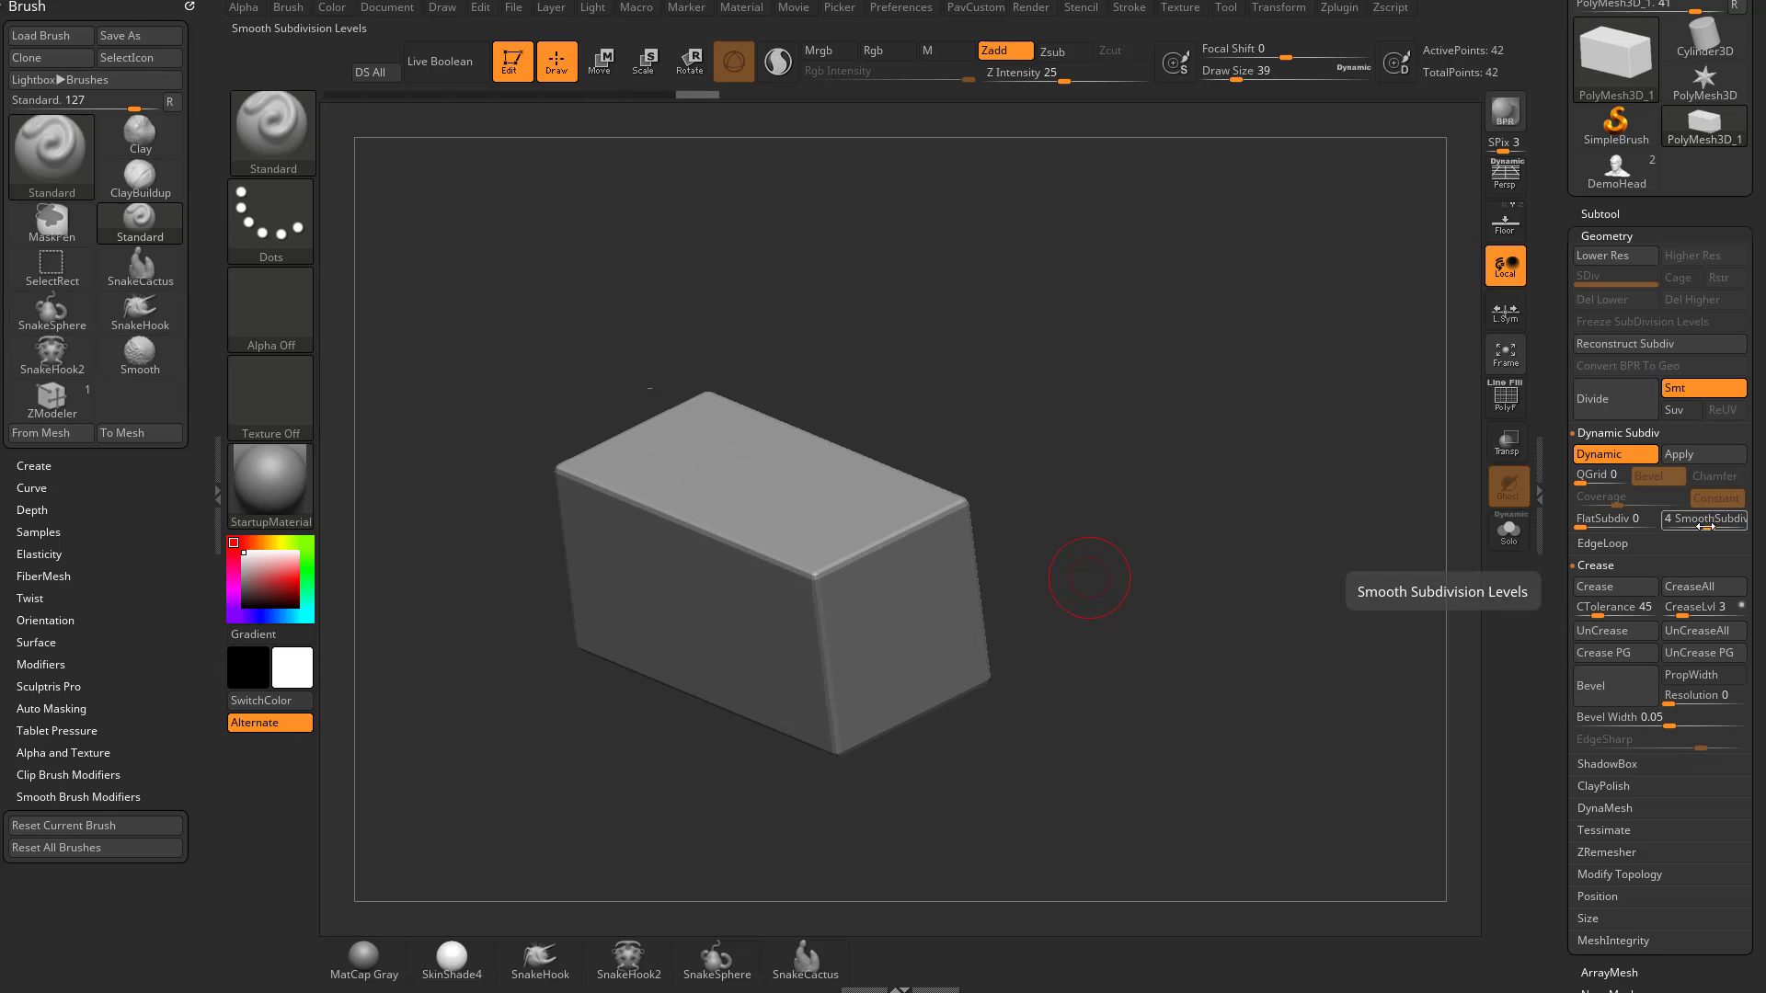
{"action": "left_click_drag", "start_coordinate": [1675, 529], "coordinate": [1646, 529]}
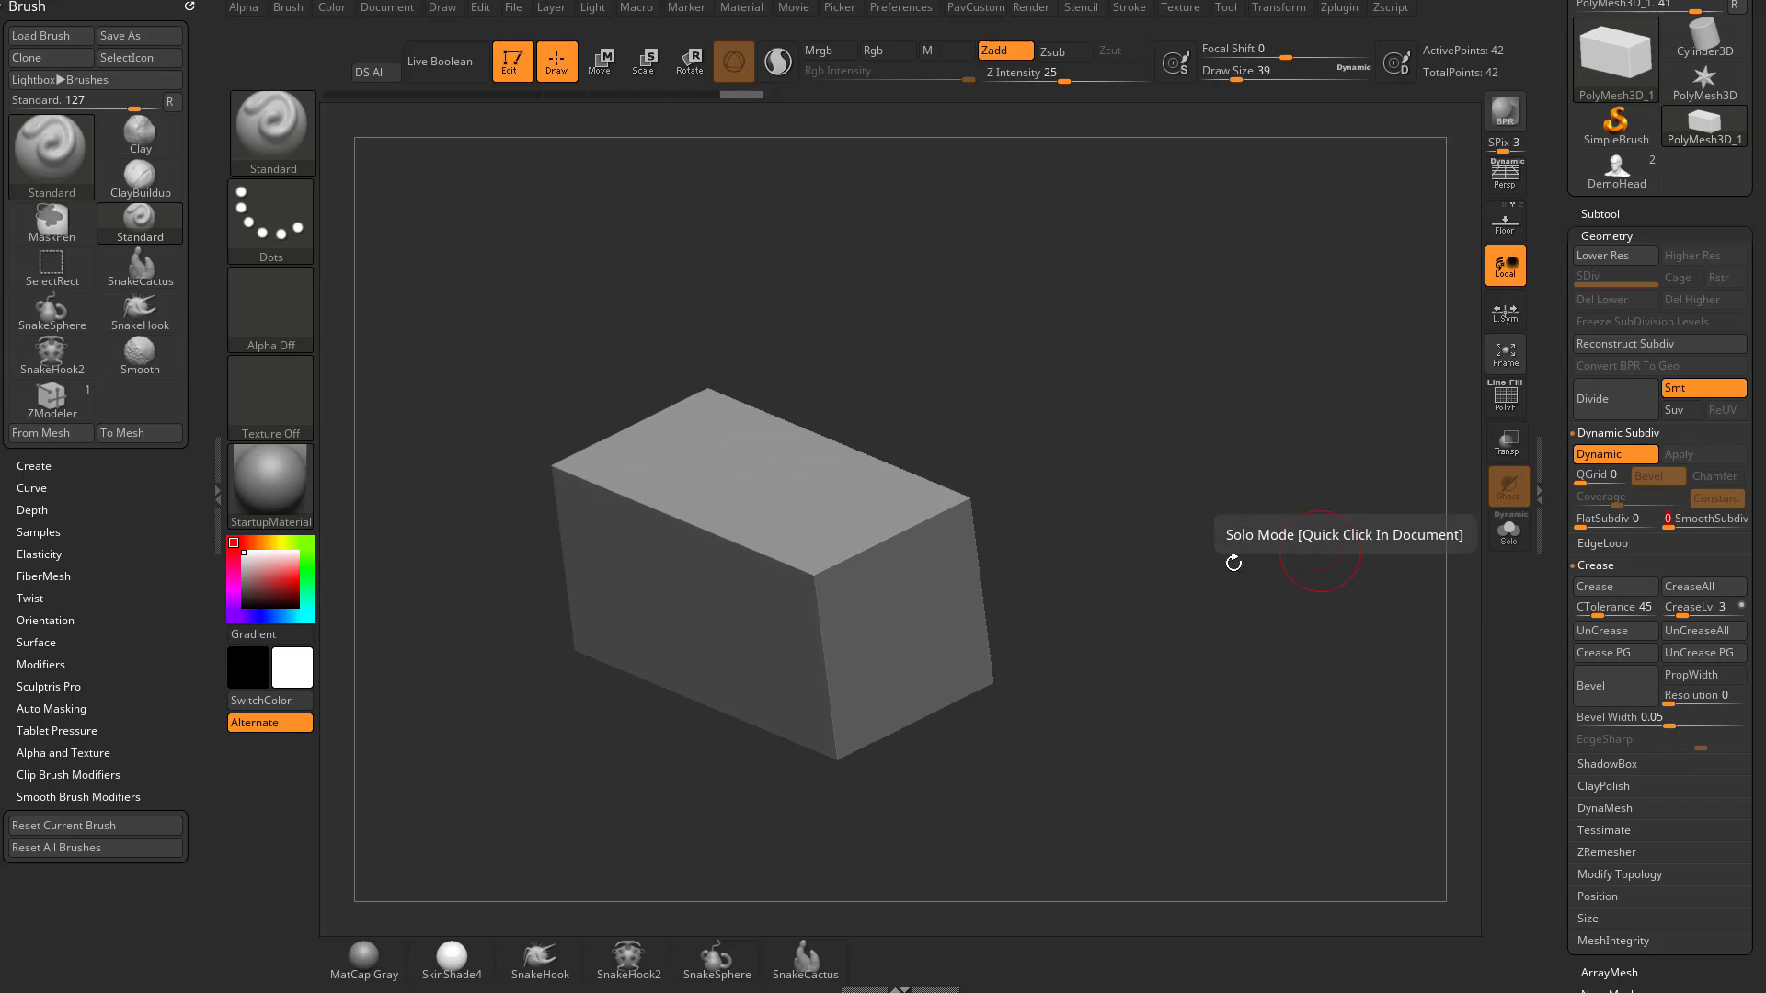
Show the polyframe on the creased box and raise FlatSubdiv to 2
{"action": "left_click_drag", "start_coordinate": [1230, 567], "coordinate": [1287, 548]}
{"action": "left_click", "coordinate": [1506, 398]}
{"action": "left_click", "coordinate": [1584, 518]}
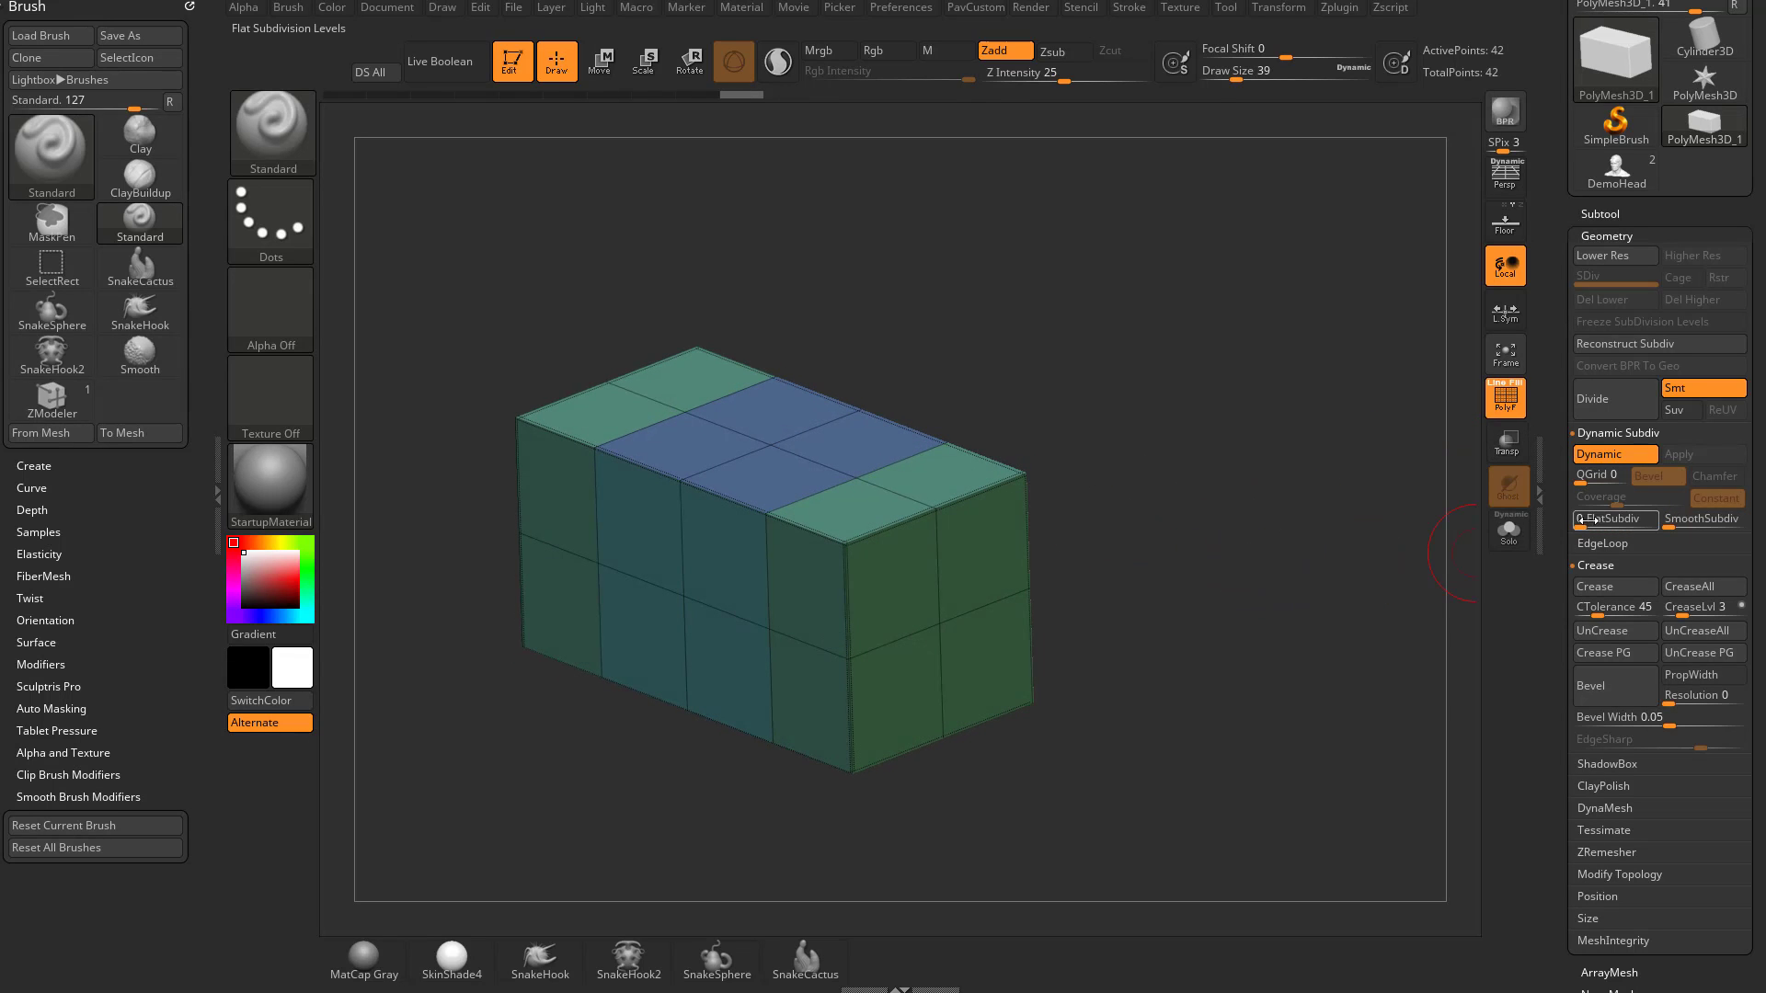
{"action": "type", "text": "1"}
{"action": "left_click", "coordinate": [1588, 519]}
{"action": "type", "text": "2"}
{"action": "left_click_drag", "start_coordinate": [1228, 584], "coordinate": [1289, 568]}
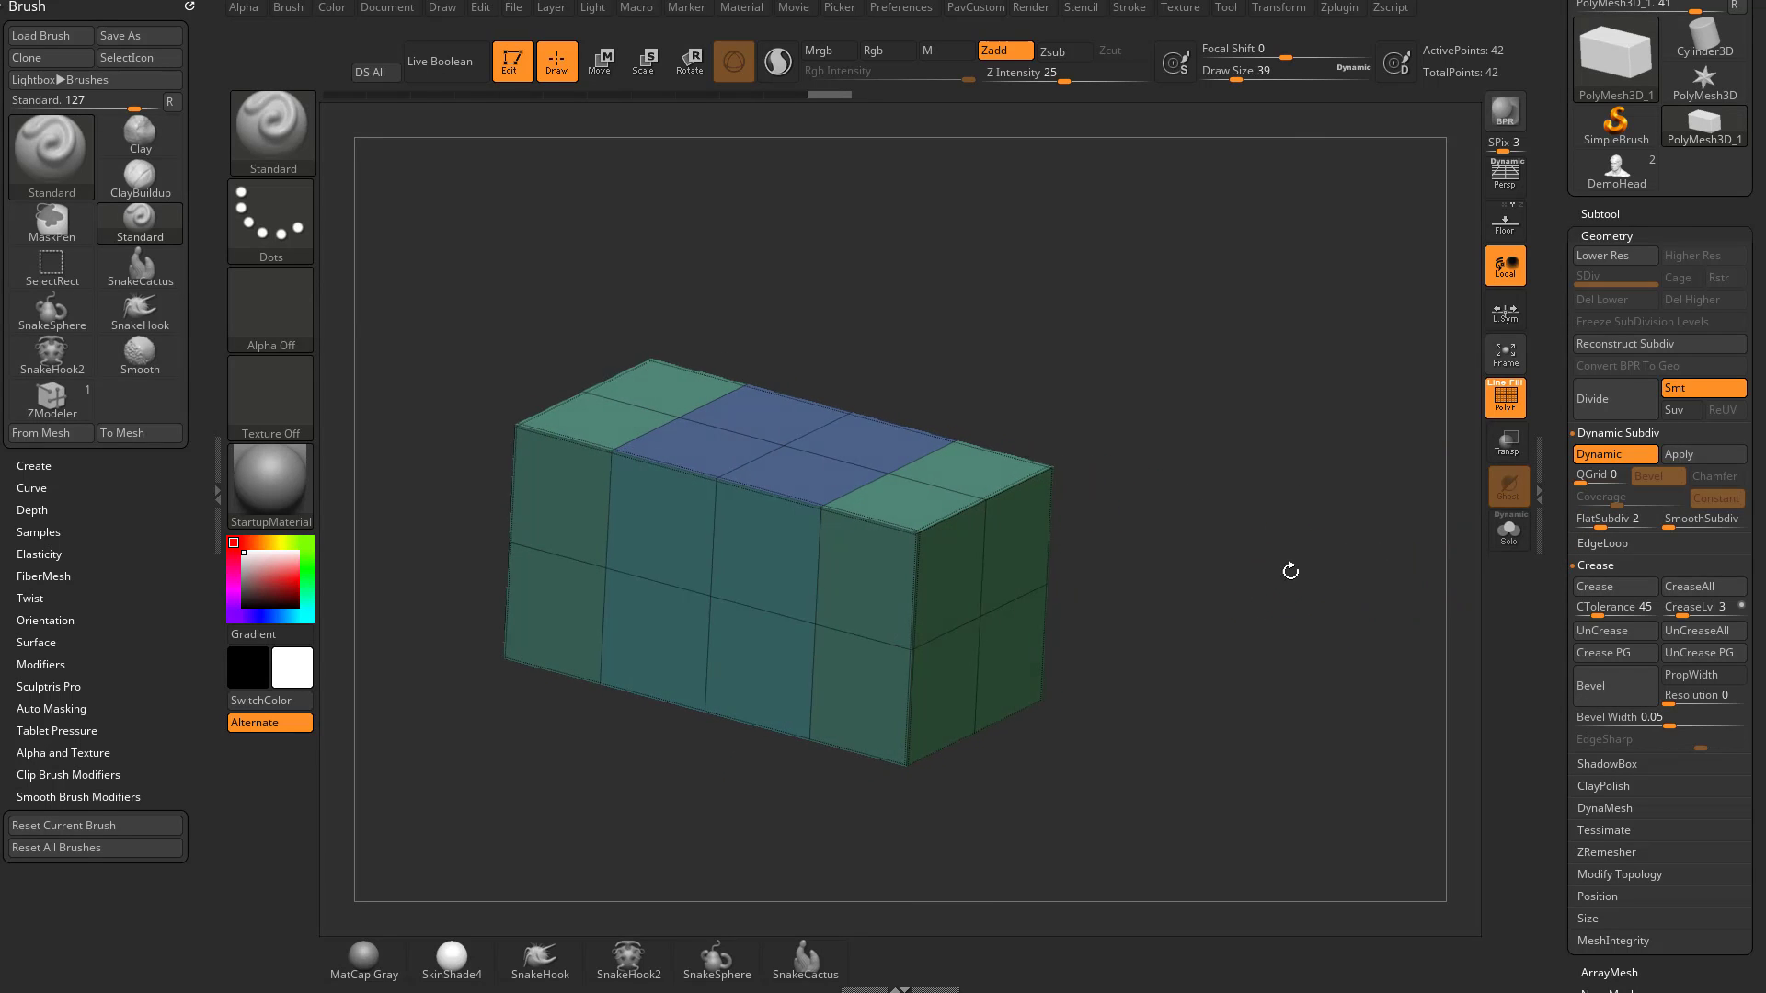
Uncrease all edges of the box and check its shape briefly with the polyframe hidden
{"action": "left_click", "coordinate": [1696, 635]}
{"action": "mouse_move", "coordinate": [1262, 507]}
{"action": "left_mouse_down"}
{"action": "mouse_move", "coordinate": [1315, 552]}
{"action": "mouse_move", "coordinate": [1346, 542]}
{"action": "left_mouse_up"}
{"action": "left_click", "coordinate": [1518, 406]}
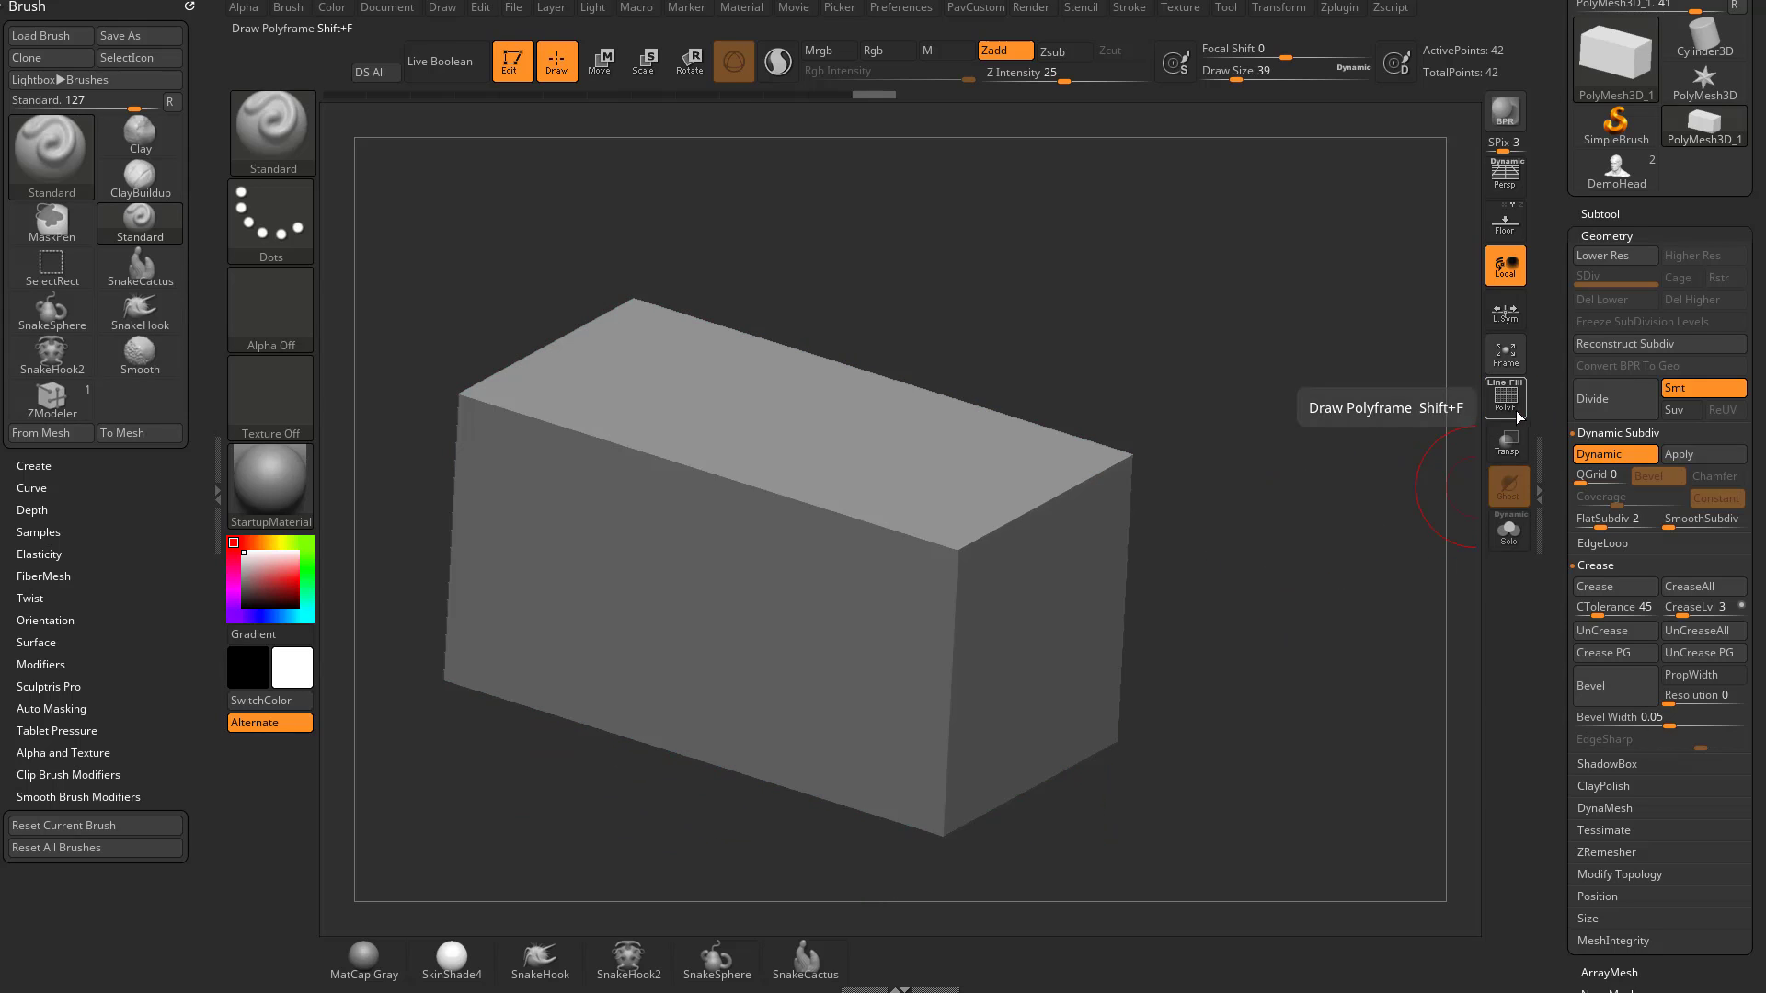
{"action": "left_click", "coordinate": [1516, 410]}
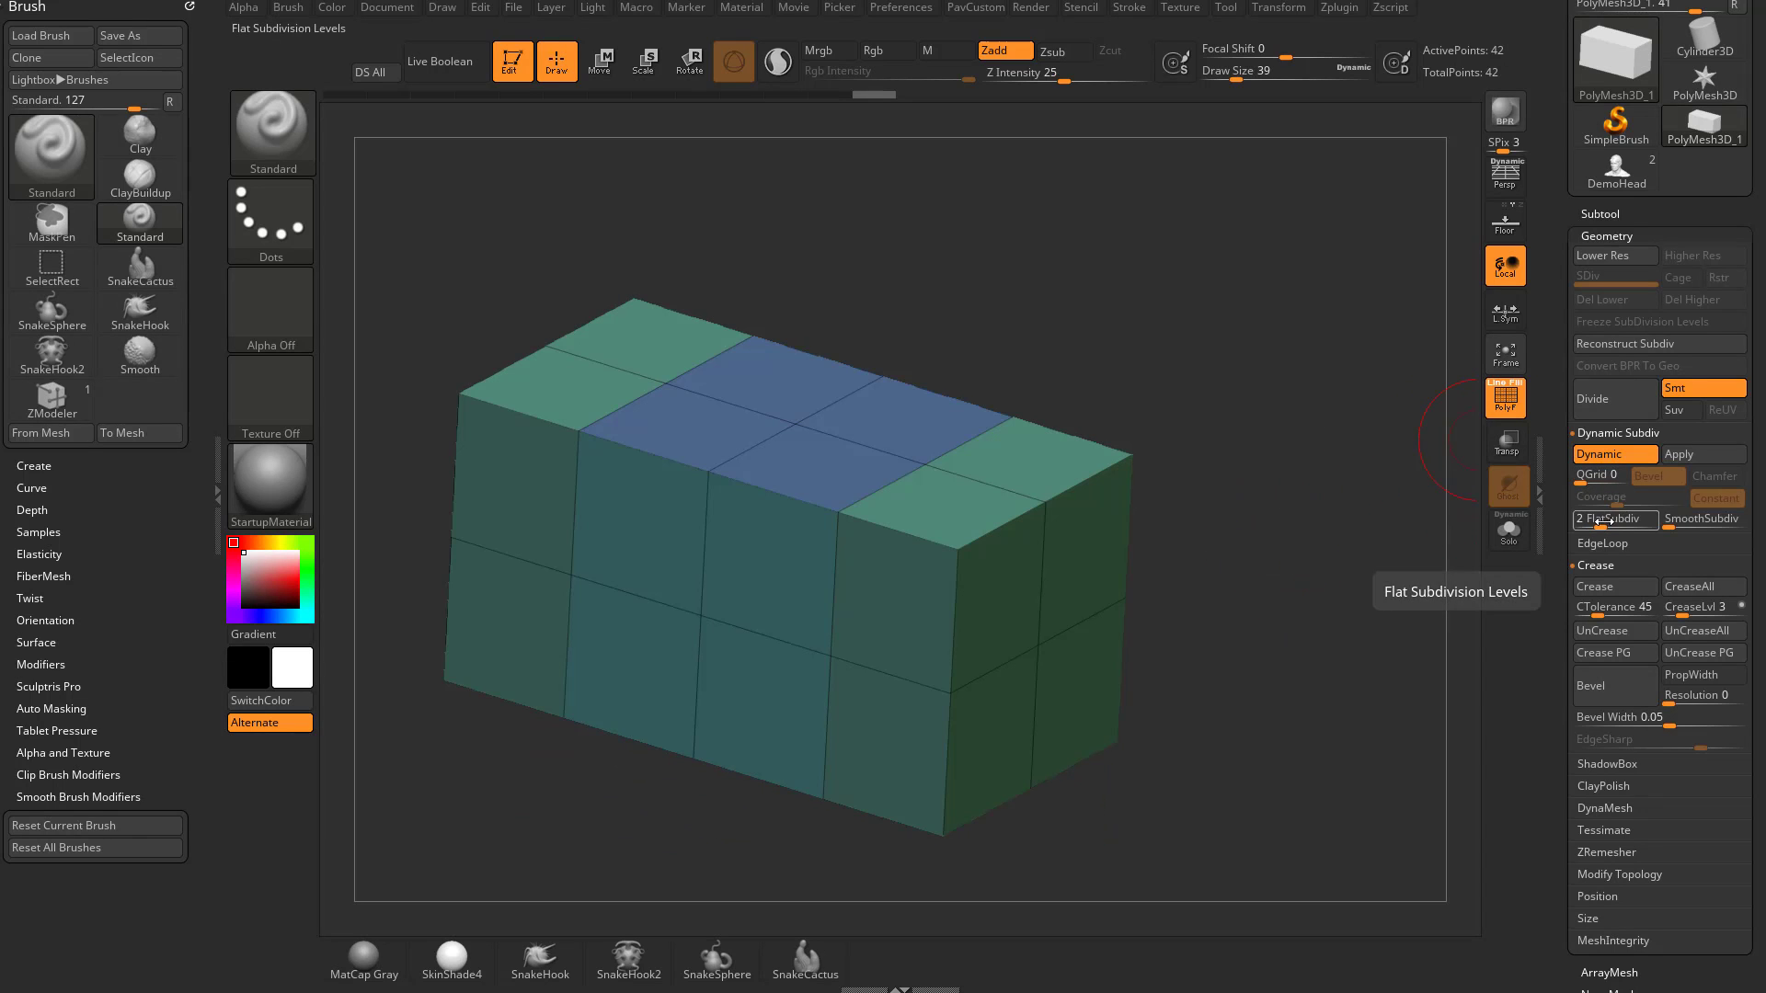
Apply the flat Dynamic Subdiv to the box as real subdivision levels and redraw the polyframe
{"action": "scroll", "coordinate": [1610, 455], "scroll_direction": "up", "scroll_amount": 1}
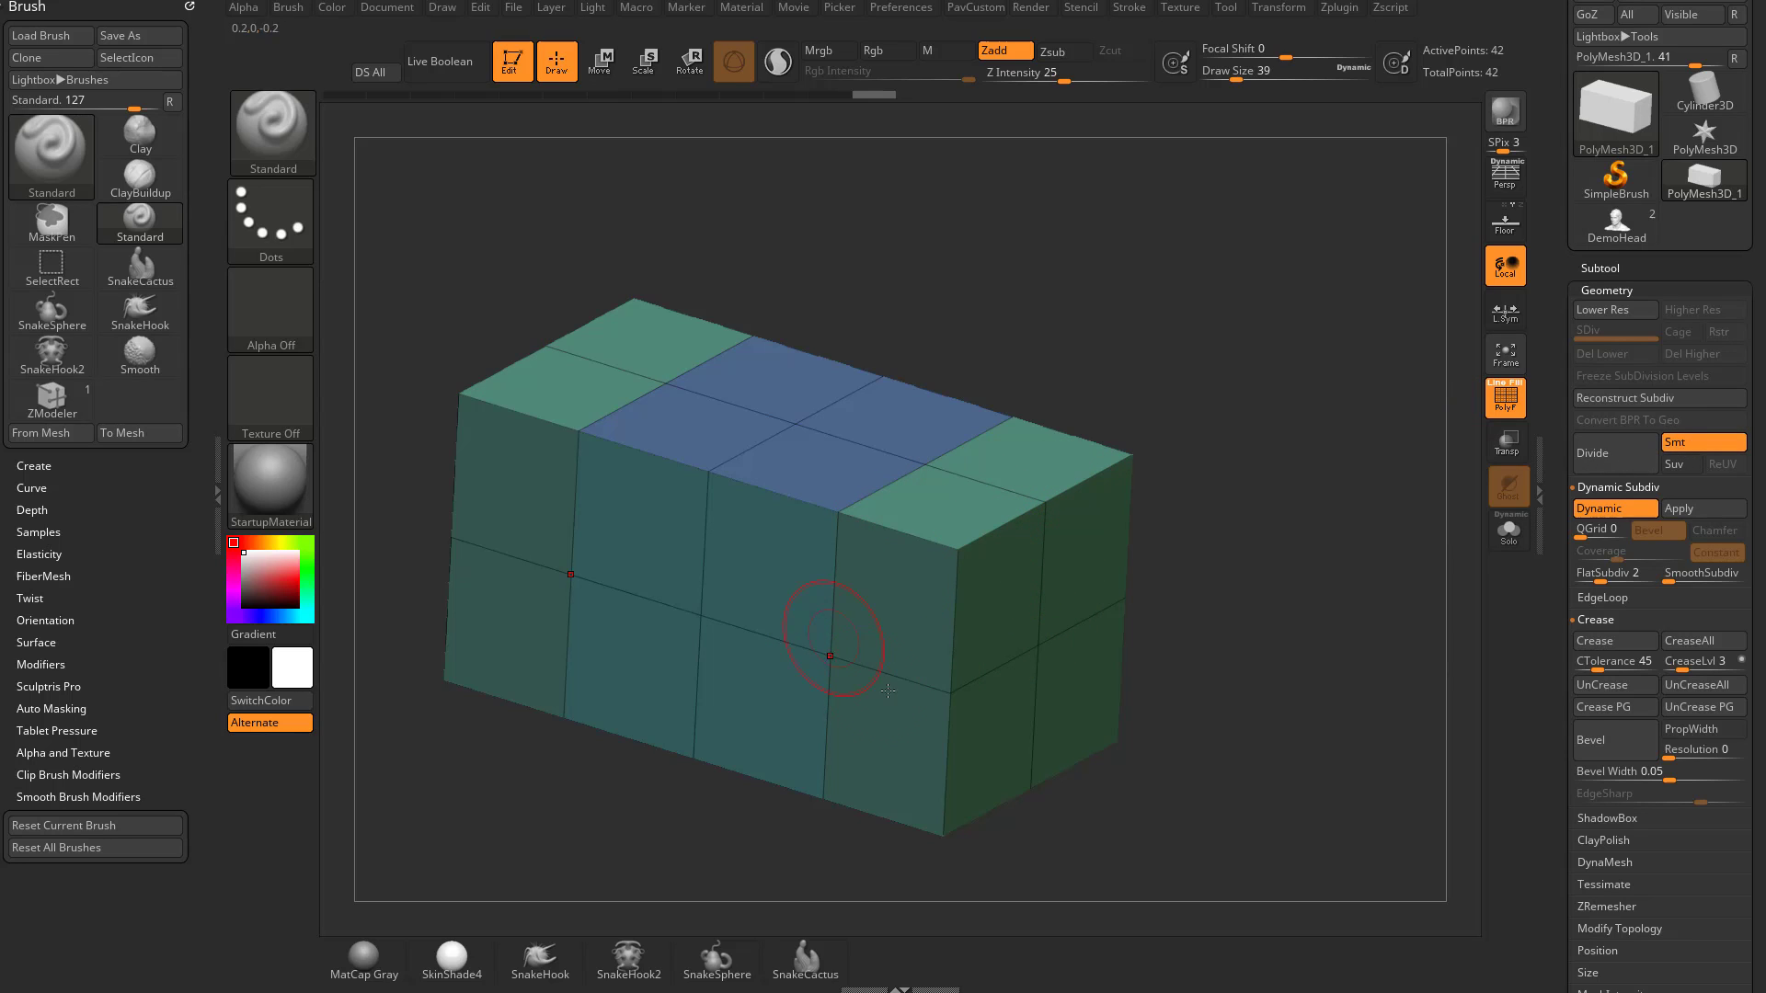
{"action": "left_click_drag", "start_coordinate": [1341, 505], "coordinate": [1352, 508]}
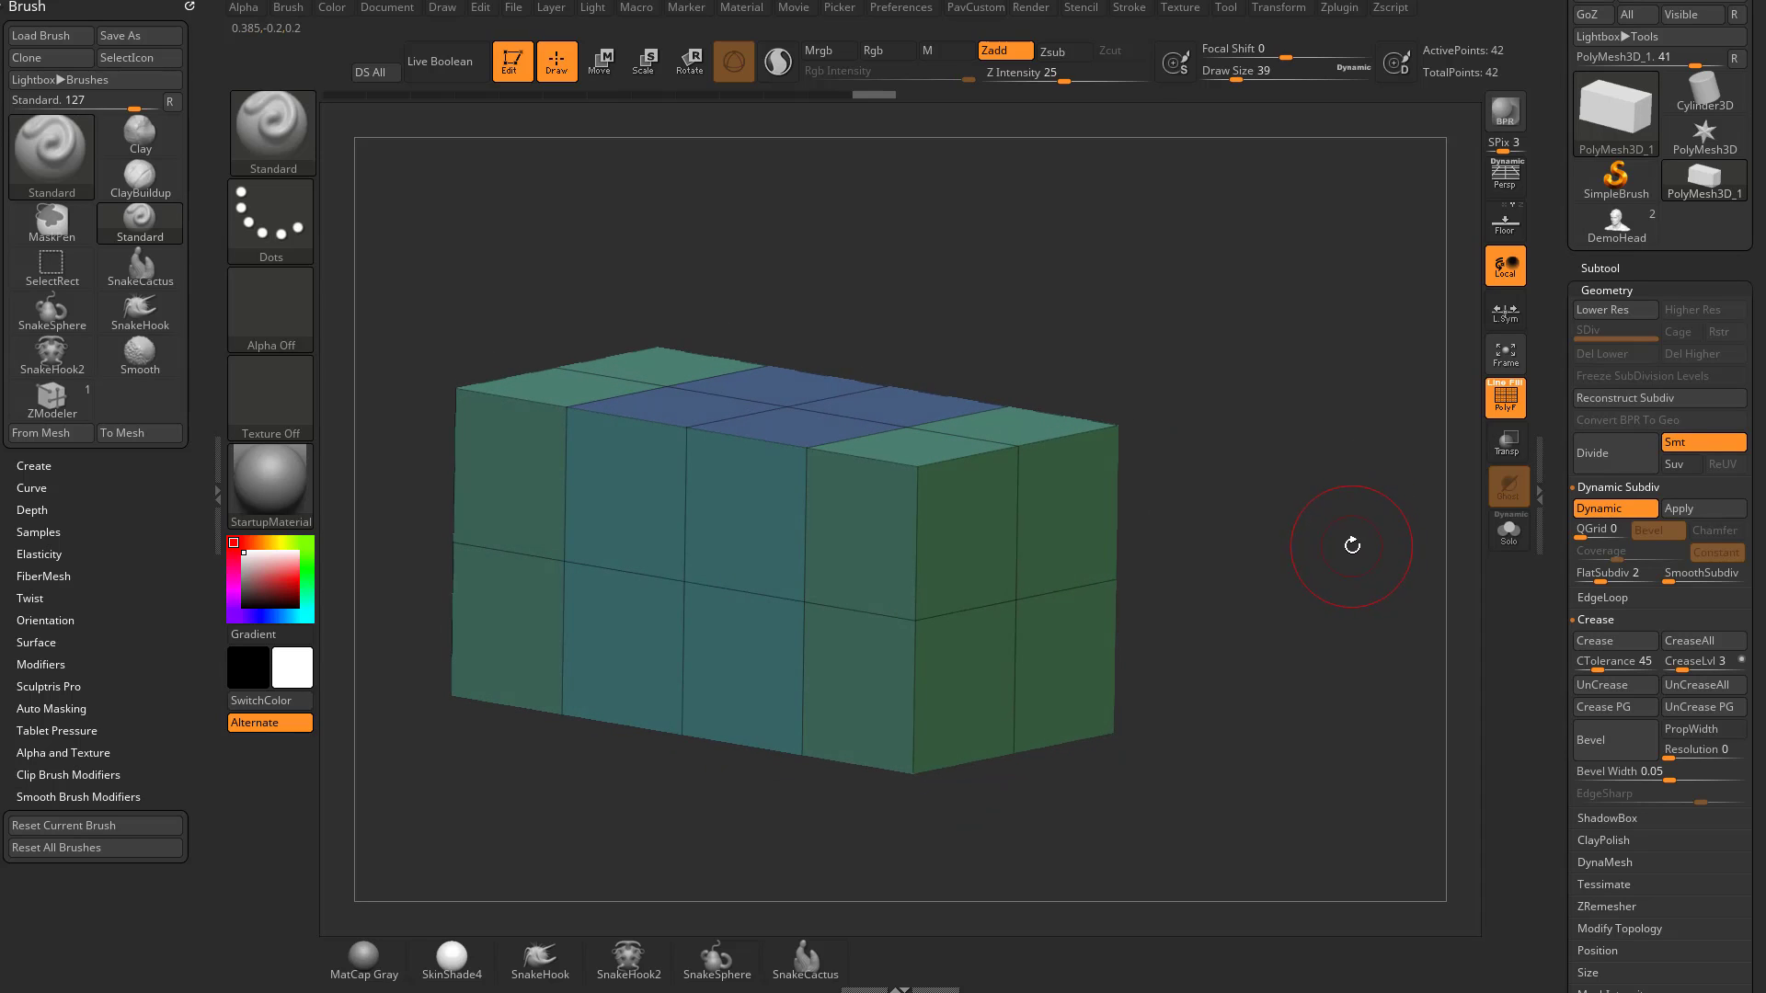
{"action": "left_click", "coordinate": [1705, 511]}
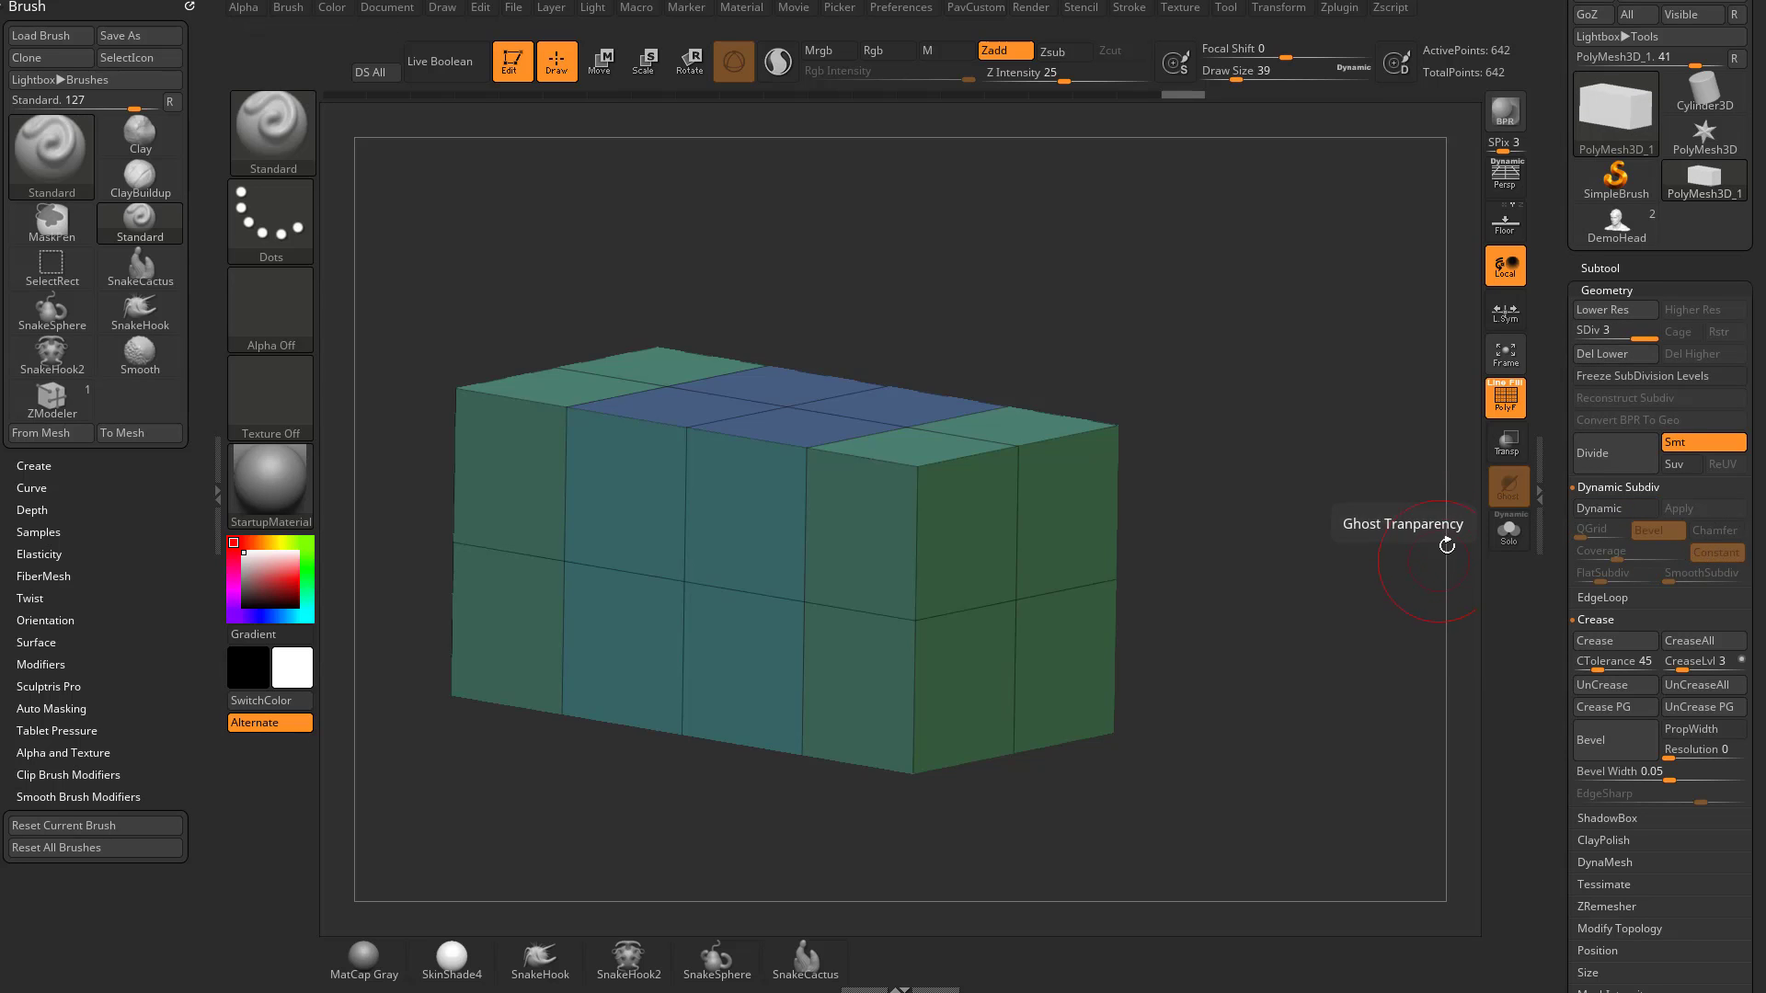
{"action": "left_click", "coordinate": [1506, 400]}
{"action": "left_click", "coordinate": [1506, 401]}
{"action": "left_click_drag", "start_coordinate": [1281, 411], "coordinate": [1329, 393]}
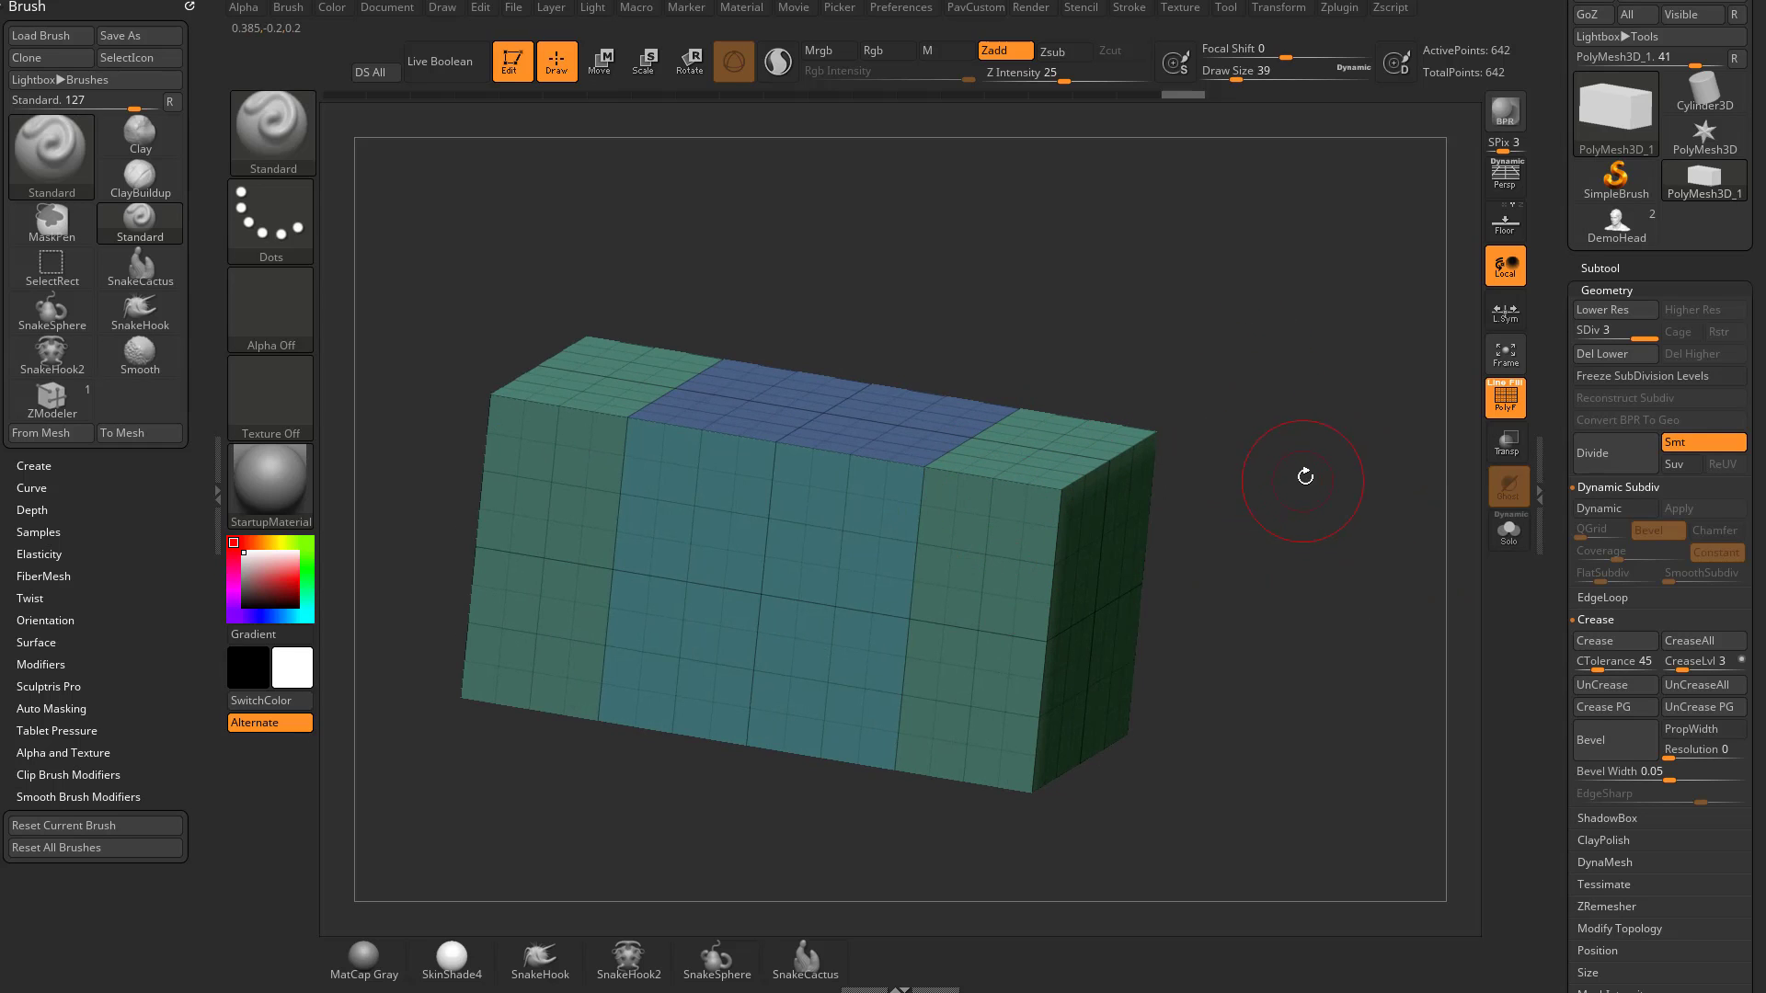
{"action": "mouse_move", "coordinate": [1306, 475]}
{"action": "left_mouse_down"}
{"action": "mouse_move", "coordinate": [1334, 484]}
{"action": "mouse_move", "coordinate": [1314, 475]}
{"action": "left_mouse_up"}
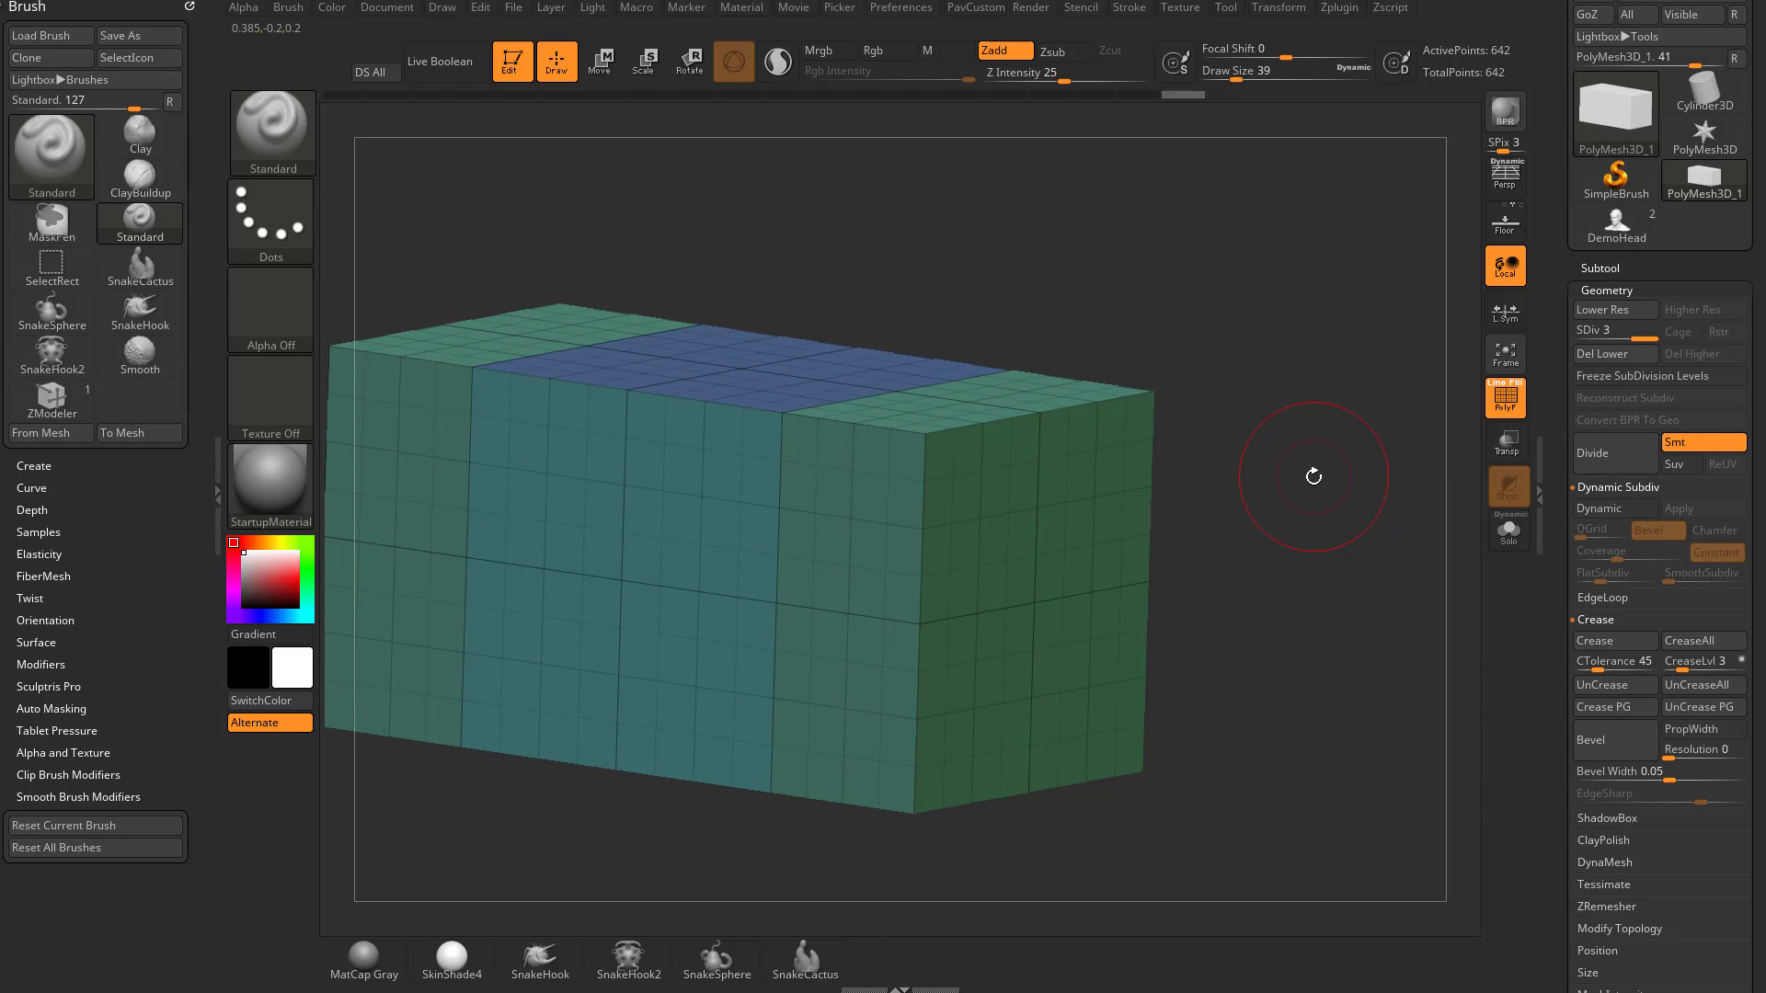
Lower the box to subdivision level 1 and redraw its polyframe
{"action": "left_click", "coordinate": [1577, 334]}
{"action": "left_click", "coordinate": [1516, 422]}
{"action": "left_click", "coordinate": [1516, 422]}
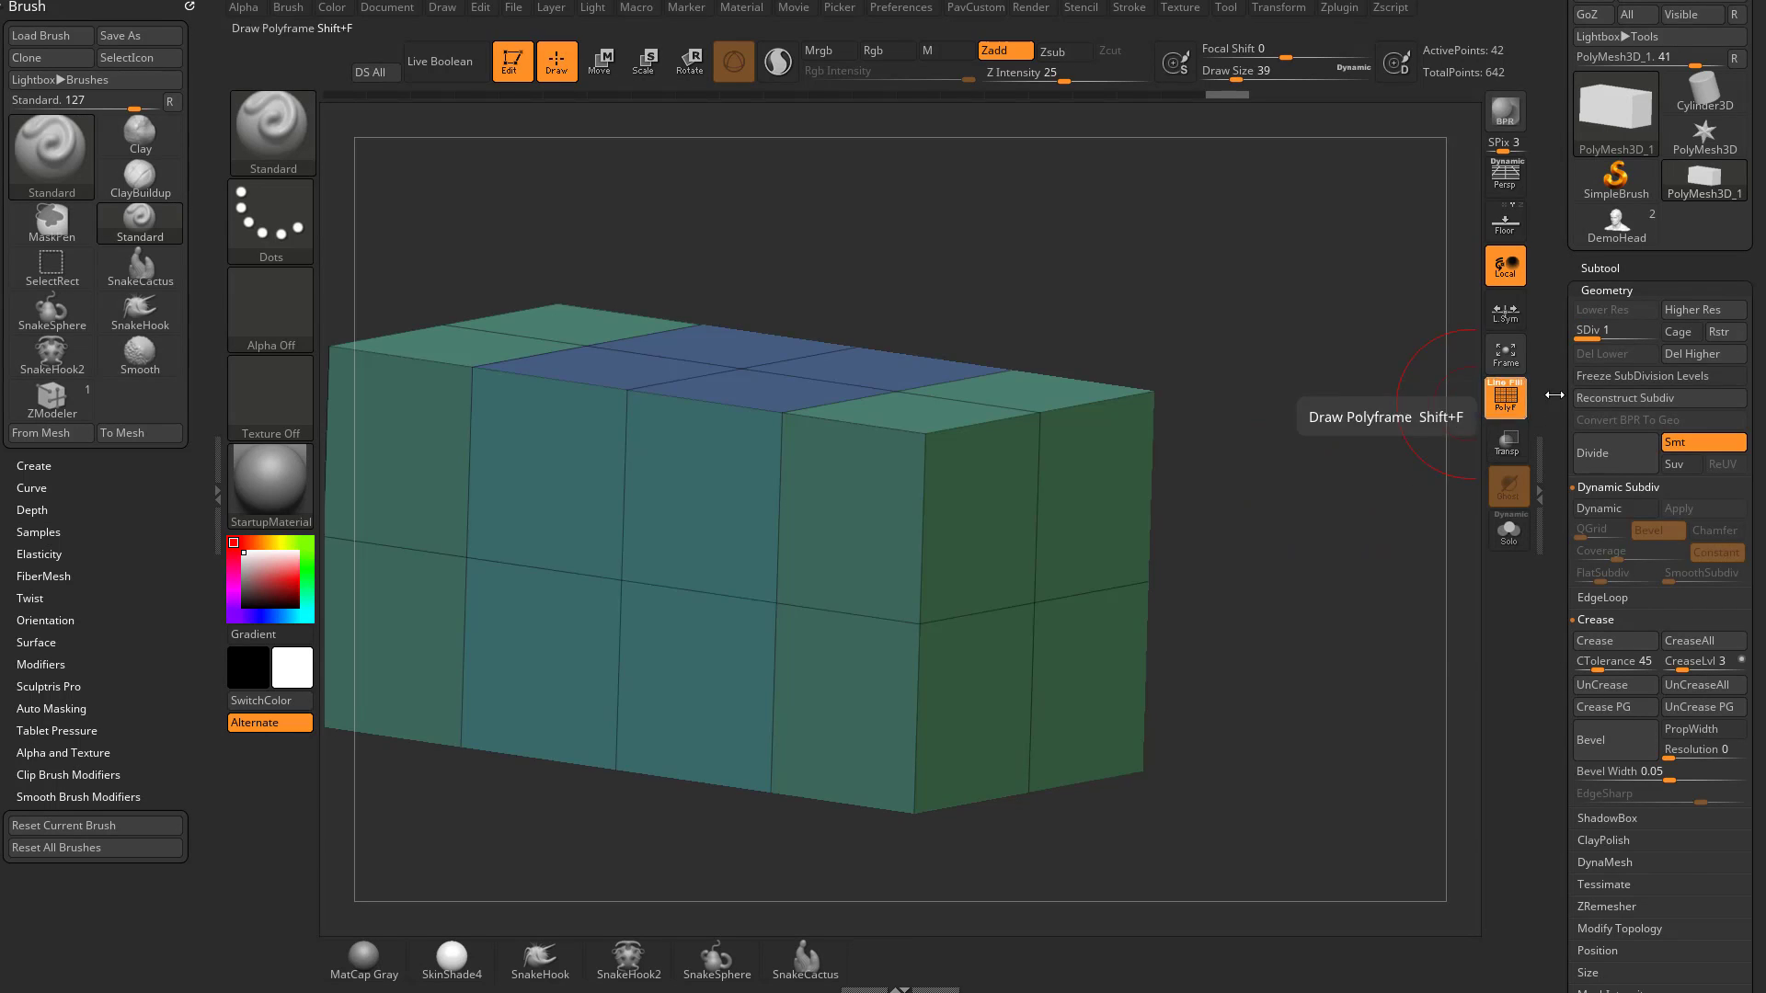
Raise the box back to subdivision level 3 and redraw its polyframe
{"action": "key", "text": "d"}
{"action": "key", "text": "d"}
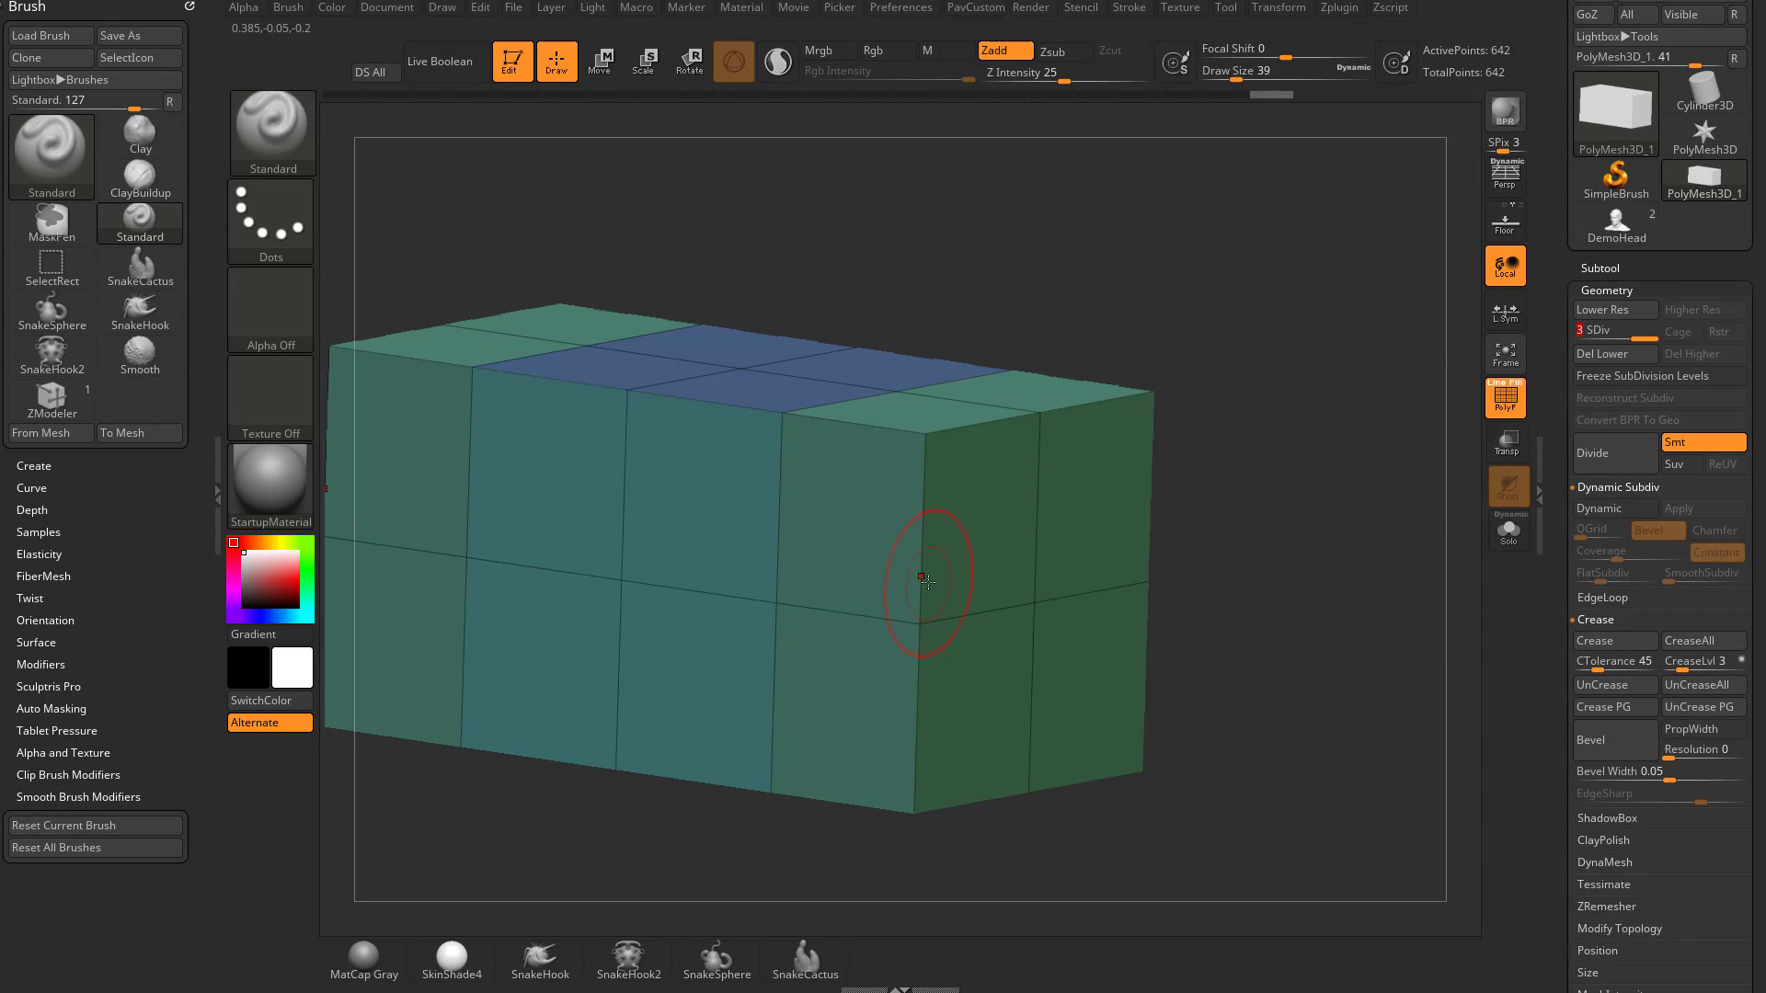
{"action": "left_click_drag", "start_coordinate": [1362, 466], "coordinate": [1356, 437], "text": "alt"}
{"action": "left_click", "coordinate": [1508, 413]}
{"action": "left_click", "coordinate": [1509, 414]}
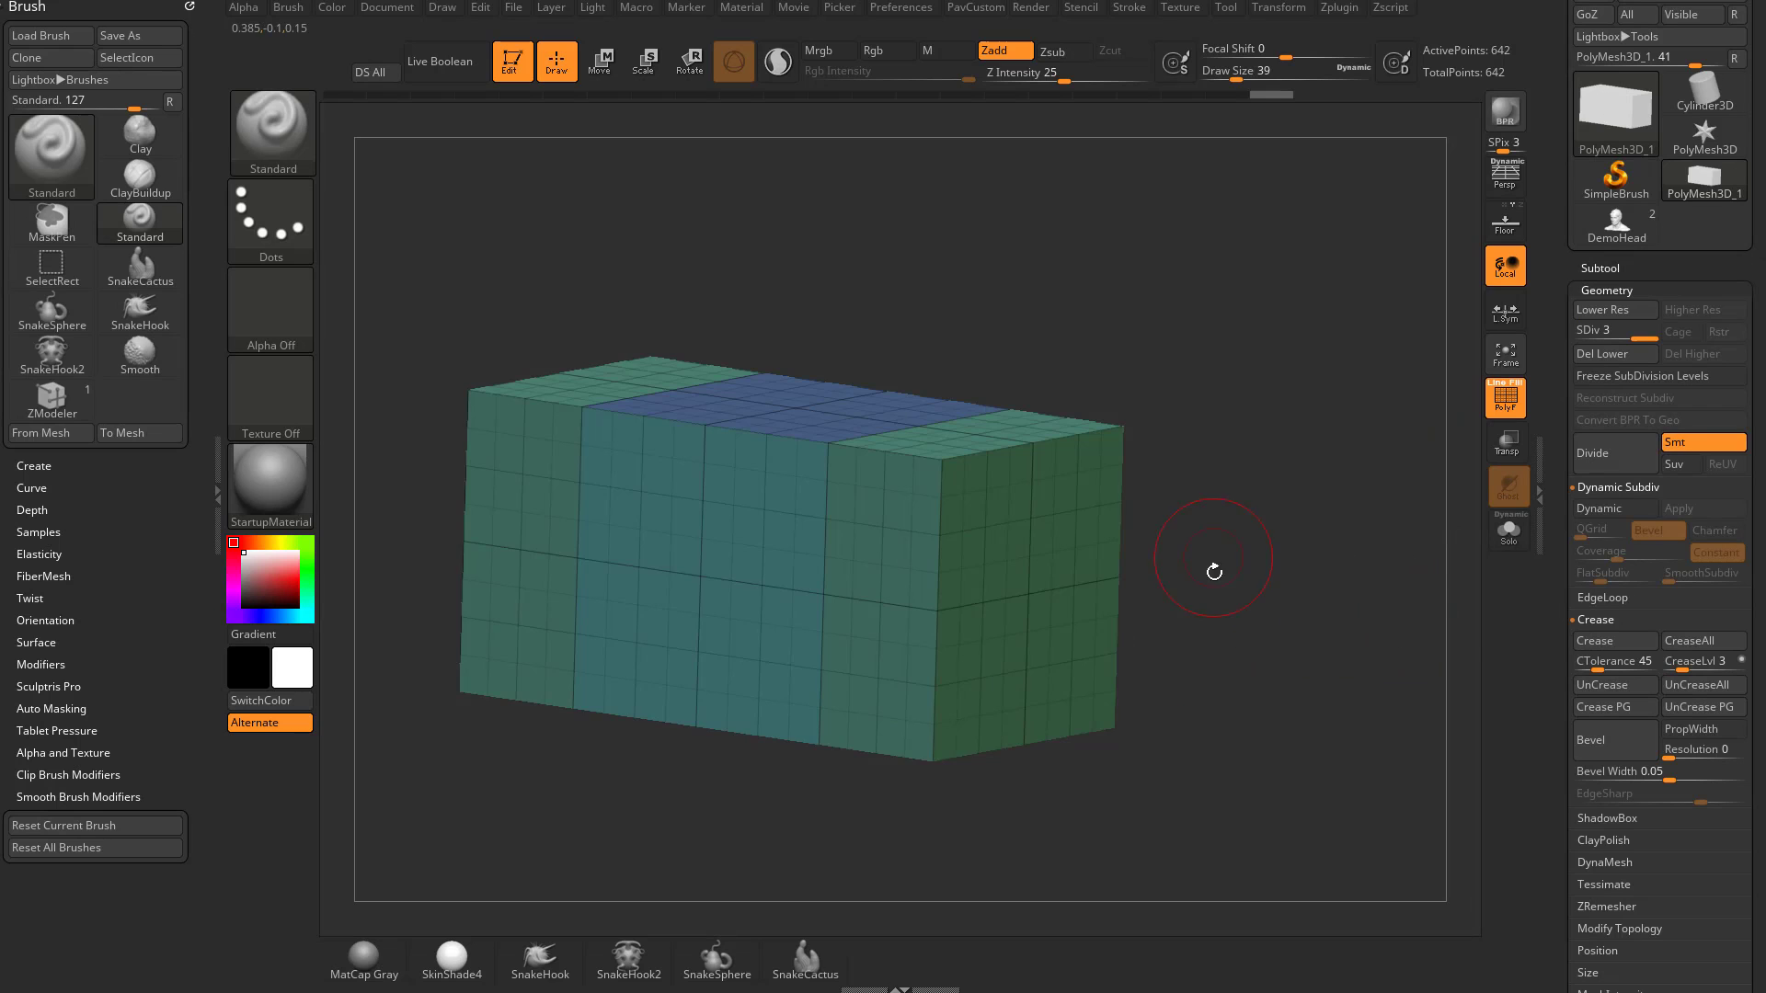
Switch the box to subdivision level 2 and return it to level 3
{"action": "left_click_drag", "start_coordinate": [1260, 511], "coordinate": [1364, 512], "text": "alt"}
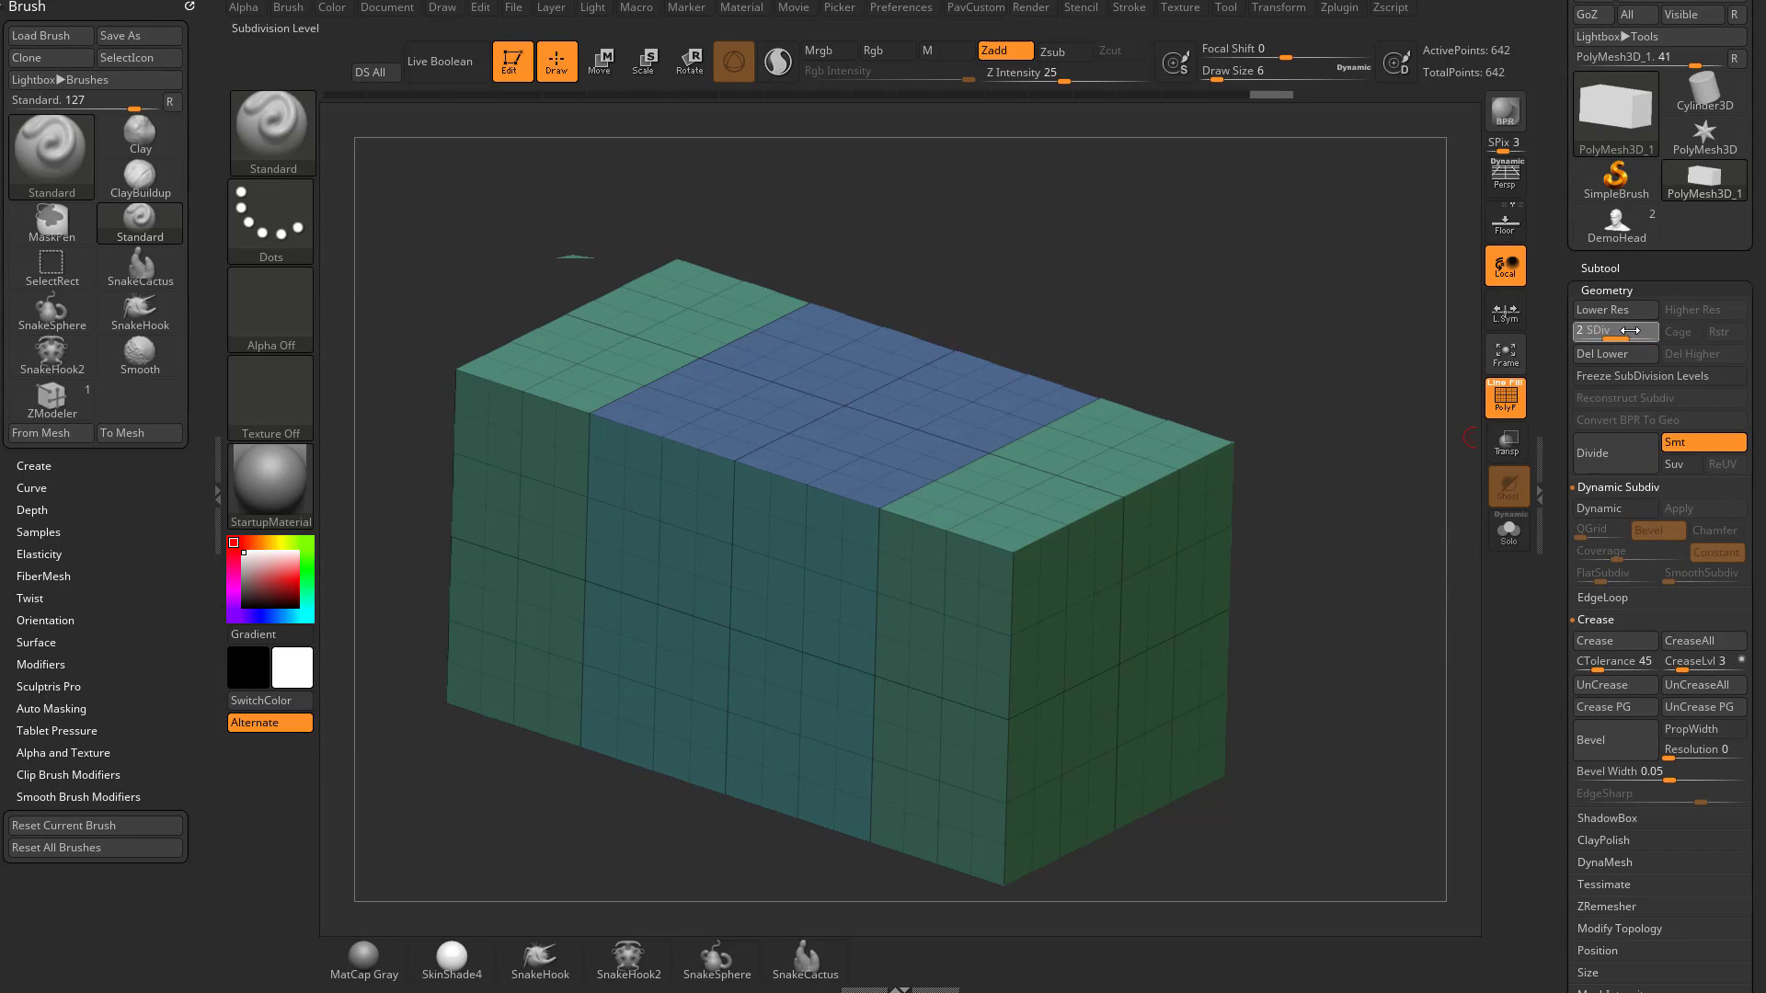
{"action": "mouse_move", "coordinate": [1630, 330]}
{"action": "left_mouse_down"}
{"action": "mouse_move", "coordinate": [1597, 329]}
{"action": "mouse_move", "coordinate": [1630, 330]}
{"action": "left_mouse_up"}
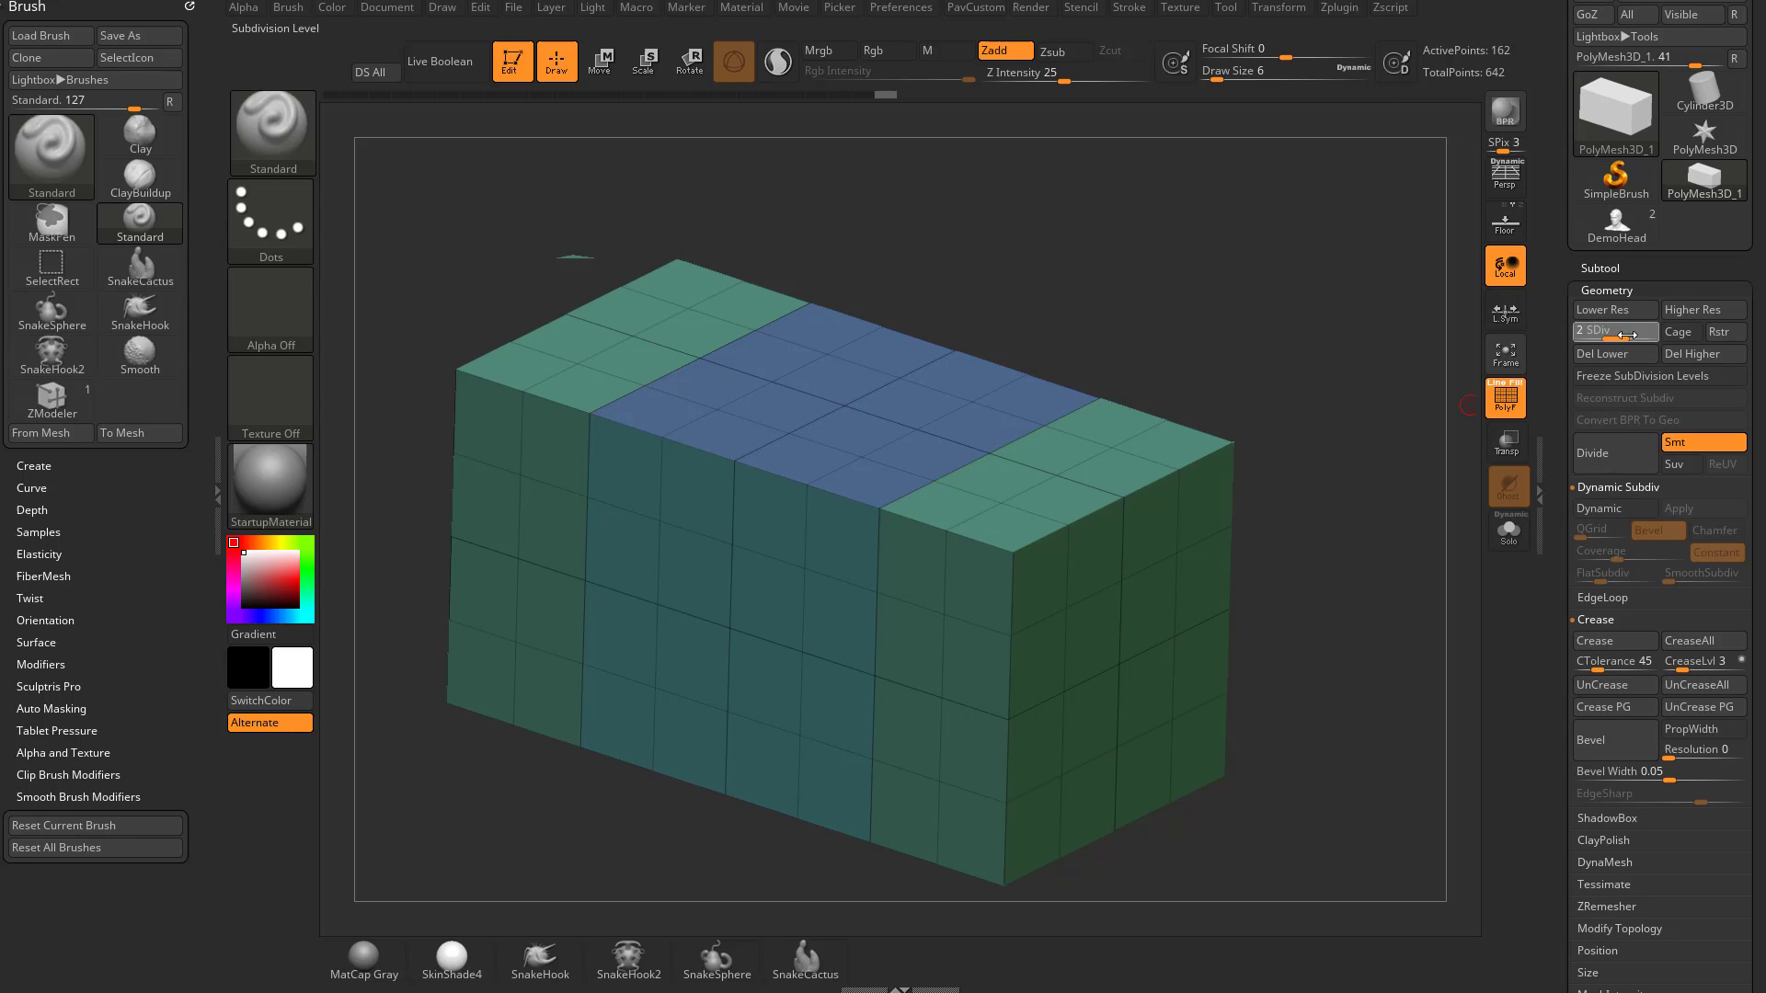
{"action": "left_click_drag", "start_coordinate": [1626, 335], "coordinate": [1651, 336]}
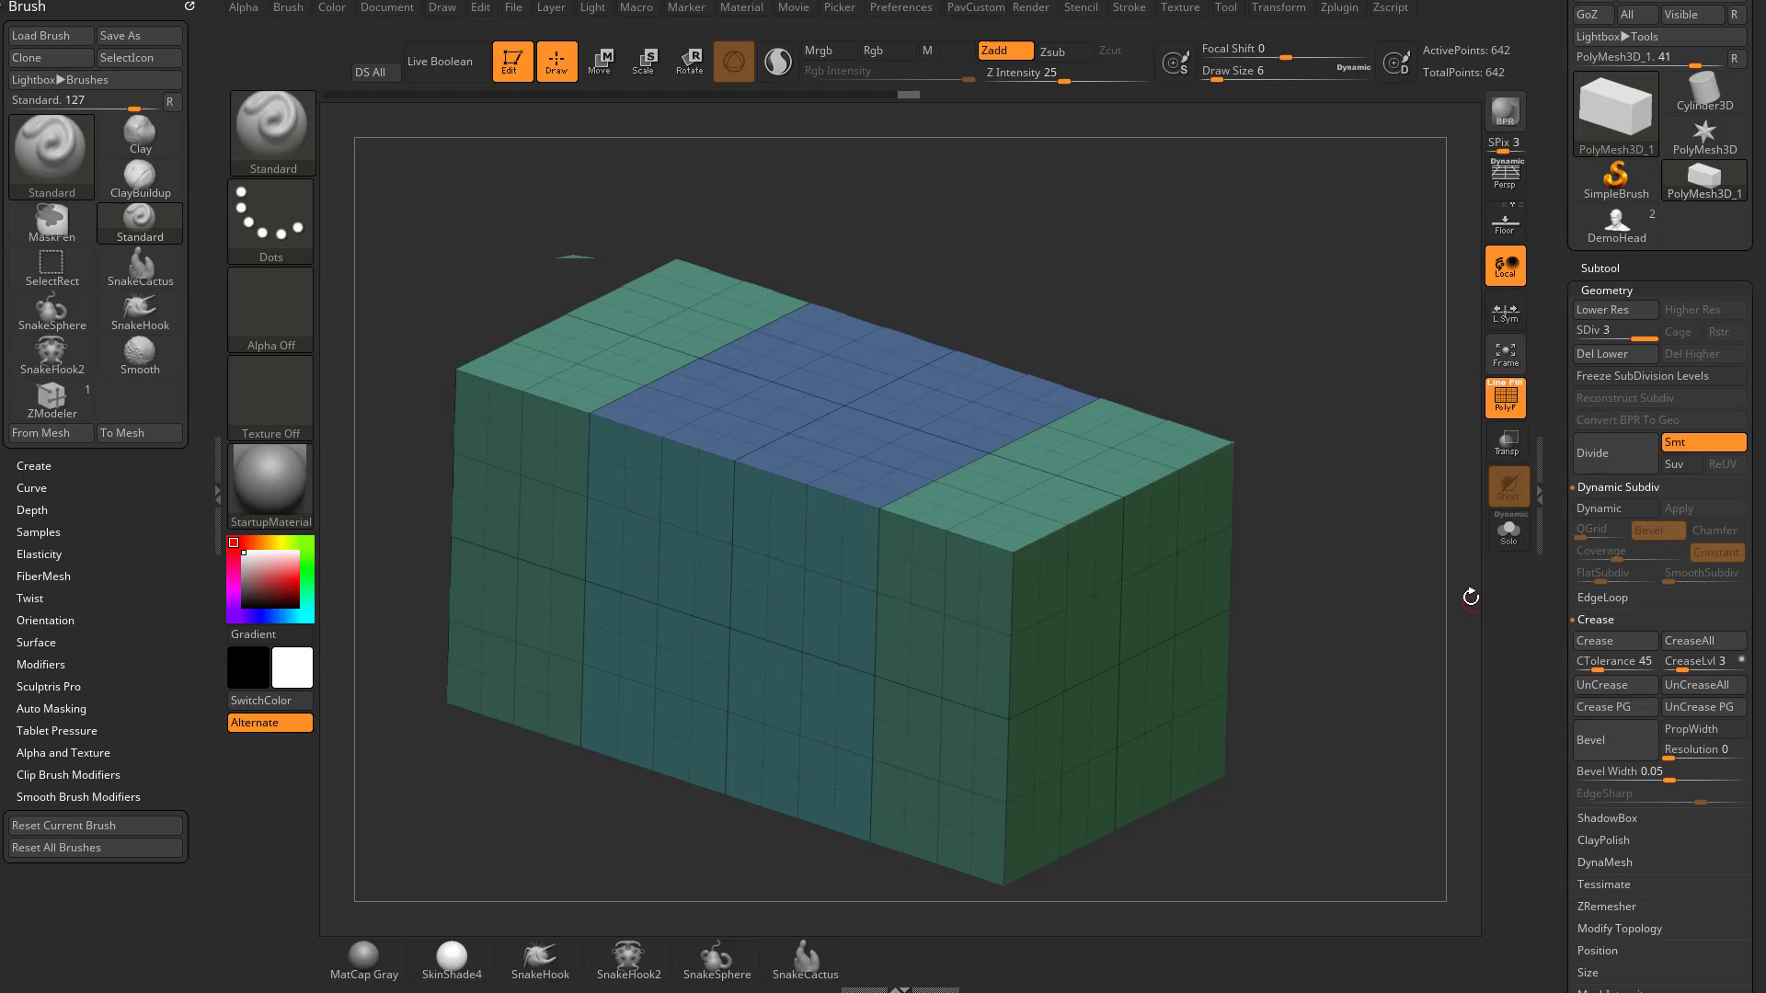
Undo the applied subdivision levels so Dynamic Subdiv is active again, and set FlatSubdiv to 0
{"action": "key", "text": "ctrl+z"}
{"action": "key", "text": "ctrl+z"}
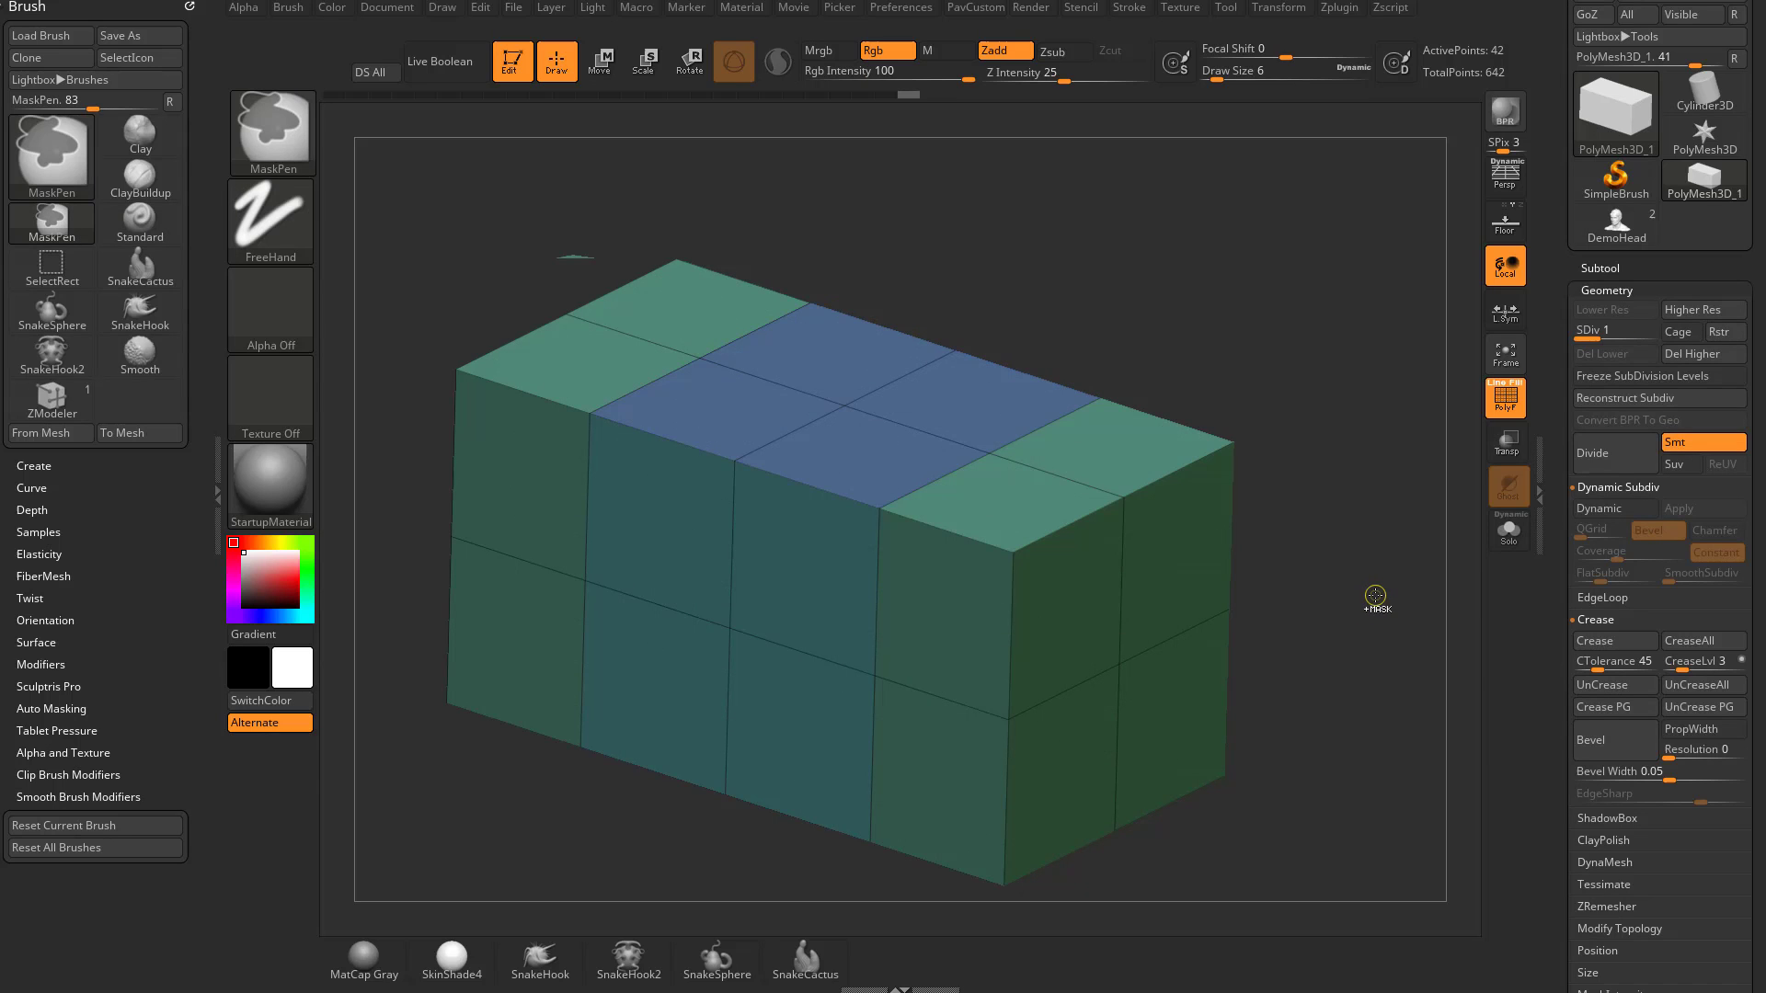
{"action": "key", "text": "d"}
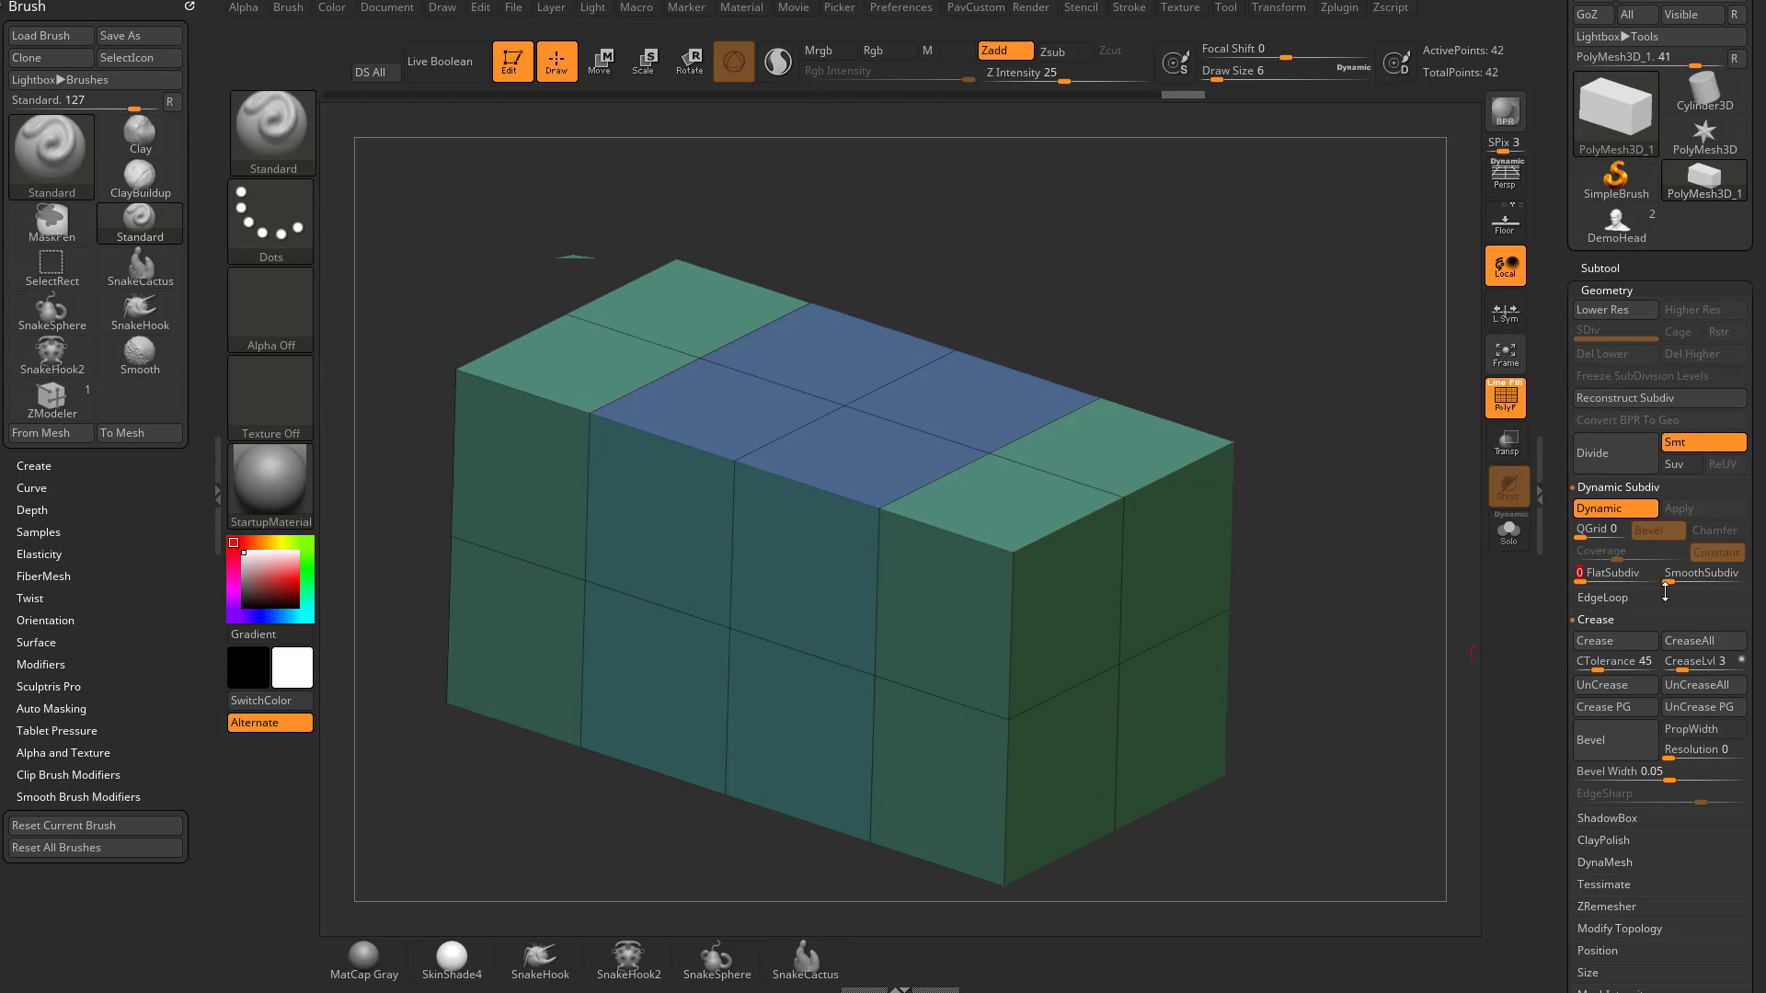
Set QGrid to 3 for the box, keeping Bevel and Constant on, and examine the corner's beveled edges
{"action": "left_click", "coordinate": [1583, 538]}
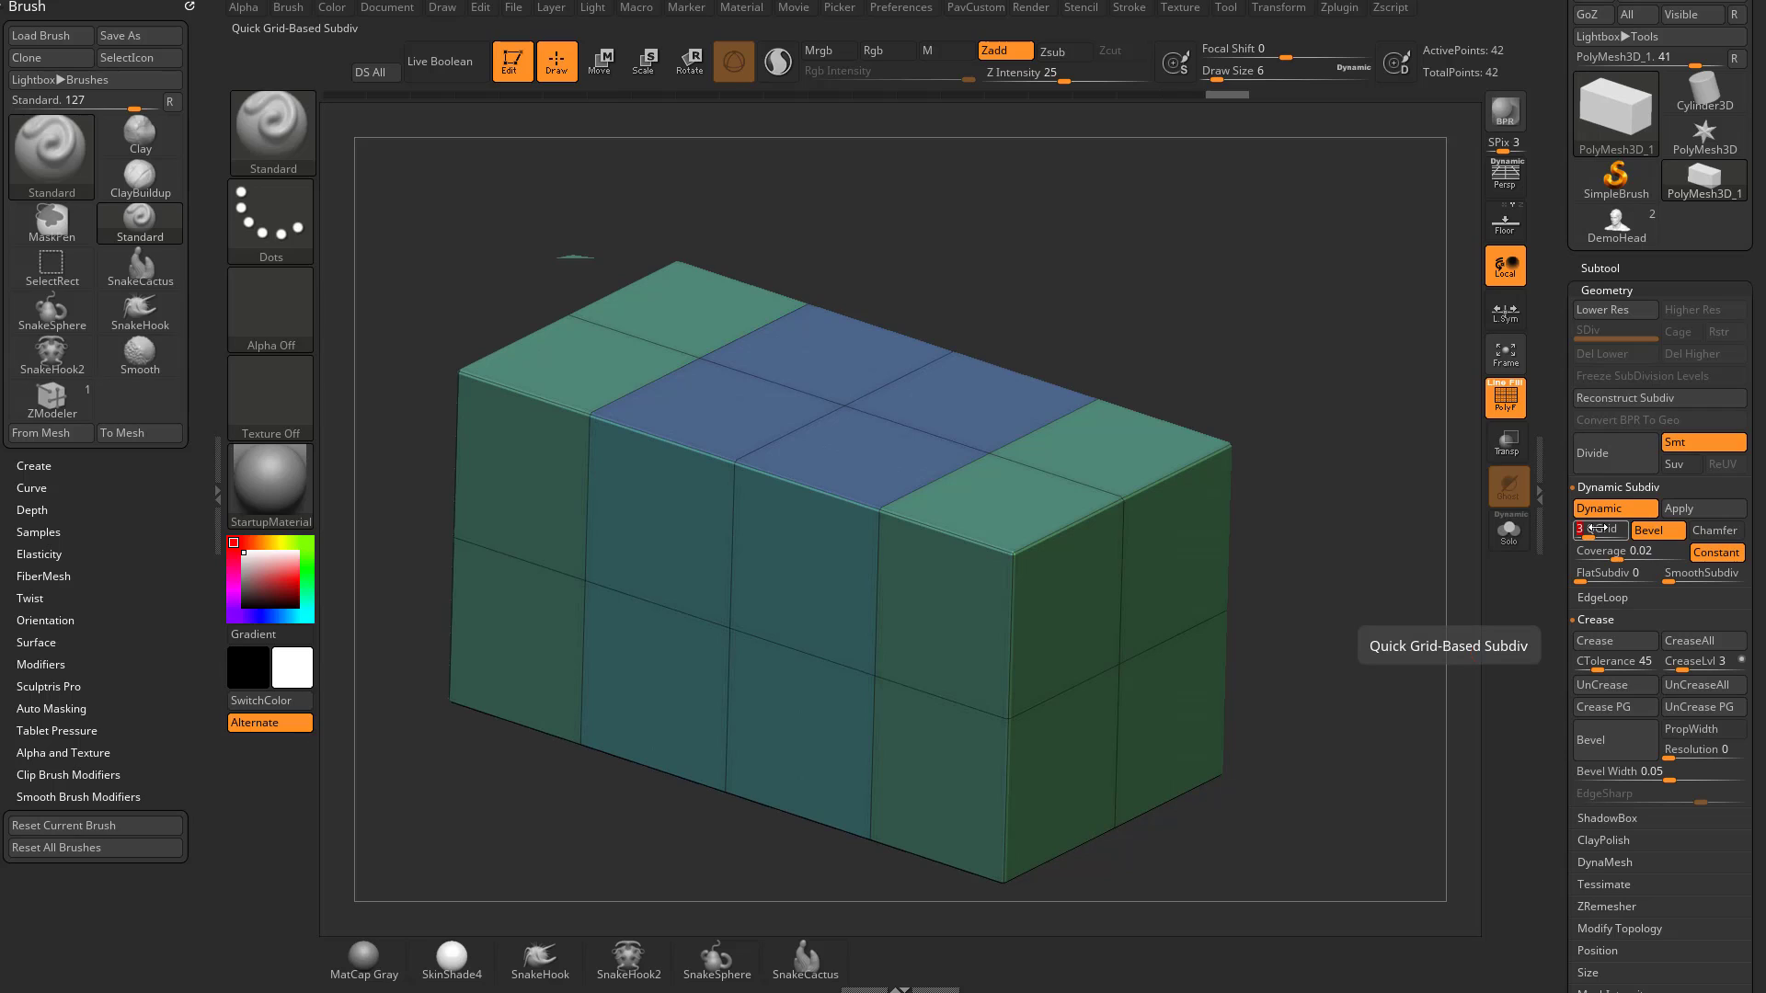
{"action": "key", "text": "ctrl"}
{"action": "left_click", "coordinate": [993, 549]}
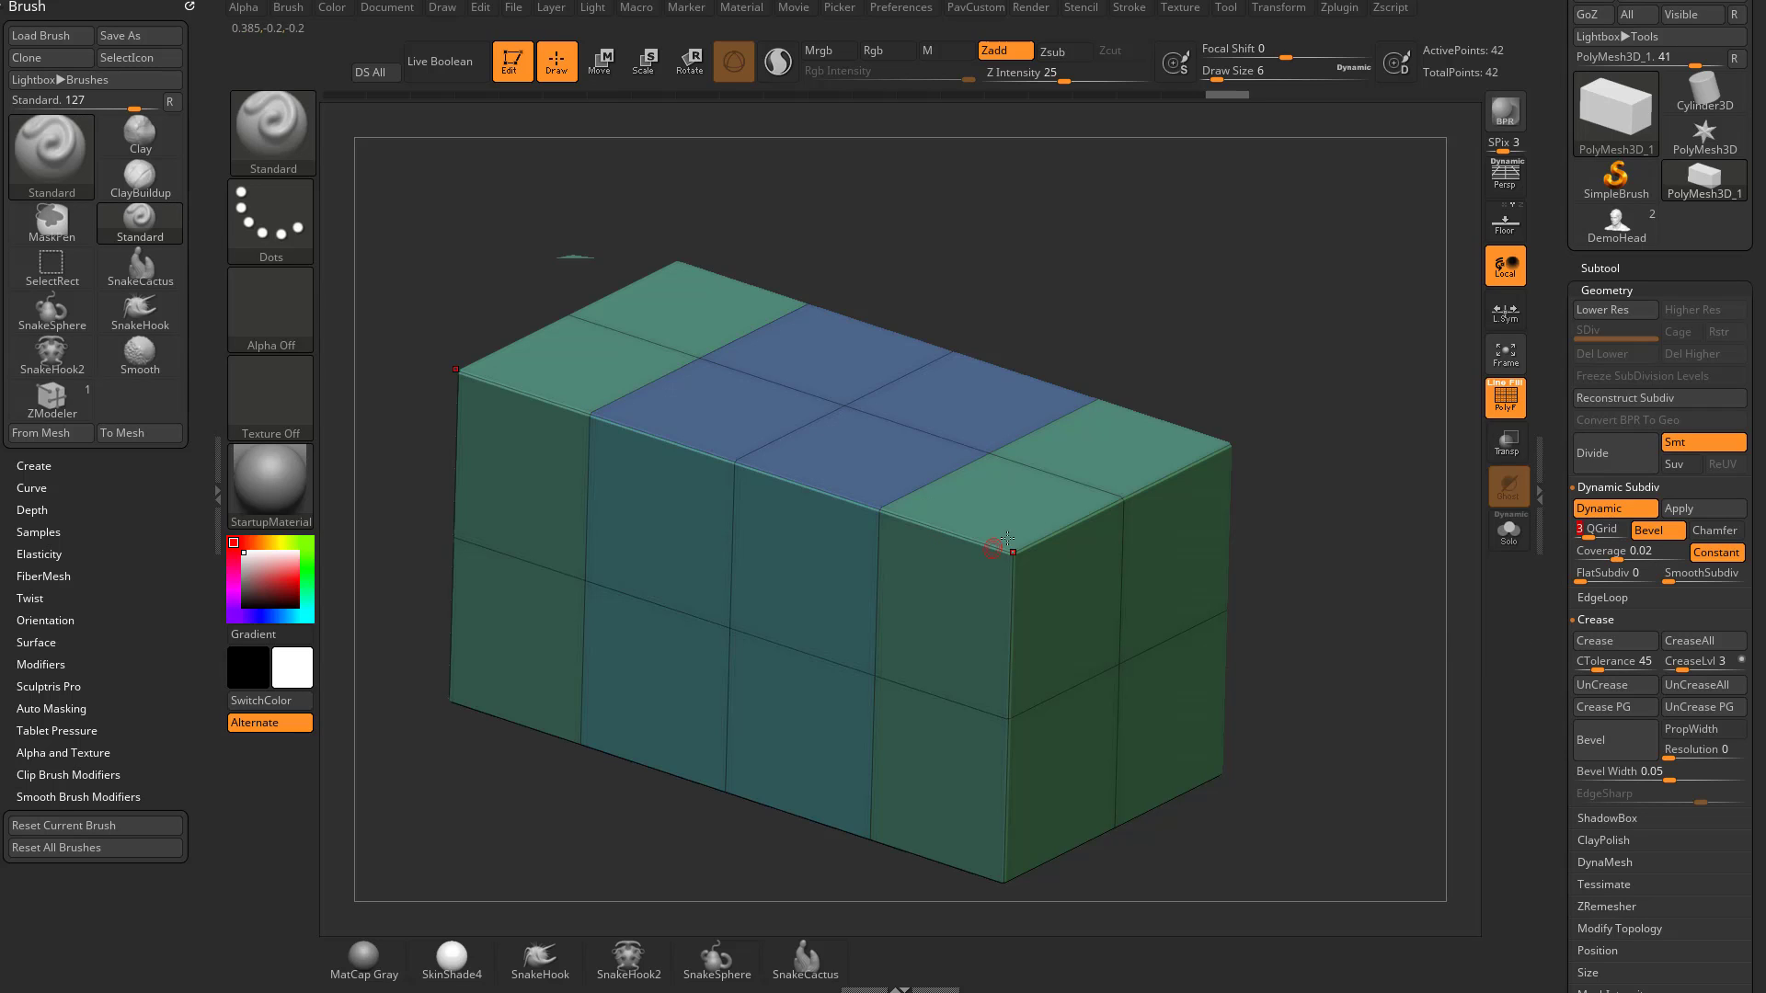
Apply the QGrid subdivision, inspect the edge loops around the box's corner, and undo the application
{"action": "left_click", "coordinate": [1679, 512]}
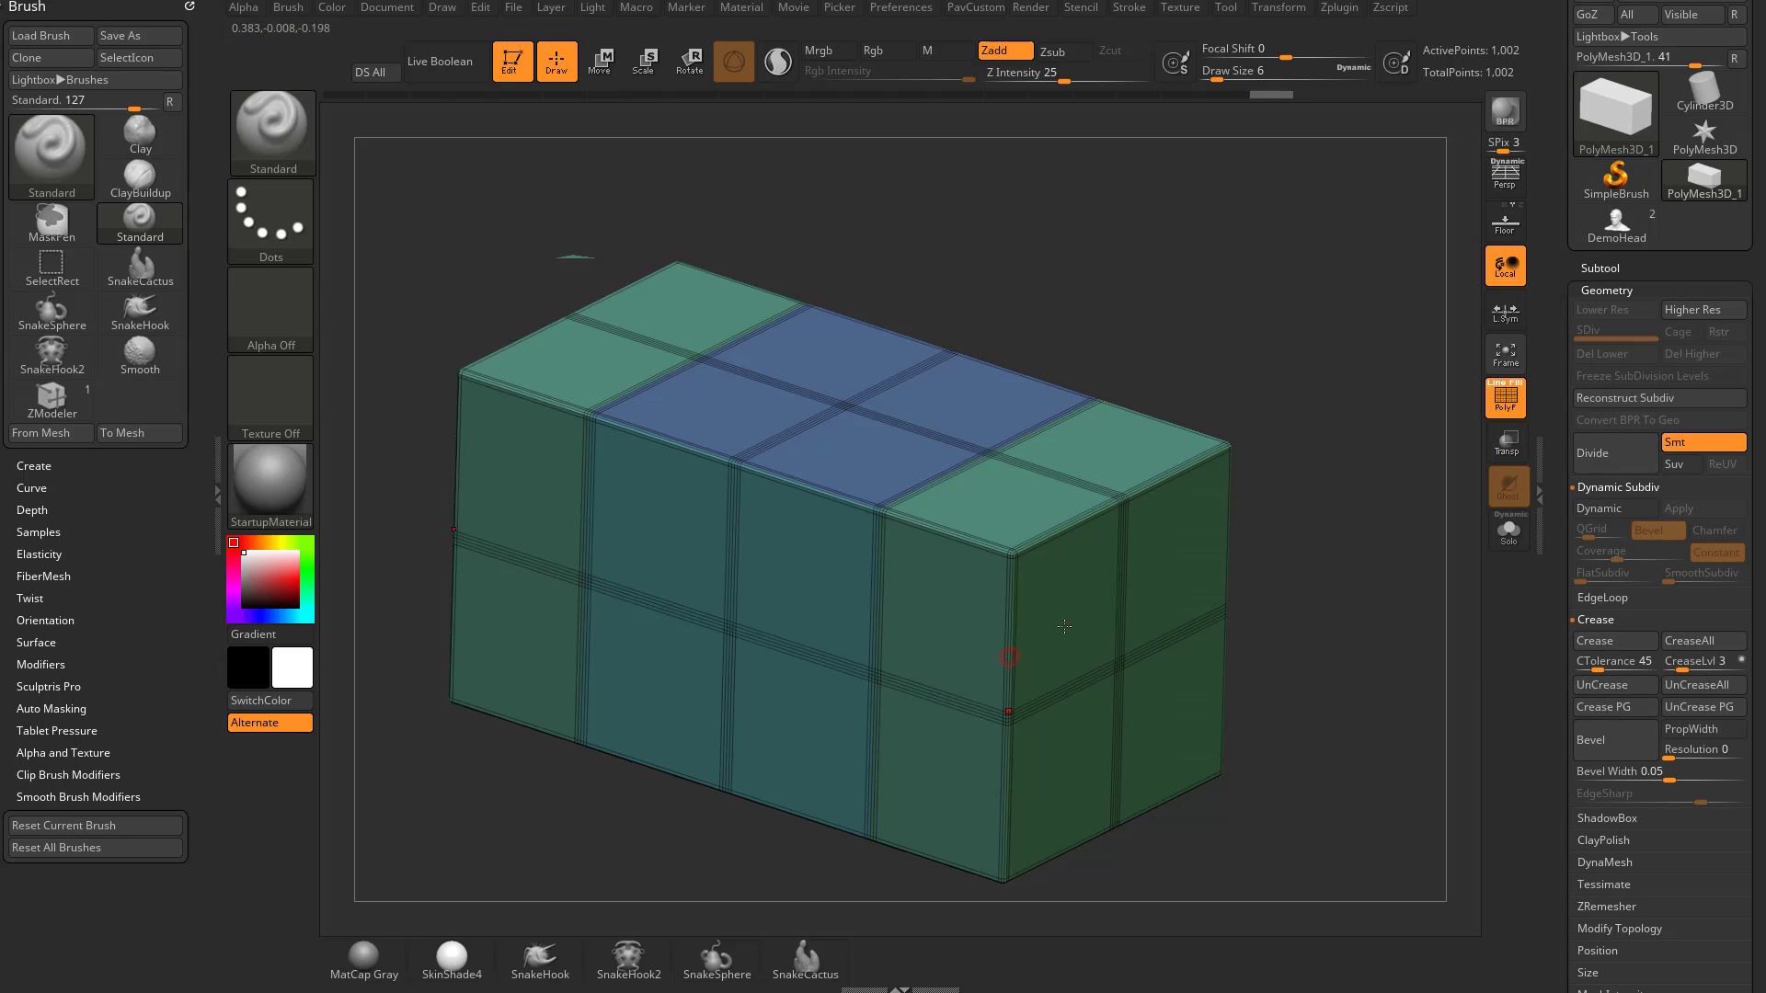
{"action": "right_click_drag", "start_coordinate": [1095, 563], "coordinate": [1058, 460], "text": "ctrl"}
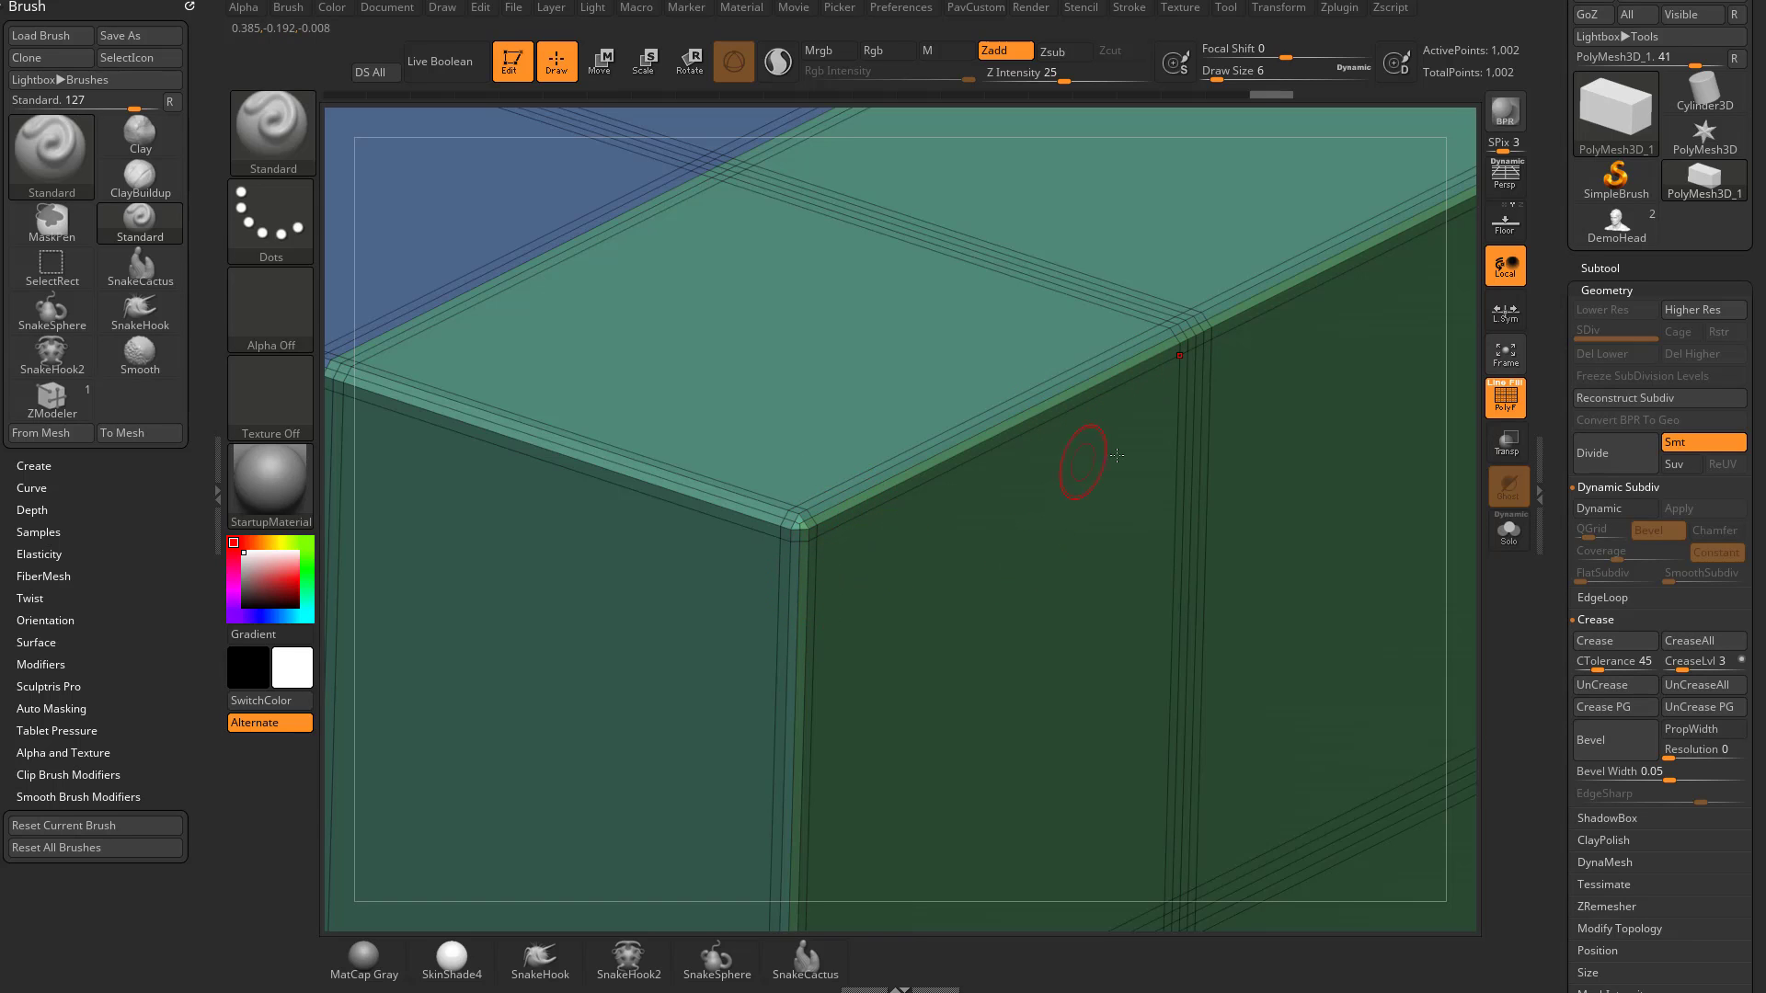
{"action": "left_click", "coordinate": [1505, 354]}
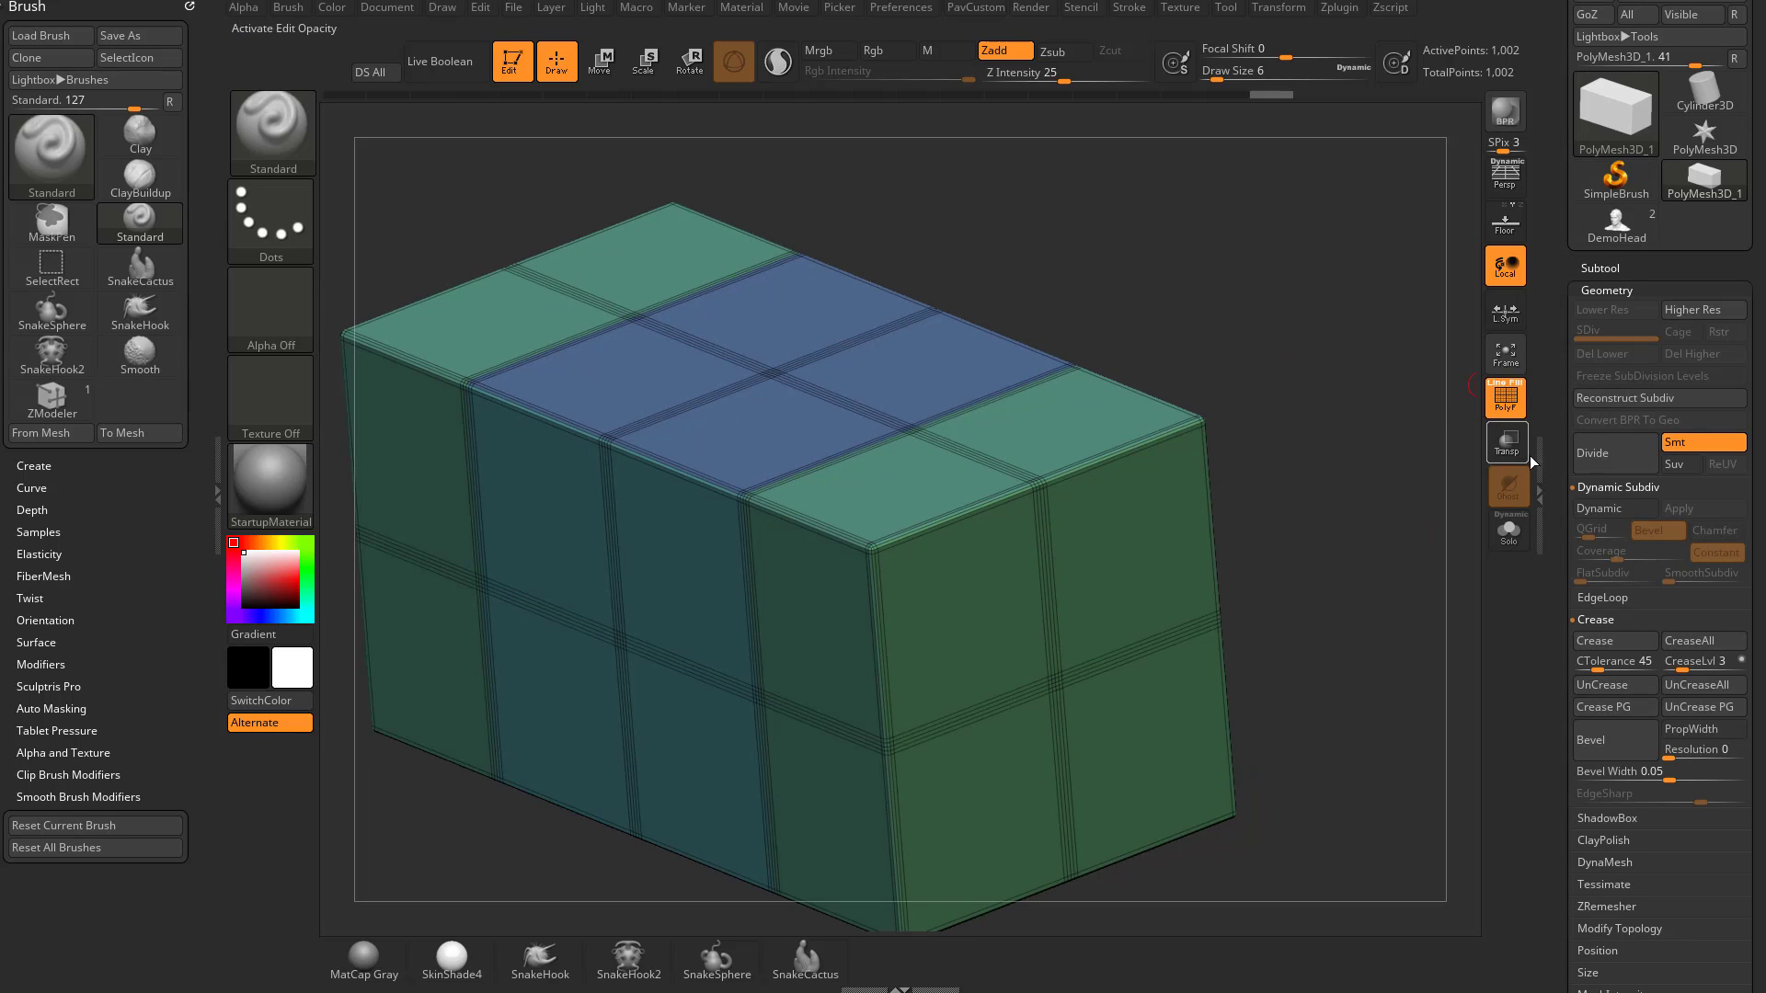
{"action": "key", "text": "ctrl+z"}
{"action": "left_click_drag", "start_coordinate": [1423, 509], "coordinate": [1387, 472]}
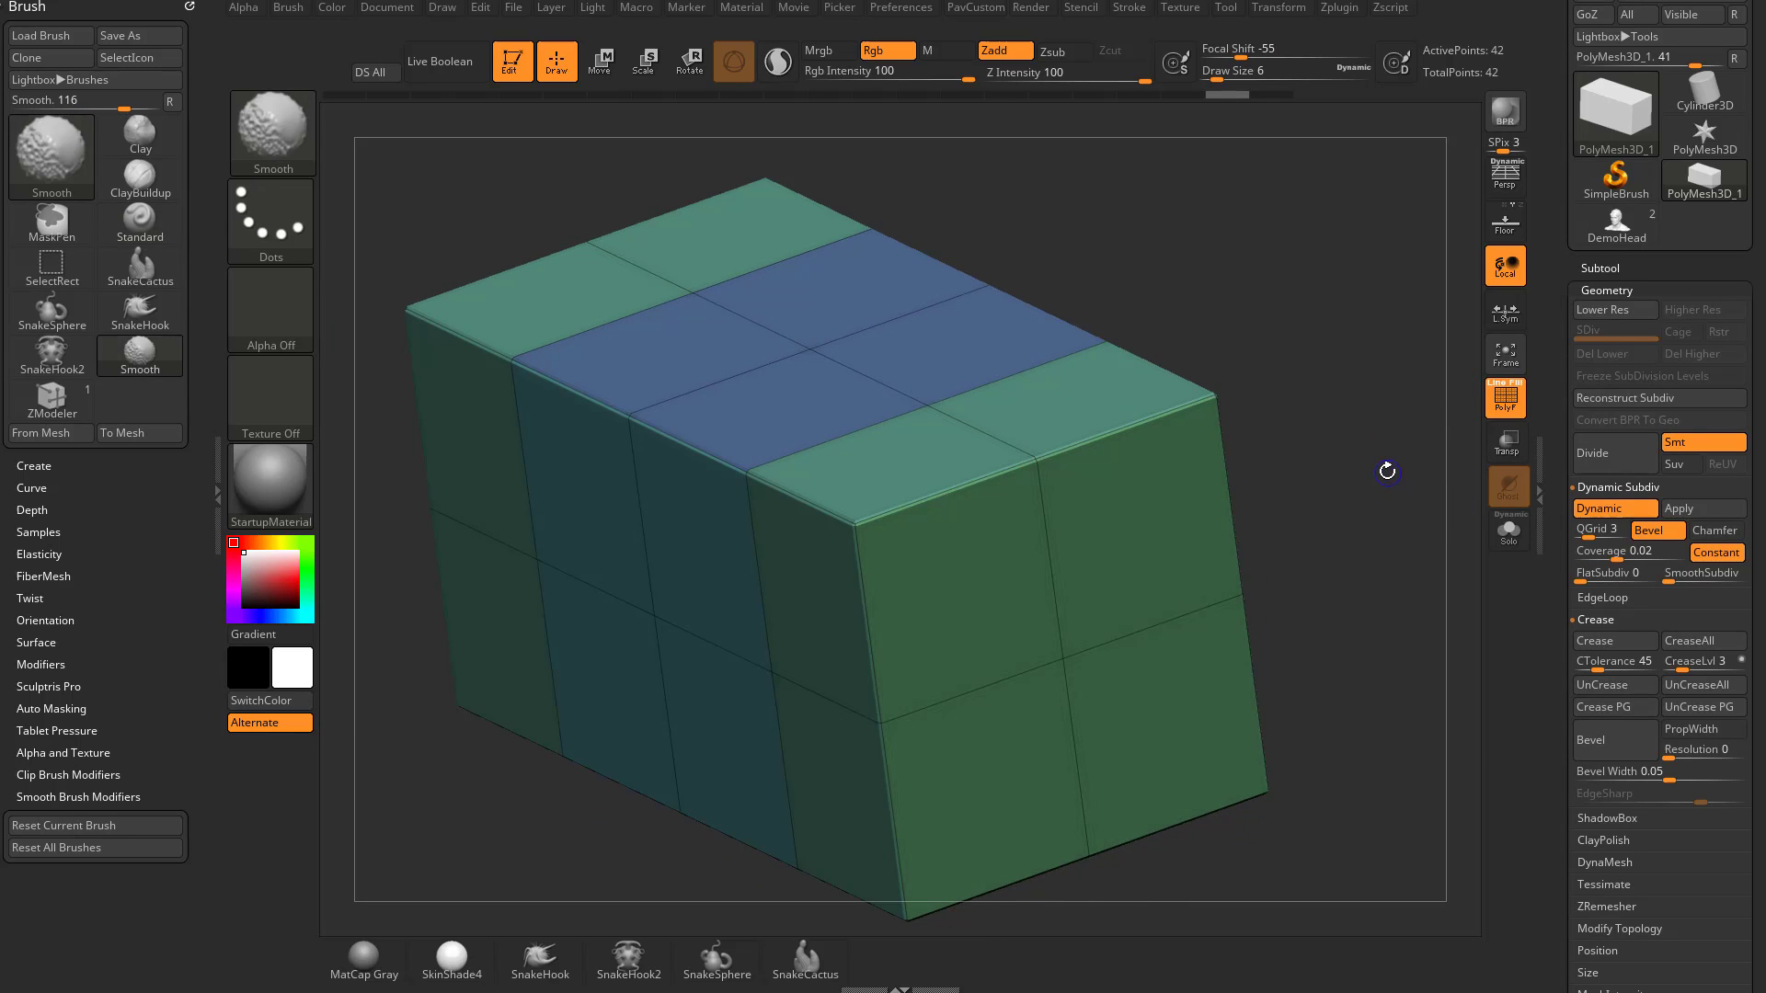
Turn off Dynamic Subdiv and delete the box's extra edge loops with ZModeler, keeping only the loop across its middle
{"action": "key", "text": "shift+d"}
{"action": "key", "text": "b"}
{"action": "key", "text": "z"}
{"action": "key", "text": "m"}
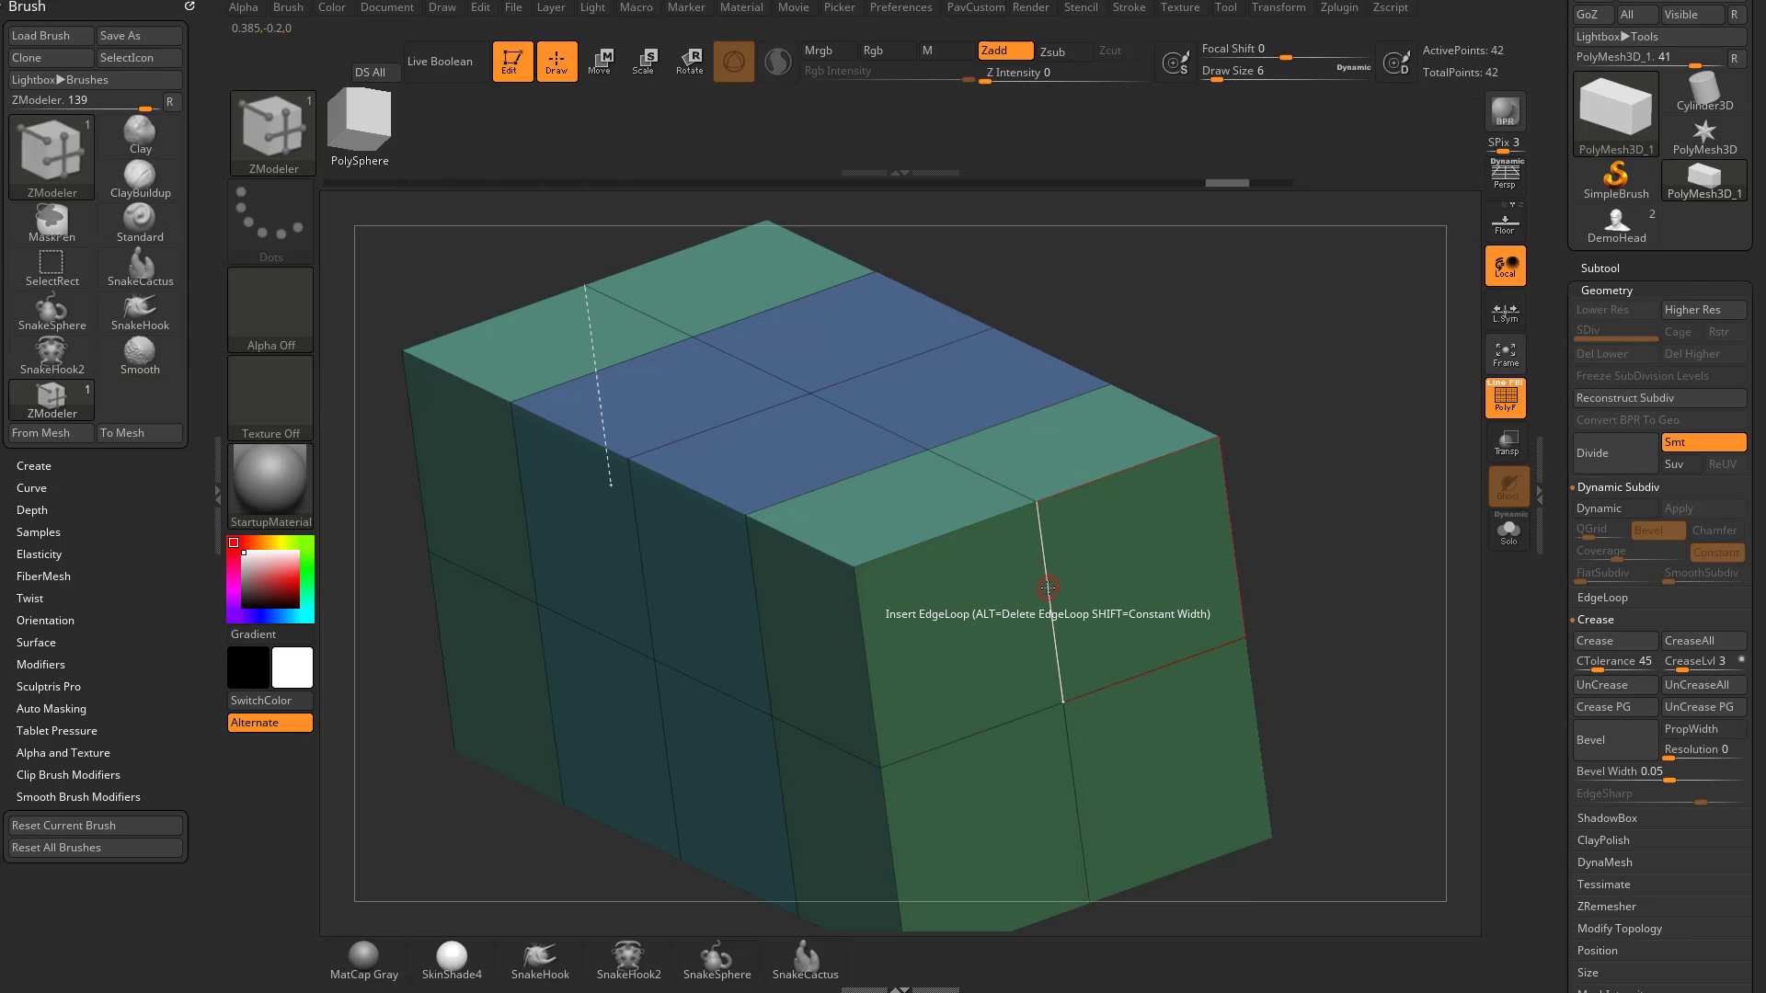
{"action": "key", "text": "space"}
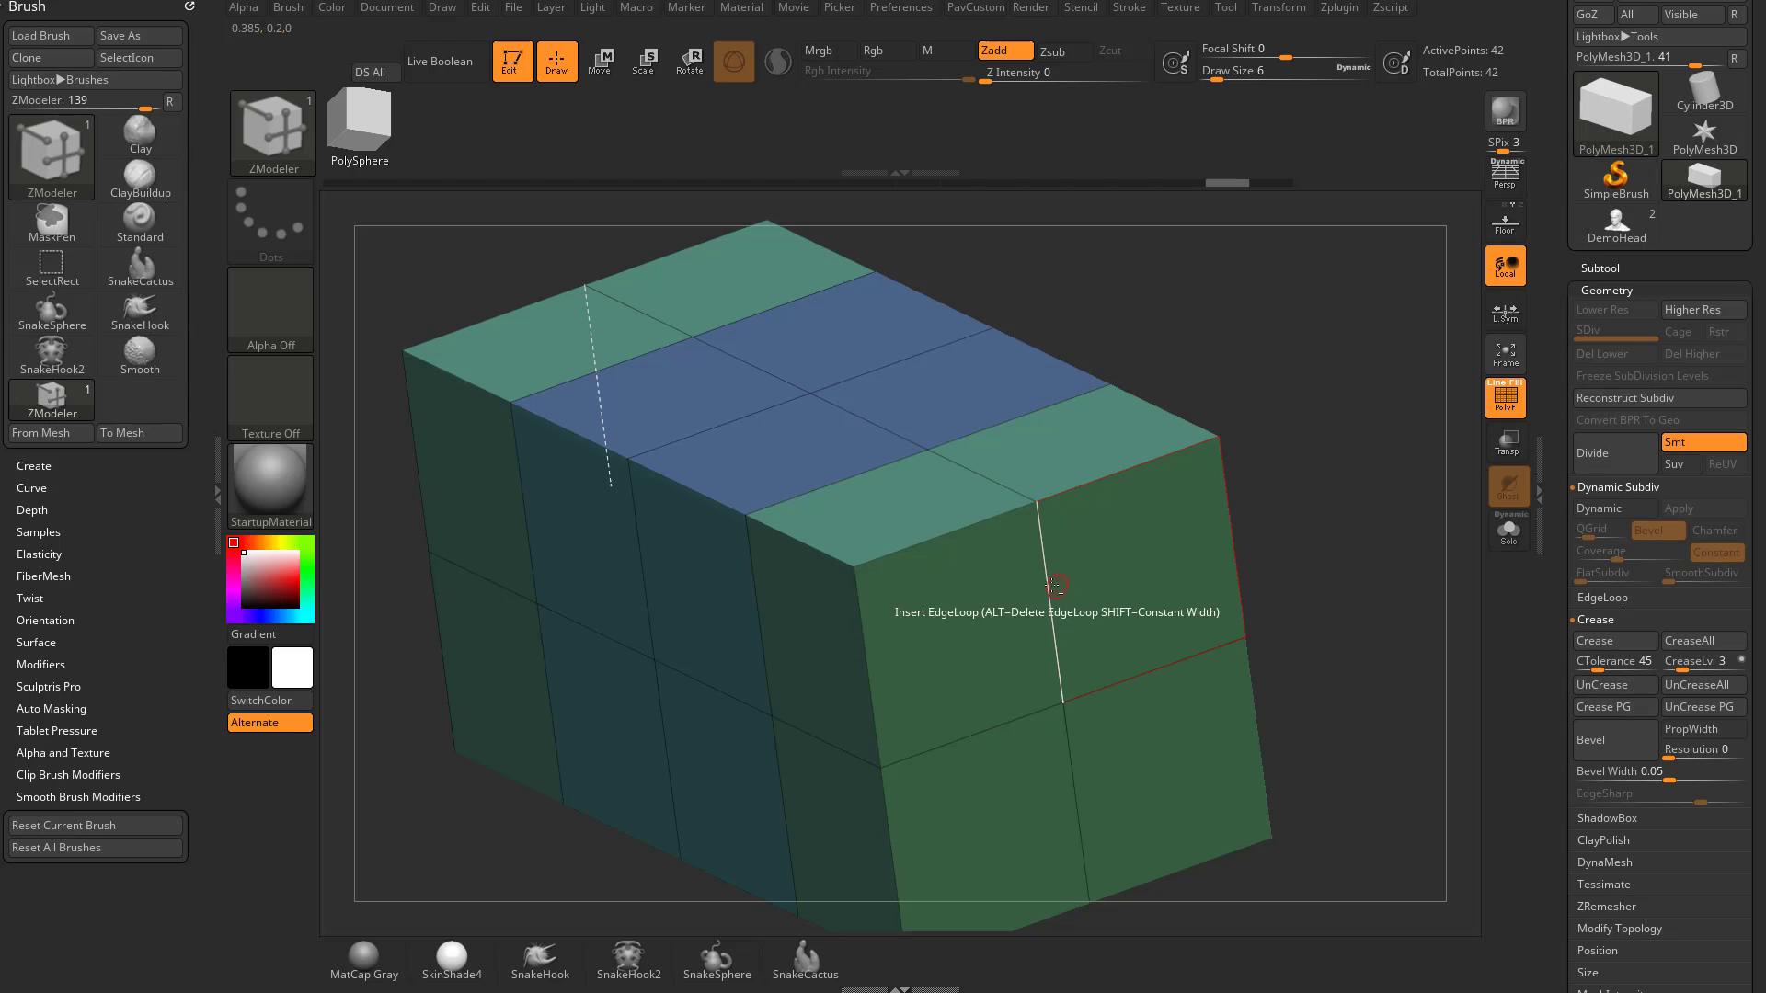
{"action": "left_click", "coordinate": [1056, 637], "text": "alt"}
{"action": "left_click", "coordinate": [1038, 714], "text": "alt"}
{"action": "left_click_drag", "start_coordinate": [1315, 515], "coordinate": [1188, 525]}
{"action": "left_click", "coordinate": [791, 552], "text": "alt"}
{"action": "left_click", "coordinate": [470, 543], "text": "alt"}
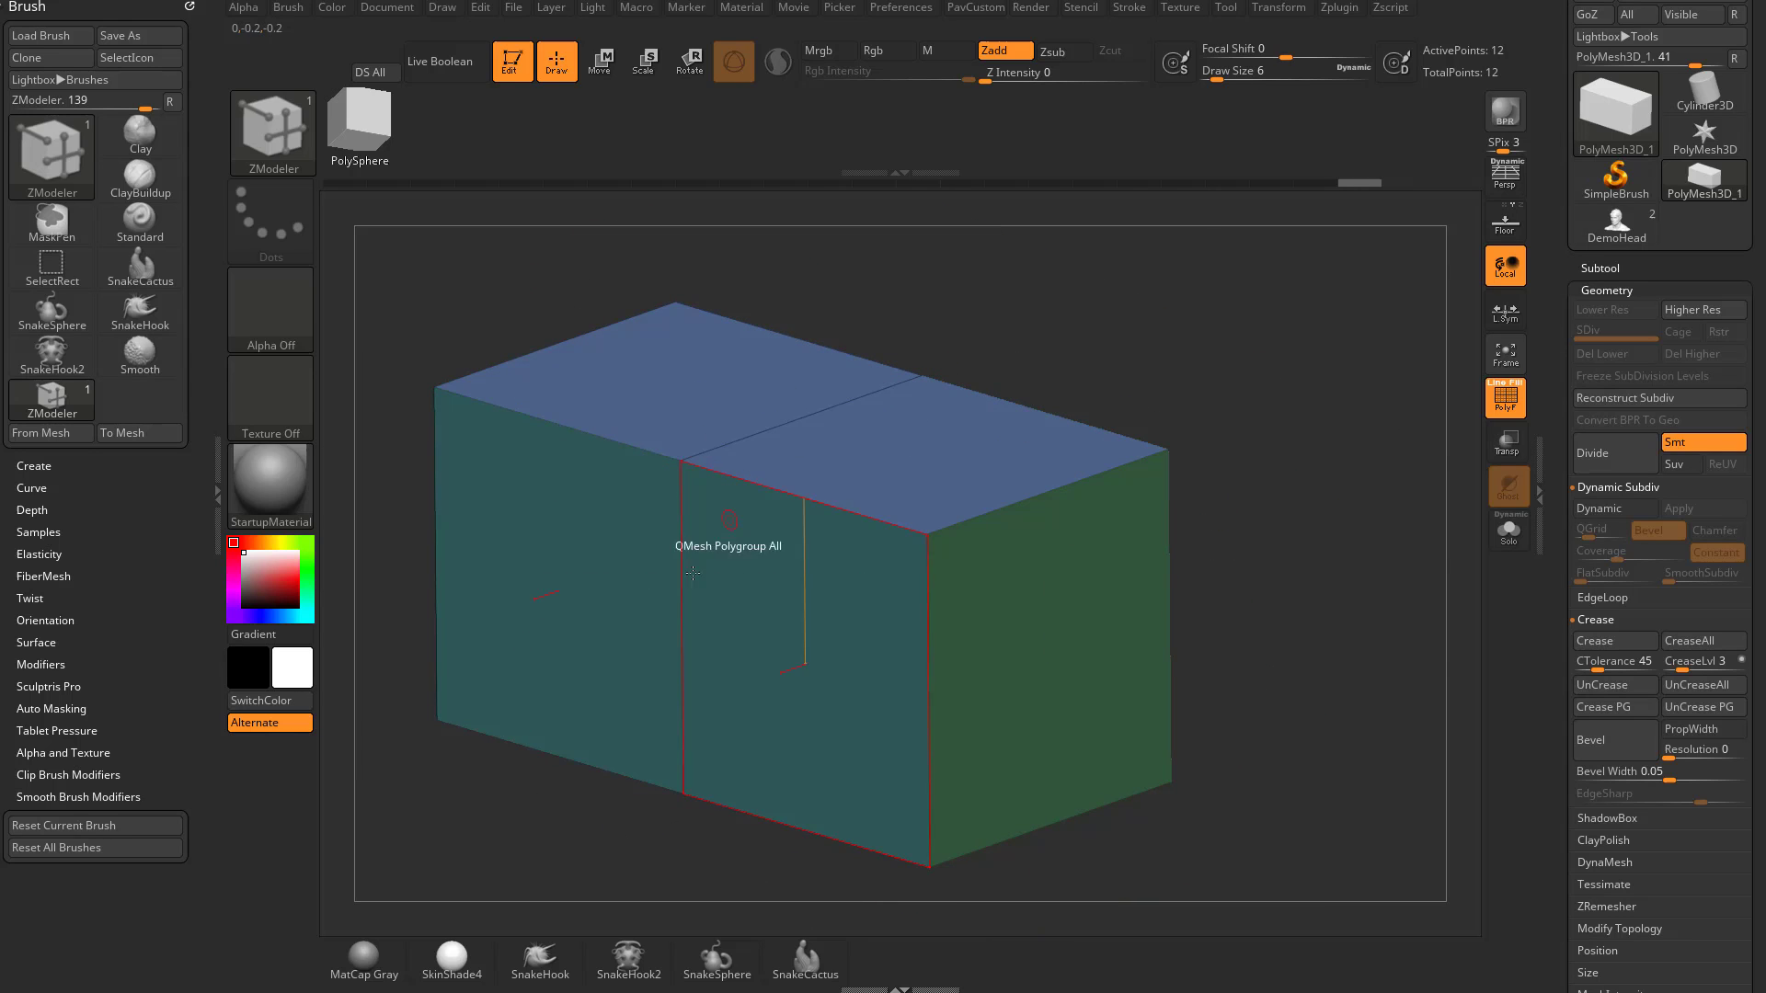
Turn Dynamic Subdiv back on with QGrid 3, apply it to the simplified box and redraw the polyframe
{"action": "left_click", "coordinate": [1585, 513]}
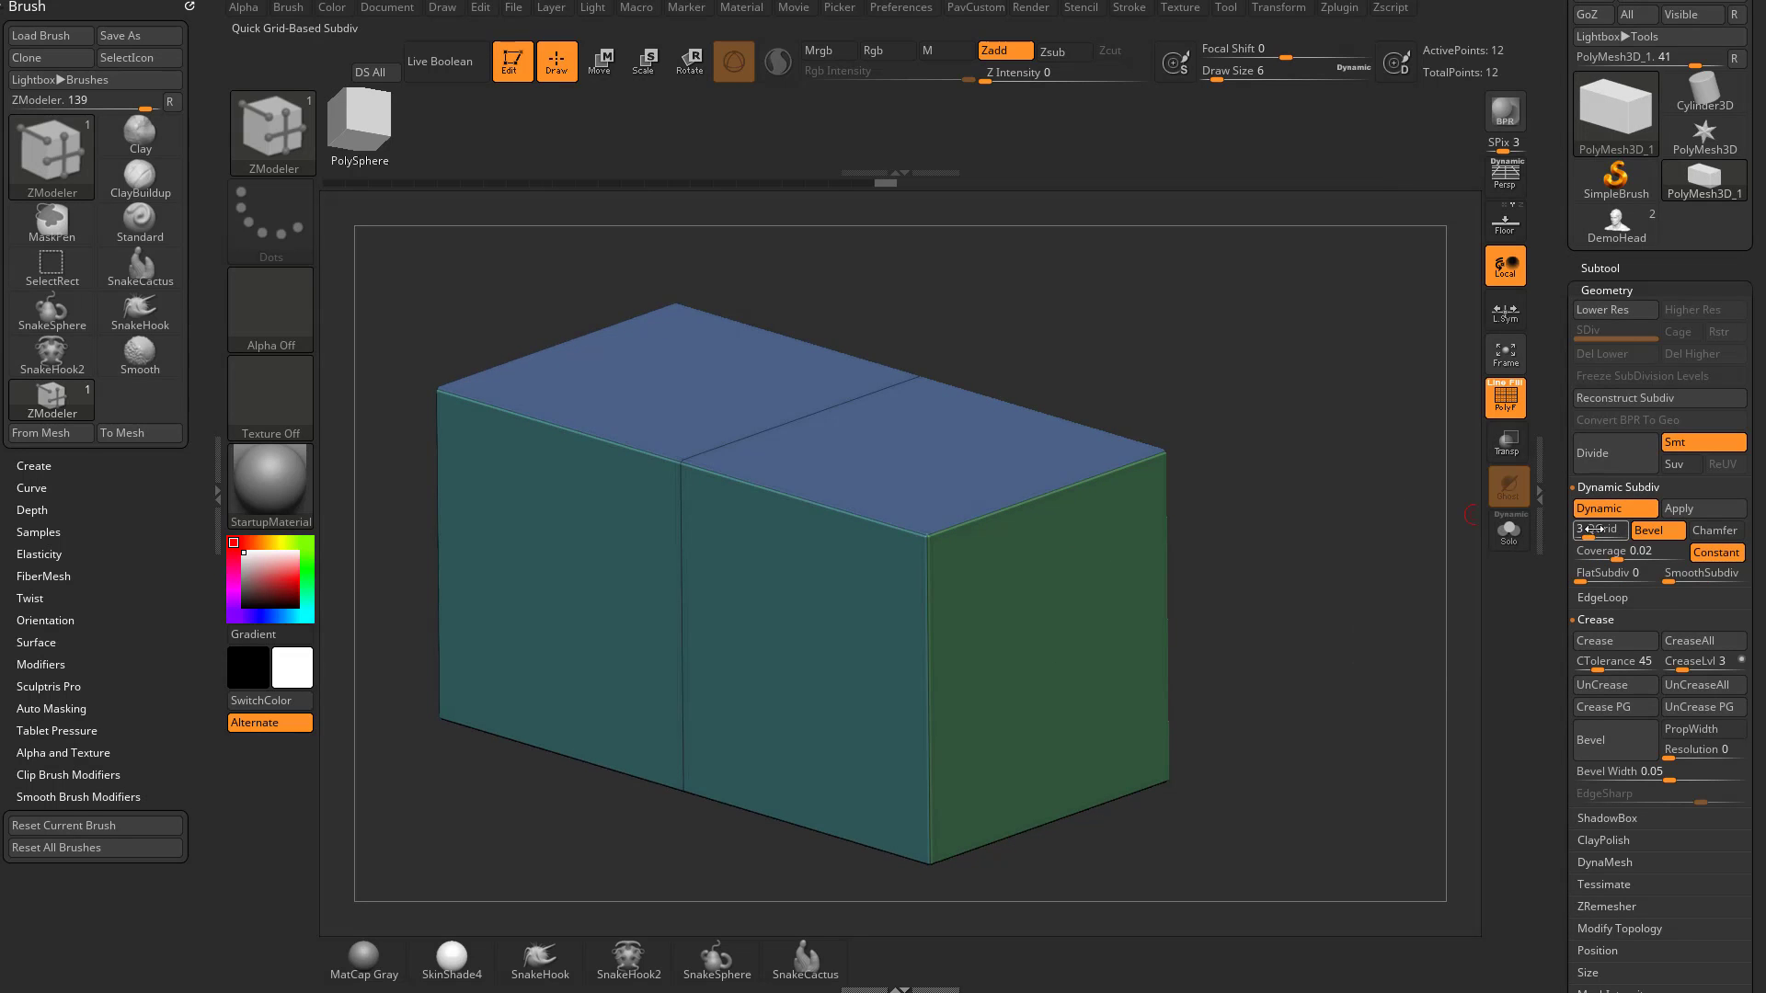
{"action": "left_click", "coordinate": [1679, 508]}
{"action": "left_click_drag", "start_coordinate": [1436, 622], "coordinate": [1328, 592]}
{"action": "mouse_move", "coordinate": [1349, 465]}
{"action": "left_mouse_down"}
{"action": "mouse_move", "coordinate": [1371, 501]}
{"action": "mouse_move", "coordinate": [1321, 485]}
{"action": "mouse_move", "coordinate": [1429, 538]}
{"action": "mouse_move", "coordinate": [1394, 536]}
{"action": "mouse_move", "coordinate": [1376, 393]}
{"action": "left_mouse_up"}
{"action": "key", "text": "shift+f"}
{"action": "left_click", "coordinate": [1506, 401]}
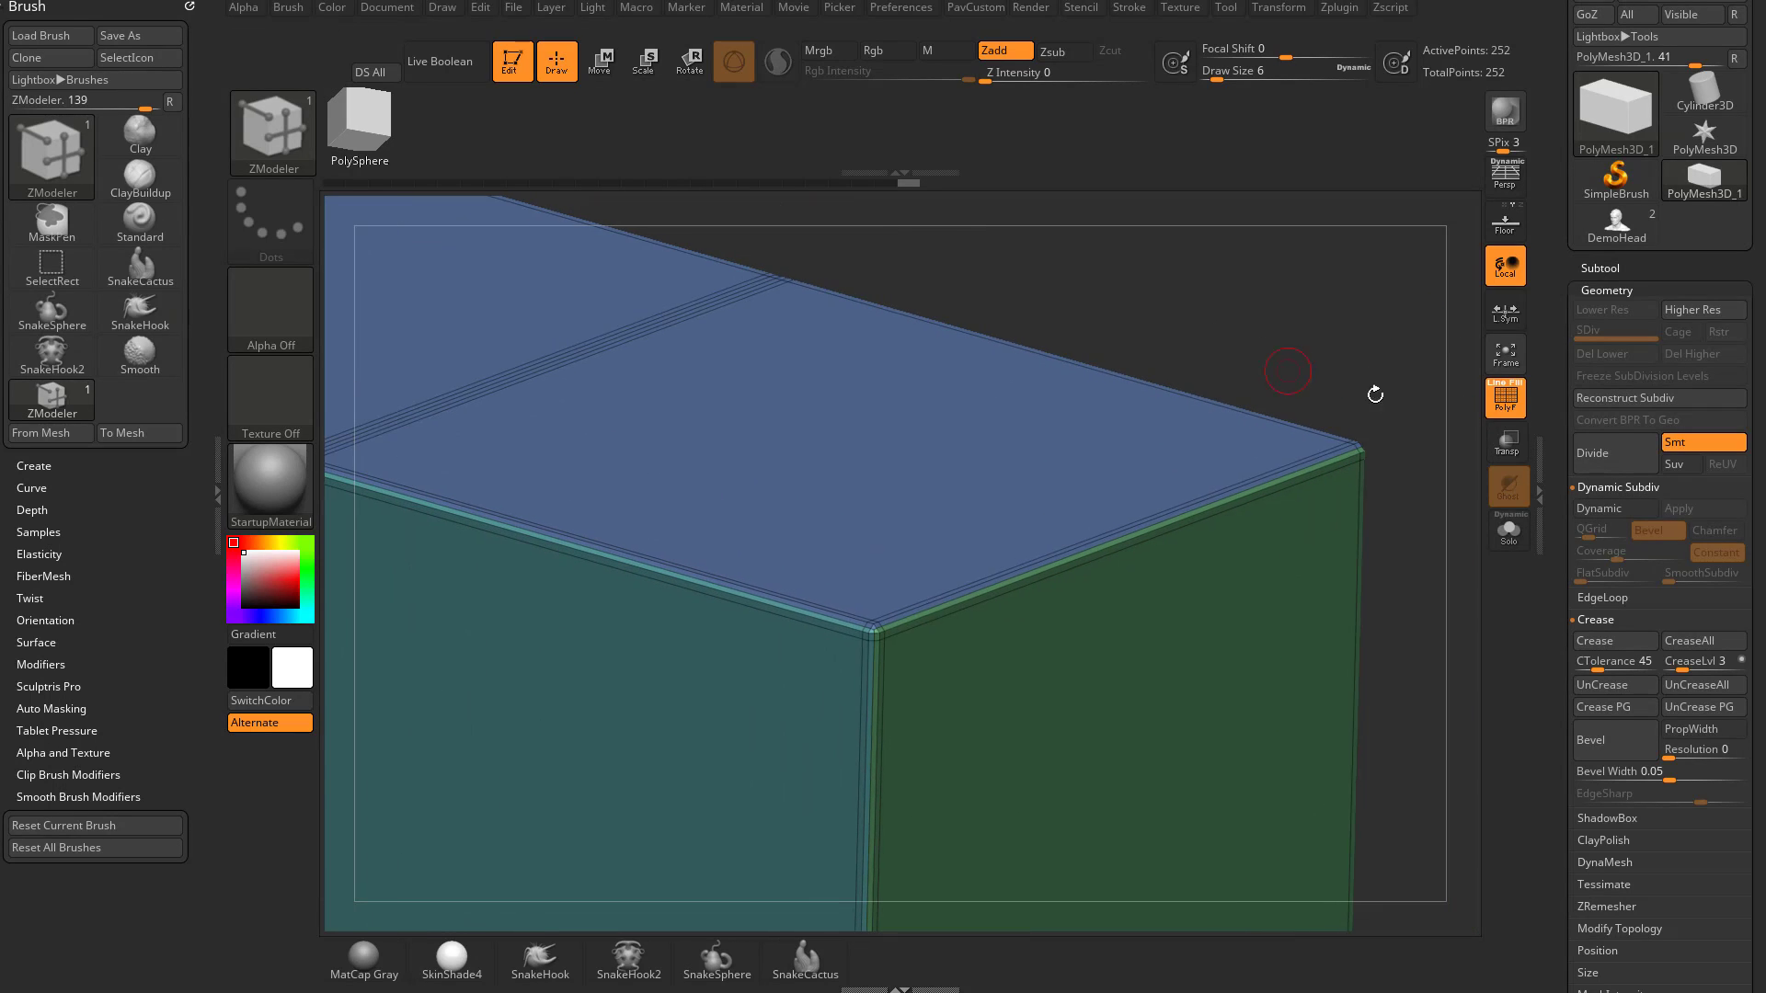
Turn Dynamic Subdiv back on, reapply QGrid 3 to the box, and try to reconstruct a lower subdivision level
{"action": "left_click", "coordinate": [1628, 508]}
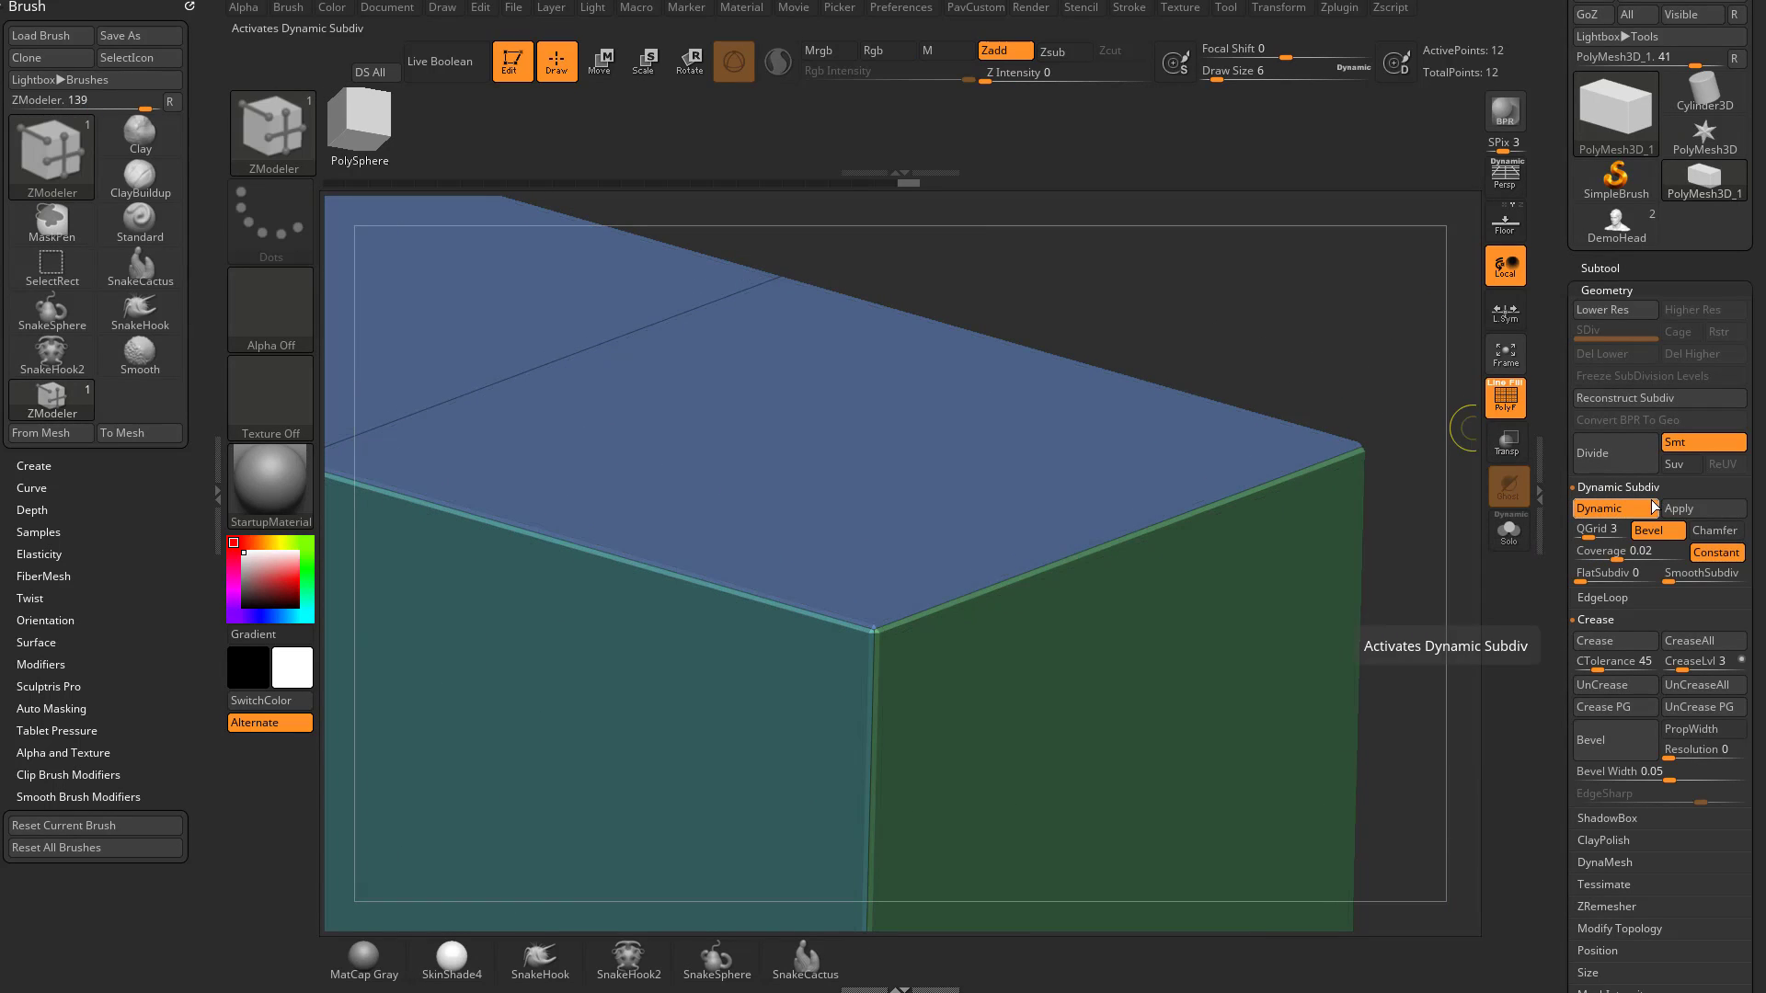
{"action": "left_click", "coordinate": [1703, 509]}
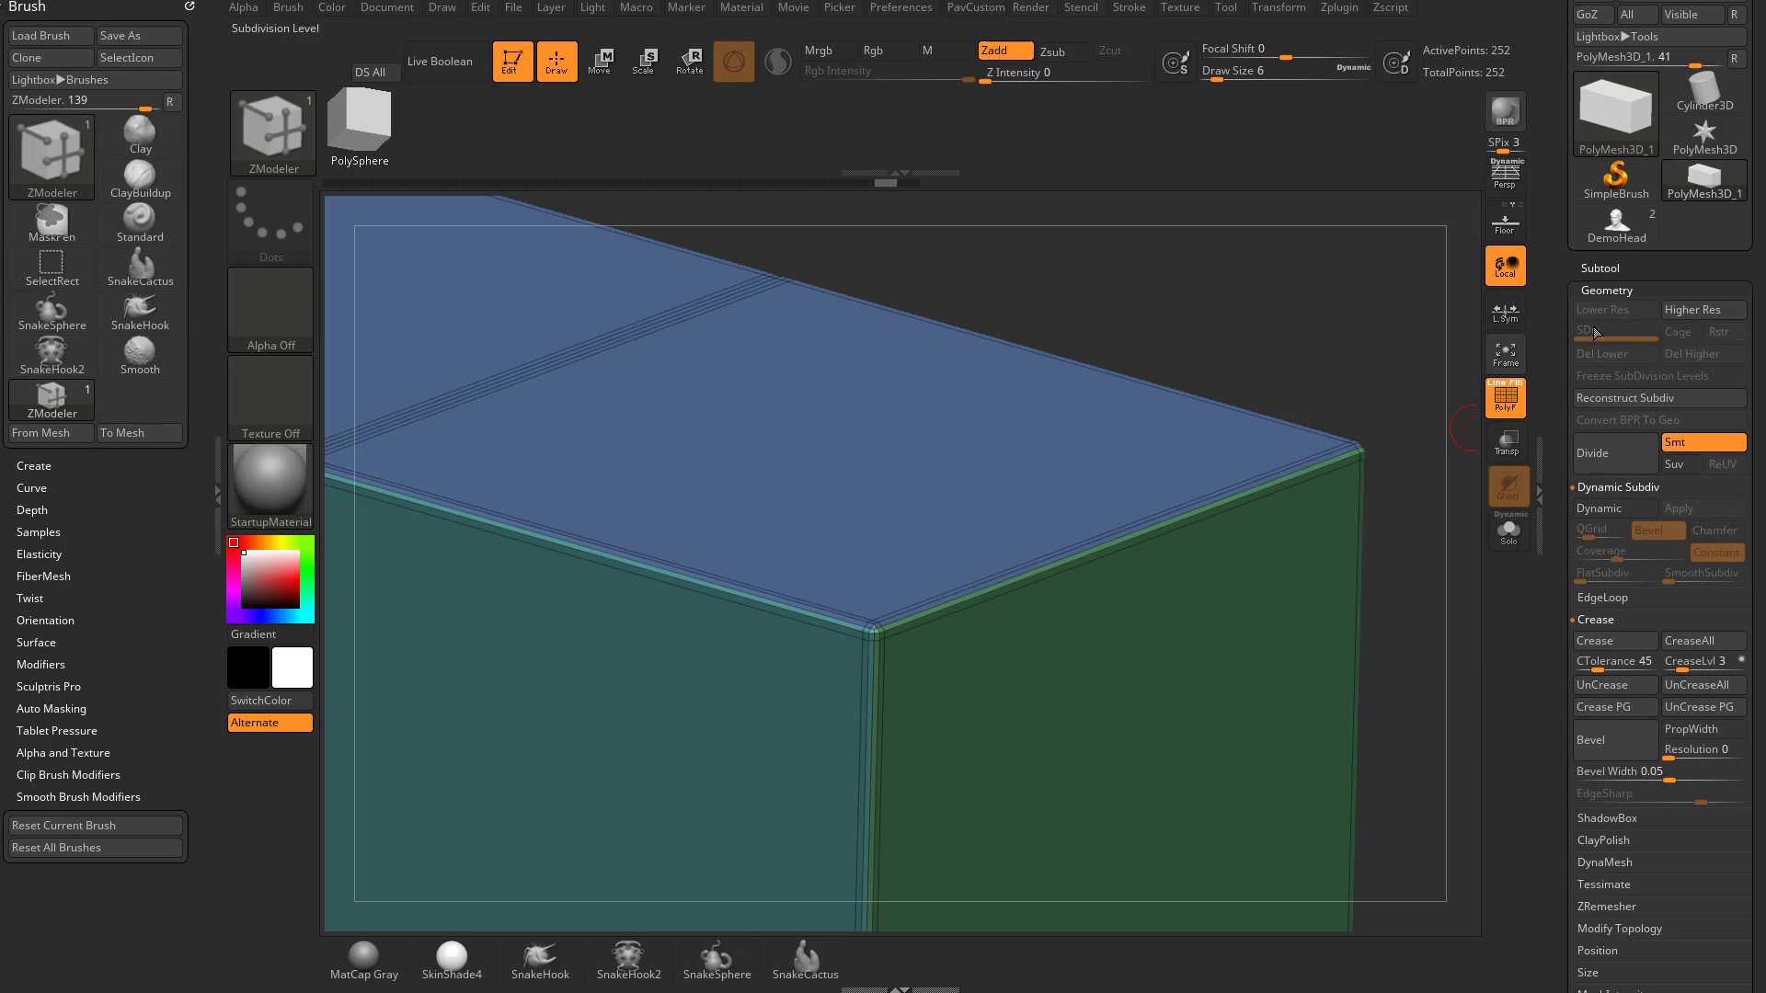
{"action": "left_click", "coordinate": [1506, 353]}
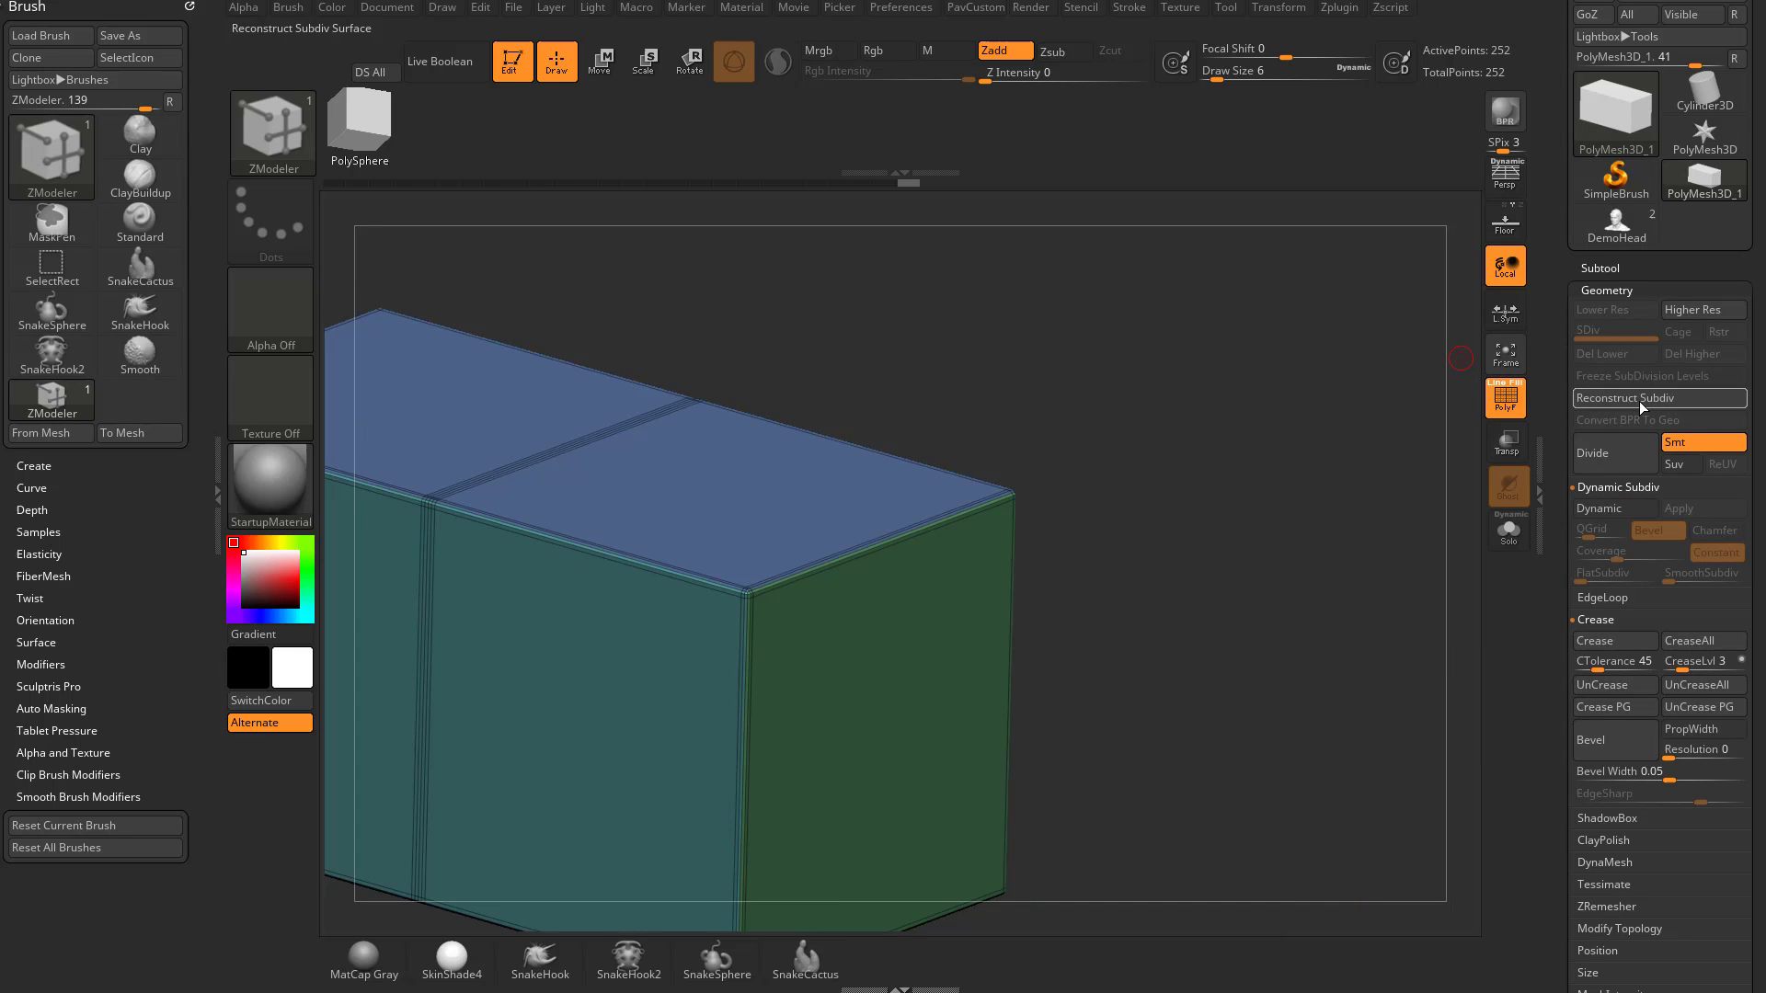
{"action": "left_click", "coordinate": [1638, 399]}
{"action": "left_click_drag", "start_coordinate": [1111, 468], "coordinate": [1276, 438], "text": "alt"}
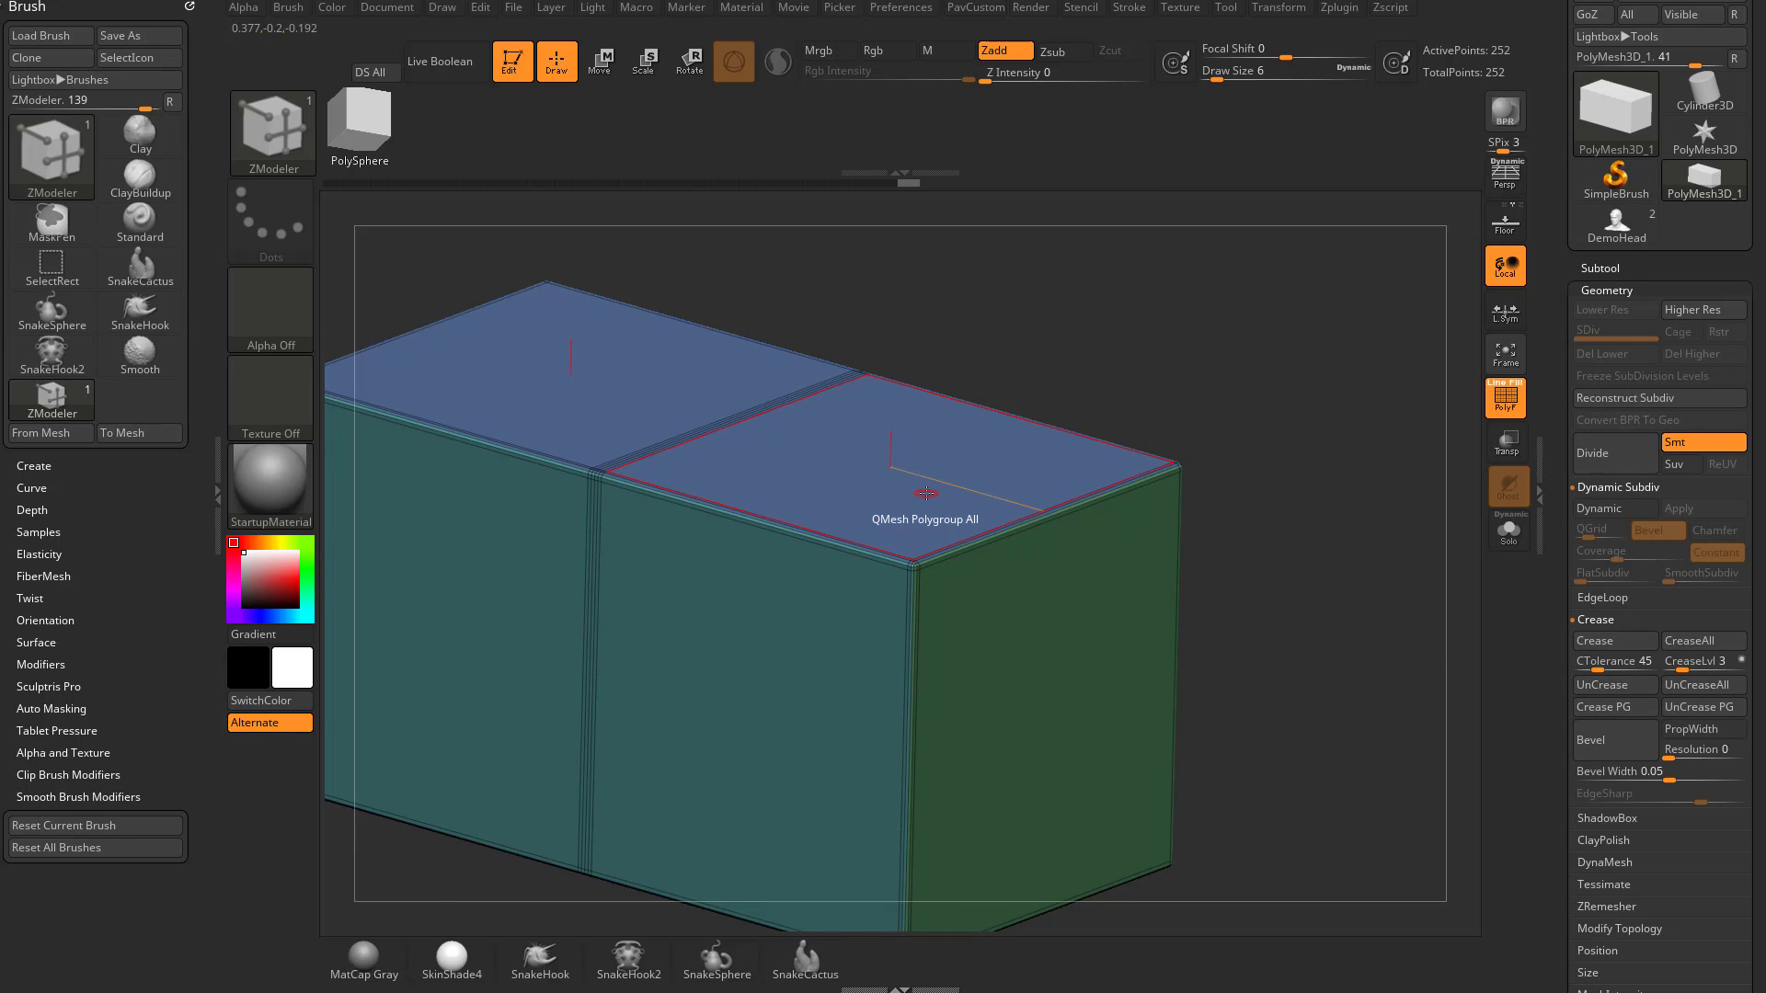
Compare the applied box with the polyframe off and on, and undo the application
{"action": "left_click_drag", "start_coordinate": [1273, 421], "coordinate": [1467, 413]}
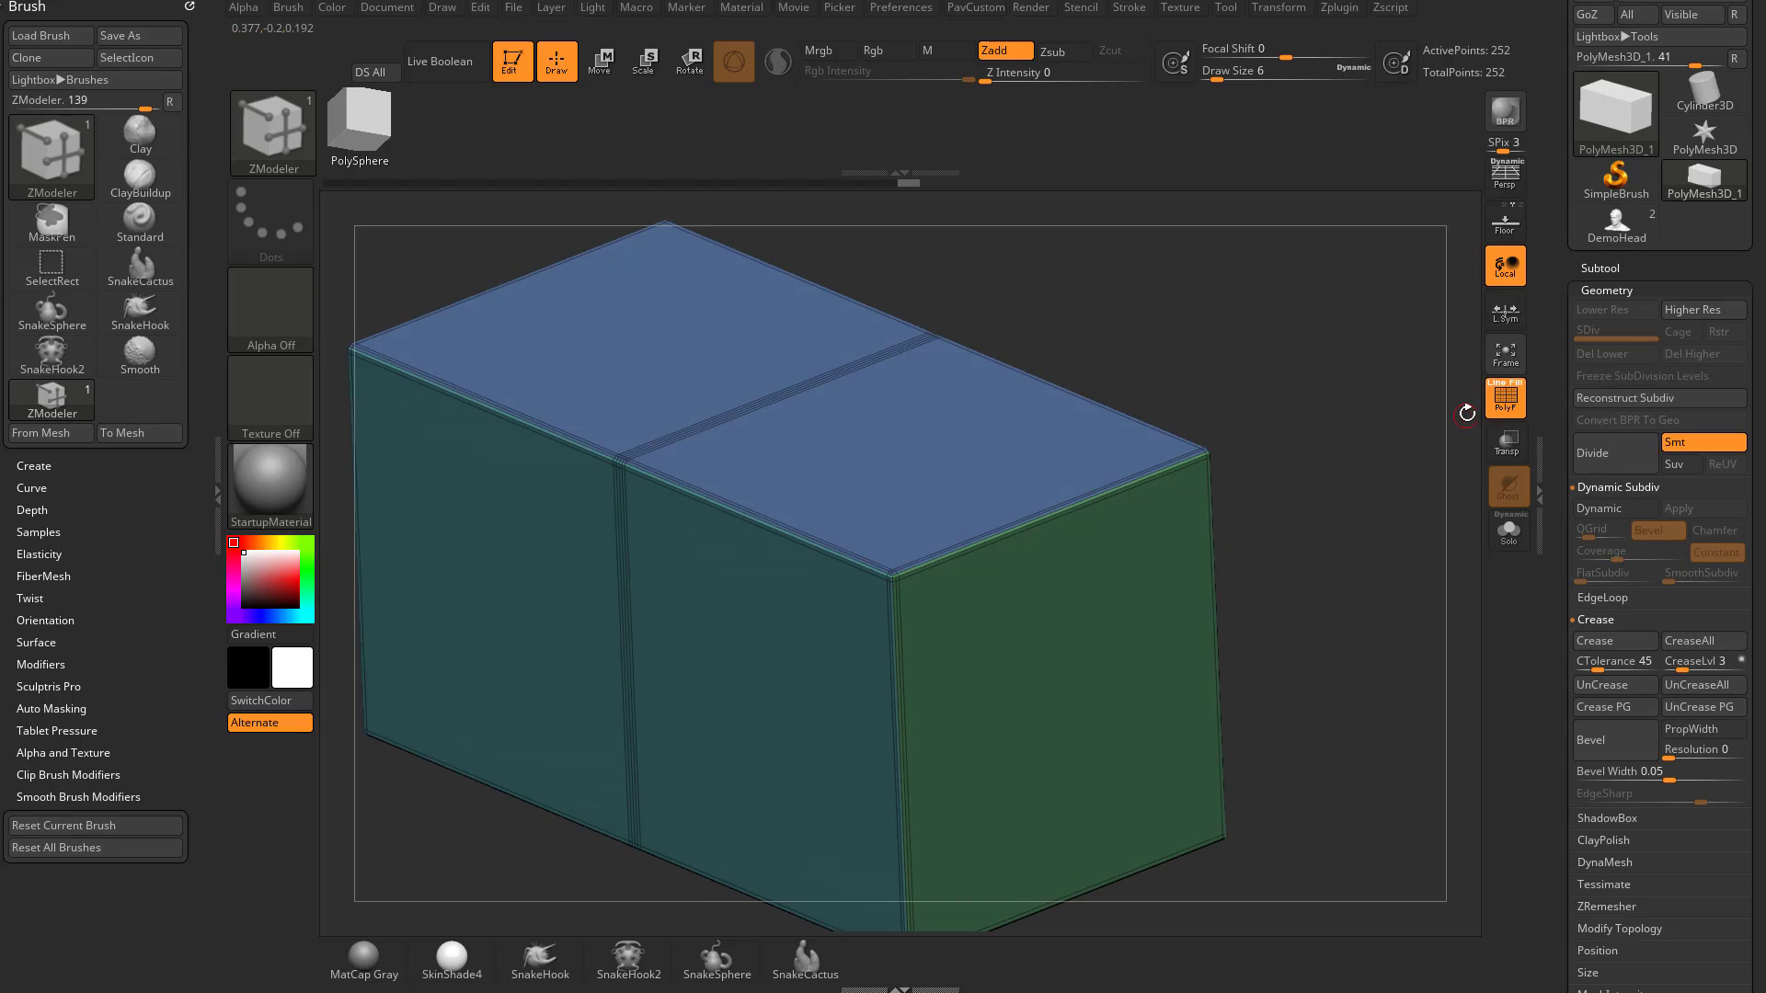
{"action": "key", "text": "shift+f"}
{"action": "left_click_drag", "start_coordinate": [1292, 436], "coordinate": [1349, 493]}
{"action": "key", "text": "shift+f"}
{"action": "key", "text": "ctrl+z"}
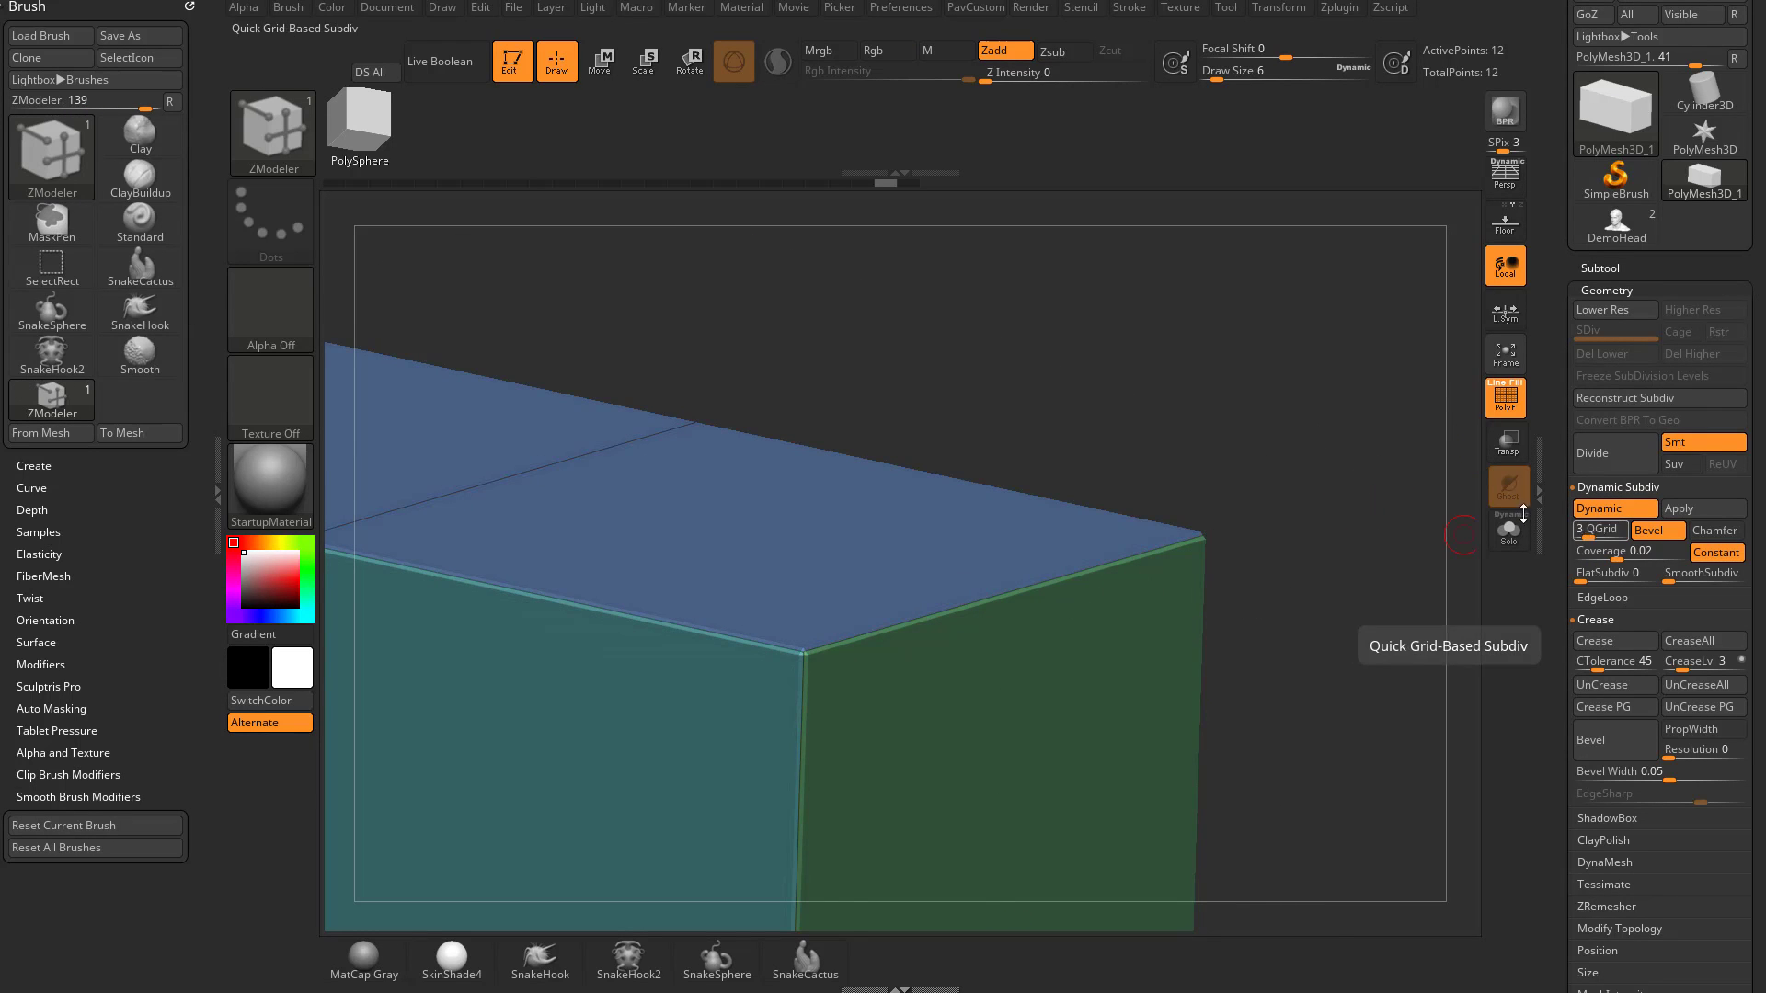
Raise QGrid to 8, apply it to inspect the edge loops around the corner, and undo the application
{"action": "left_click_drag", "start_coordinate": [1428, 498], "coordinate": [1462, 454]}
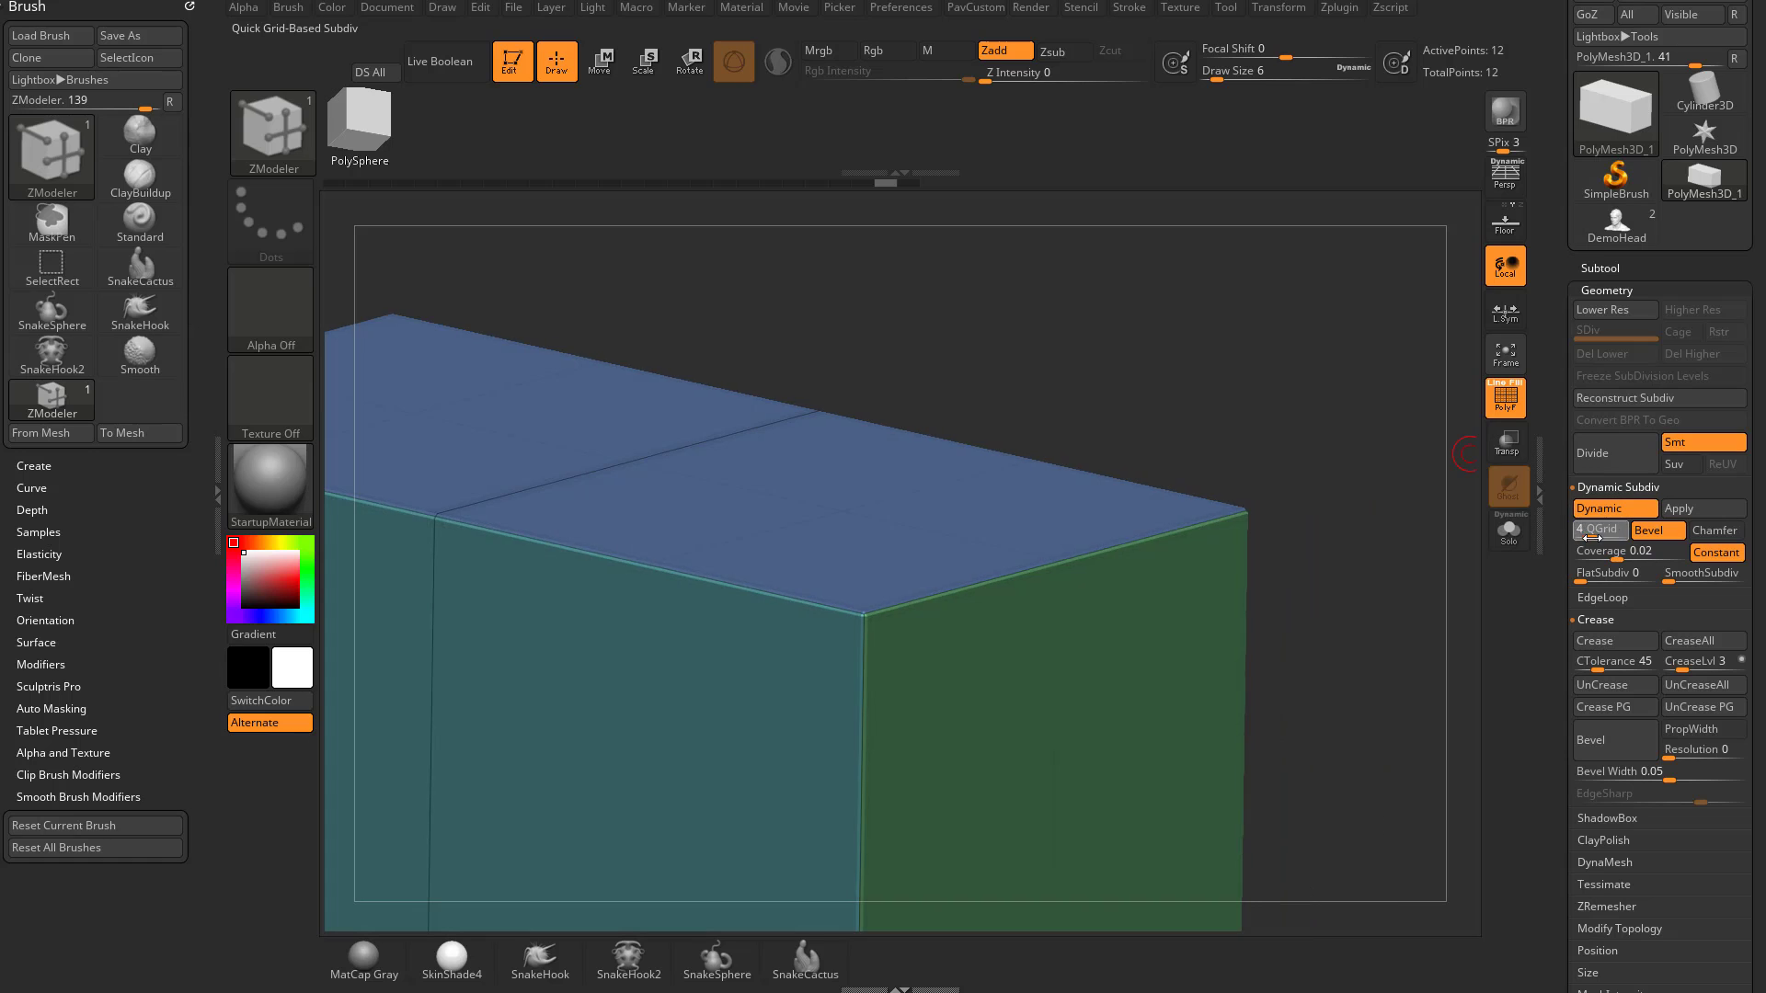
{"action": "left_click", "coordinate": [1679, 509]}
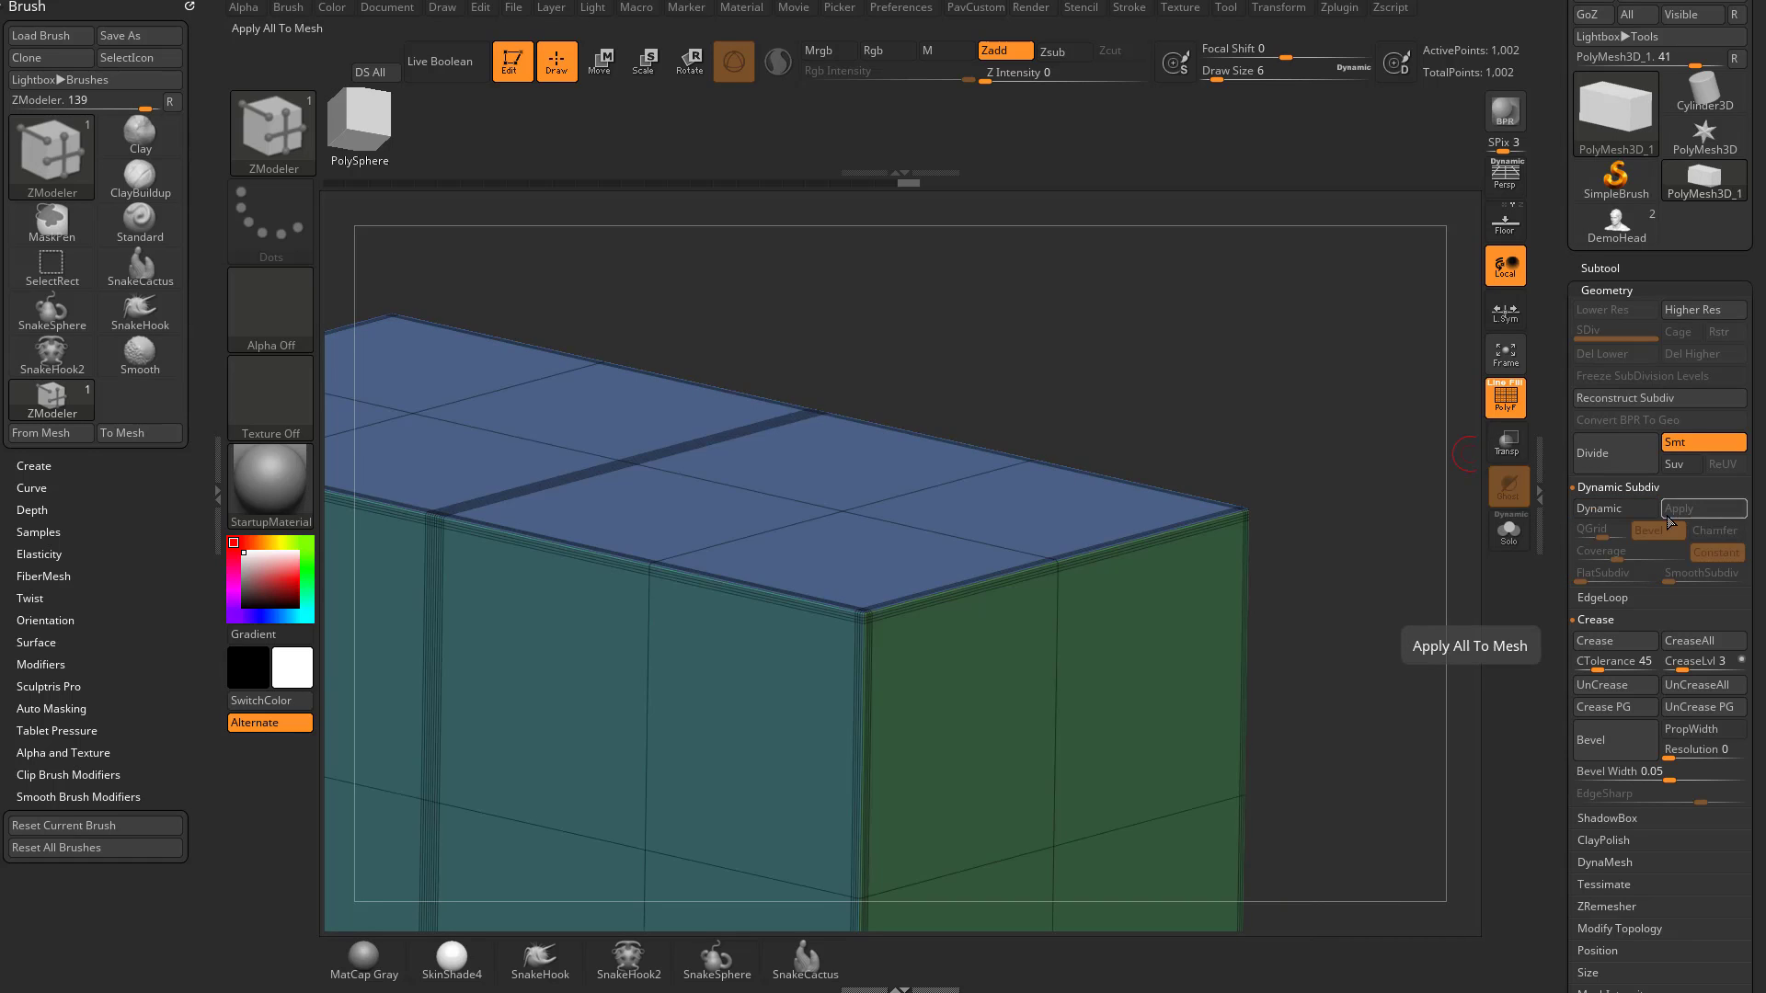
{"action": "scroll", "coordinate": [1420, 515], "scroll_direction": "up", "scroll_amount": 3}
{"action": "mouse_move", "coordinate": [1418, 515]}
{"action": "right_mouse_down", "text": "ctrl"}
{"action": "mouse_move", "coordinate": [1420, 566]}
{"action": "mouse_move", "coordinate": [1379, 616]}
{"action": "right_mouse_up", "text": "ctrl"}
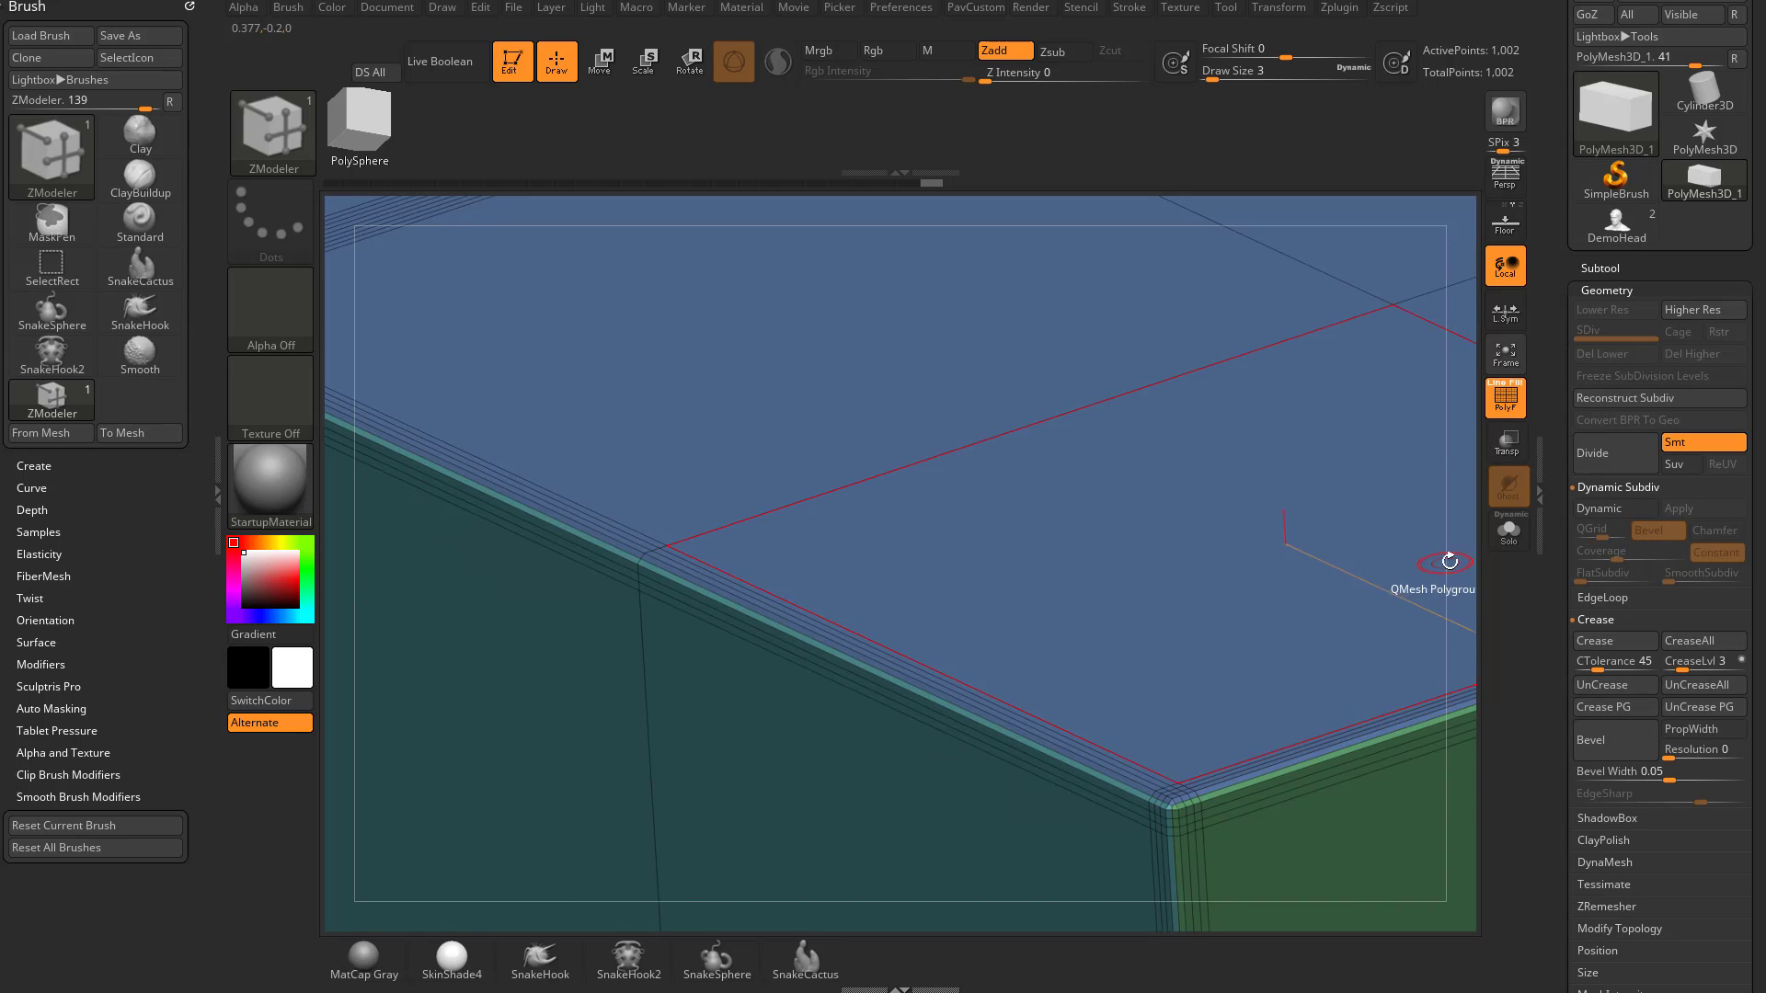
{"action": "right_click_drag", "start_coordinate": [1449, 561], "coordinate": [1214, 473]}
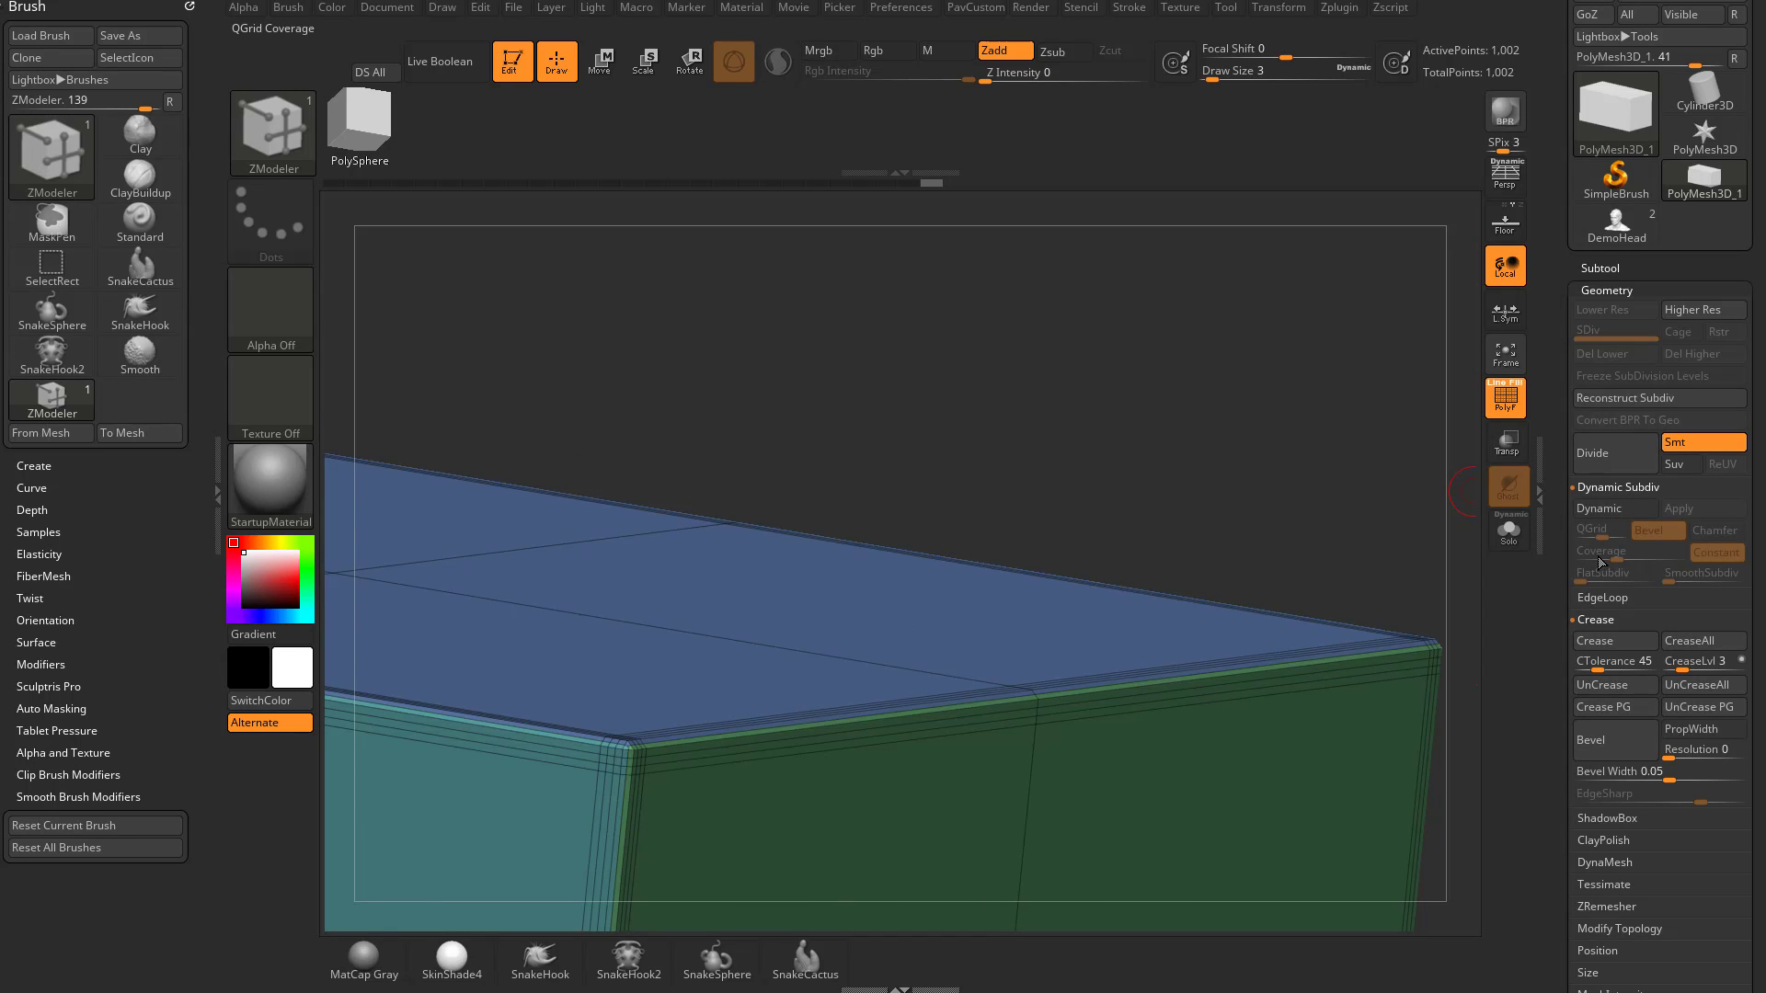
{"action": "key", "text": "ctrl+z"}
{"action": "right_click_drag", "start_coordinate": [1307, 414], "coordinate": [1410, 402], "text": "alt"}
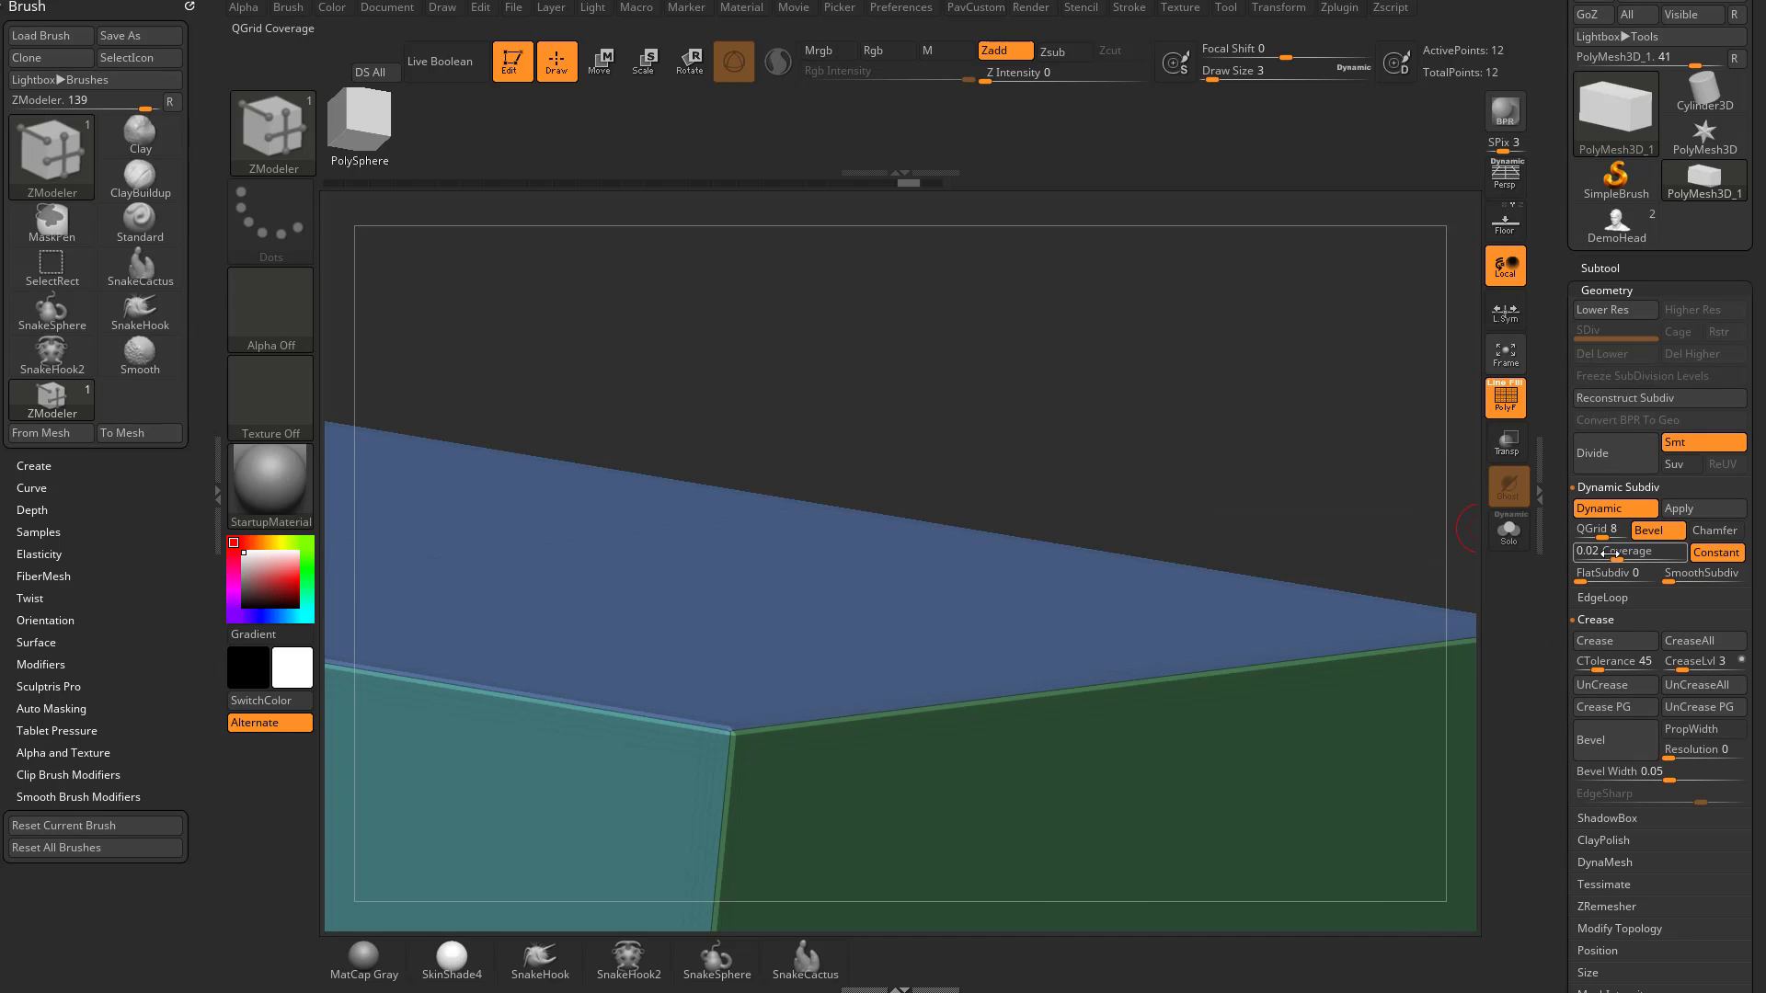
Set the box's QGrid to 7 and widen its edge bevel with a Coverage of about 0.08
{"action": "left_click", "coordinate": [1599, 530]}
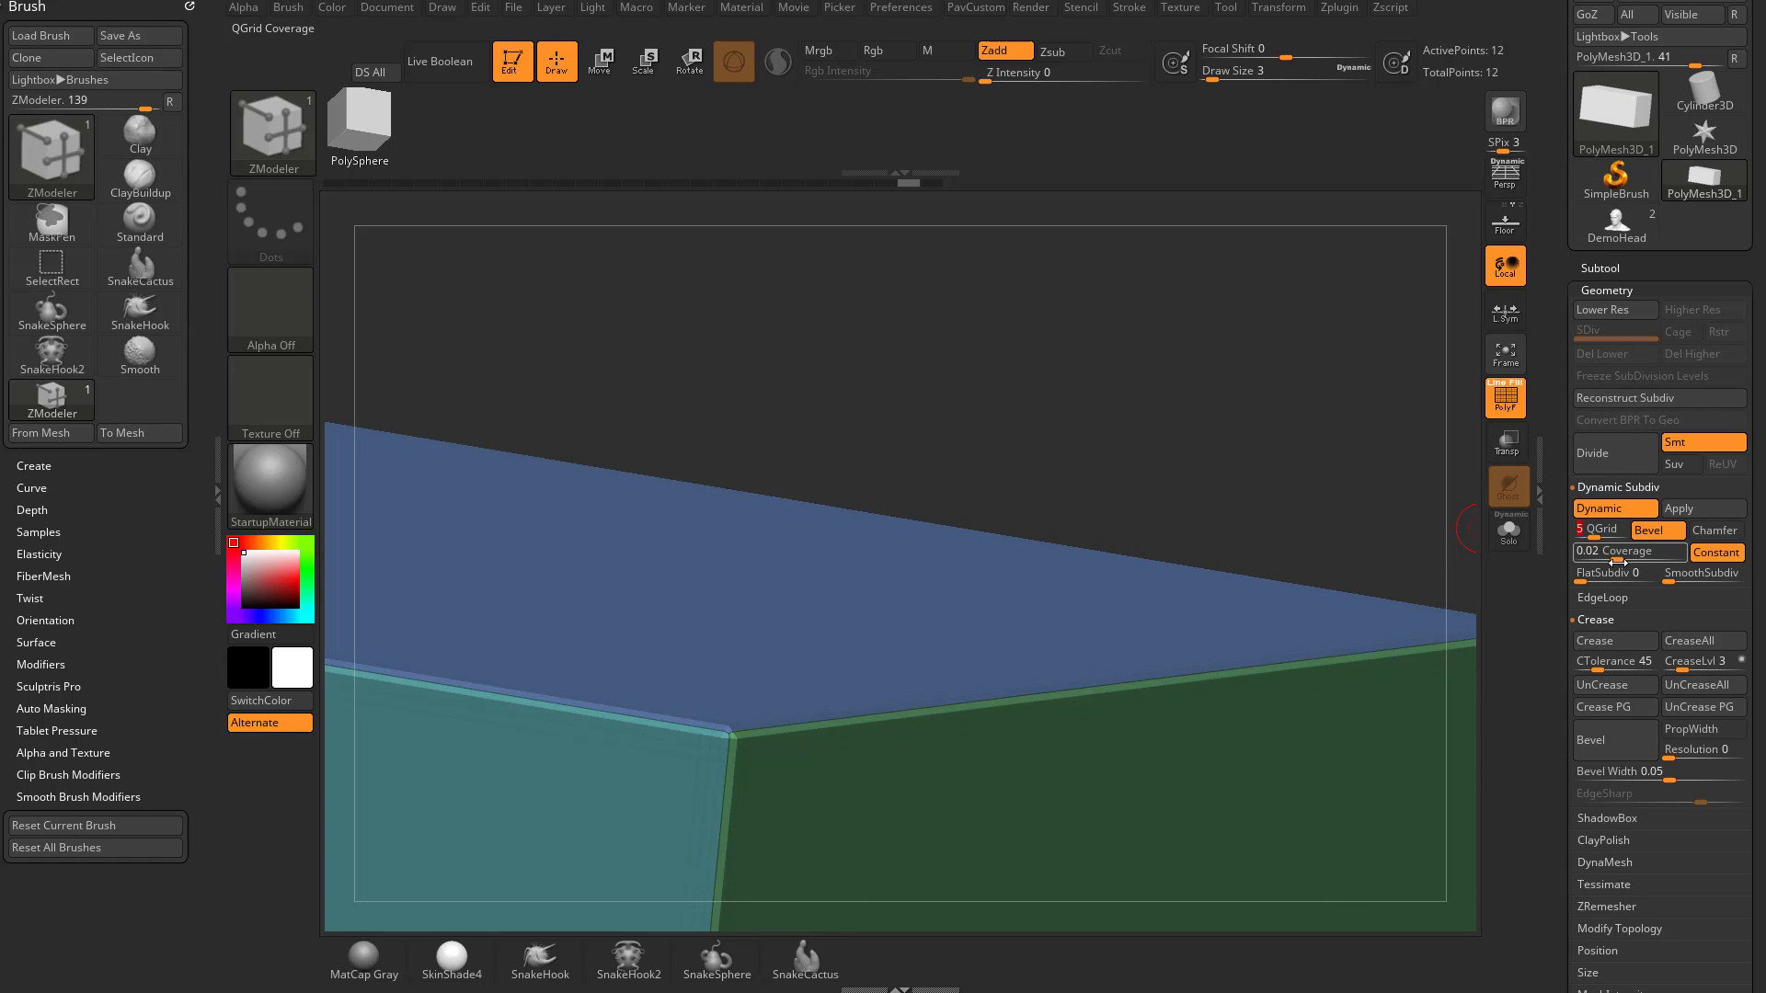
{"action": "left_click_drag", "start_coordinate": [1618, 559], "coordinate": [1630, 557]}
{"action": "left_click_drag", "start_coordinate": [1273, 516], "coordinate": [1472, 468]}
{"action": "left_click_drag", "start_coordinate": [1629, 558], "coordinate": [1634, 559]}
{"action": "left_click_drag", "start_coordinate": [1334, 433], "coordinate": [1350, 438]}
{"action": "left_click_drag", "start_coordinate": [1599, 536], "coordinate": [1631, 556]}
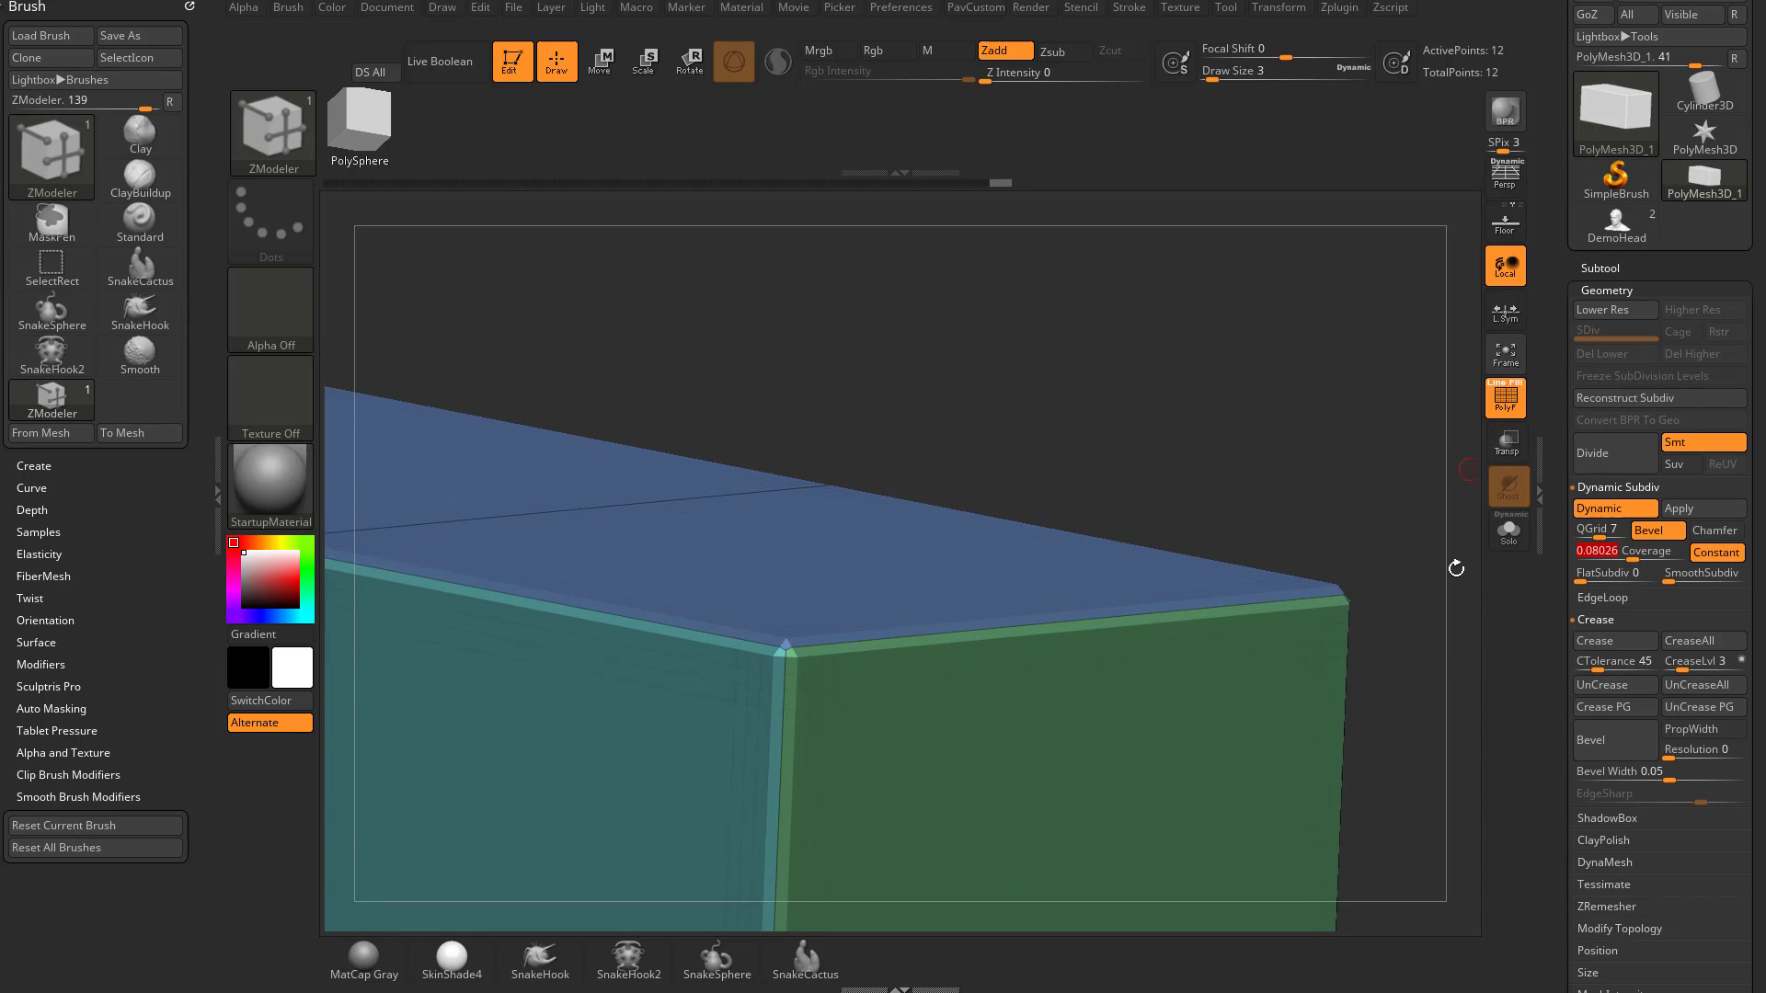
Set SmoothSubdiv to 1, apply Dynamic Subdiv to the box, and compare SDiv levels 1 and 2
{"action": "left_click", "coordinate": [1678, 580]}
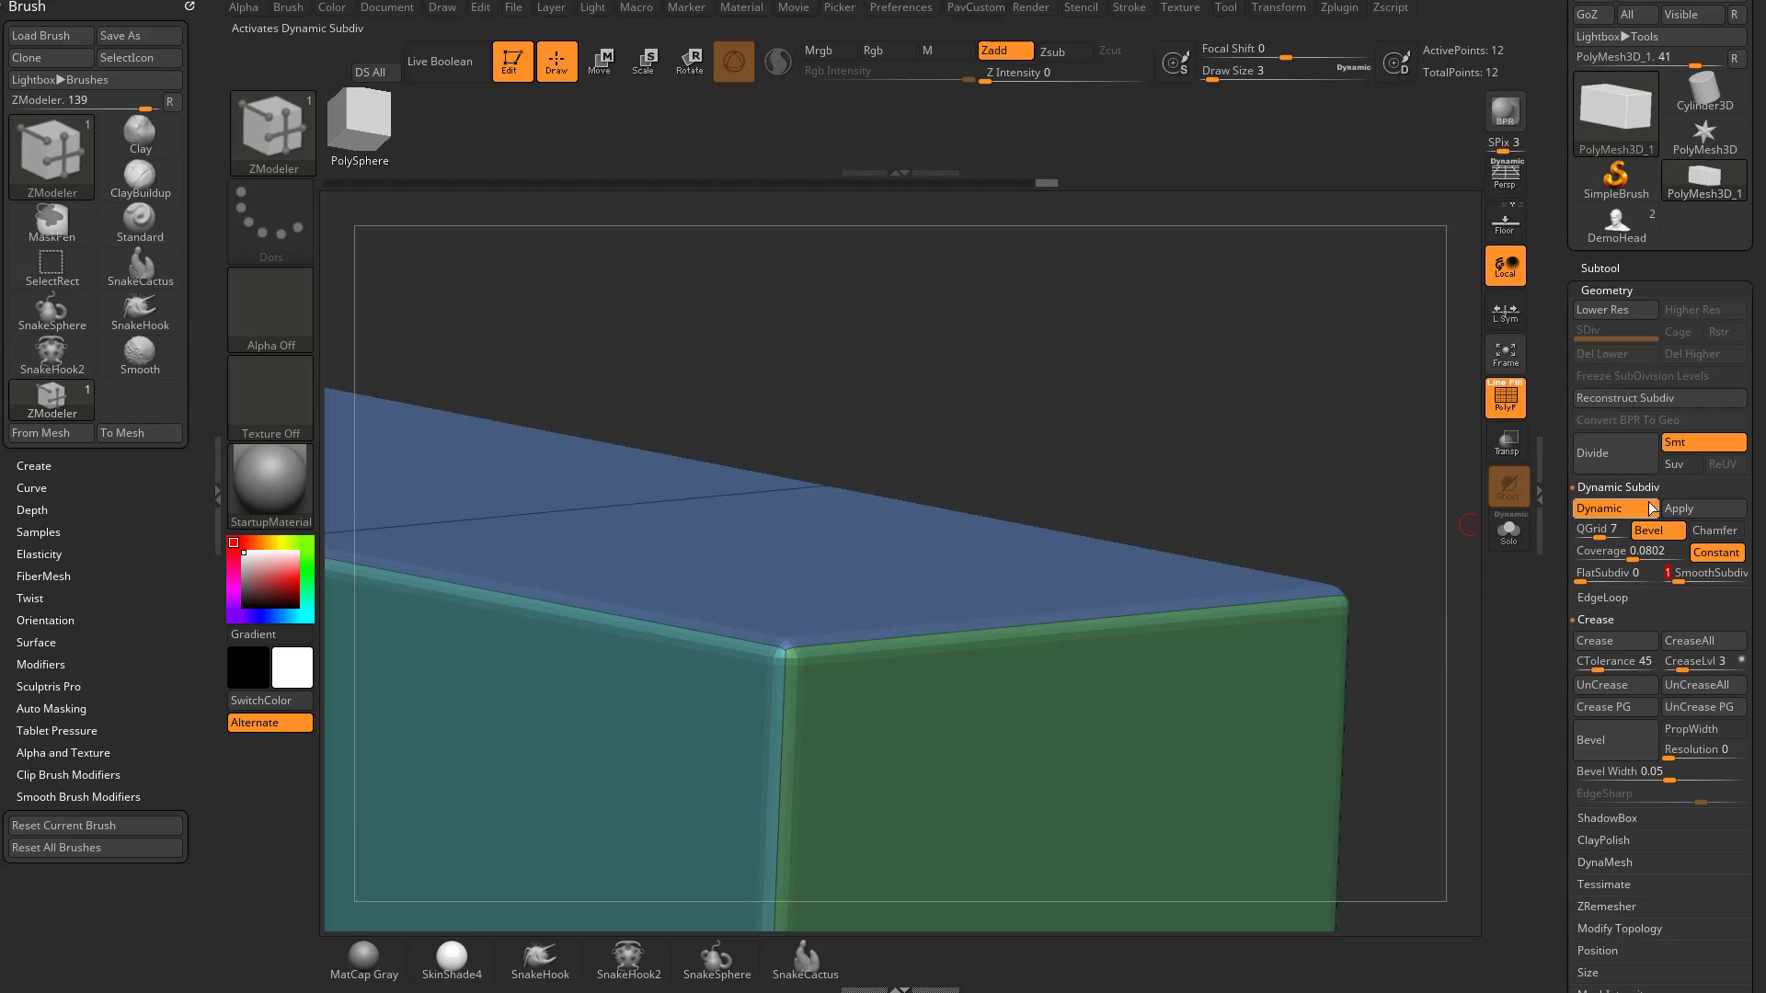
{"action": "left_click", "coordinate": [1680, 509]}
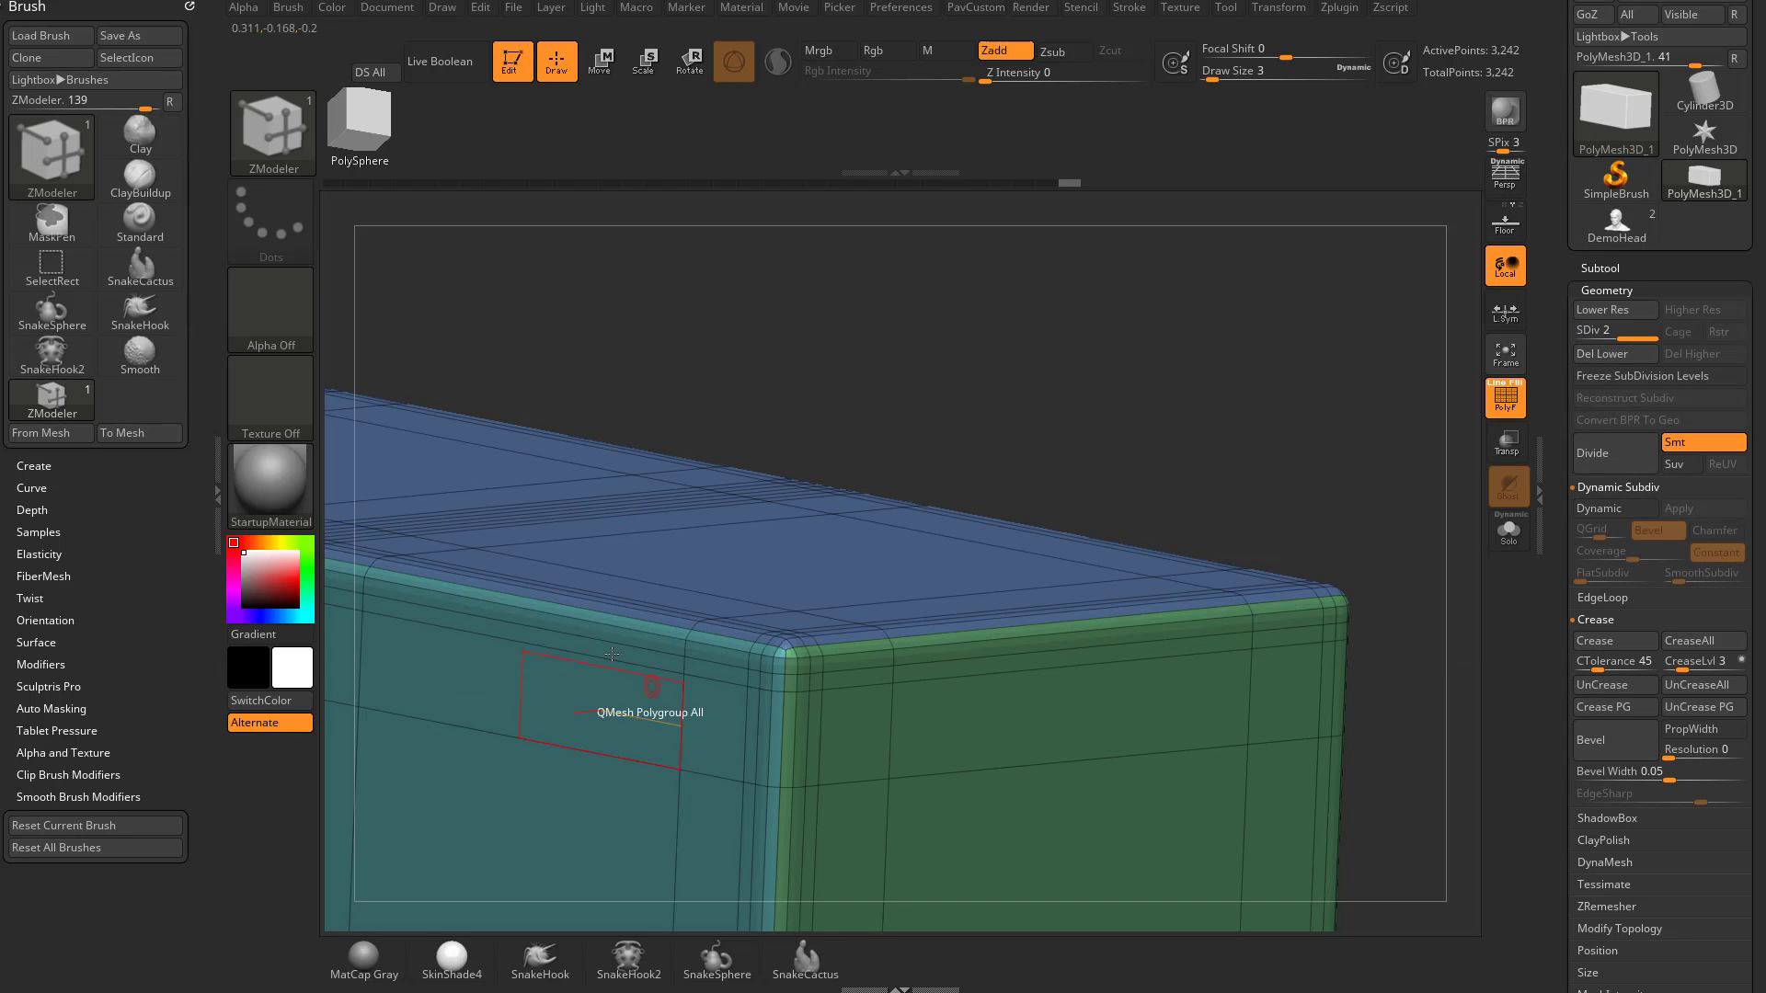
{"action": "left_click", "coordinate": [1588, 330]}
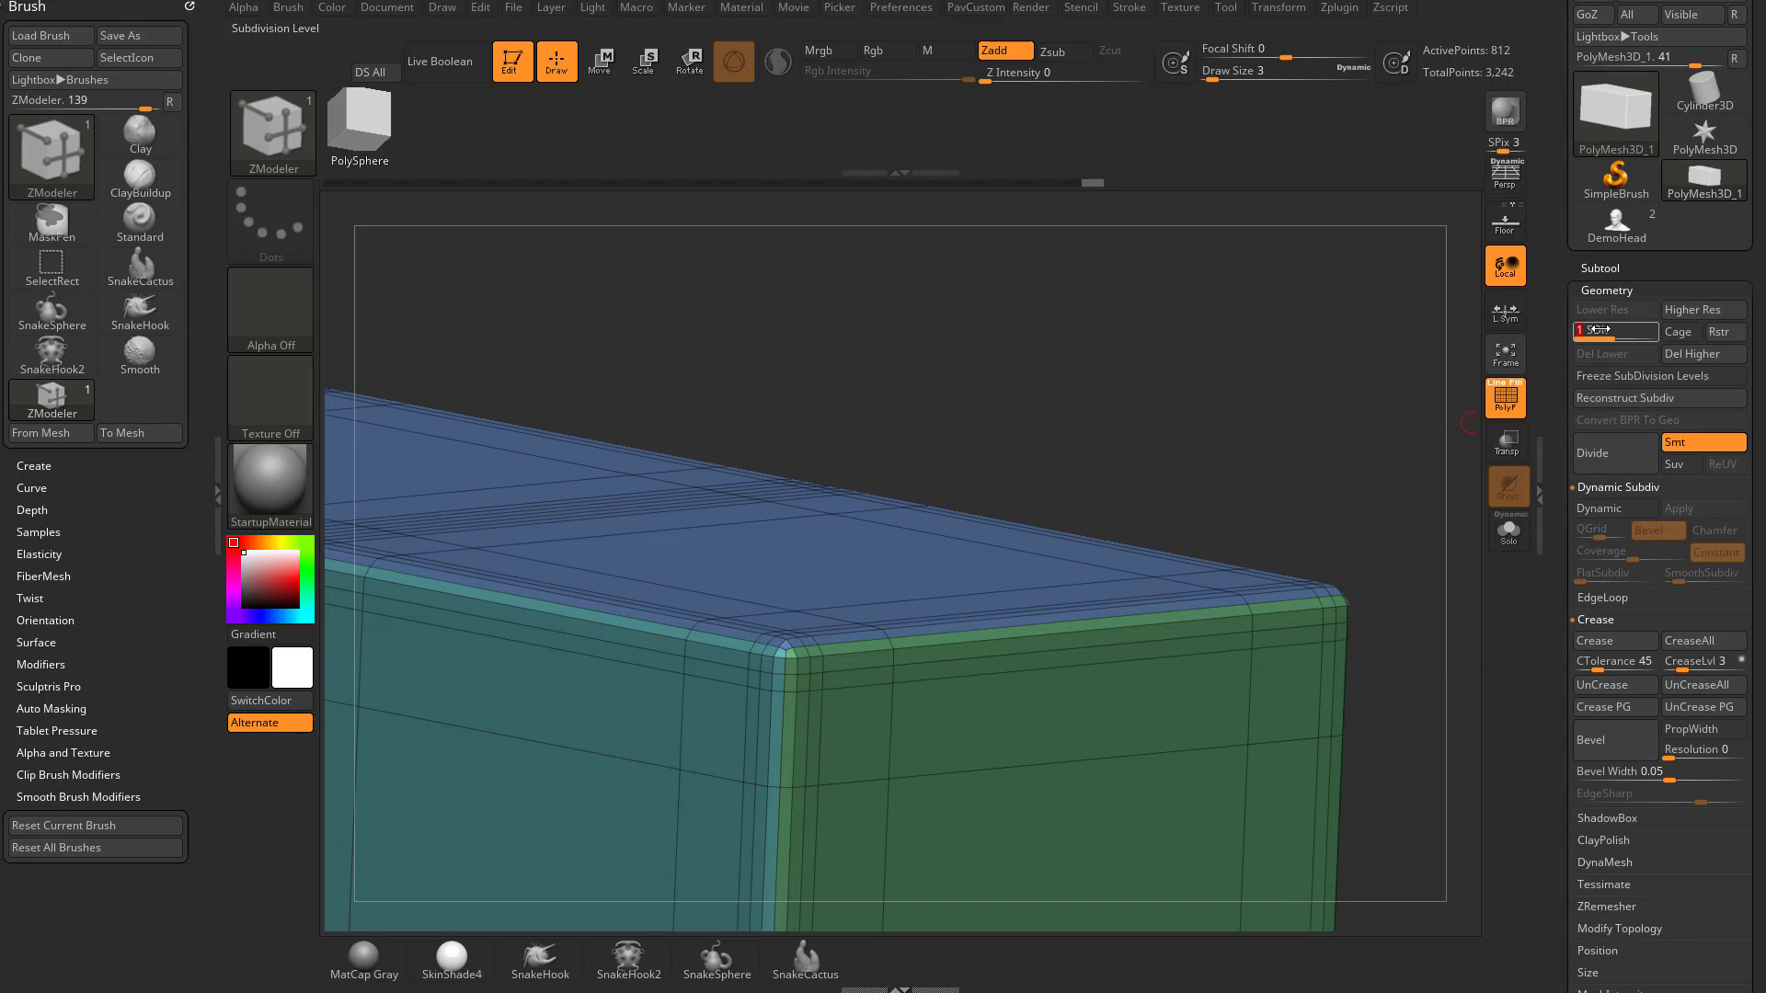
{"action": "left_click", "coordinate": [1639, 333]}
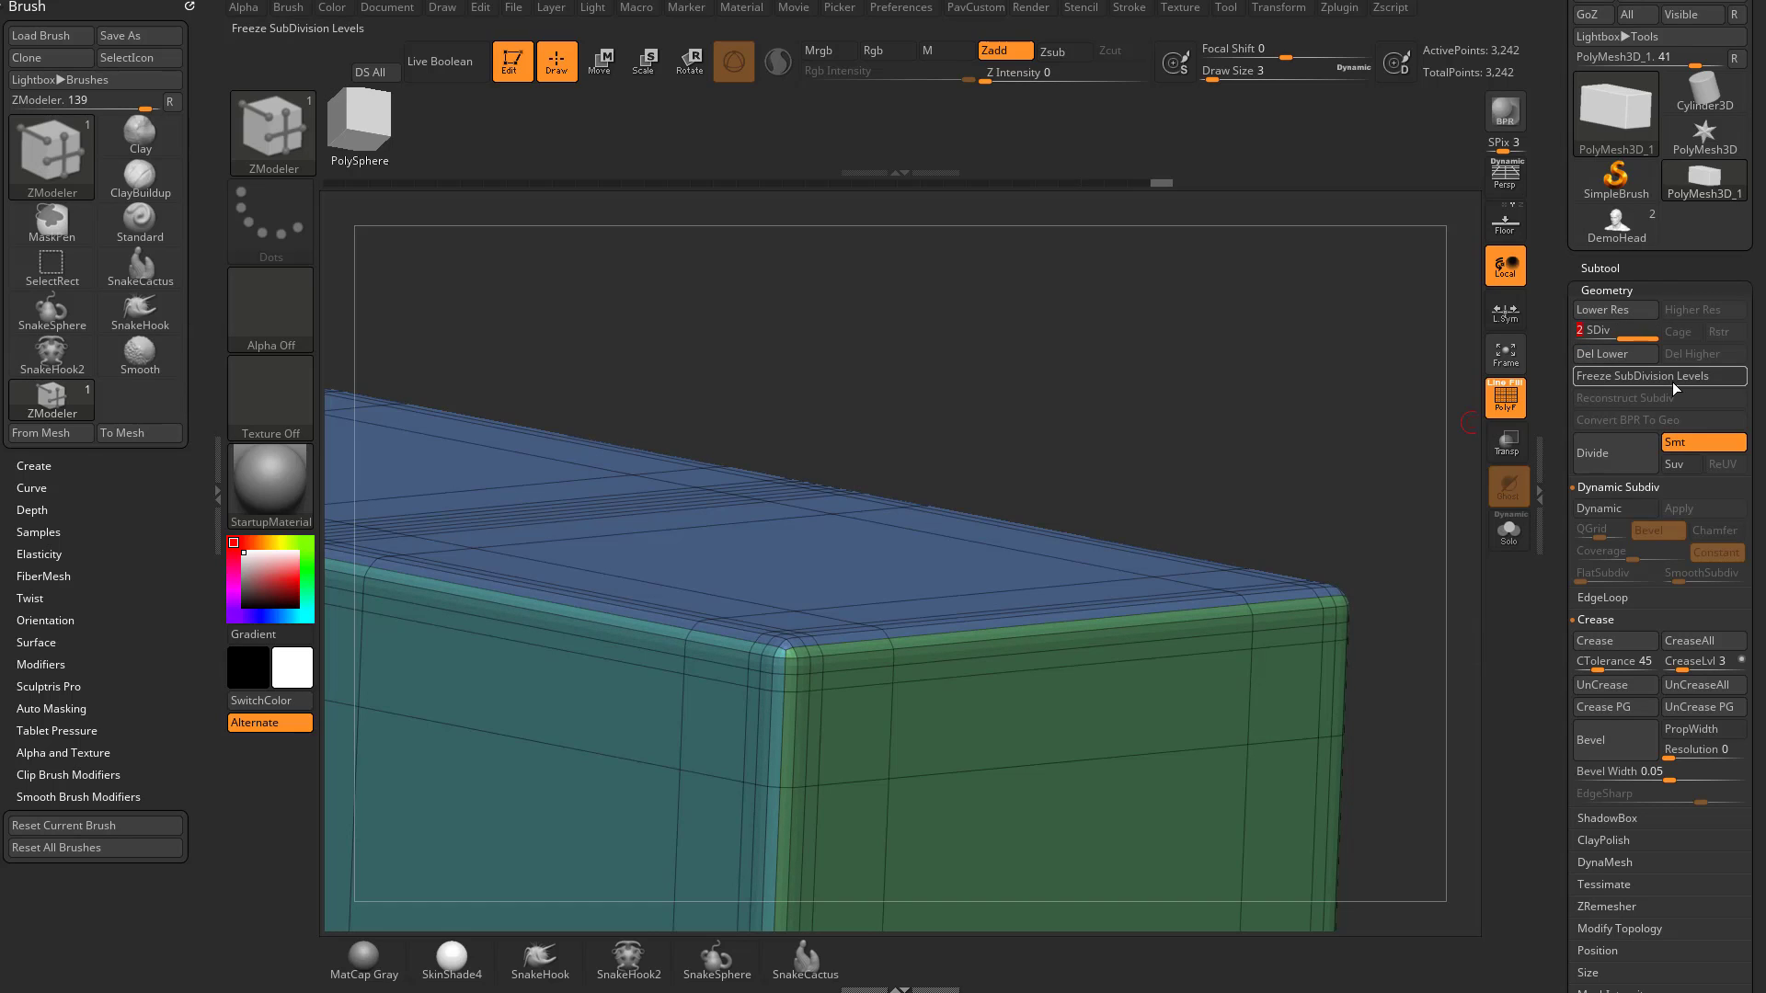
Undo the applied subdivision levels to bring the box back to its live Dynamic Subdiv state
{"action": "key", "text": "ctrl+z"}
{"action": "key", "text": "ctrl+z"}
{"action": "key", "text": "ctrl+z"}
{"action": "key", "text": "ctrl+z"}
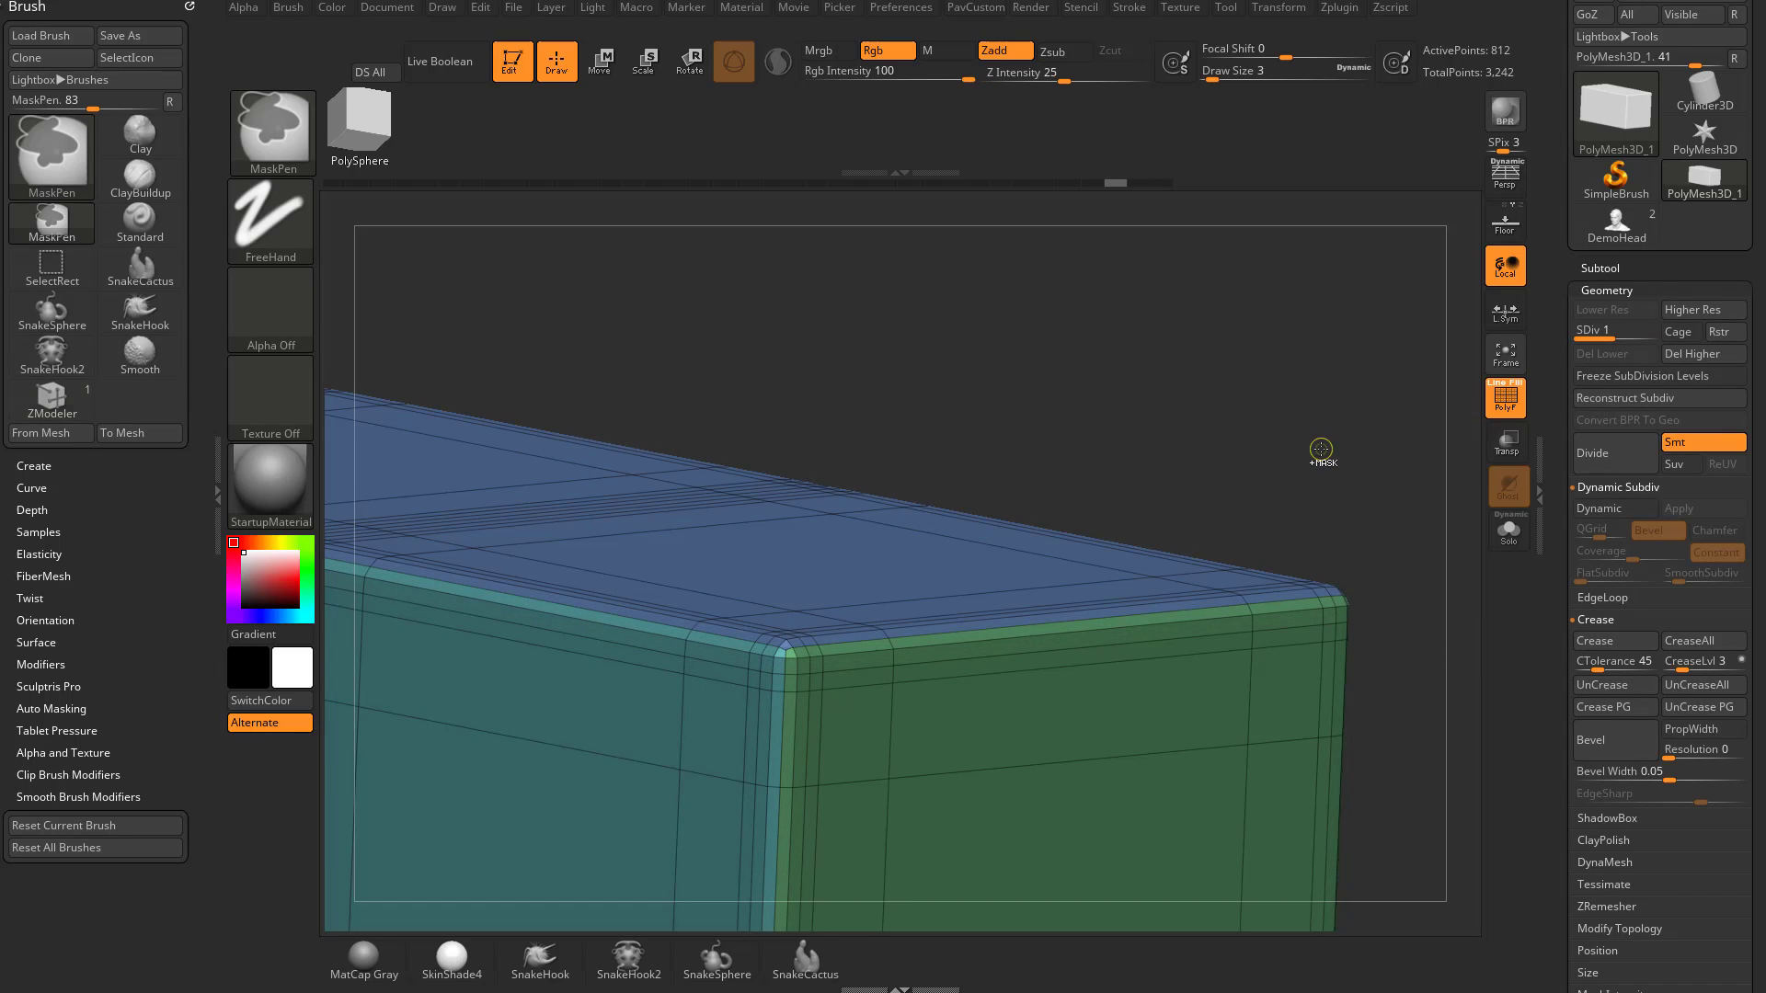
{"action": "key", "text": "ctrl+z"}
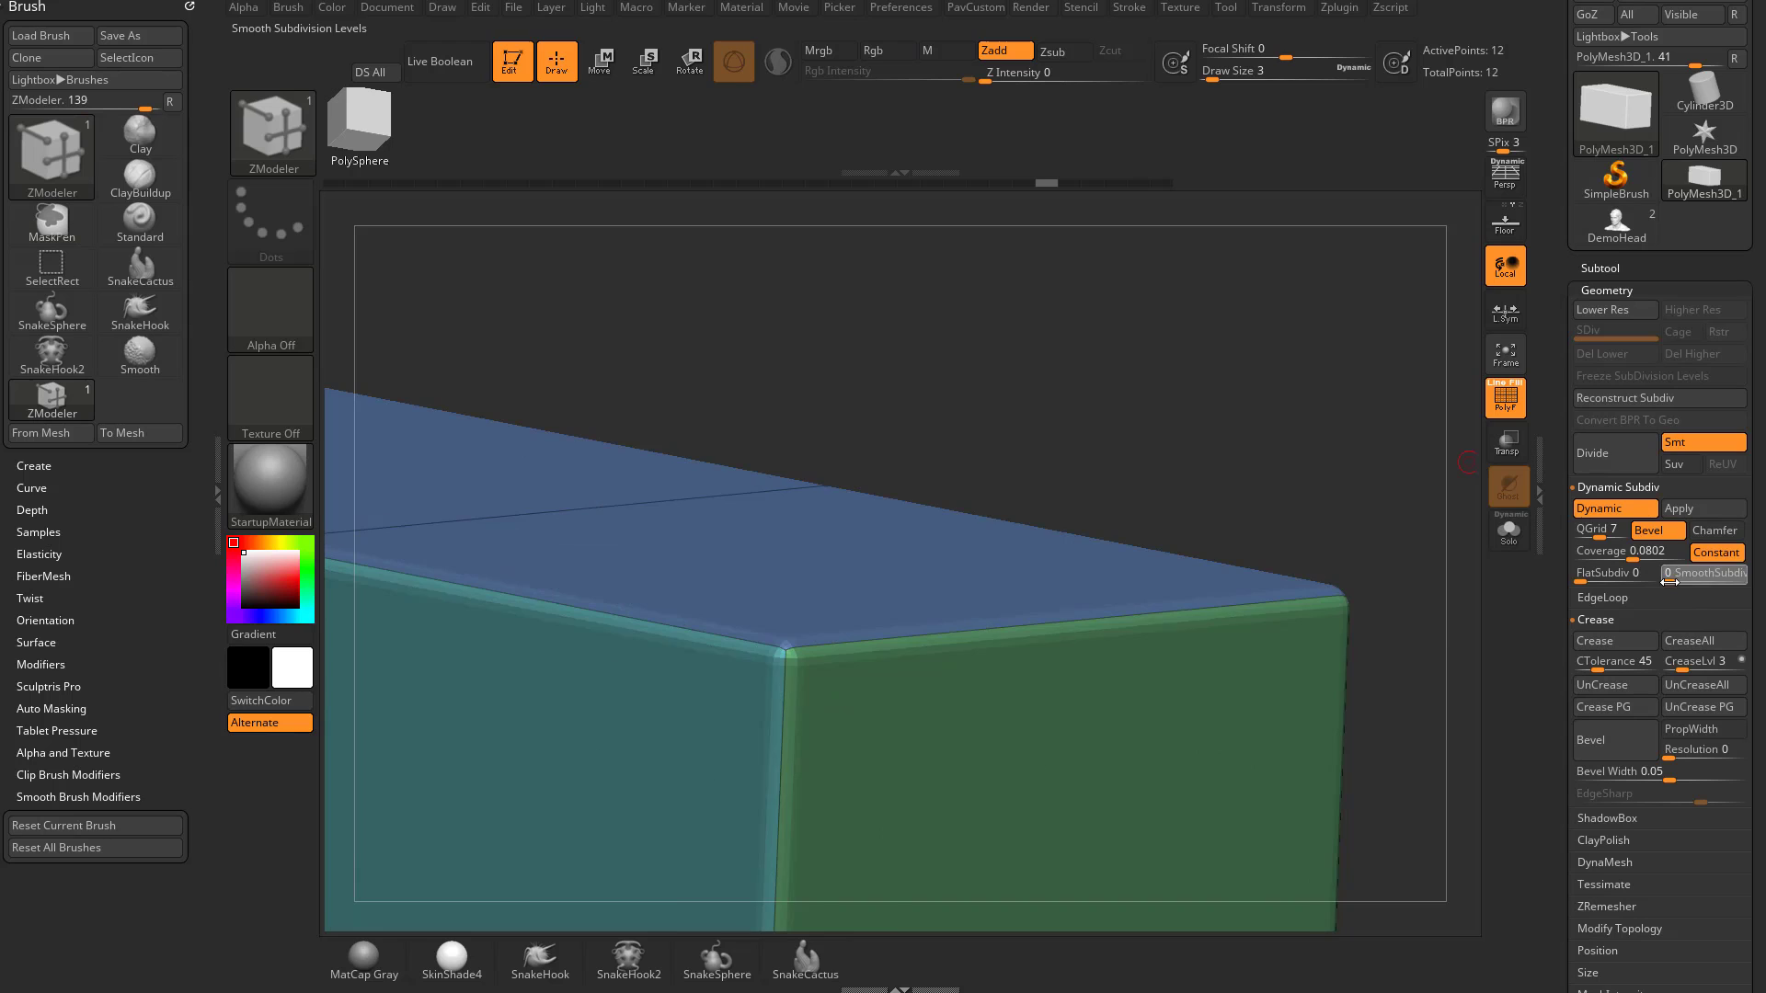
Set SmoothSubdiv to 0 and QGrid Coverage to 0.1047 for a wider bevel on the box's edges
{"action": "left_click_drag", "start_coordinate": [1670, 581], "coordinate": [1639, 614]}
{"action": "left_click_drag", "start_coordinate": [1612, 551], "coordinate": [1624, 555]}
{"action": "left_click_drag", "start_coordinate": [1427, 543], "coordinate": [1212, 463]}
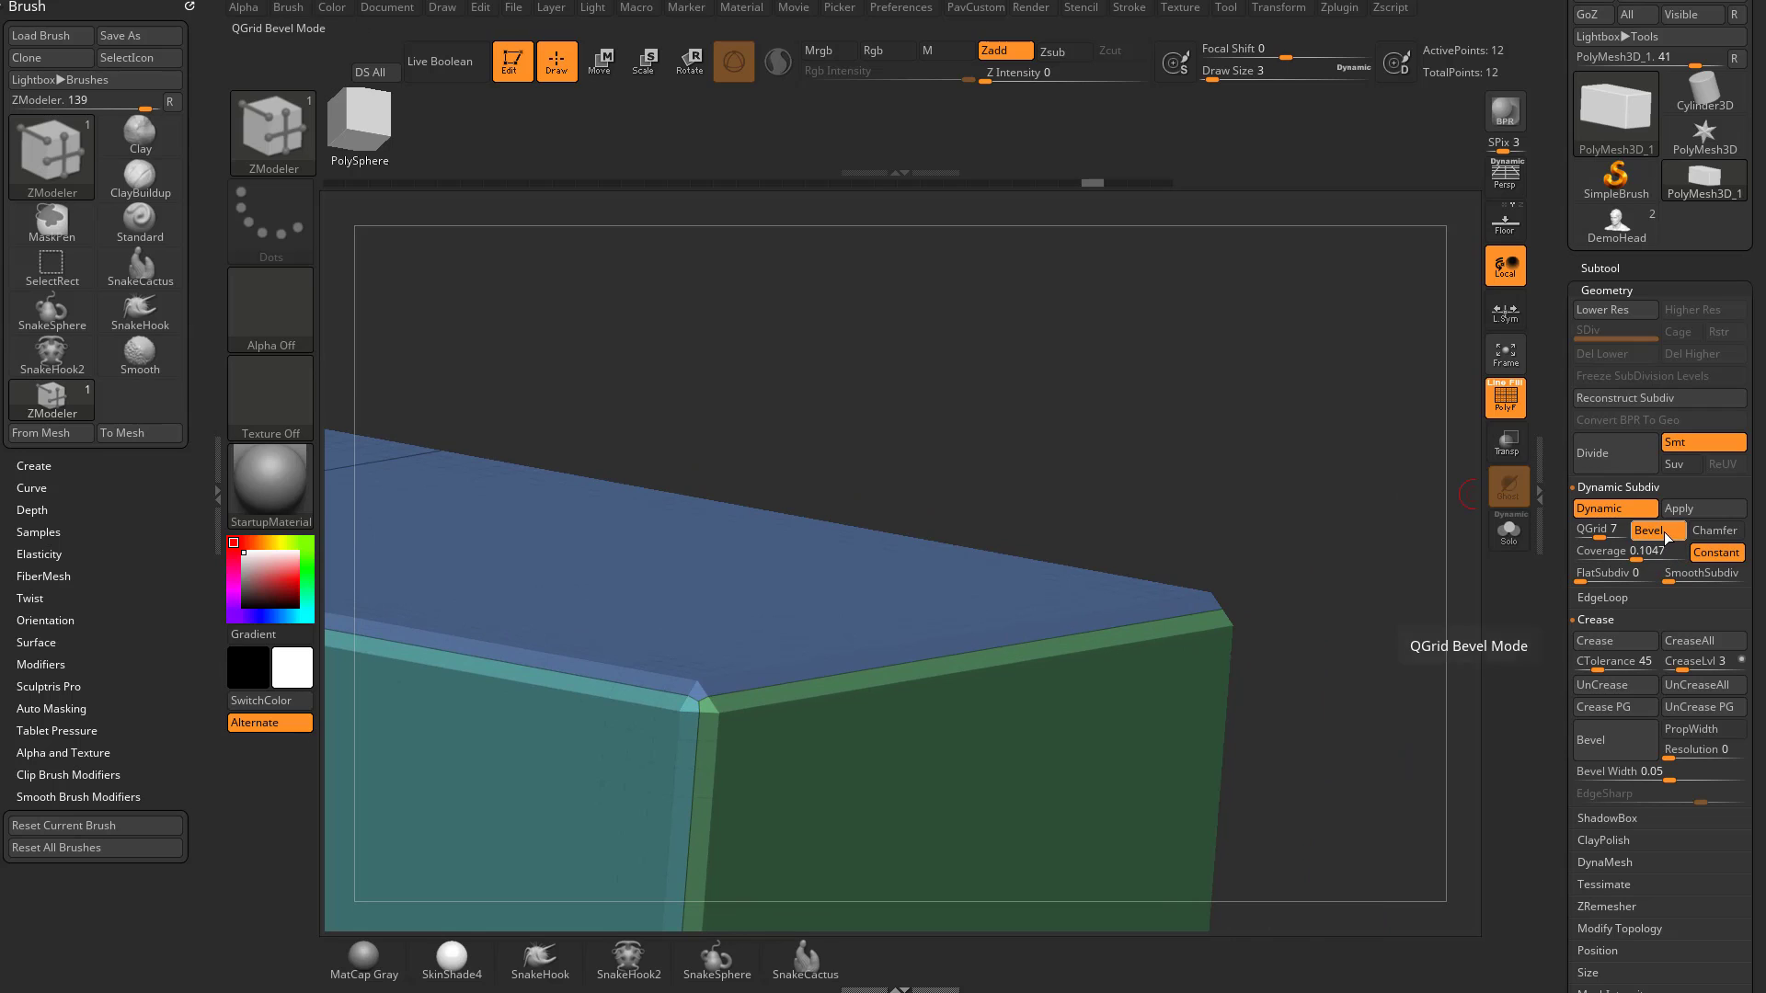
Turn off QGrid Bevel, apply the subdivision to the box, and try to reconstruct a lower subdivision level
{"action": "left_click", "coordinate": [1664, 537]}
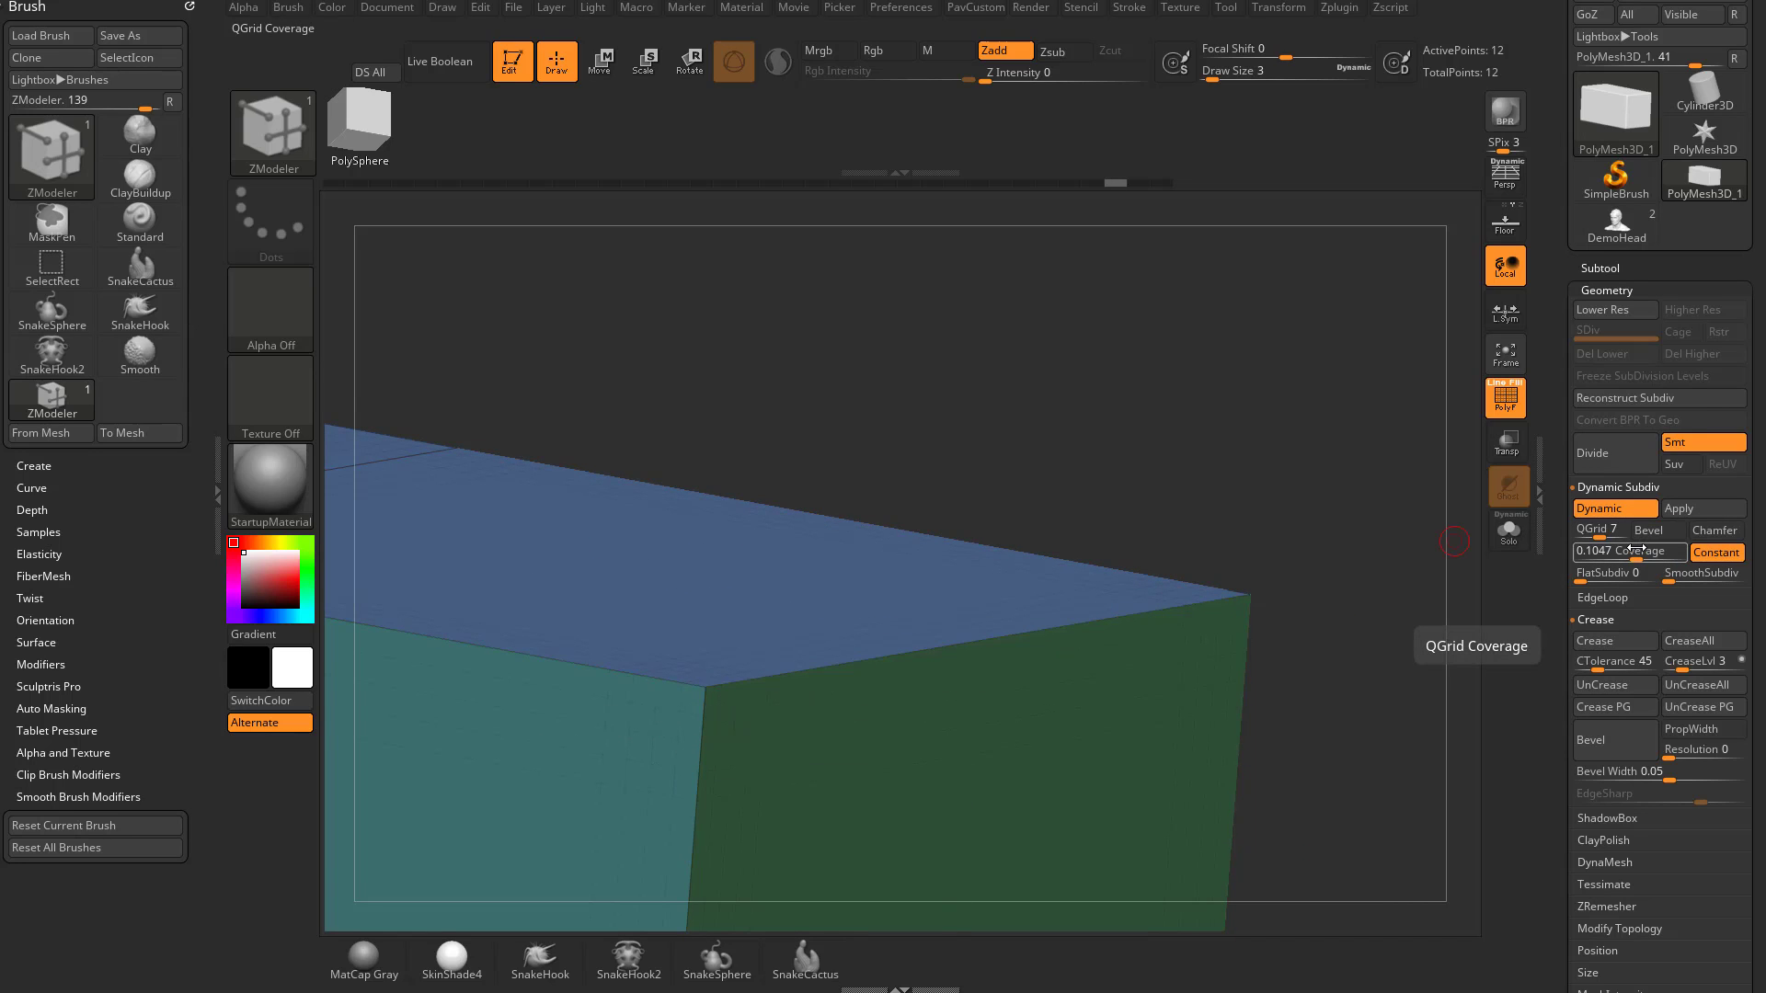
{"action": "left_click", "coordinate": [1678, 510]}
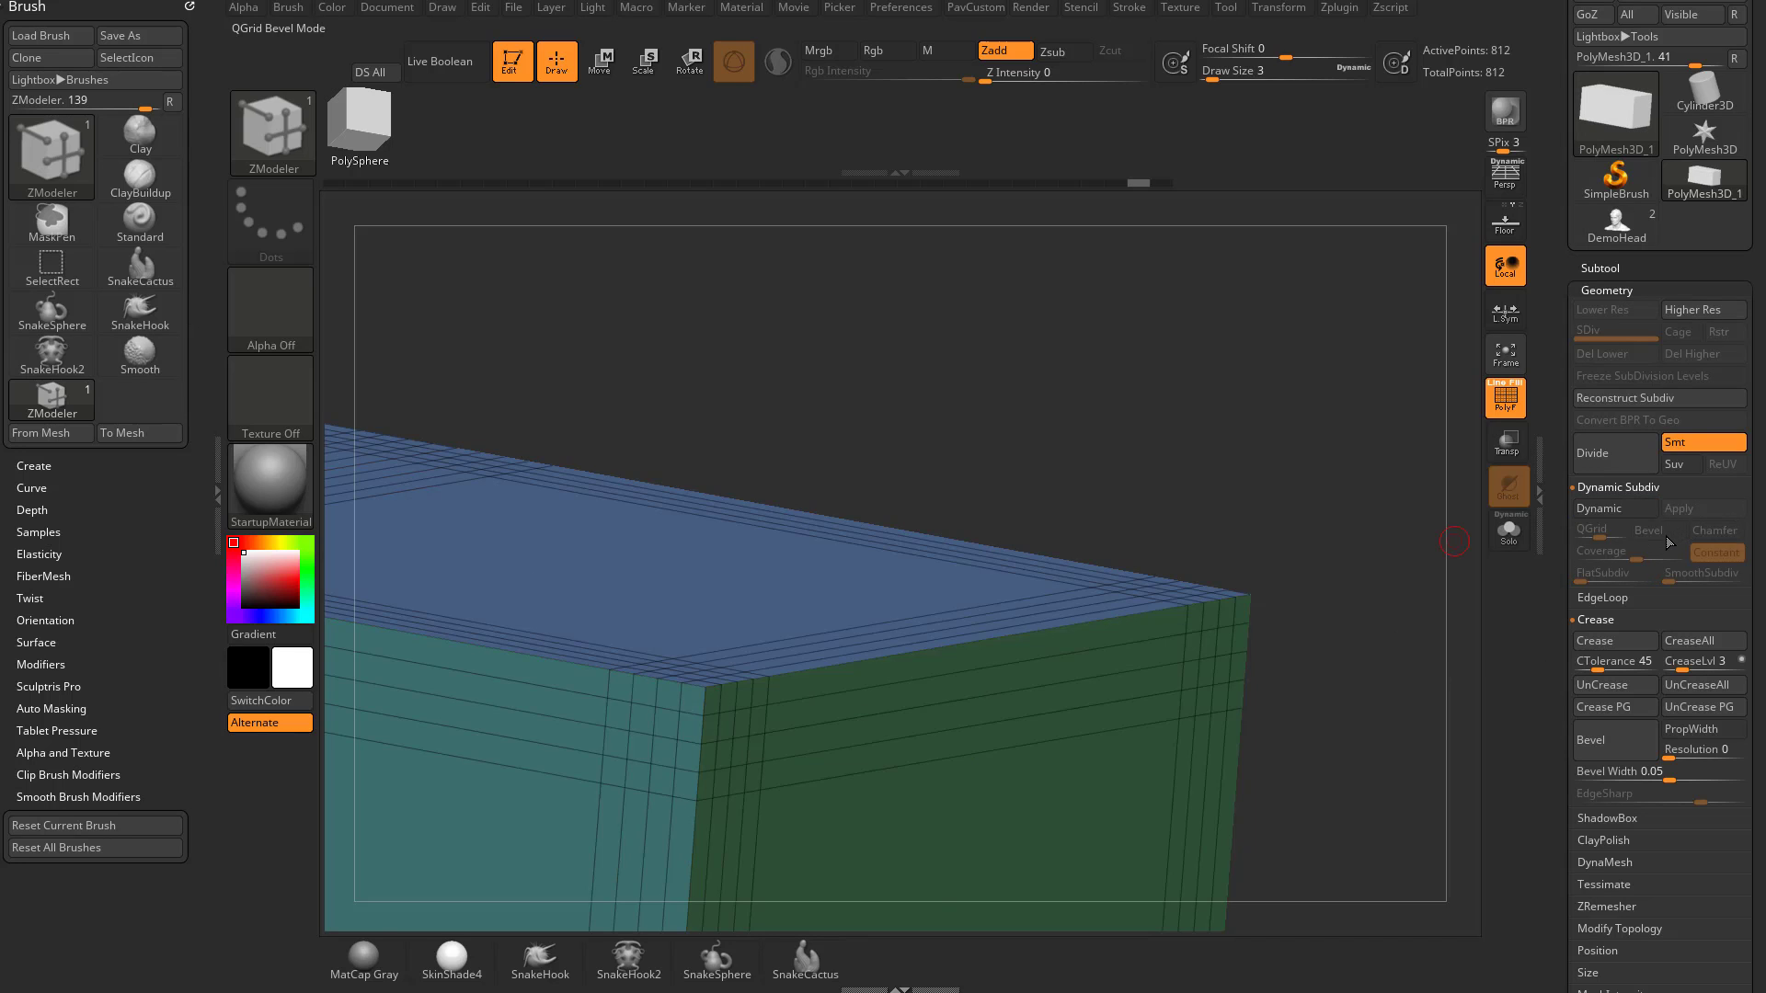
{"action": "left_click_drag", "start_coordinate": [1329, 540], "coordinate": [1353, 569]}
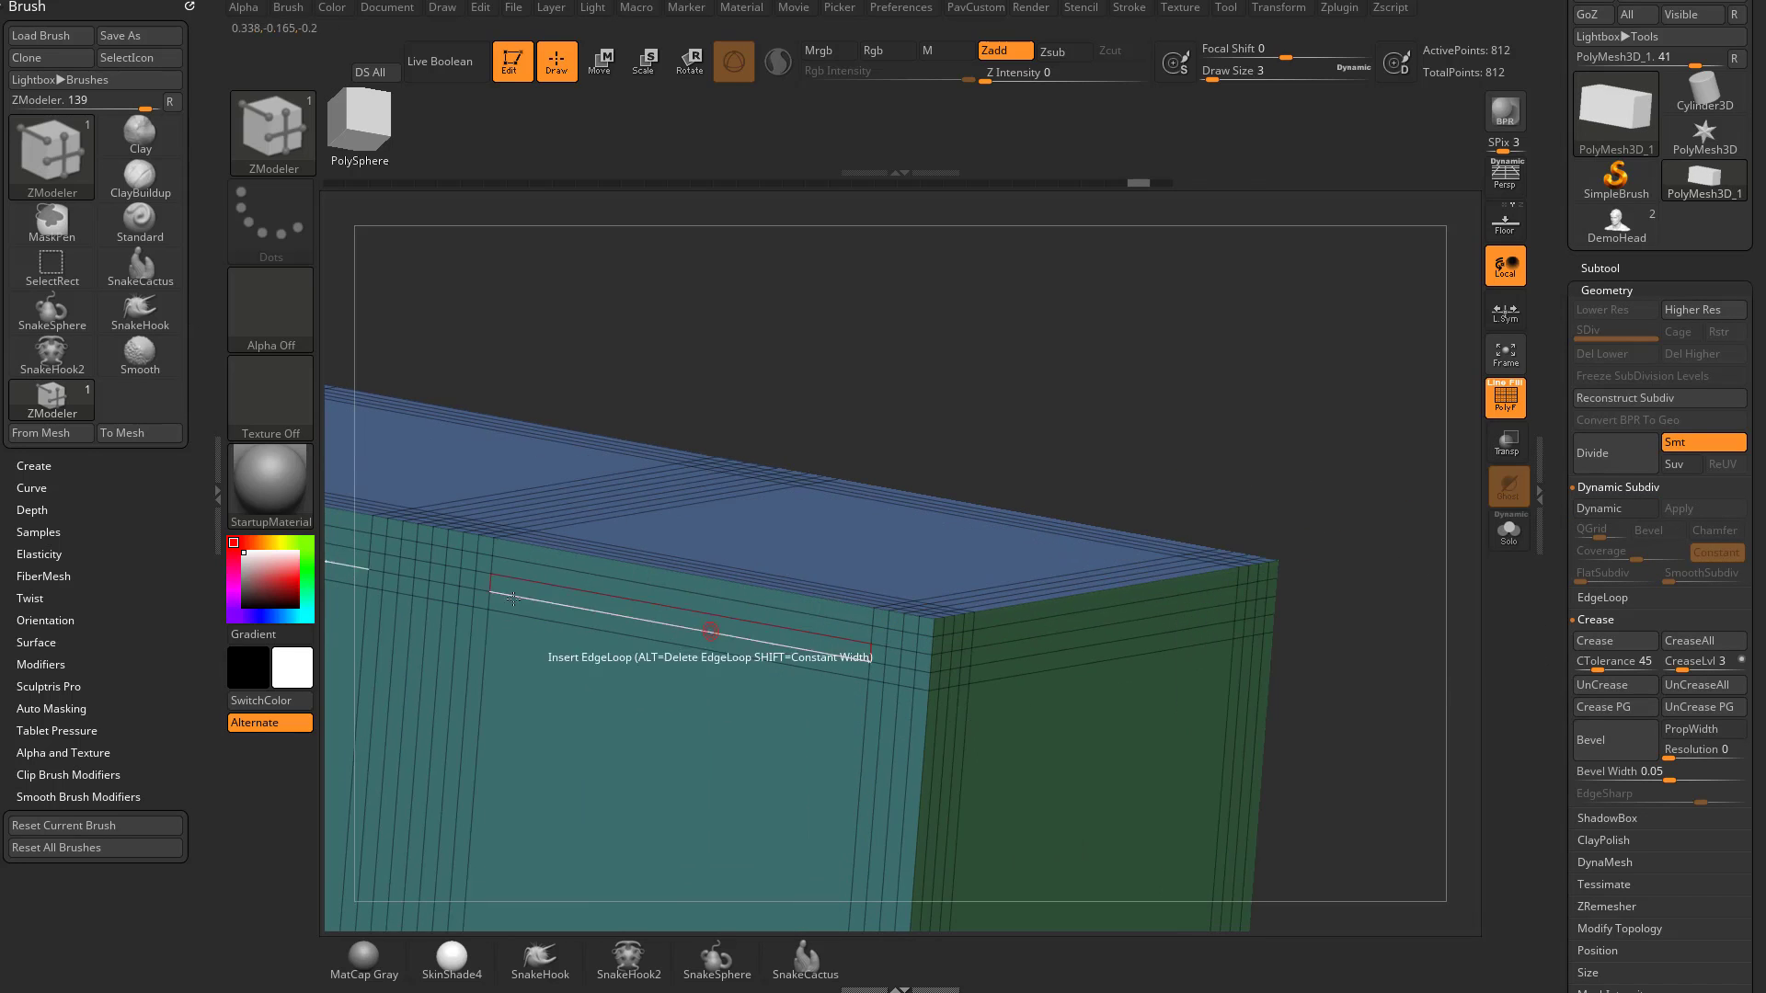
{"action": "left_click", "coordinate": [1648, 404]}
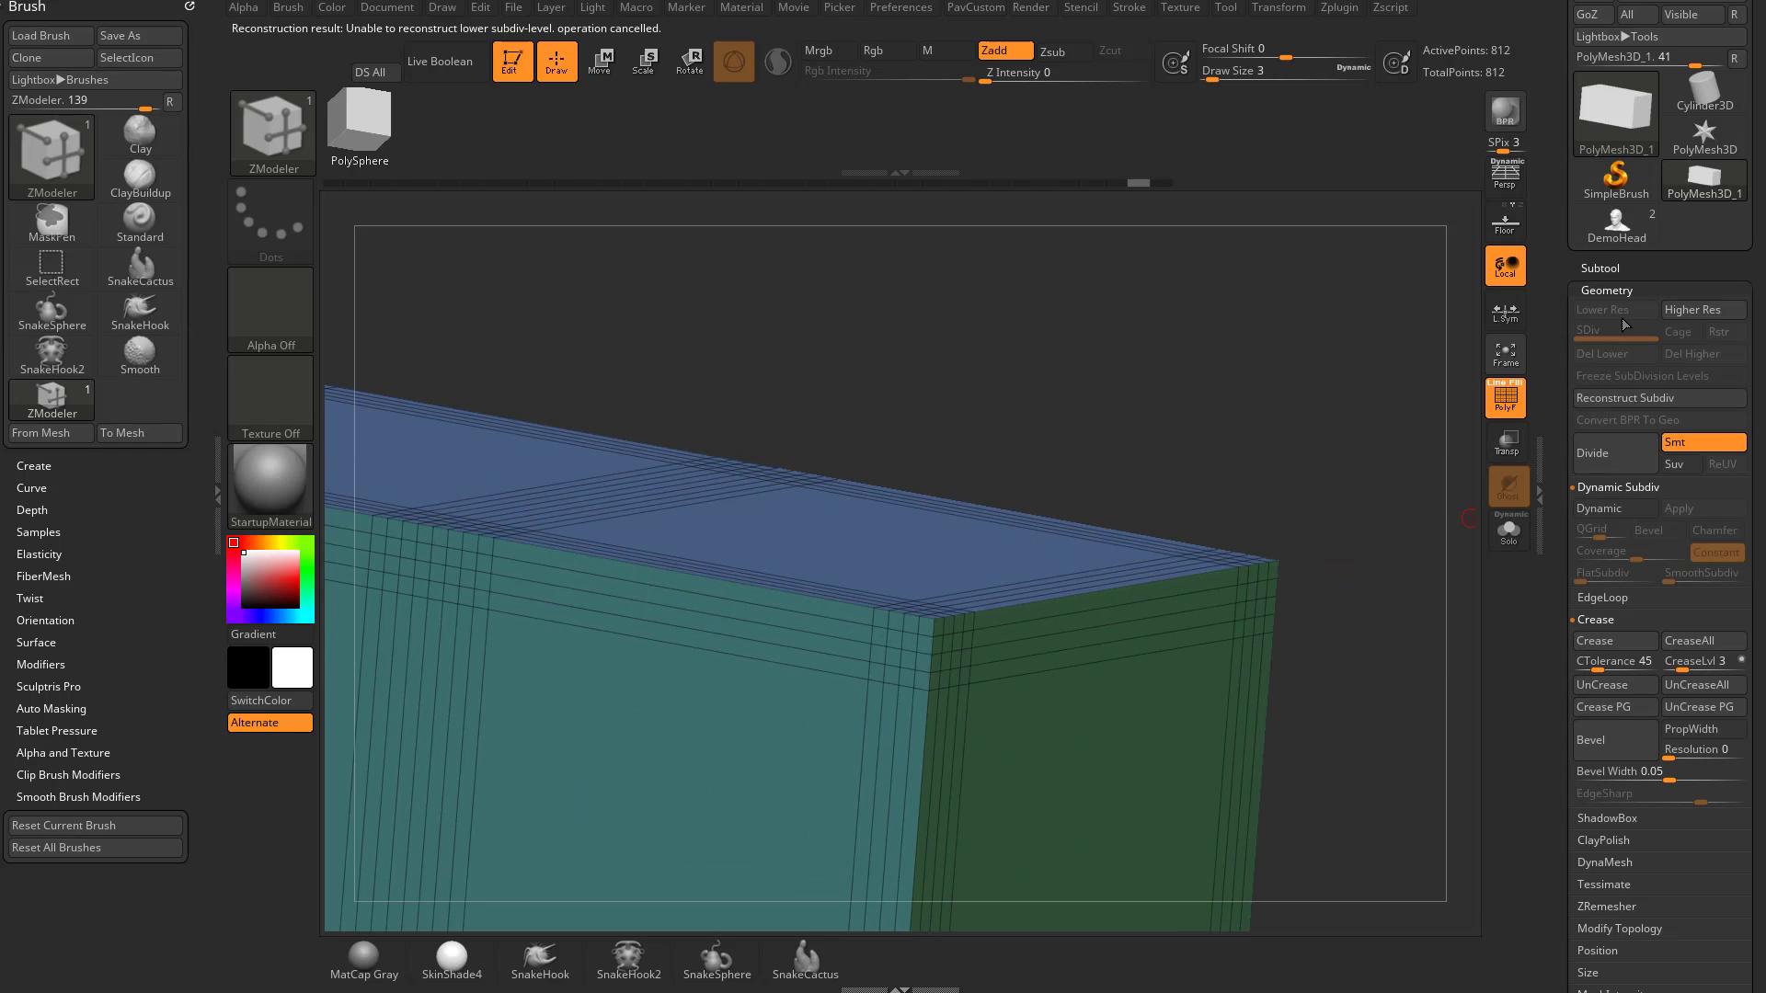
Examine the unbeveled edge loops over the whole box and undo the applied subdivision
{"action": "left_click_drag", "start_coordinate": [1374, 419], "coordinate": [1195, 426], "text": "alt"}
{"action": "left_click_drag", "start_coordinate": [1313, 417], "coordinate": [1324, 460]}
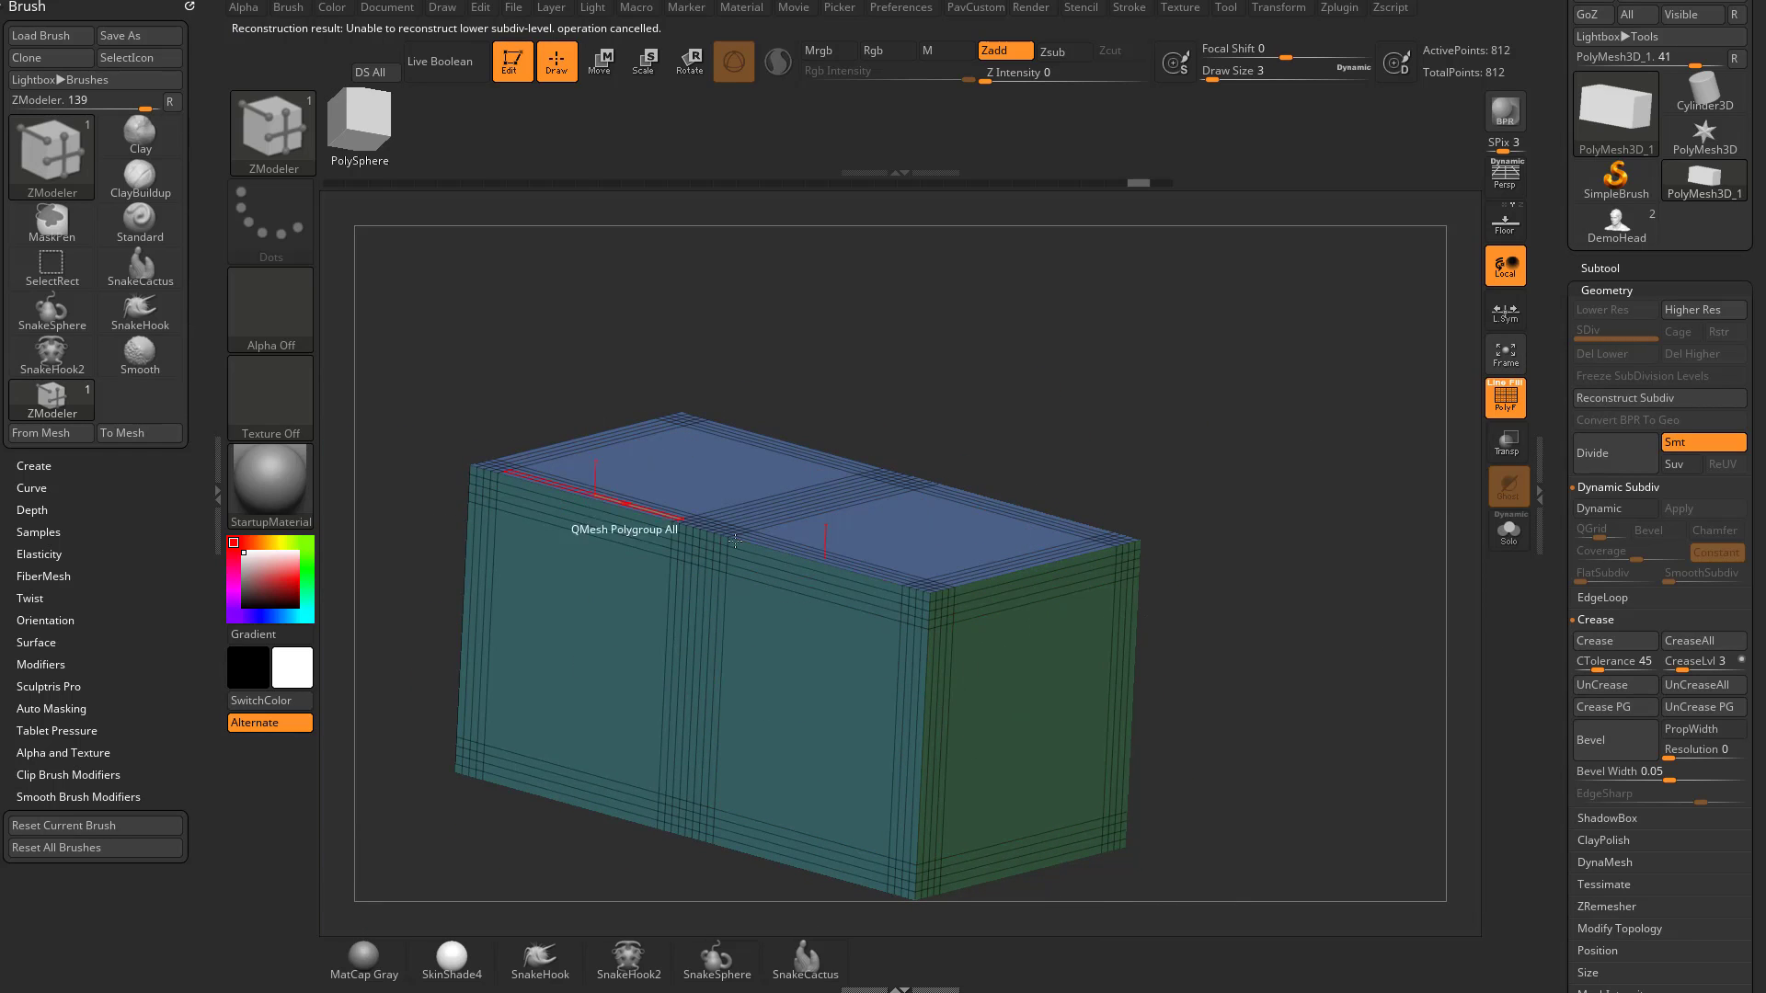
{"action": "left_click_drag", "start_coordinate": [1334, 519], "coordinate": [1279, 589], "text": "alt"}
{"action": "left_click_drag", "start_coordinate": [1368, 367], "coordinate": [1261, 368], "text": "alt"}
{"action": "key", "text": "d"}
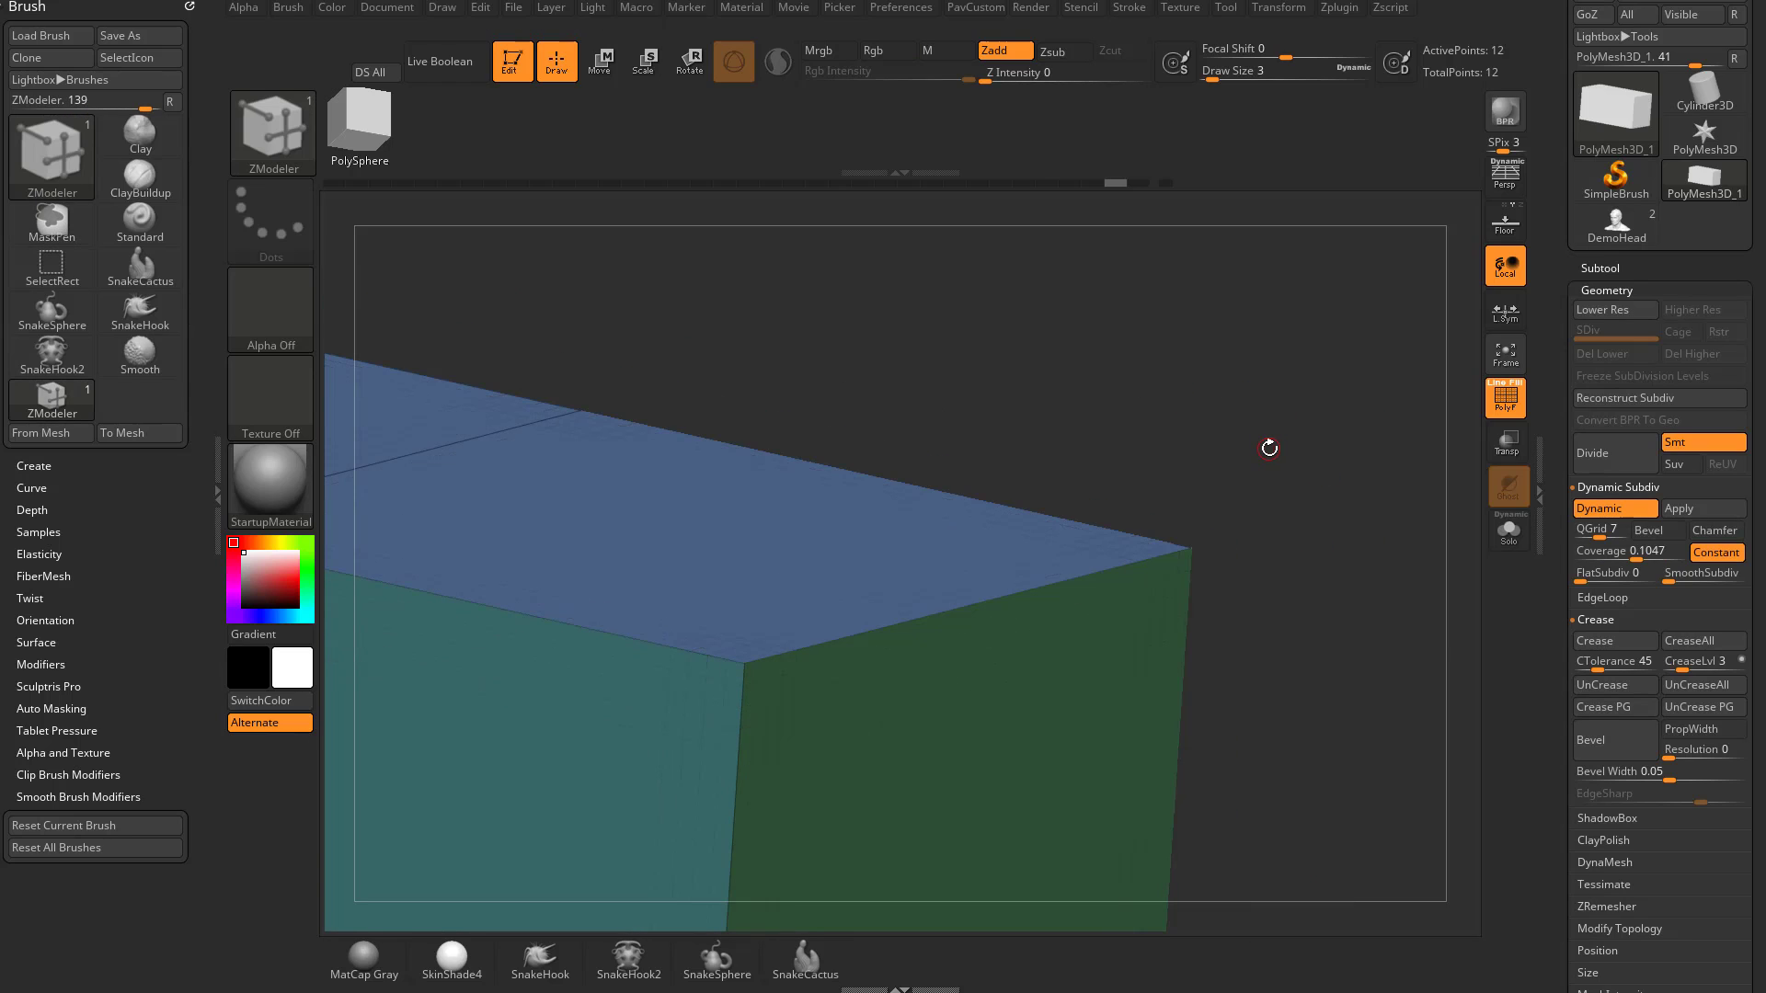
Re-enable Bevel for comparison, switch QGrid to Chamfer mode alone, and examine the box's chamfered corner
{"action": "left_click", "coordinate": [1649, 530]}
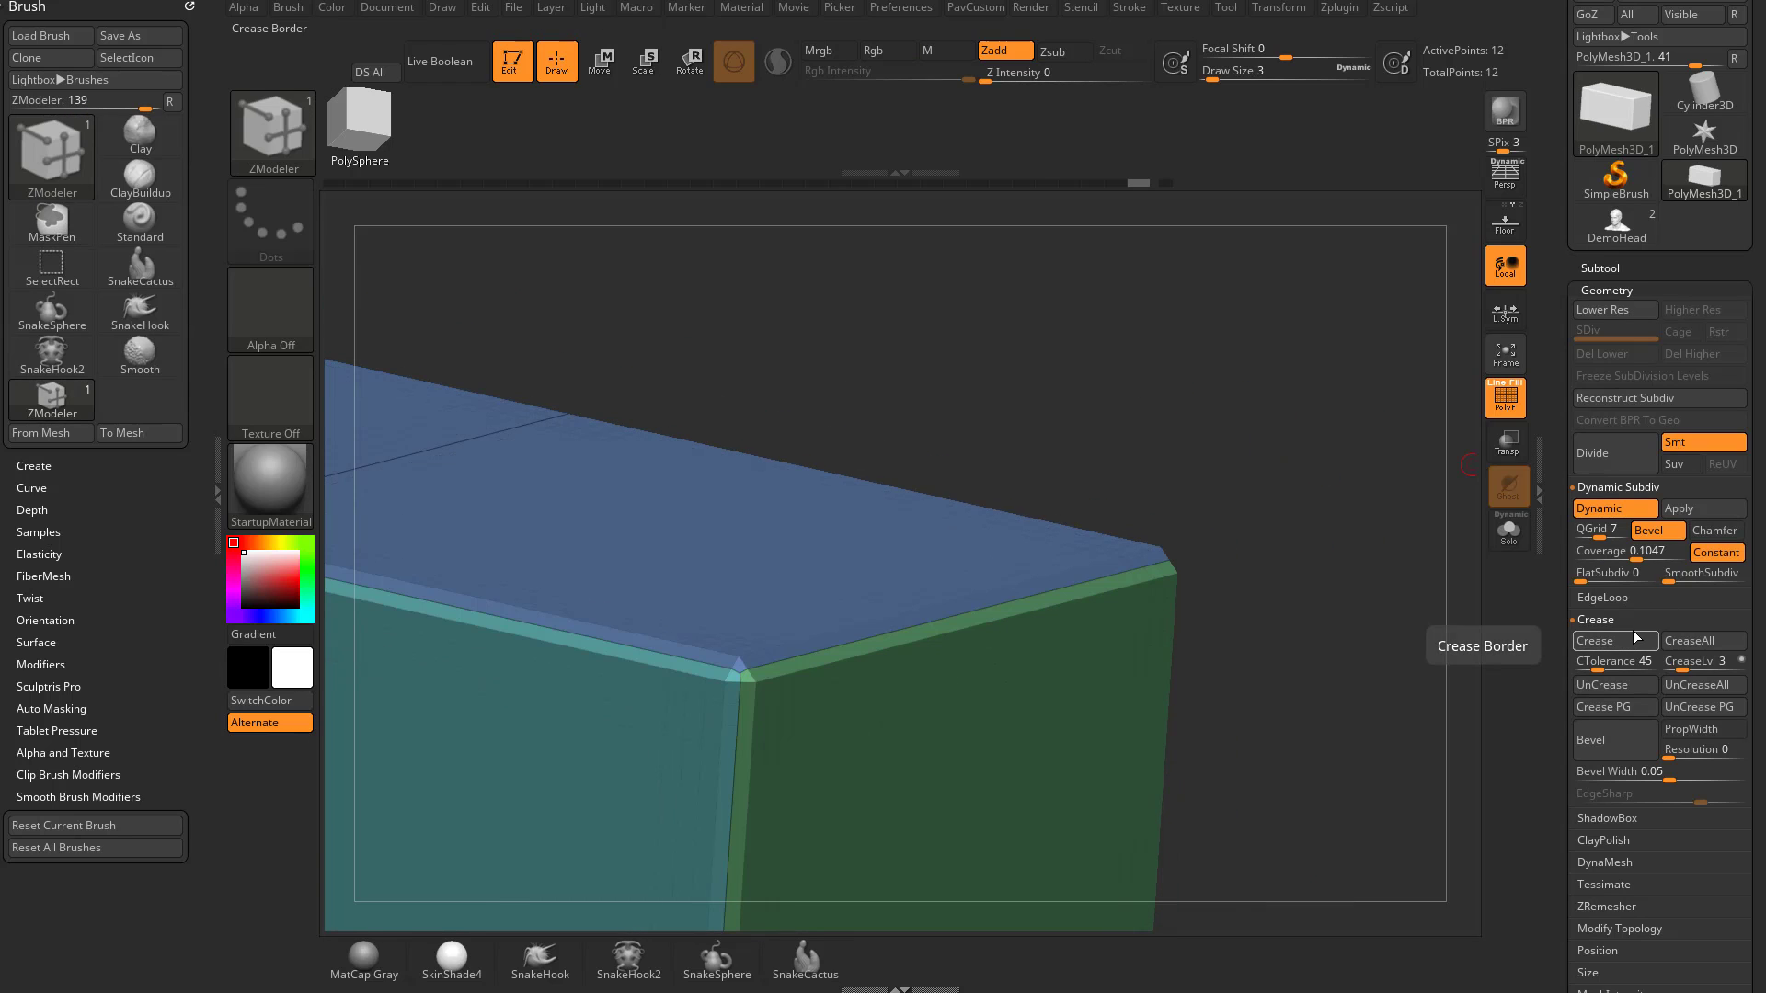
{"action": "left_click", "coordinate": [1714, 530]}
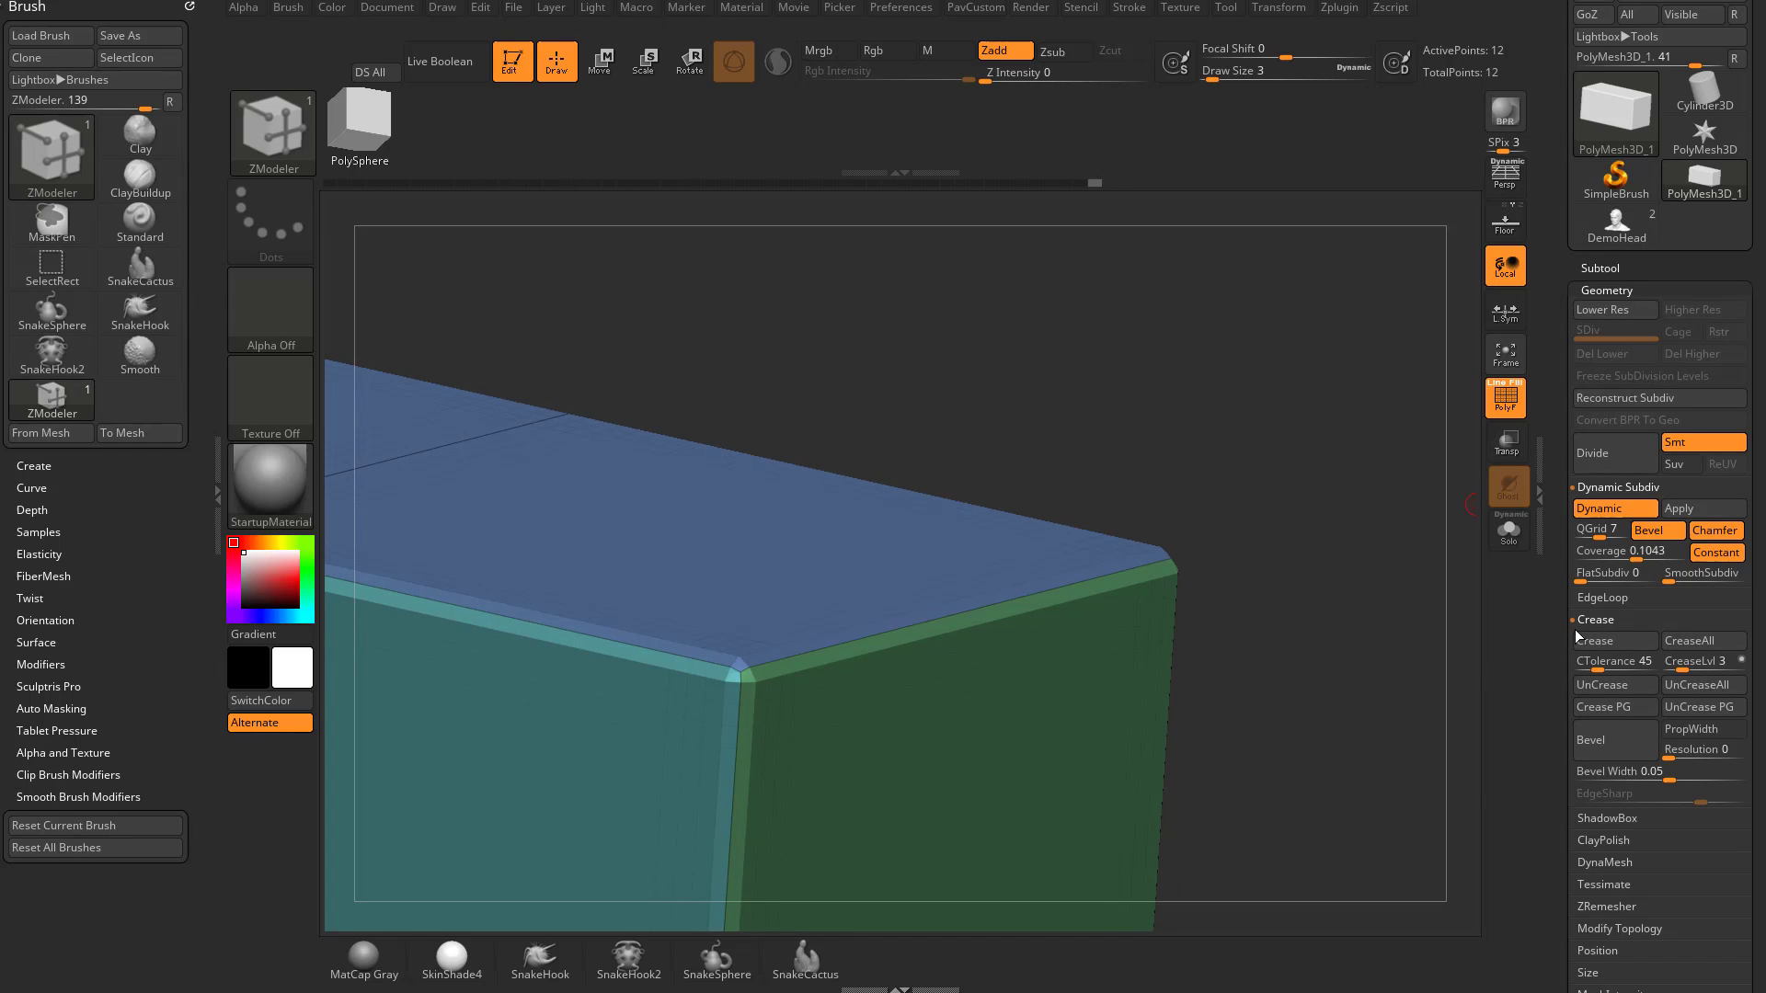
{"action": "left_click", "coordinate": [1647, 534]}
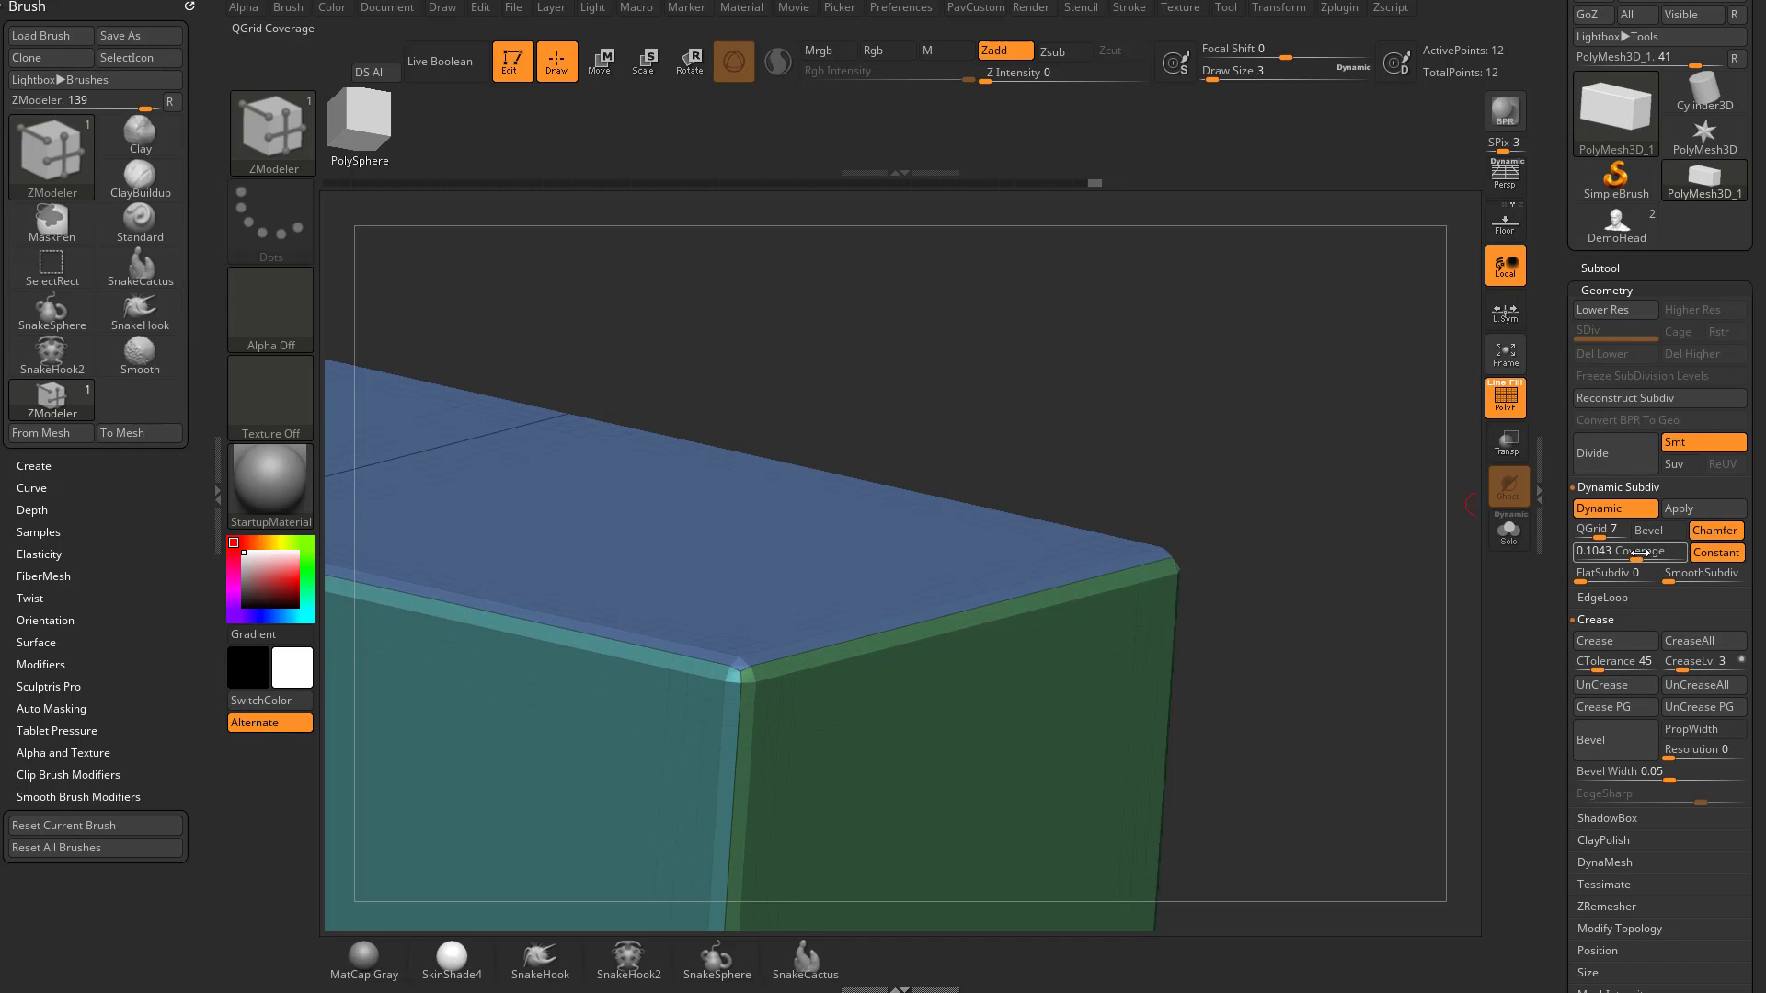
{"action": "mouse_move", "coordinate": [1392, 597]}
{"action": "left_mouse_down"}
{"action": "mouse_move", "coordinate": [1395, 552]}
{"action": "mouse_move", "coordinate": [1386, 564]}
{"action": "left_mouse_up"}
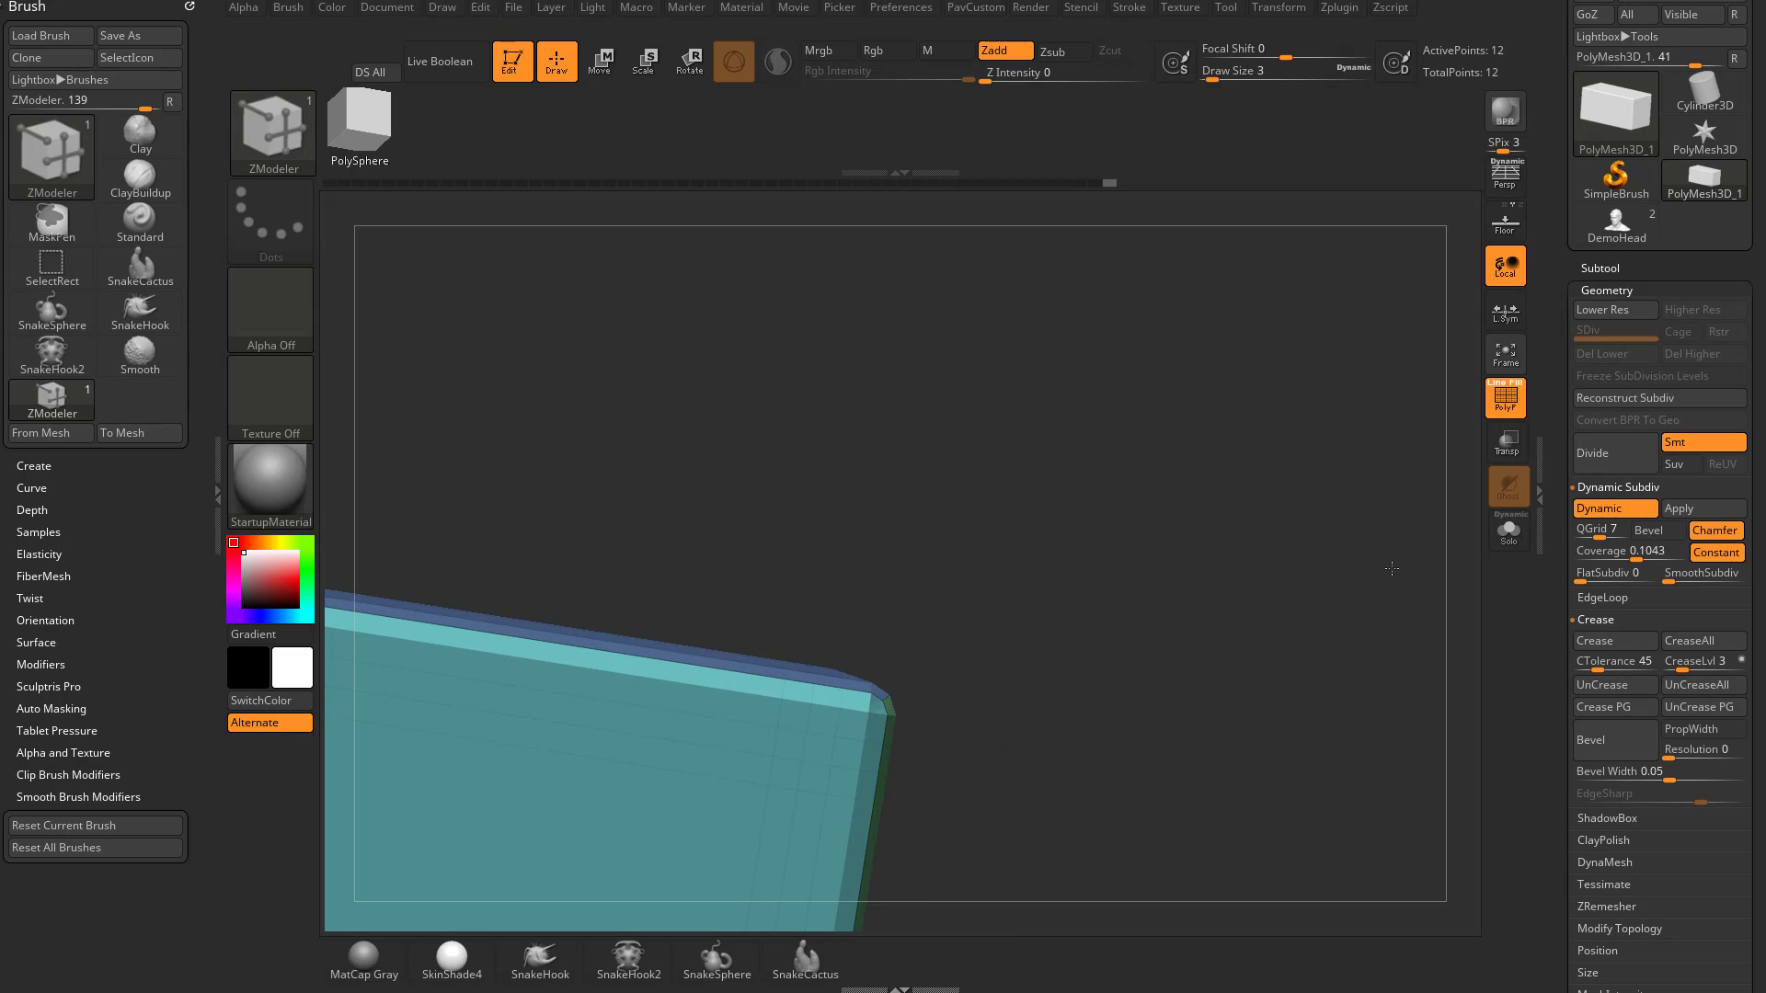
{"action": "left_click_drag", "start_coordinate": [1148, 611], "coordinate": [1096, 664]}
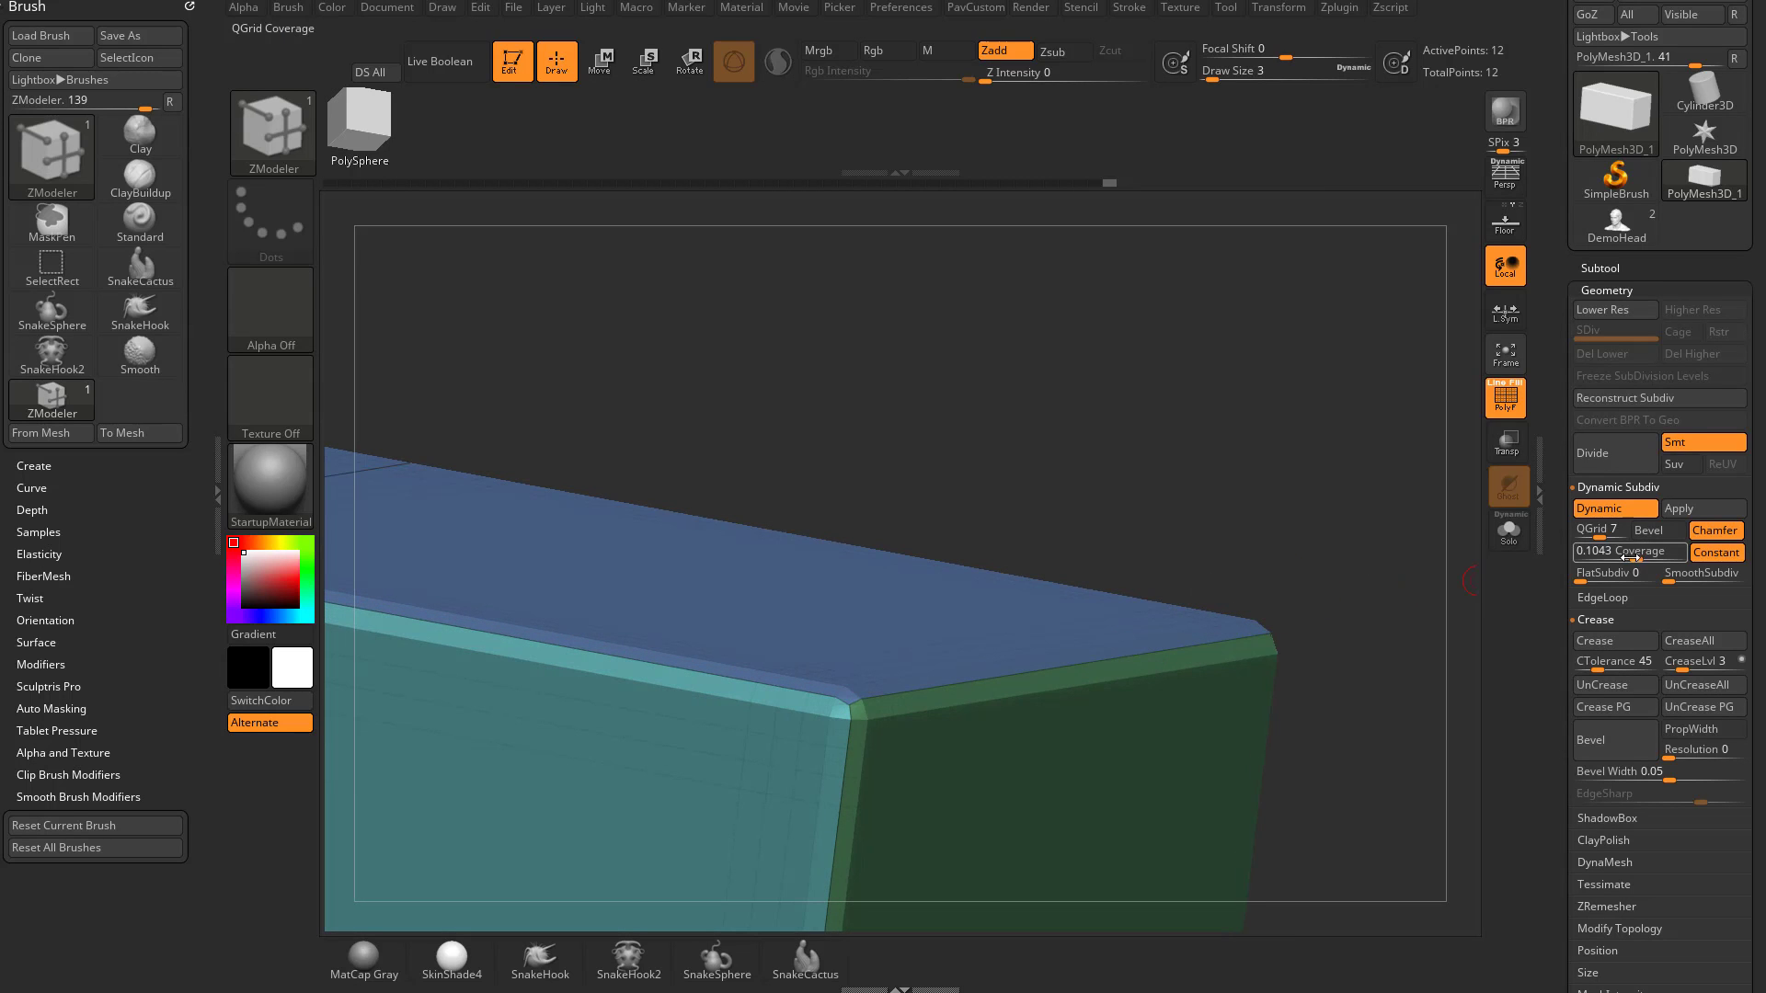
Set Coverage to 0.0919, QGrid to 6 and SmoothSubdiv to 1, and inspect the smoothed chamfers with the polyframe off and on
{"action": "left_click_drag", "start_coordinate": [1637, 555], "coordinate": [1541, 555]}
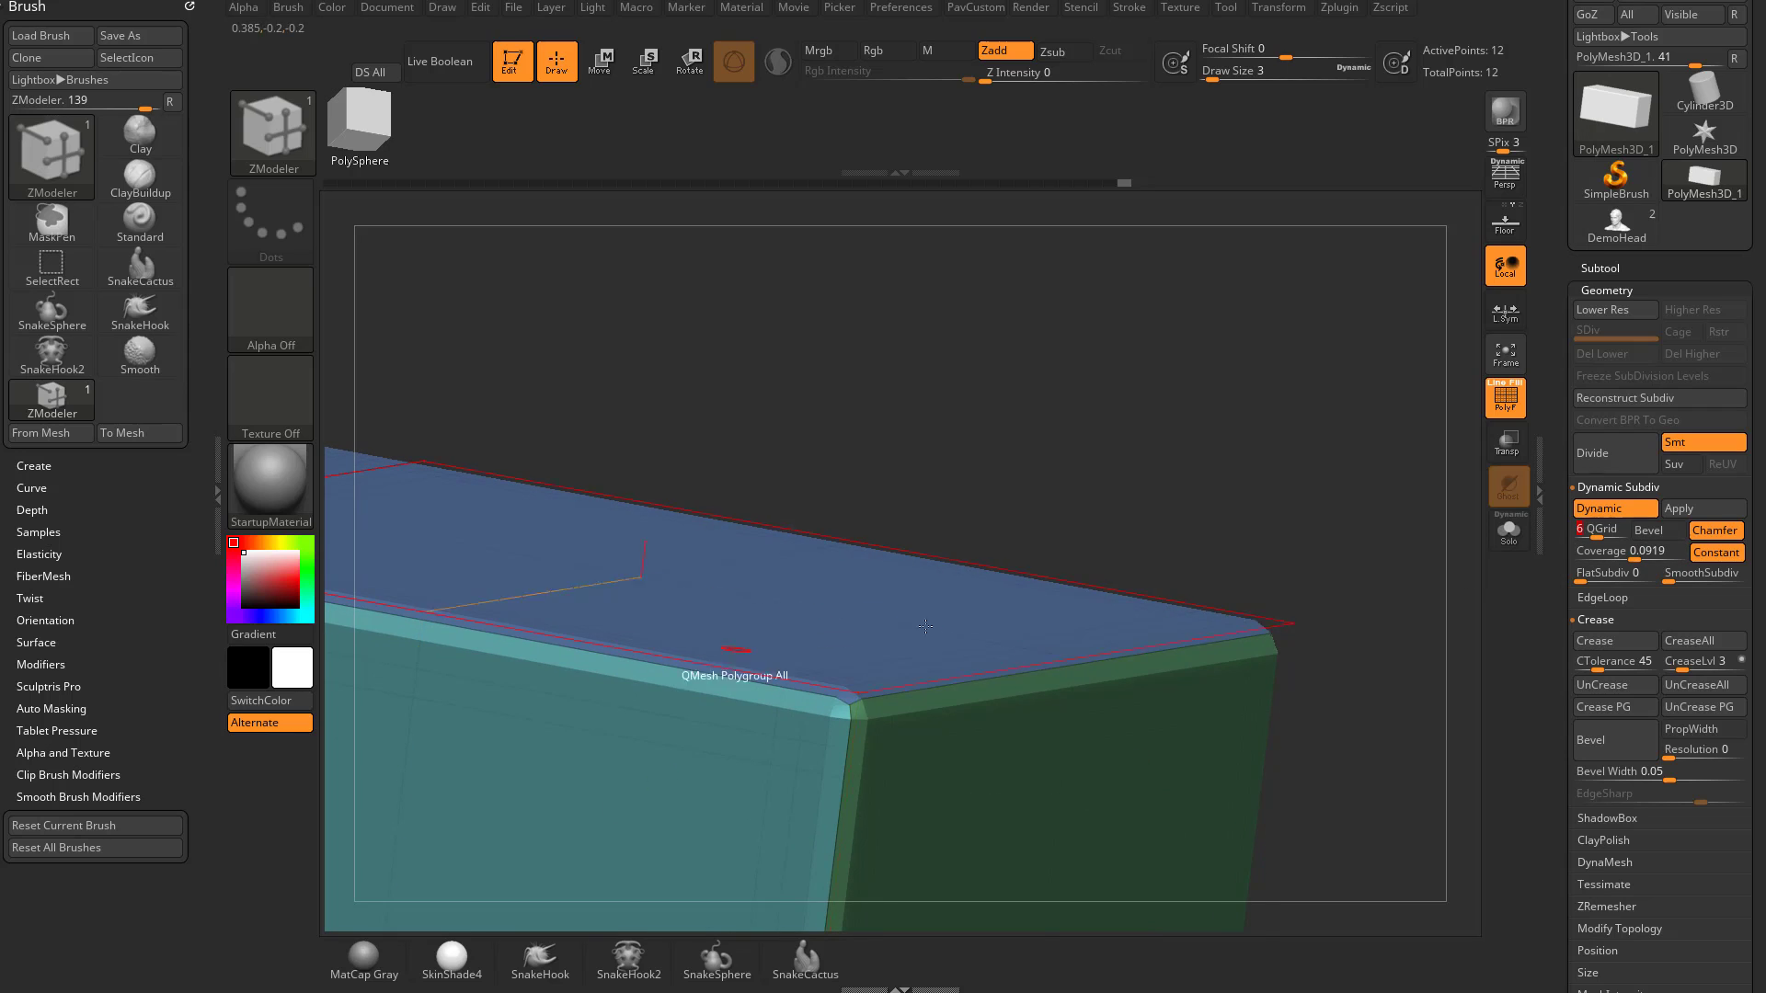
{"action": "left_click", "coordinate": [1674, 581]}
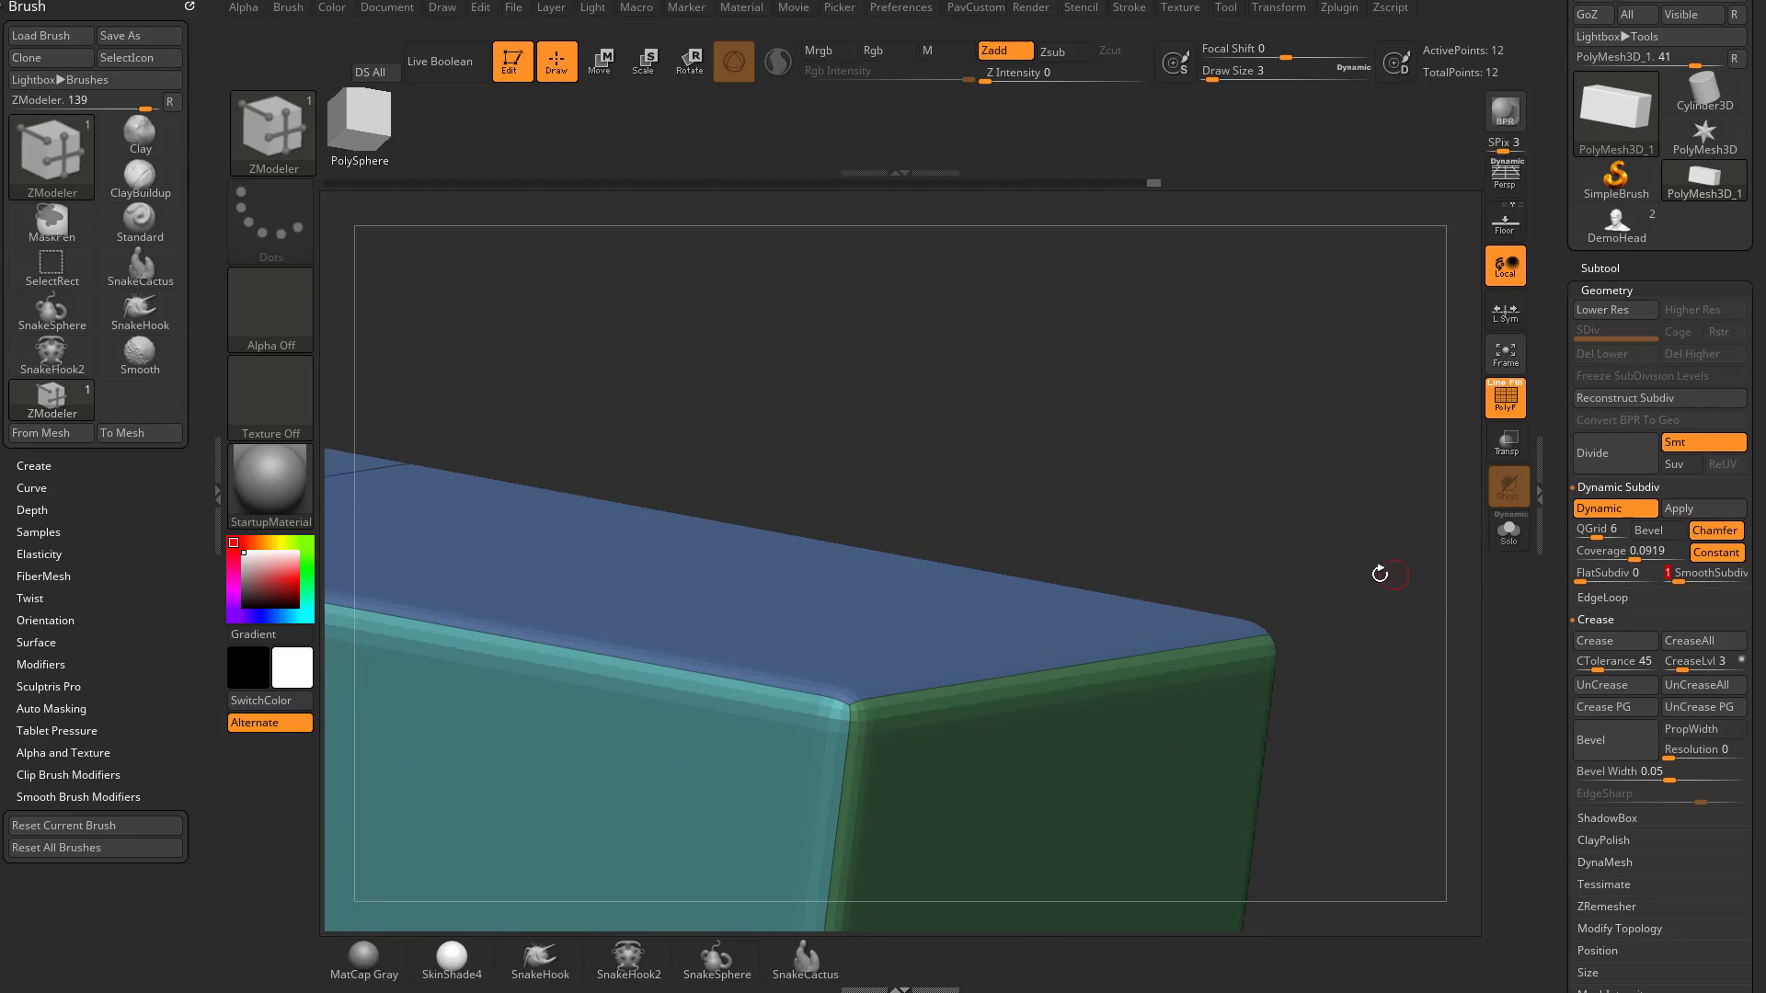
{"action": "left_click_drag", "start_coordinate": [1380, 574], "coordinate": [1408, 478], "text": "alt"}
{"action": "left_click", "coordinate": [1506, 399]}
{"action": "left_click_drag", "start_coordinate": [1325, 517], "coordinate": [1295, 491]}
{"action": "key", "text": "shift+f"}
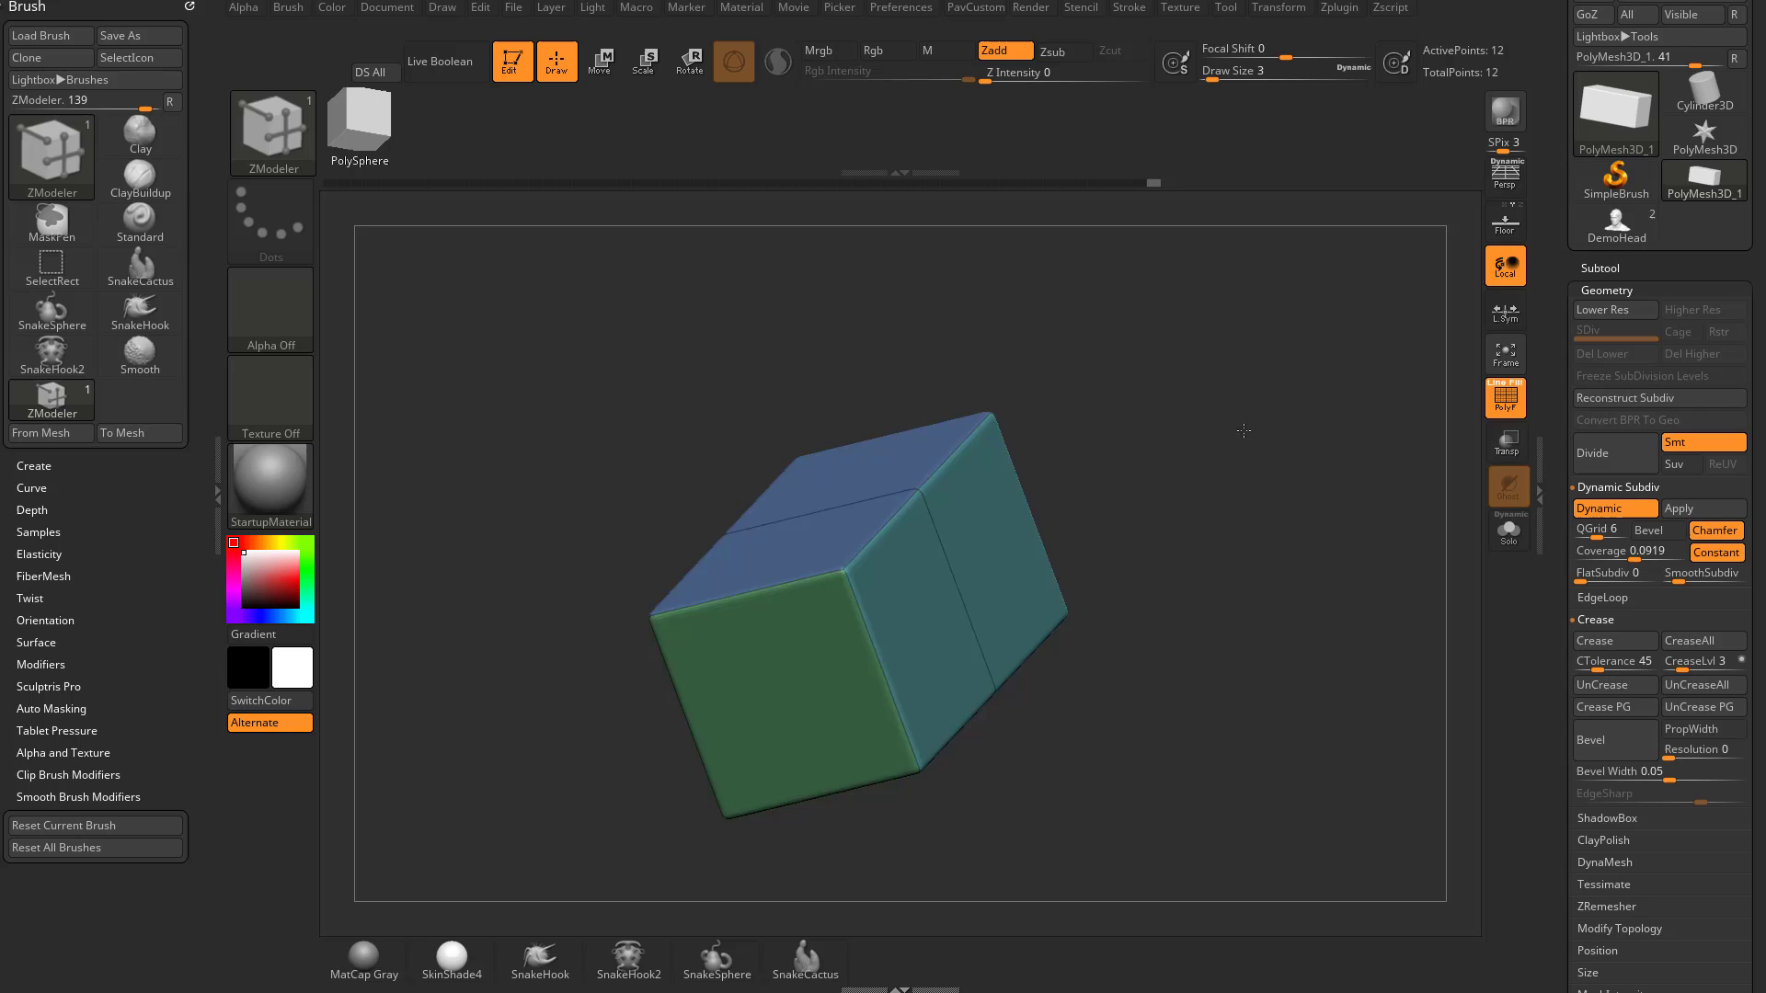
{"action": "left_click_drag", "start_coordinate": [1244, 431], "coordinate": [1140, 578]}
{"action": "key", "text": "space"}
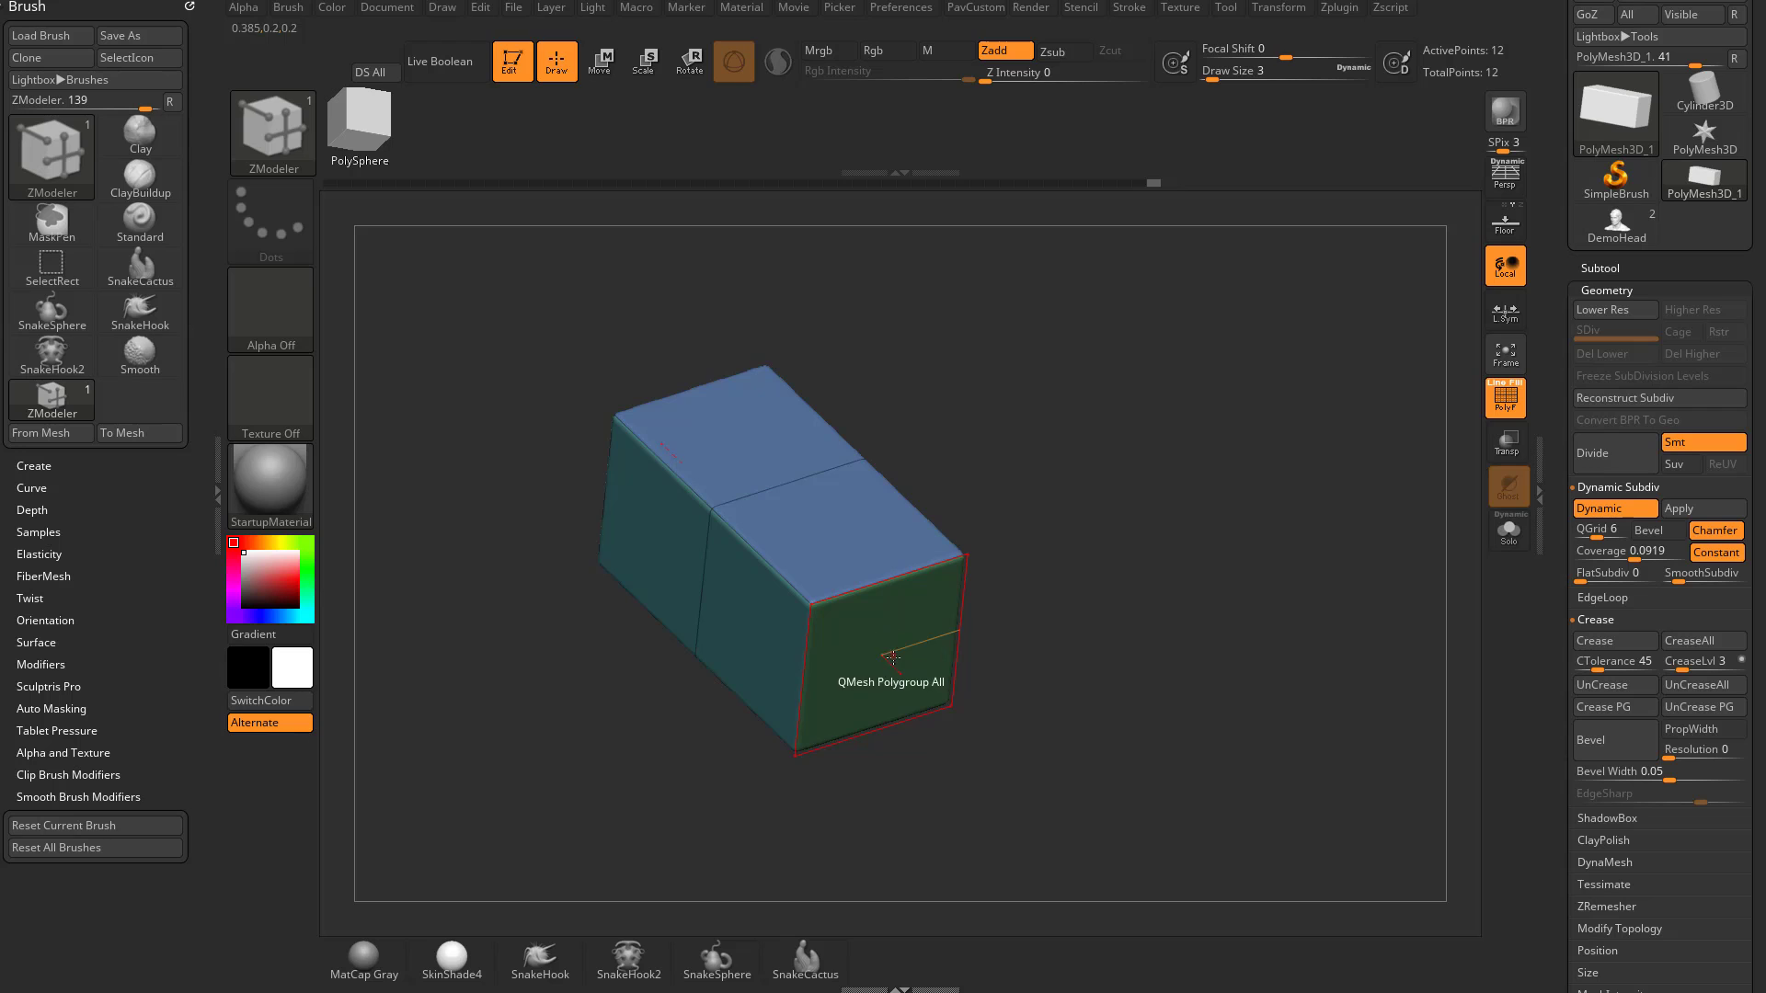
Extrude the box's end faces outward with QMesh Polygroup All, and undo the additional extrusion around the new end blocks
{"action": "left_click_drag", "start_coordinate": [893, 658], "coordinate": [1049, 839]}
{"action": "left_click_drag", "start_coordinate": [867, 747], "coordinate": [777, 779]}
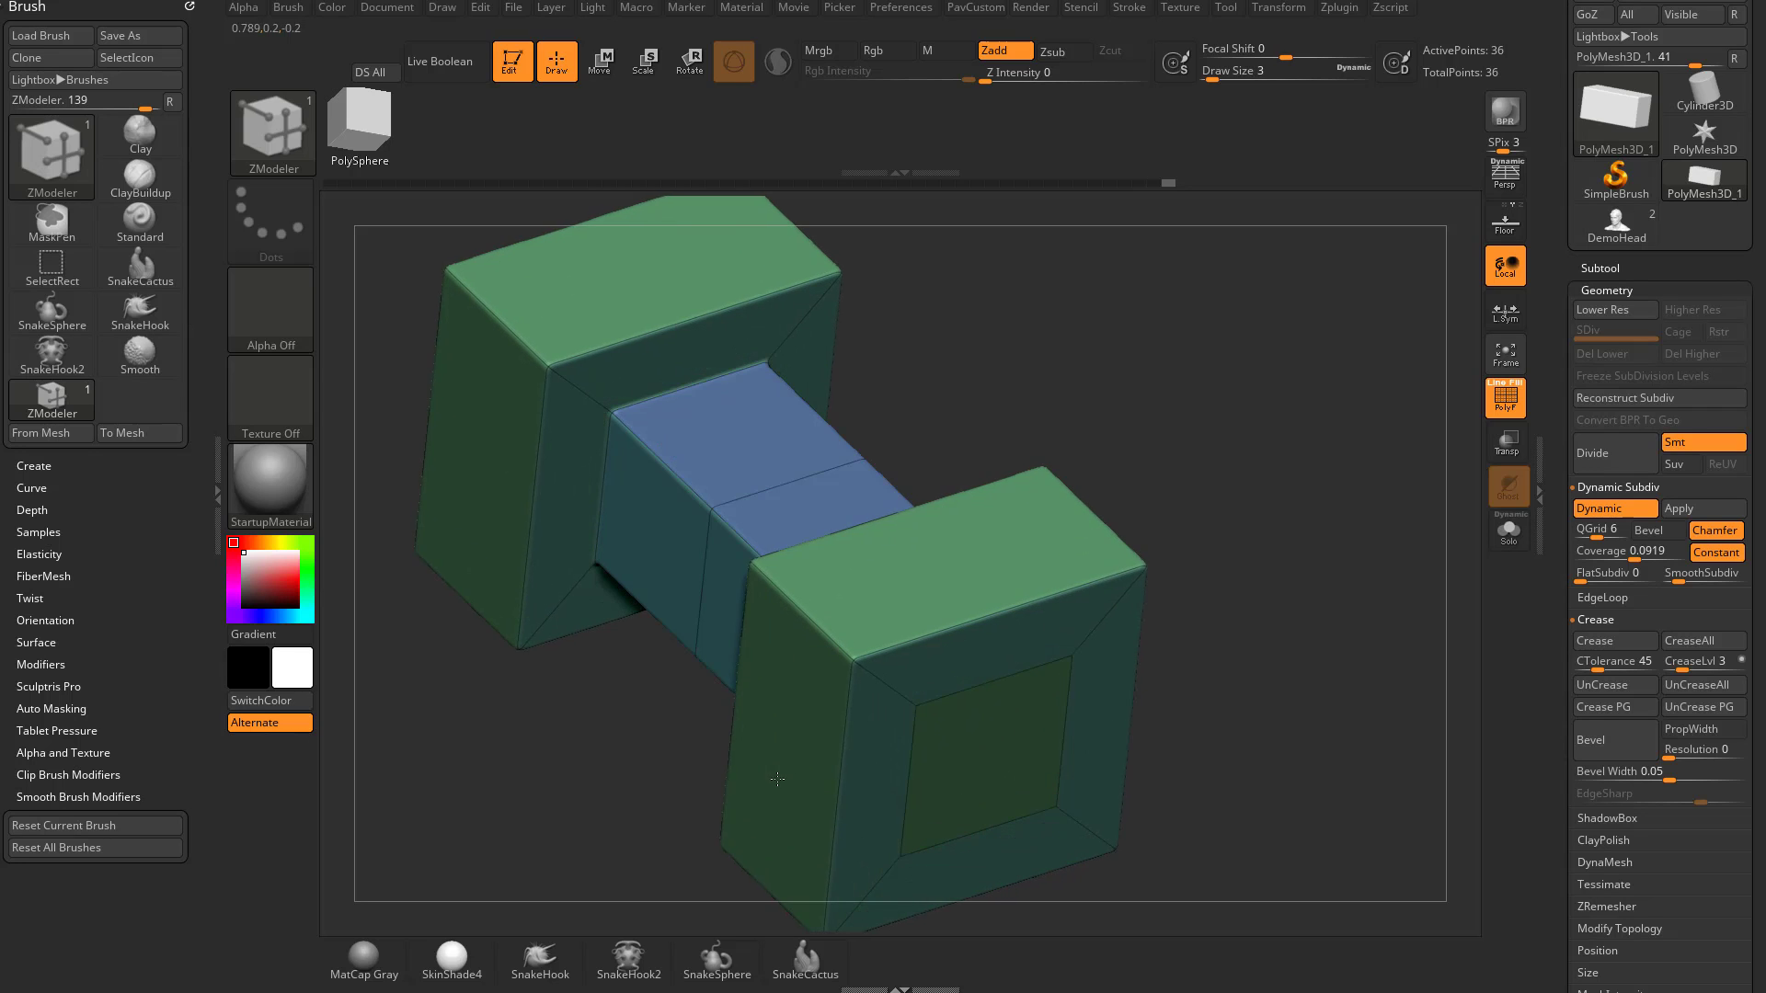
{"action": "key", "text": "ctrl+z"}
Switch the QMesh target to A Single Poly and extrude a side block from each end of the box
{"action": "key", "text": "space"}
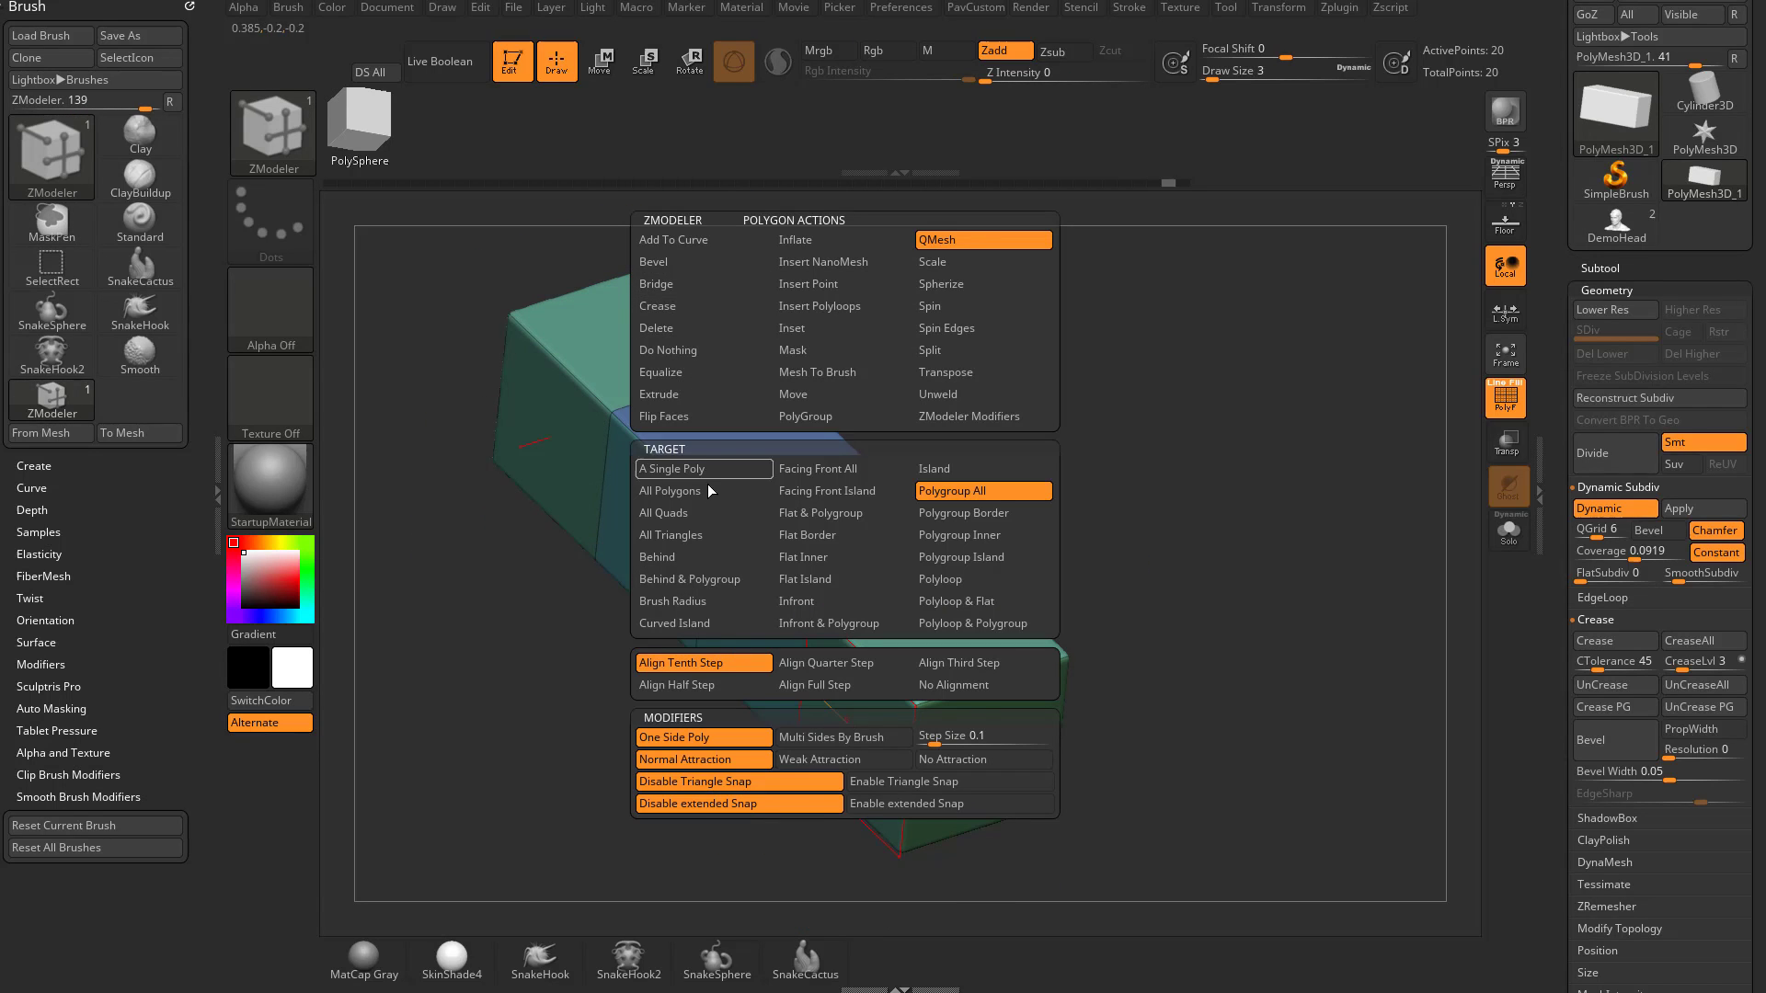
{"action": "left_click_drag", "start_coordinate": [1128, 550], "coordinate": [1213, 515], "text": "alt"}
{"action": "left_click_drag", "start_coordinate": [939, 673], "coordinate": [771, 730]}
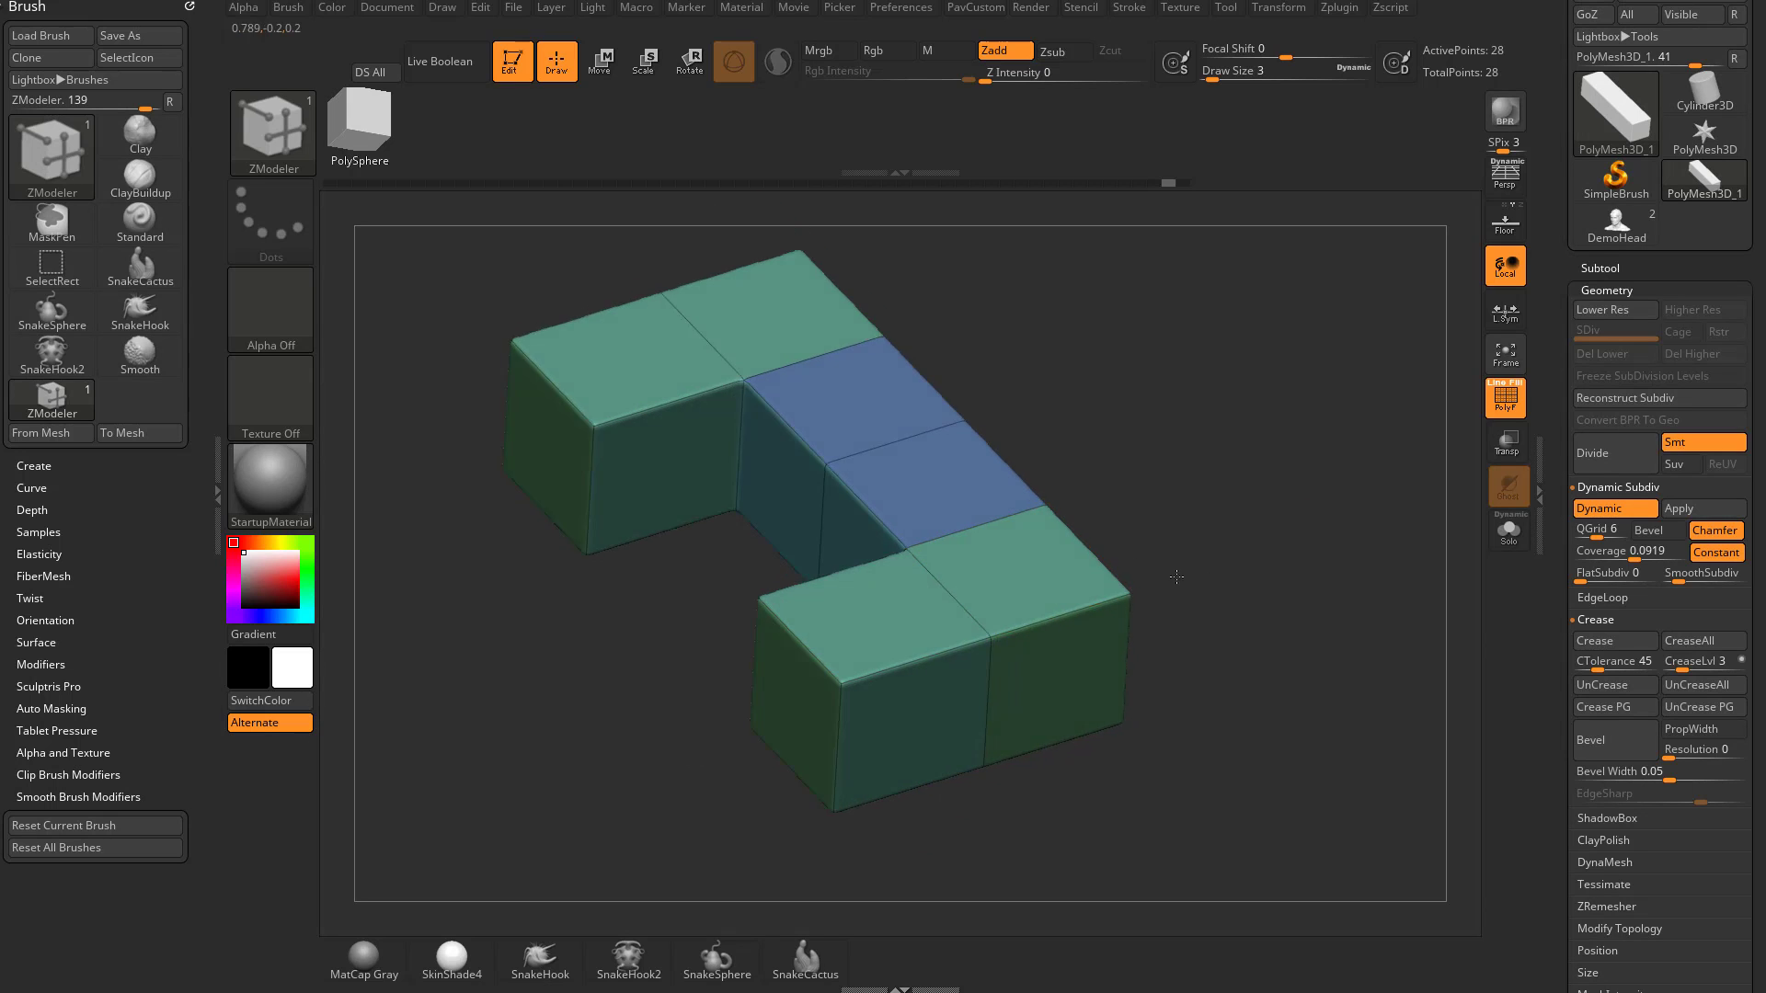
Extrude a raised block upward with QMesh from the outer corner at each end of the shape
{"action": "left_click_drag", "start_coordinate": [1196, 575], "coordinate": [1237, 557]}
{"action": "left_click_drag", "start_coordinate": [1290, 710], "coordinate": [1330, 588]}
{"action": "left_click_drag", "start_coordinate": [1330, 589], "coordinate": [1017, 544], "text": "alt"}
{"action": "left_click_drag", "start_coordinate": [910, 556], "coordinate": [944, 428]}
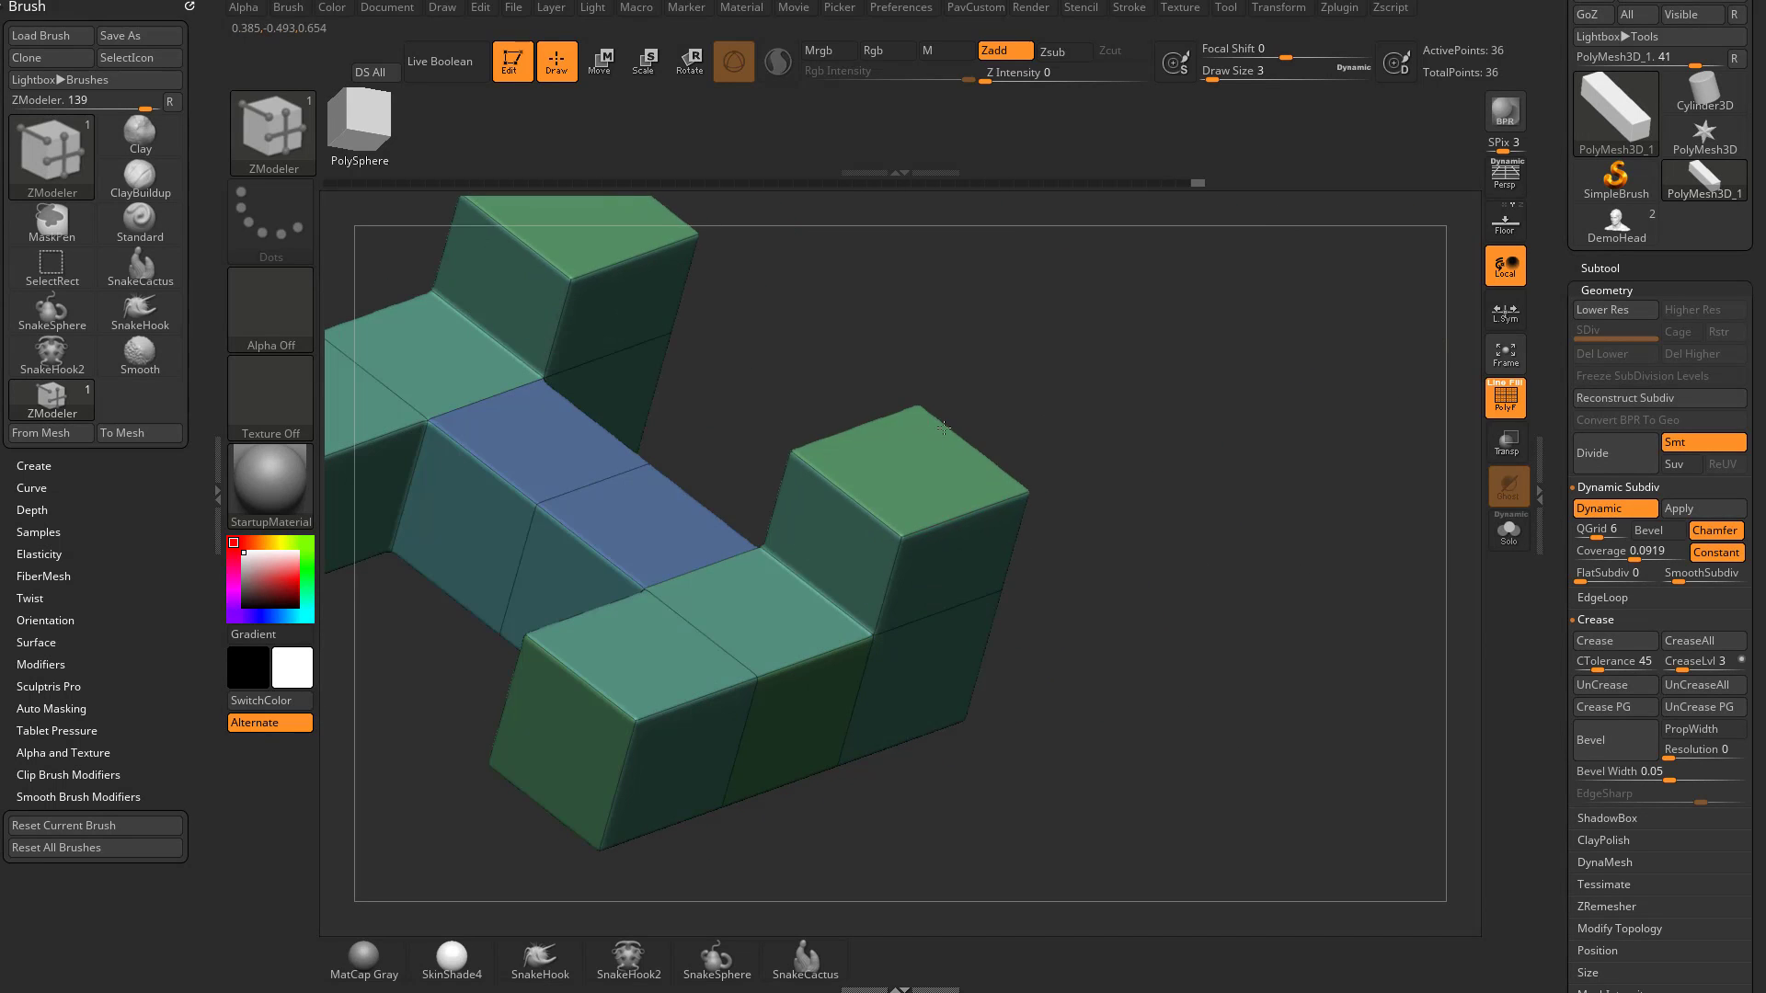
Extrude further blocks sideways beside the raised end blocks with QMesh, and undo the last extrusion
{"action": "left_click_drag", "start_coordinate": [1124, 521], "coordinate": [1016, 451], "text": "alt"}
{"action": "left_click_drag", "start_coordinate": [861, 555], "coordinate": [776, 582]}
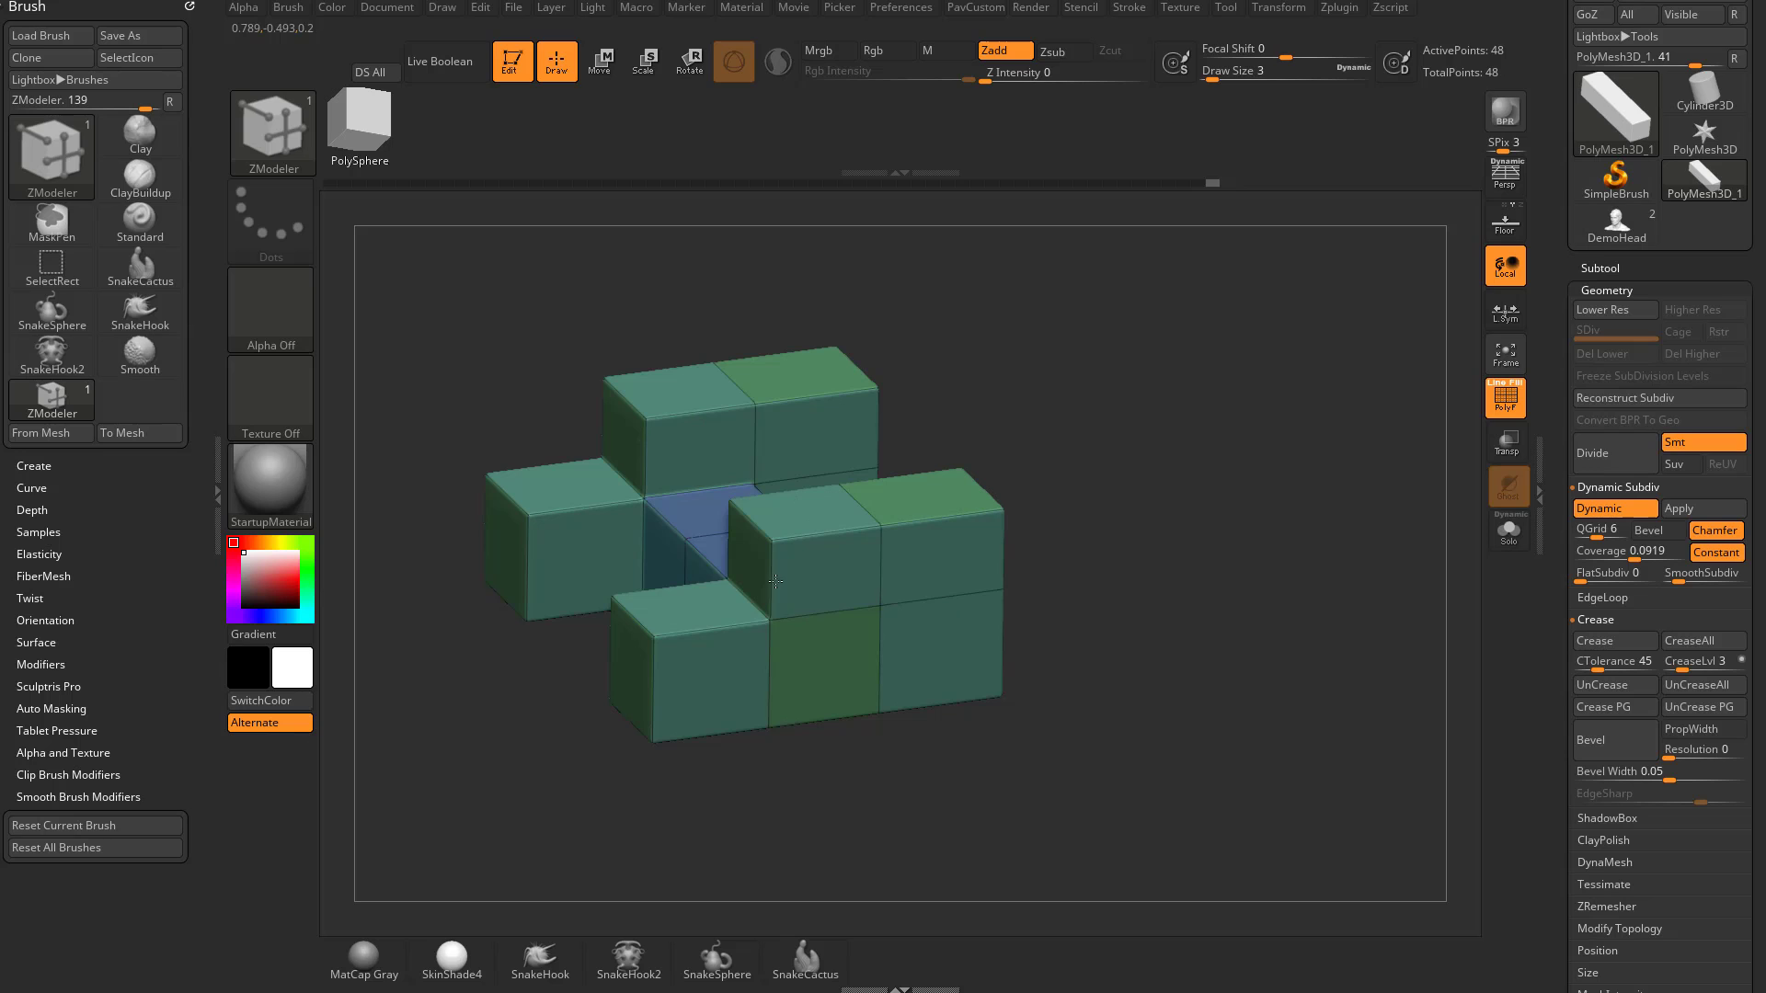
{"action": "key", "text": "ctrl+z"}
{"action": "left_click_drag", "start_coordinate": [719, 811], "coordinate": [802, 773]}
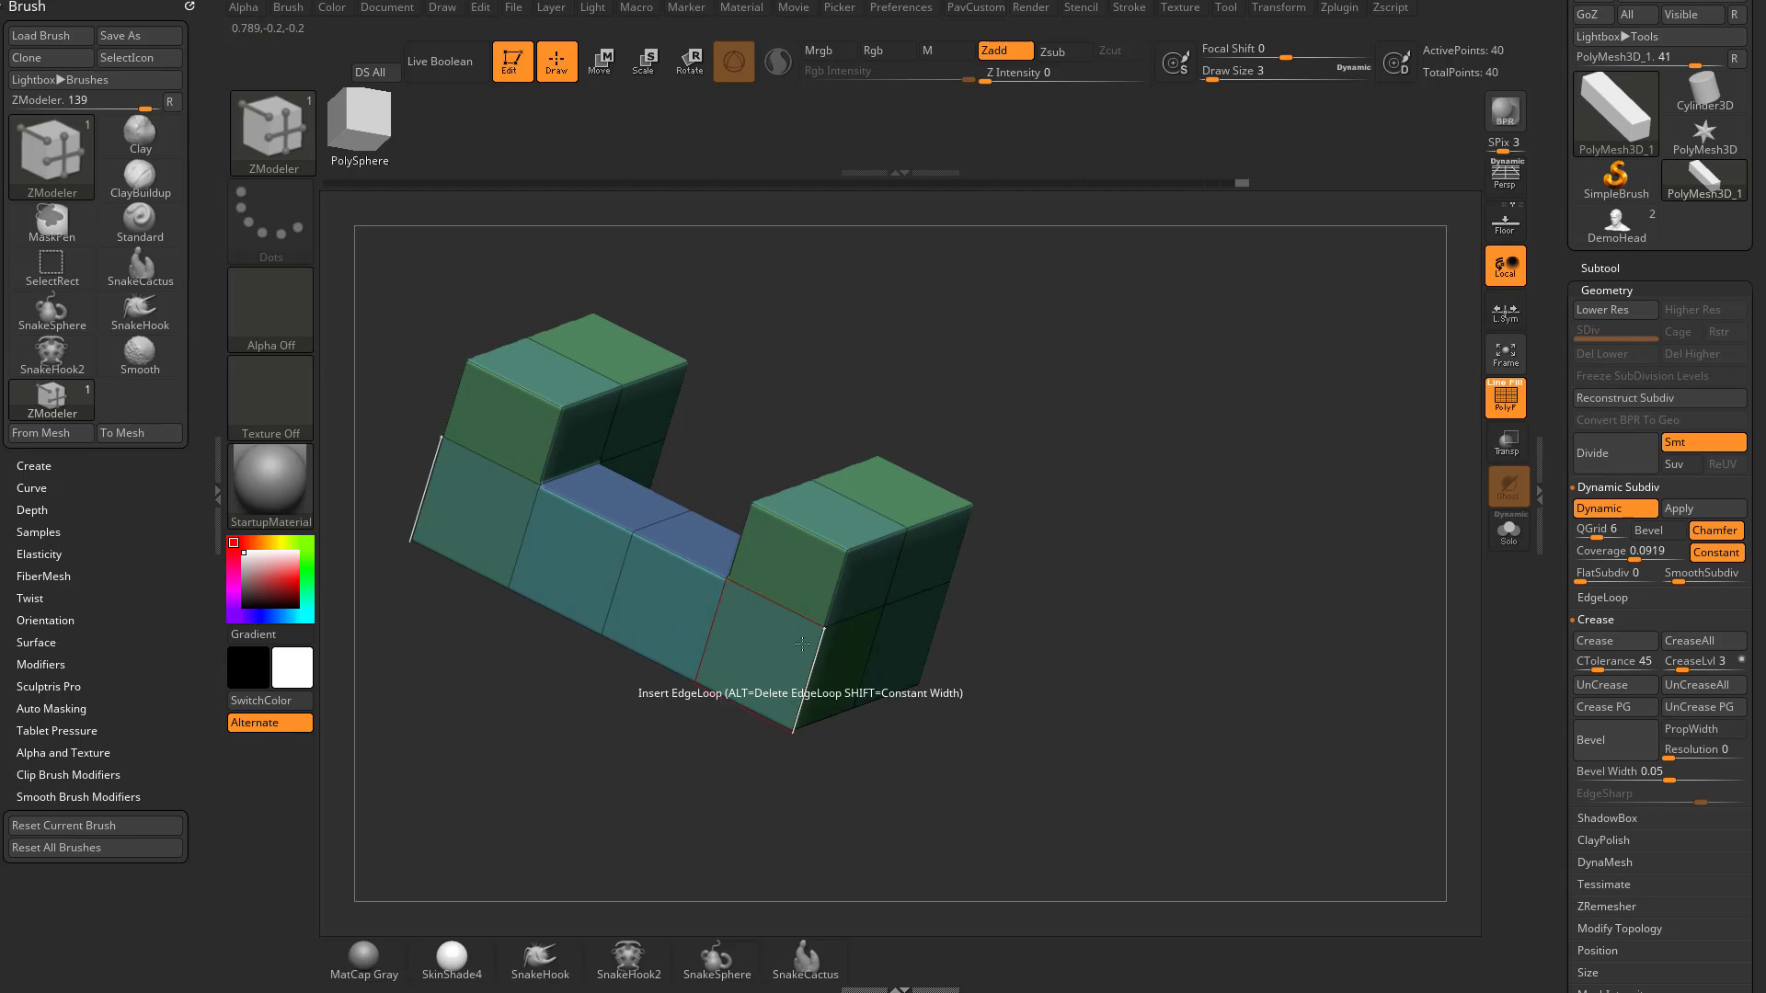
Extend both end structures with more single-poly QMesh extrusions along their side and front faces to build stepped blocks
{"action": "left_click_drag", "start_coordinate": [793, 582], "coordinate": [787, 659], "text": "alt"}
{"action": "left_click_drag", "start_coordinate": [1003, 699], "coordinate": [947, 727]}
{"action": "left_click_drag", "start_coordinate": [817, 599], "coordinate": [635, 655]}
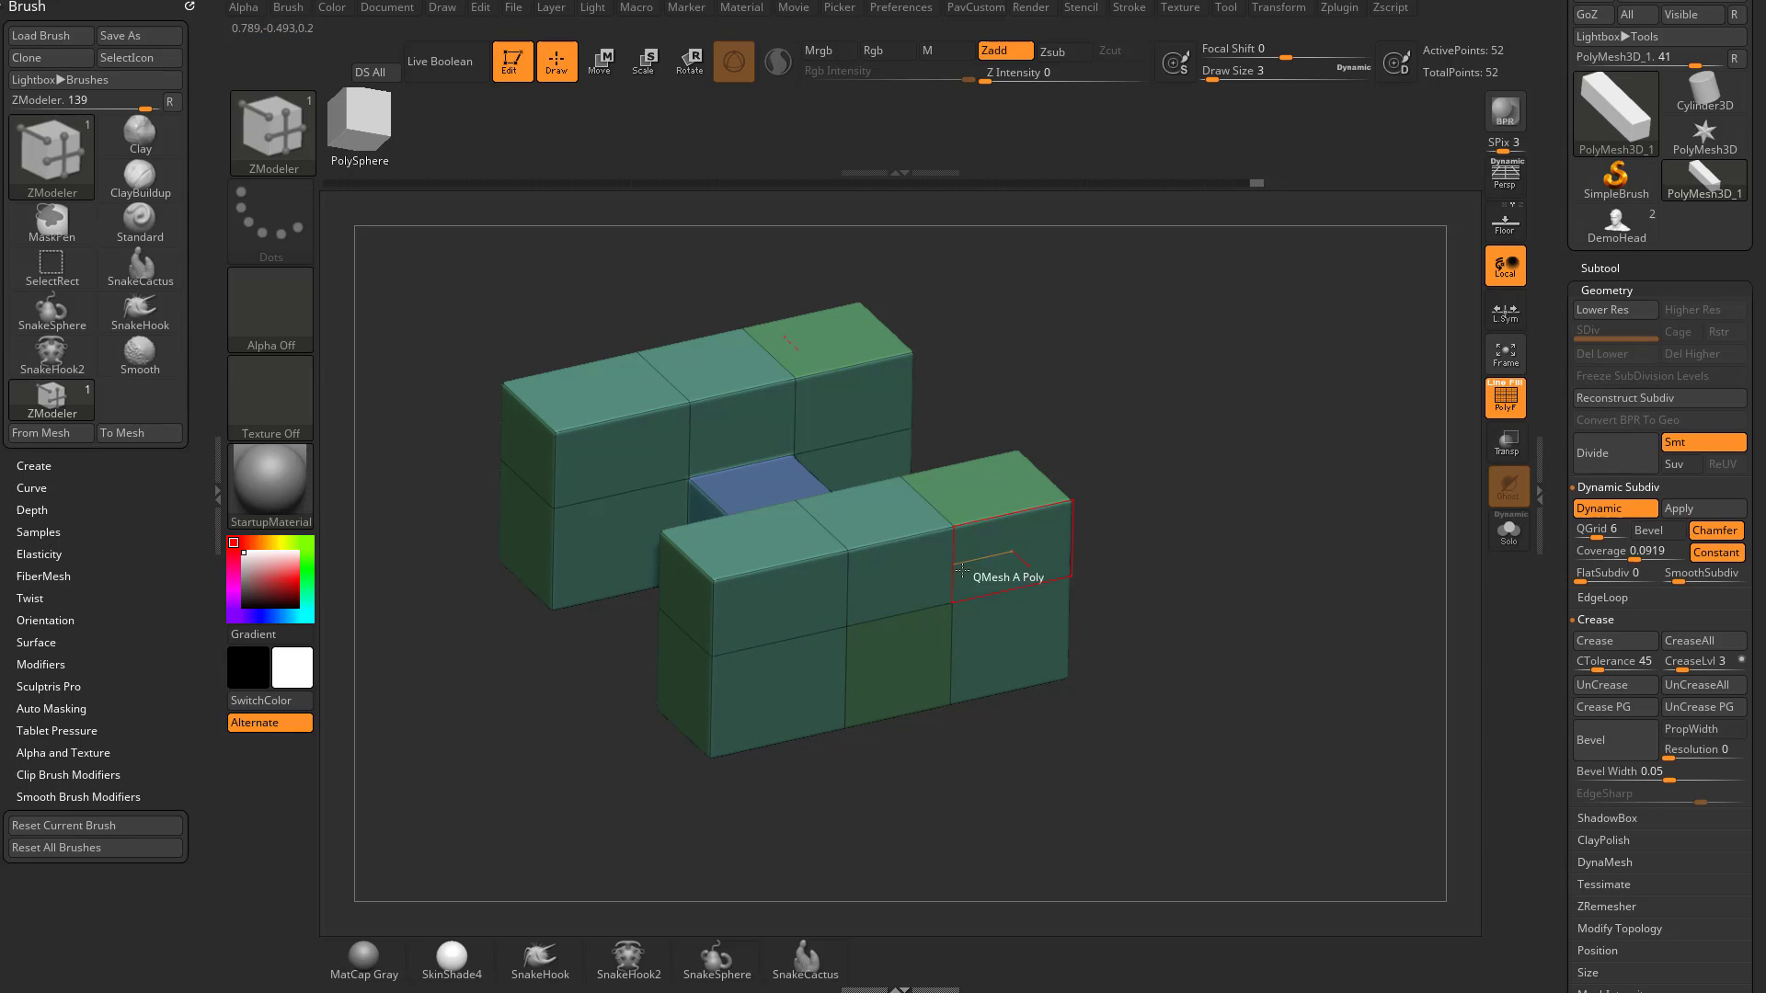
{"action": "mouse_move", "coordinate": [901, 589]}
{"action": "left_mouse_down", "text": "alt"}
{"action": "mouse_move", "coordinate": [1185, 672]}
{"action": "mouse_move", "coordinate": [1306, 644]}
{"action": "mouse_move", "coordinate": [1330, 718]}
{"action": "left_mouse_up", "text": "alt"}
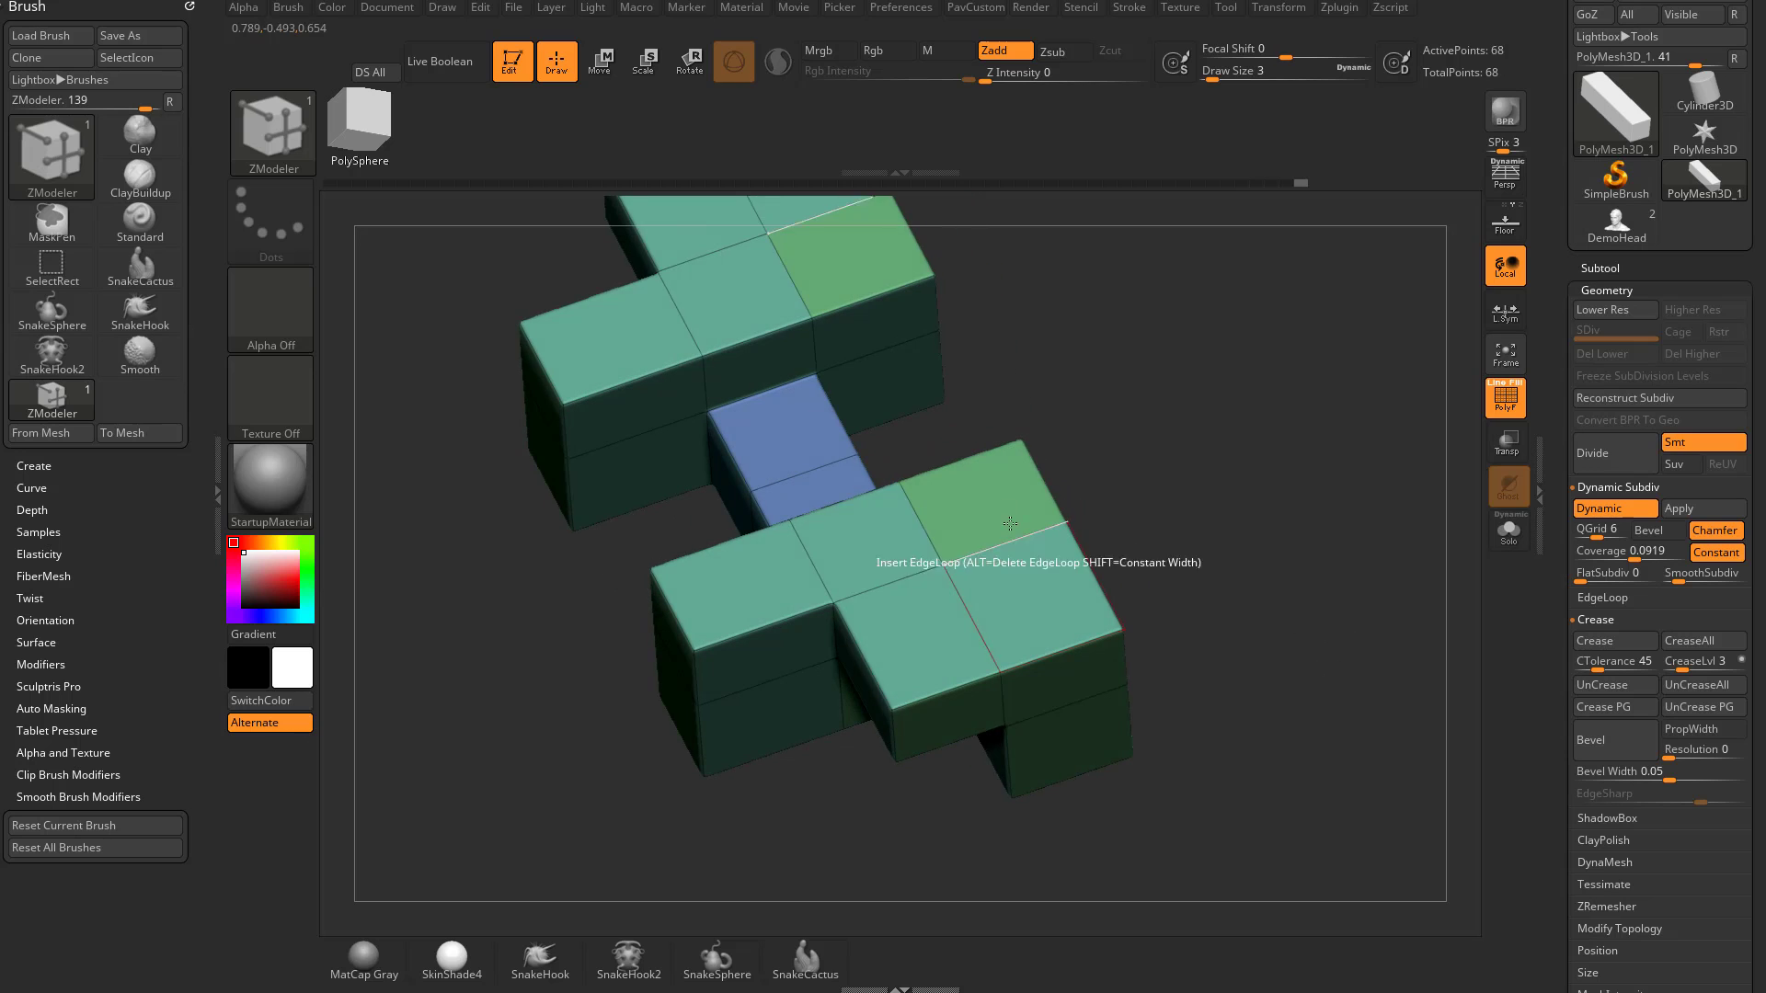
{"action": "left_click_drag", "start_coordinate": [1012, 543], "coordinate": [1473, 428], "text": "alt"}
Compare the chamfered block model with Dynamic Subdiv off and on while the polyframe is hidden
{"action": "left_click", "coordinate": [1506, 398]}
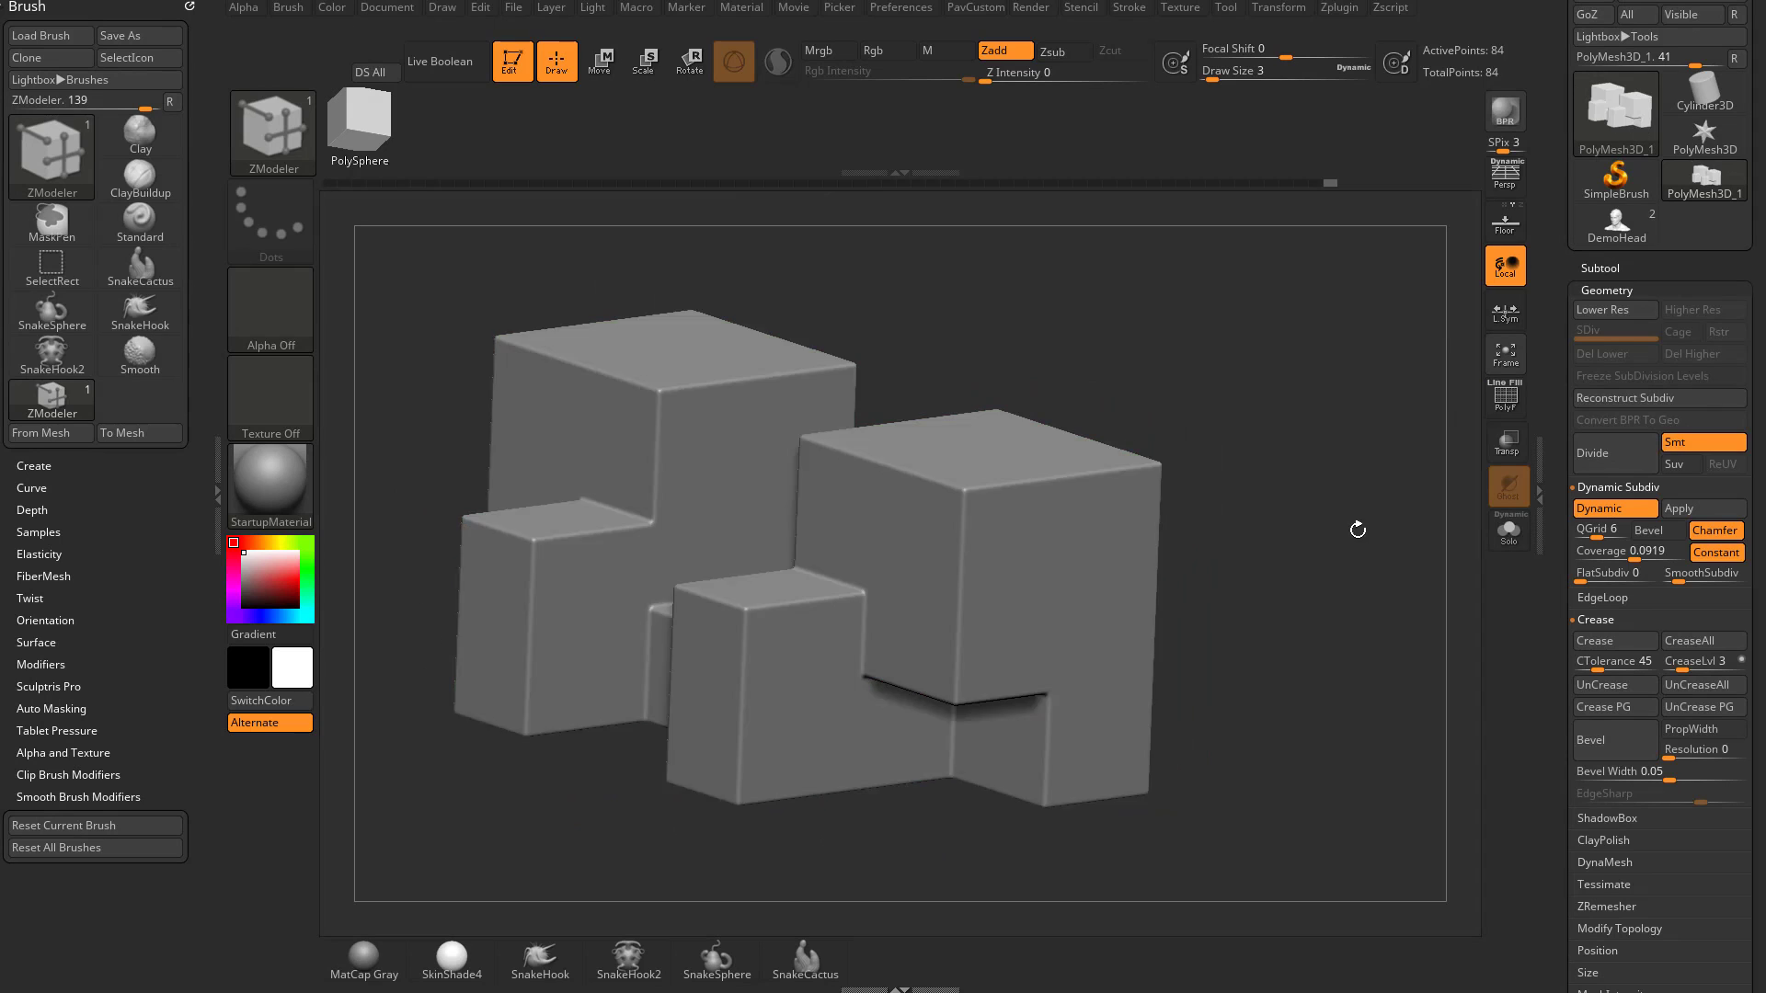
{"action": "left_click_drag", "start_coordinate": [1358, 530], "coordinate": [1359, 567]}
{"action": "key", "text": "shift+d"}
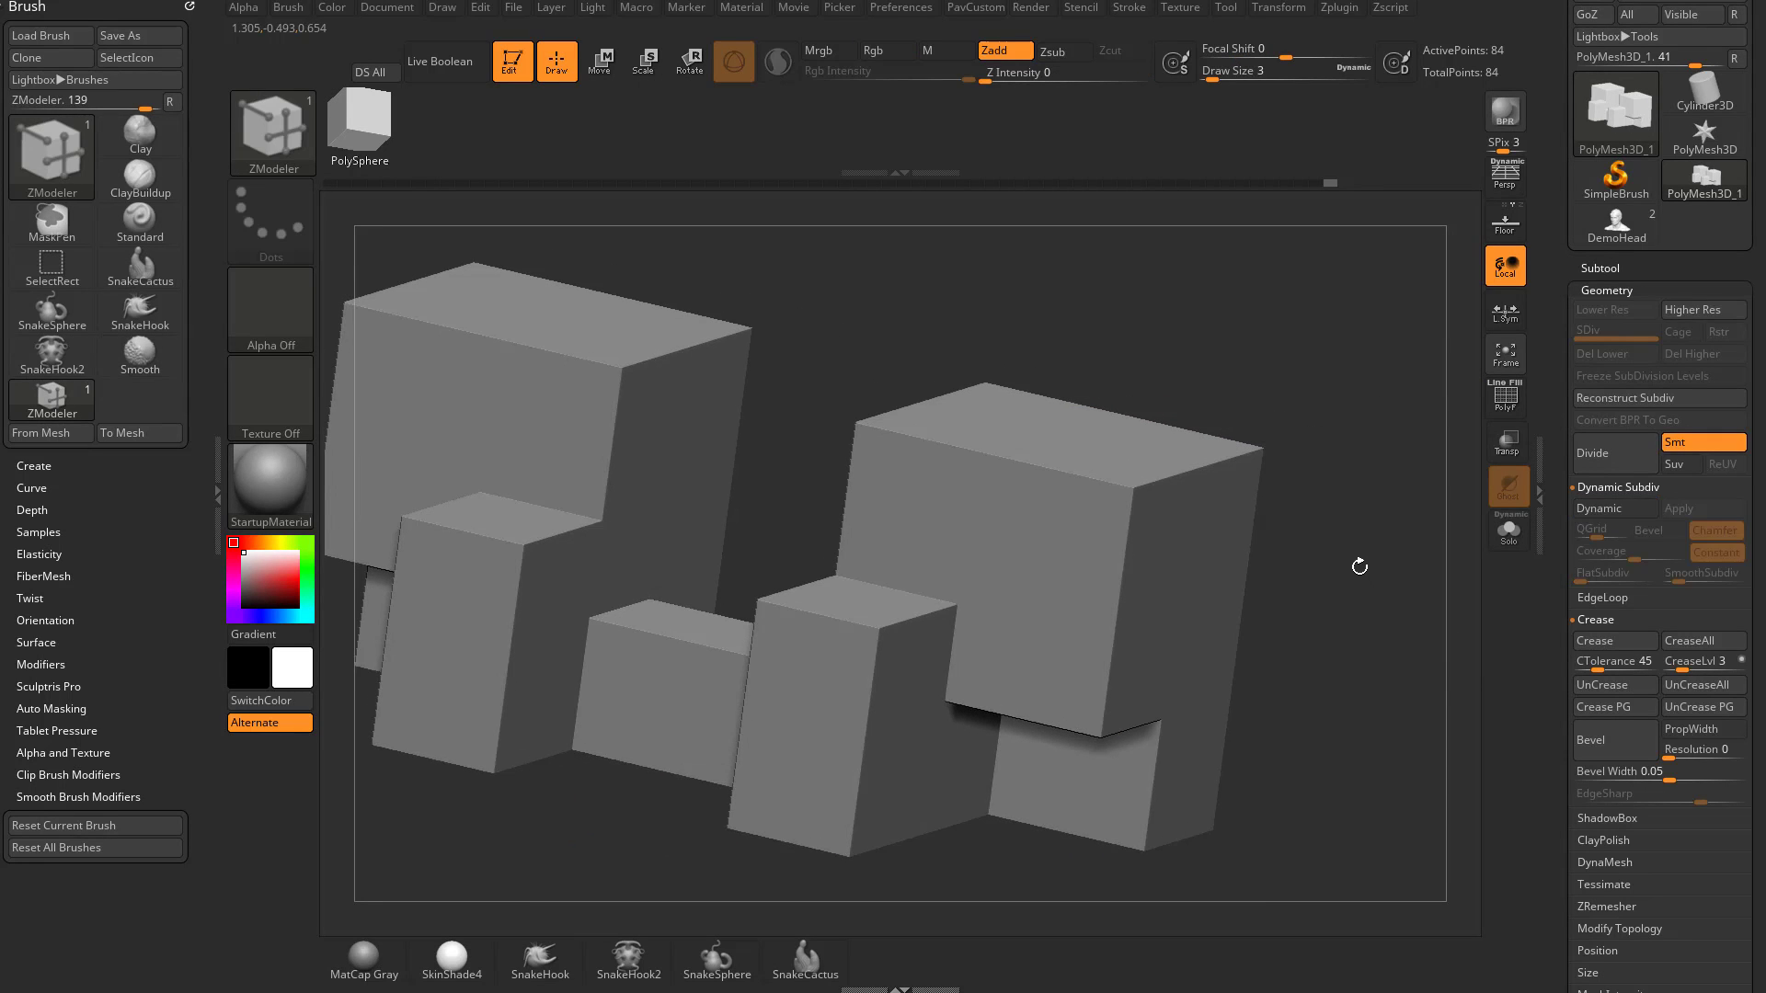
{"action": "key", "text": "d"}
{"action": "key", "text": "shift+f"}
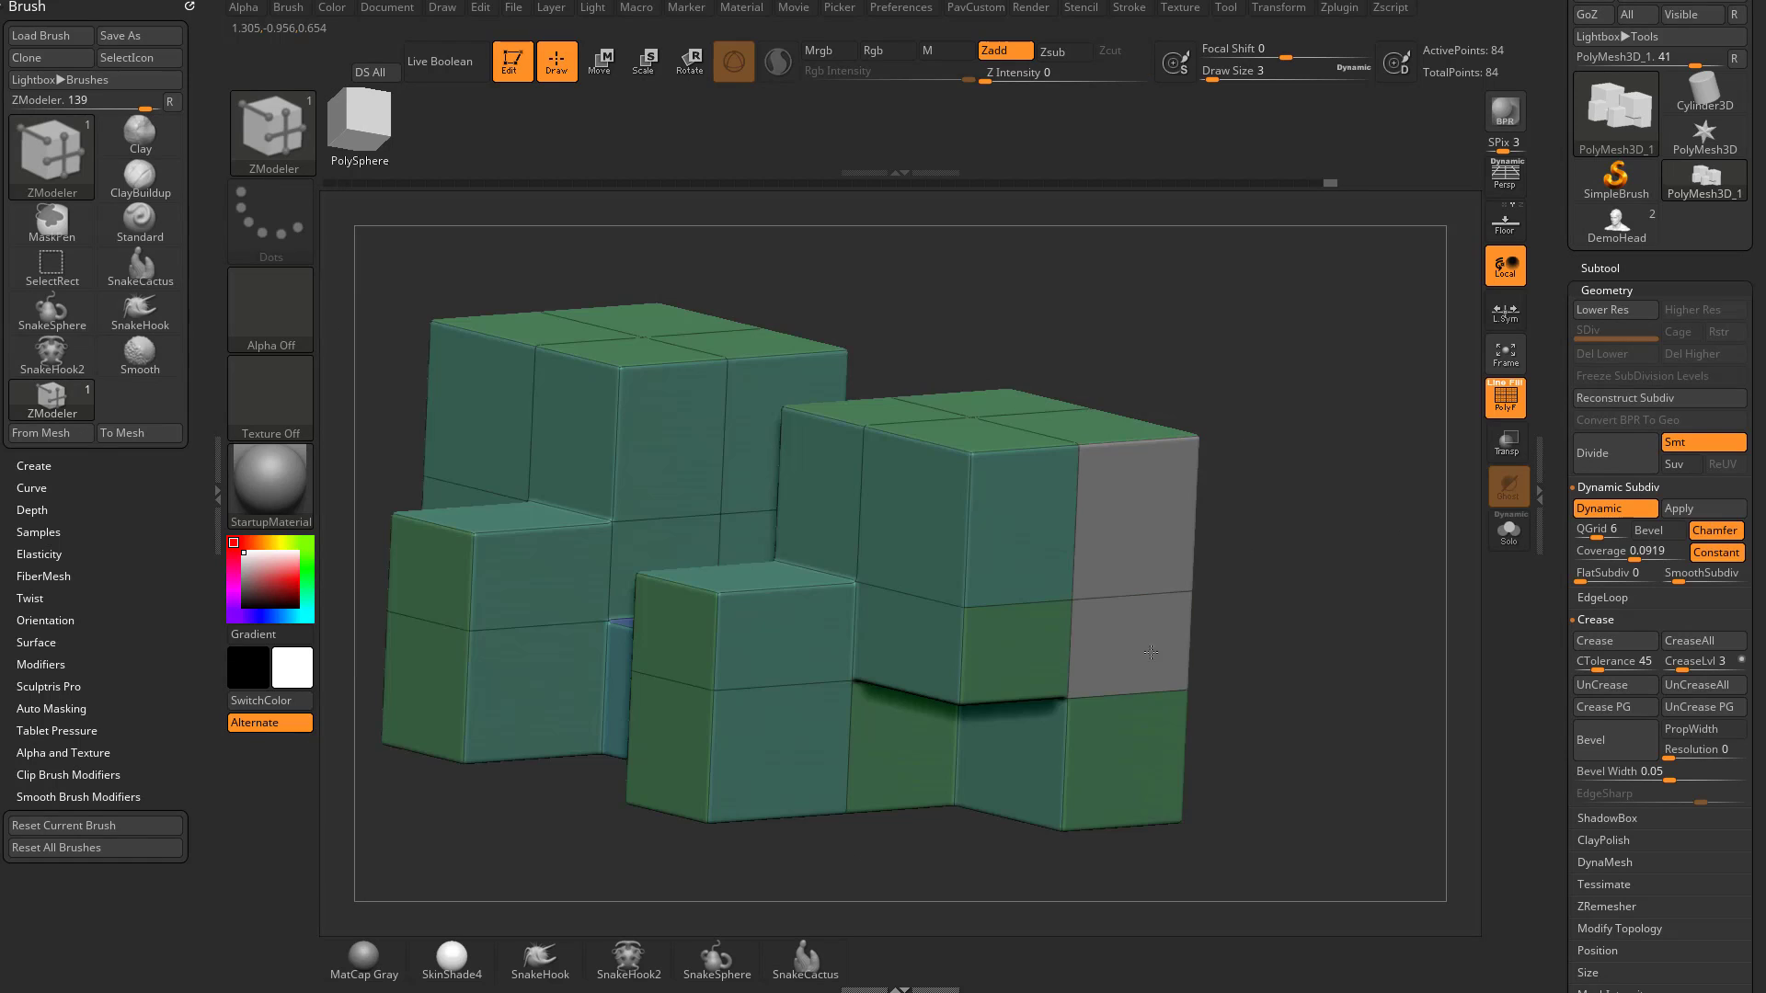
Extrude an upper and a lower block outward with QMesh from the outer end faces of the model
{"action": "left_click_drag", "start_coordinate": [1196, 662], "coordinate": [1192, 582]}
{"action": "key", "text": "f"}
{"action": "left_click_drag", "start_coordinate": [1067, 596], "coordinate": [1092, 608]}
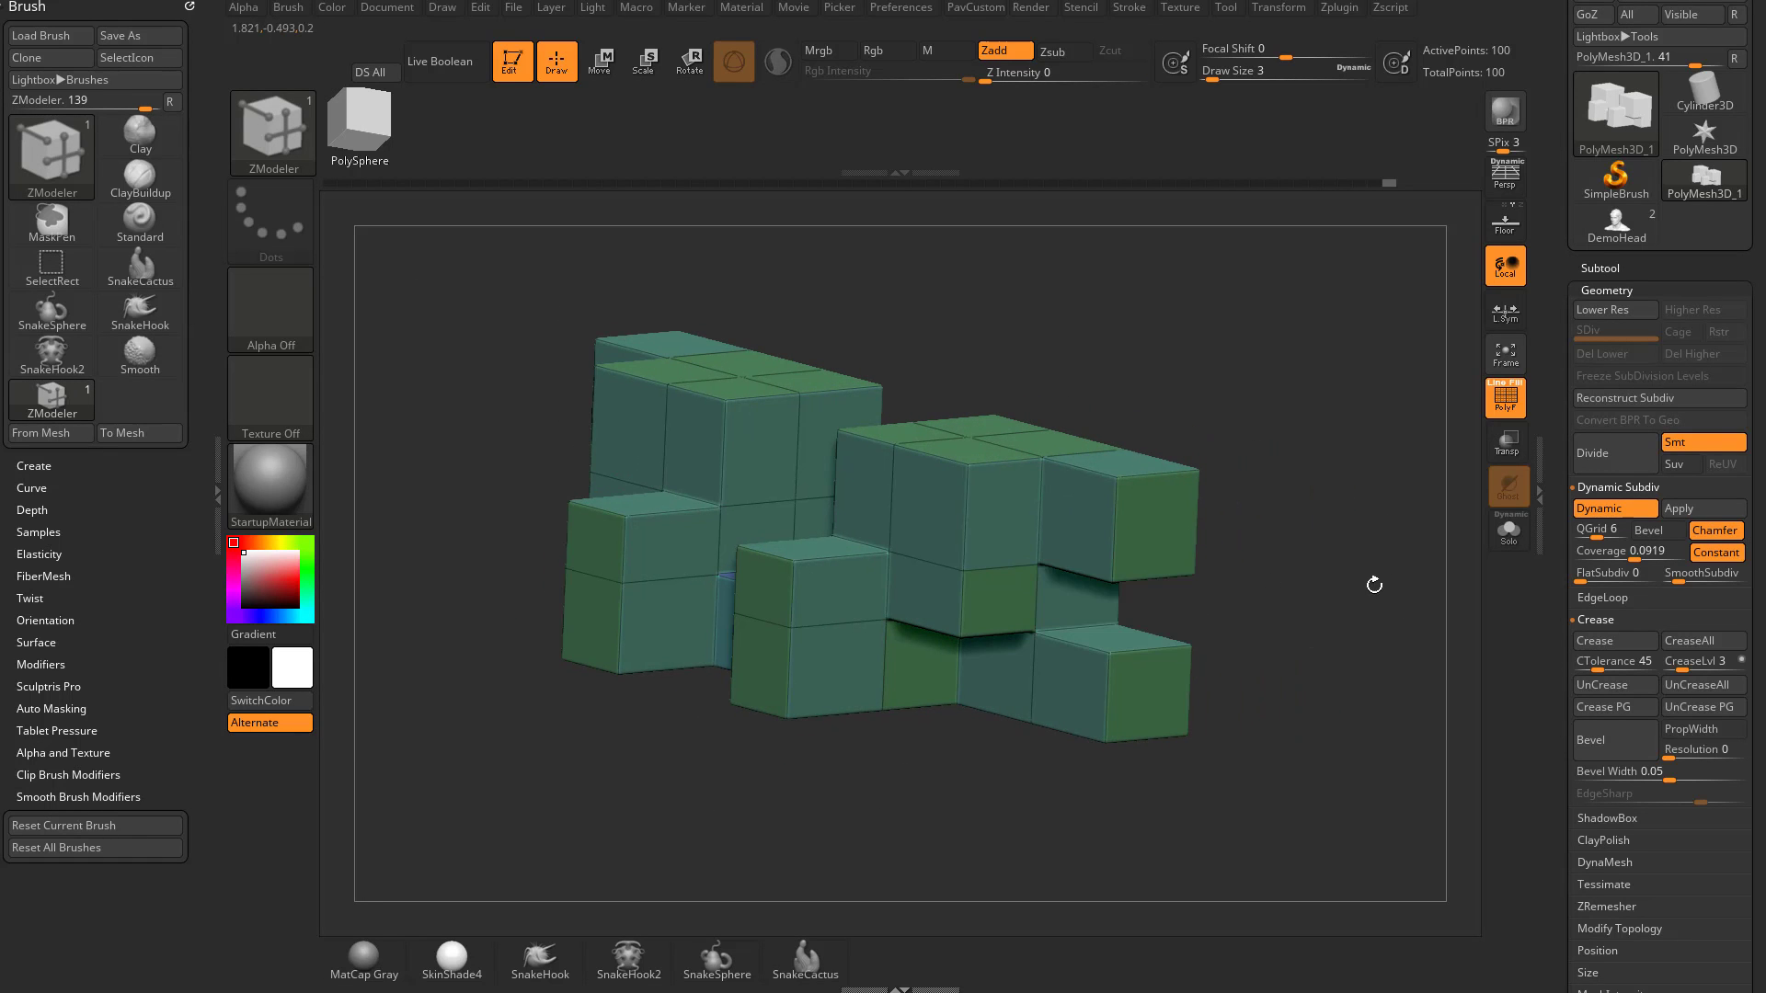
Set the polygon action to Bridge with target Connected Polys, Circle shape, Specified Curvature 100 and Specified Resolution 8
{"action": "left_click_drag", "start_coordinate": [1368, 583], "coordinate": [1486, 534]}
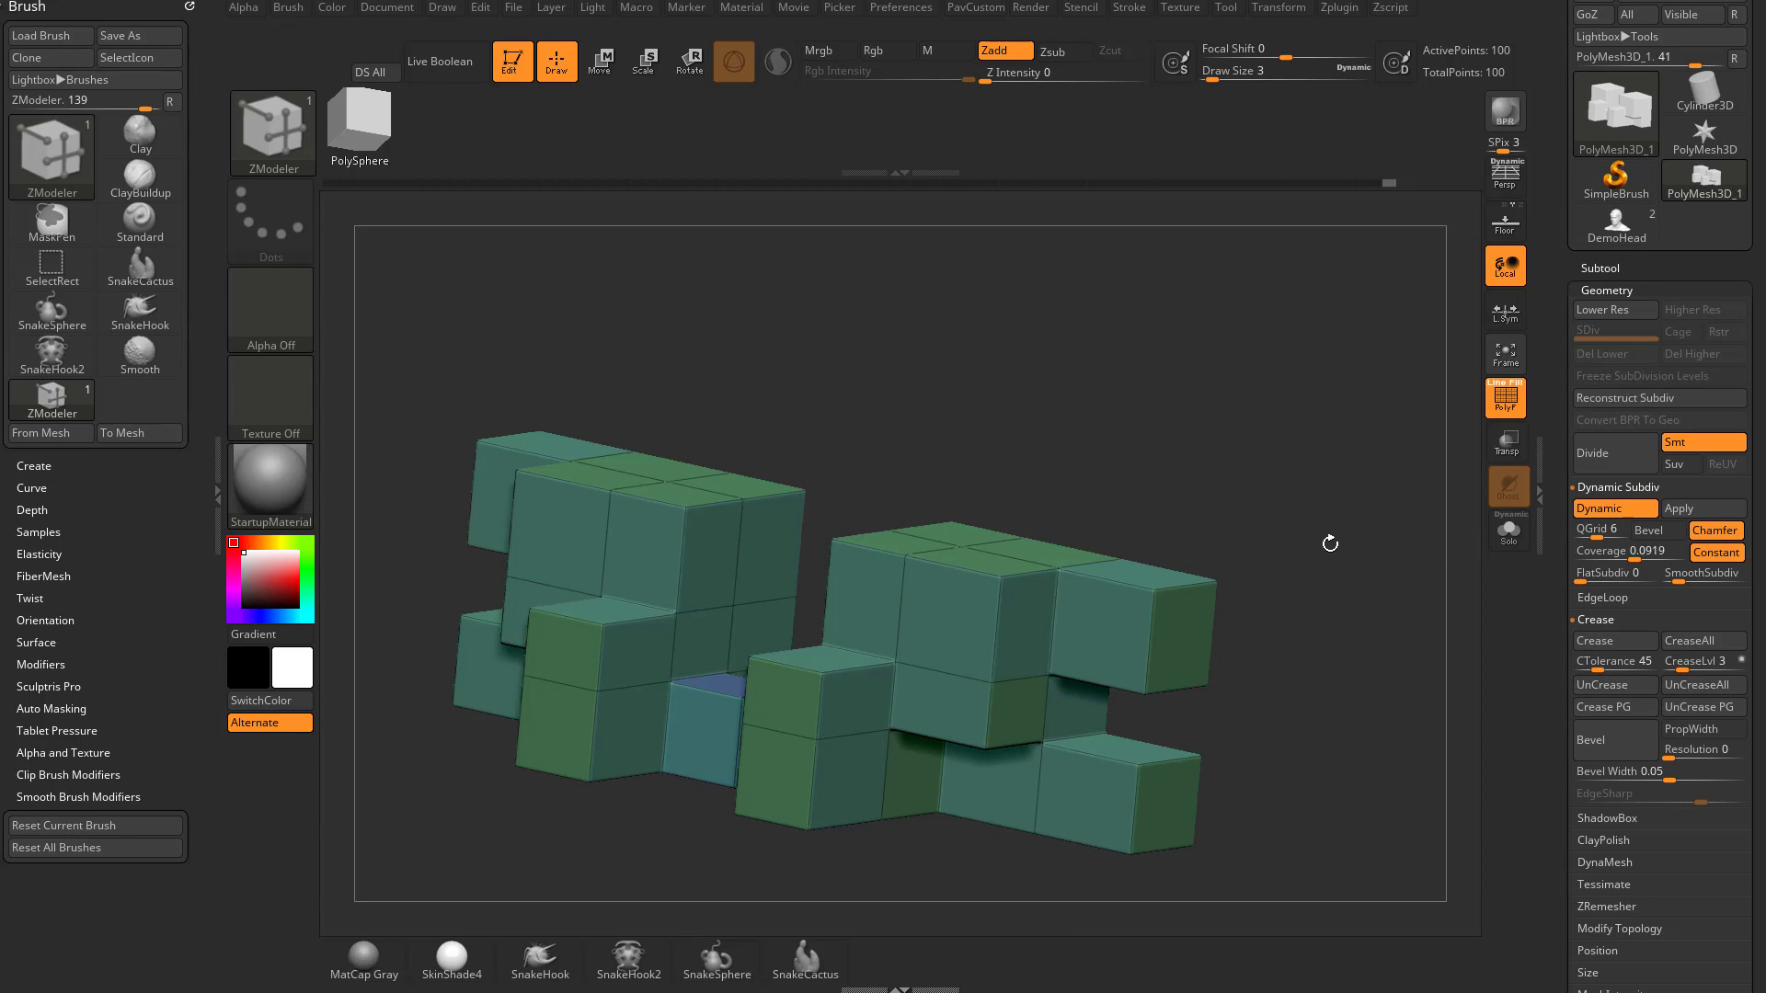
{"action": "left_click_drag", "start_coordinate": [1330, 543], "coordinate": [1382, 562]}
{"action": "key", "text": "space"}
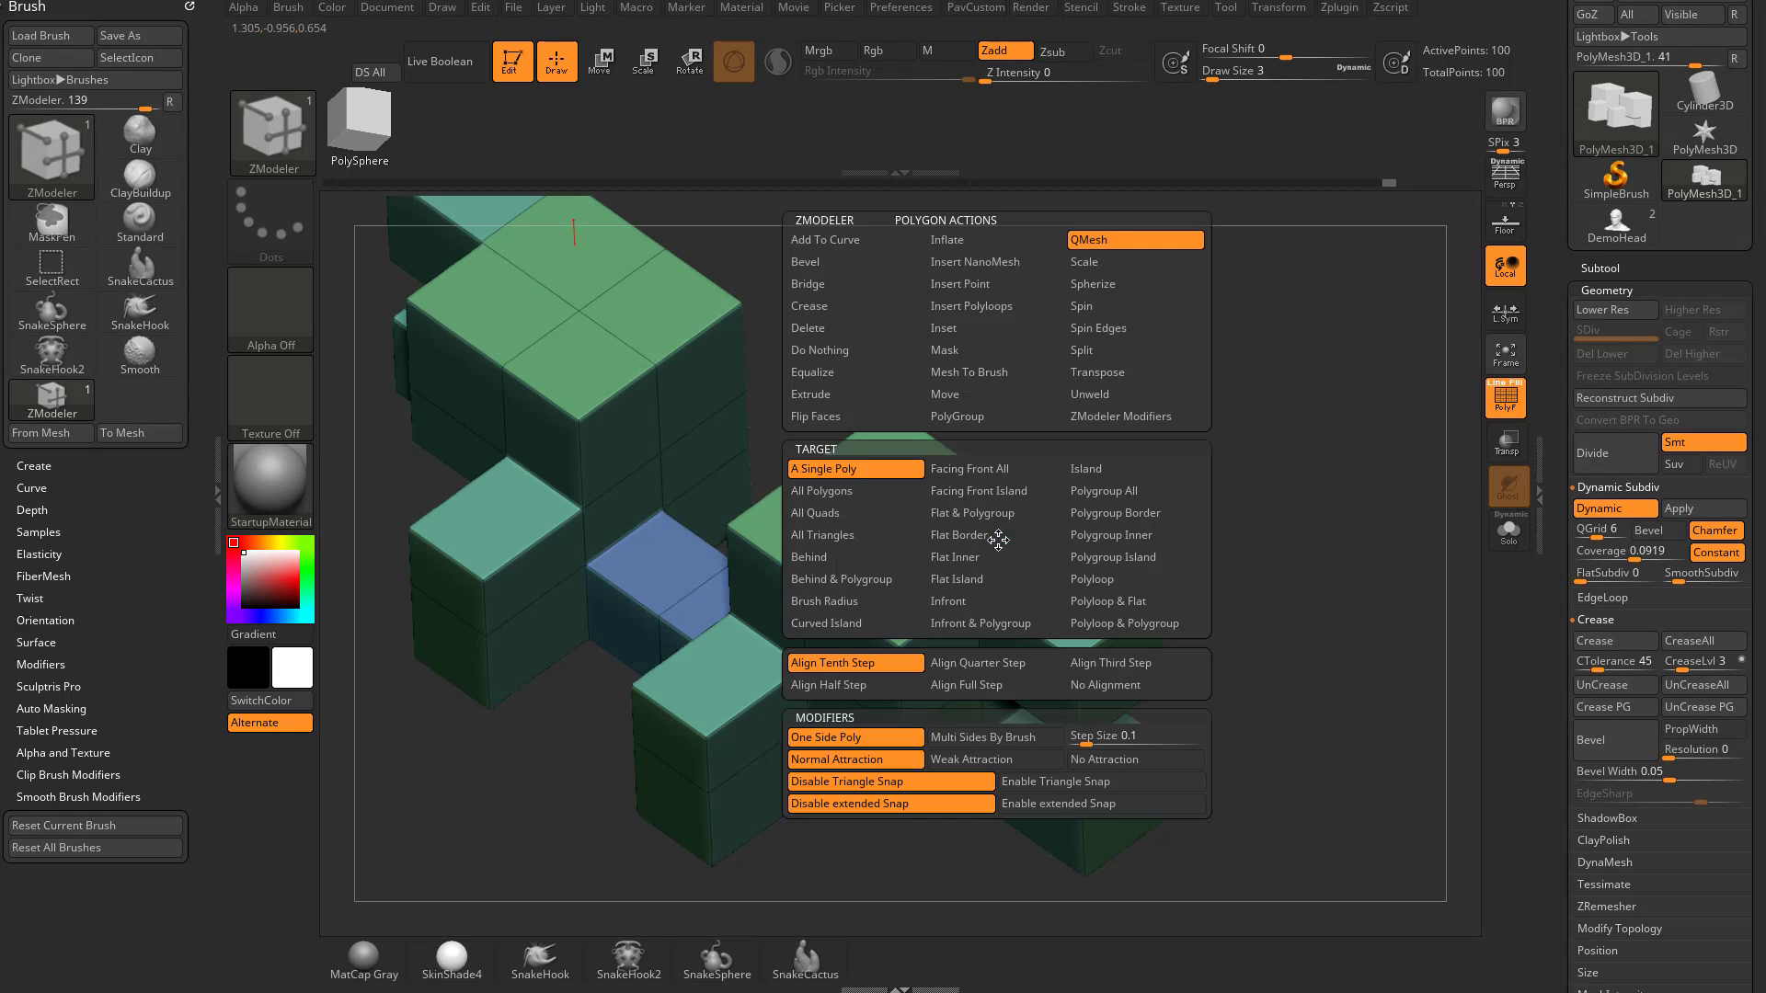
{"action": "left_click", "coordinate": [854, 285]}
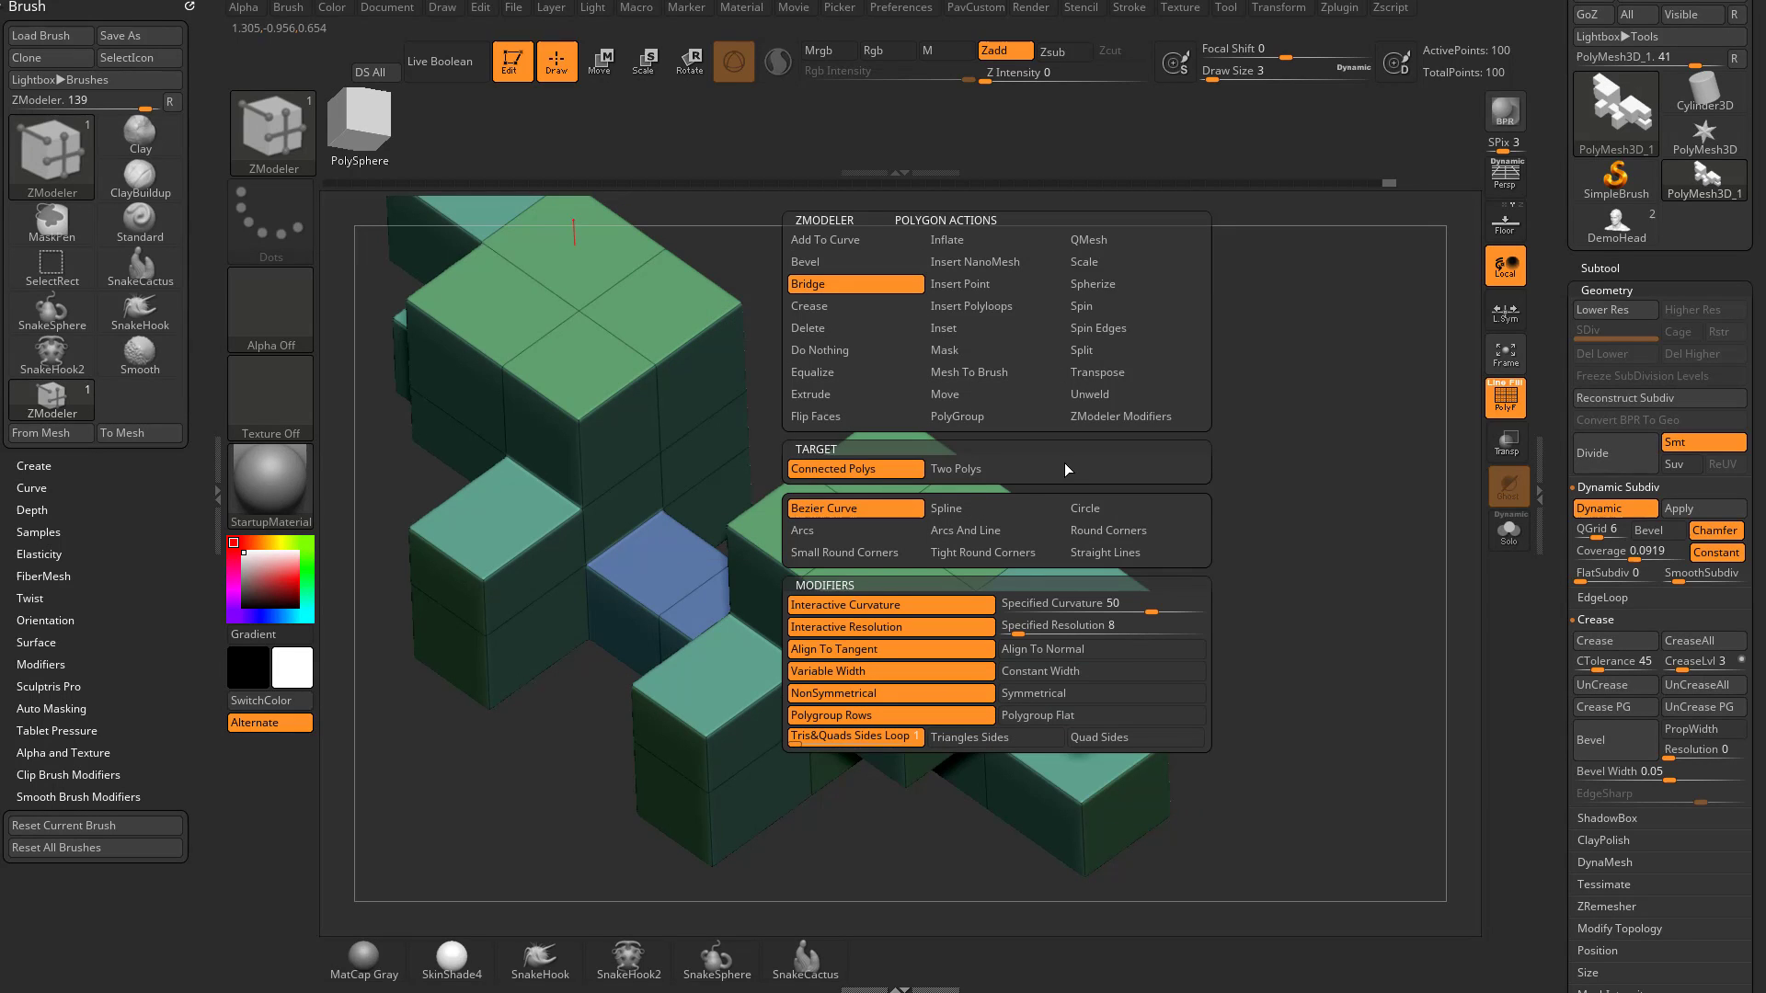
{"action": "left_click", "coordinate": [993, 469]}
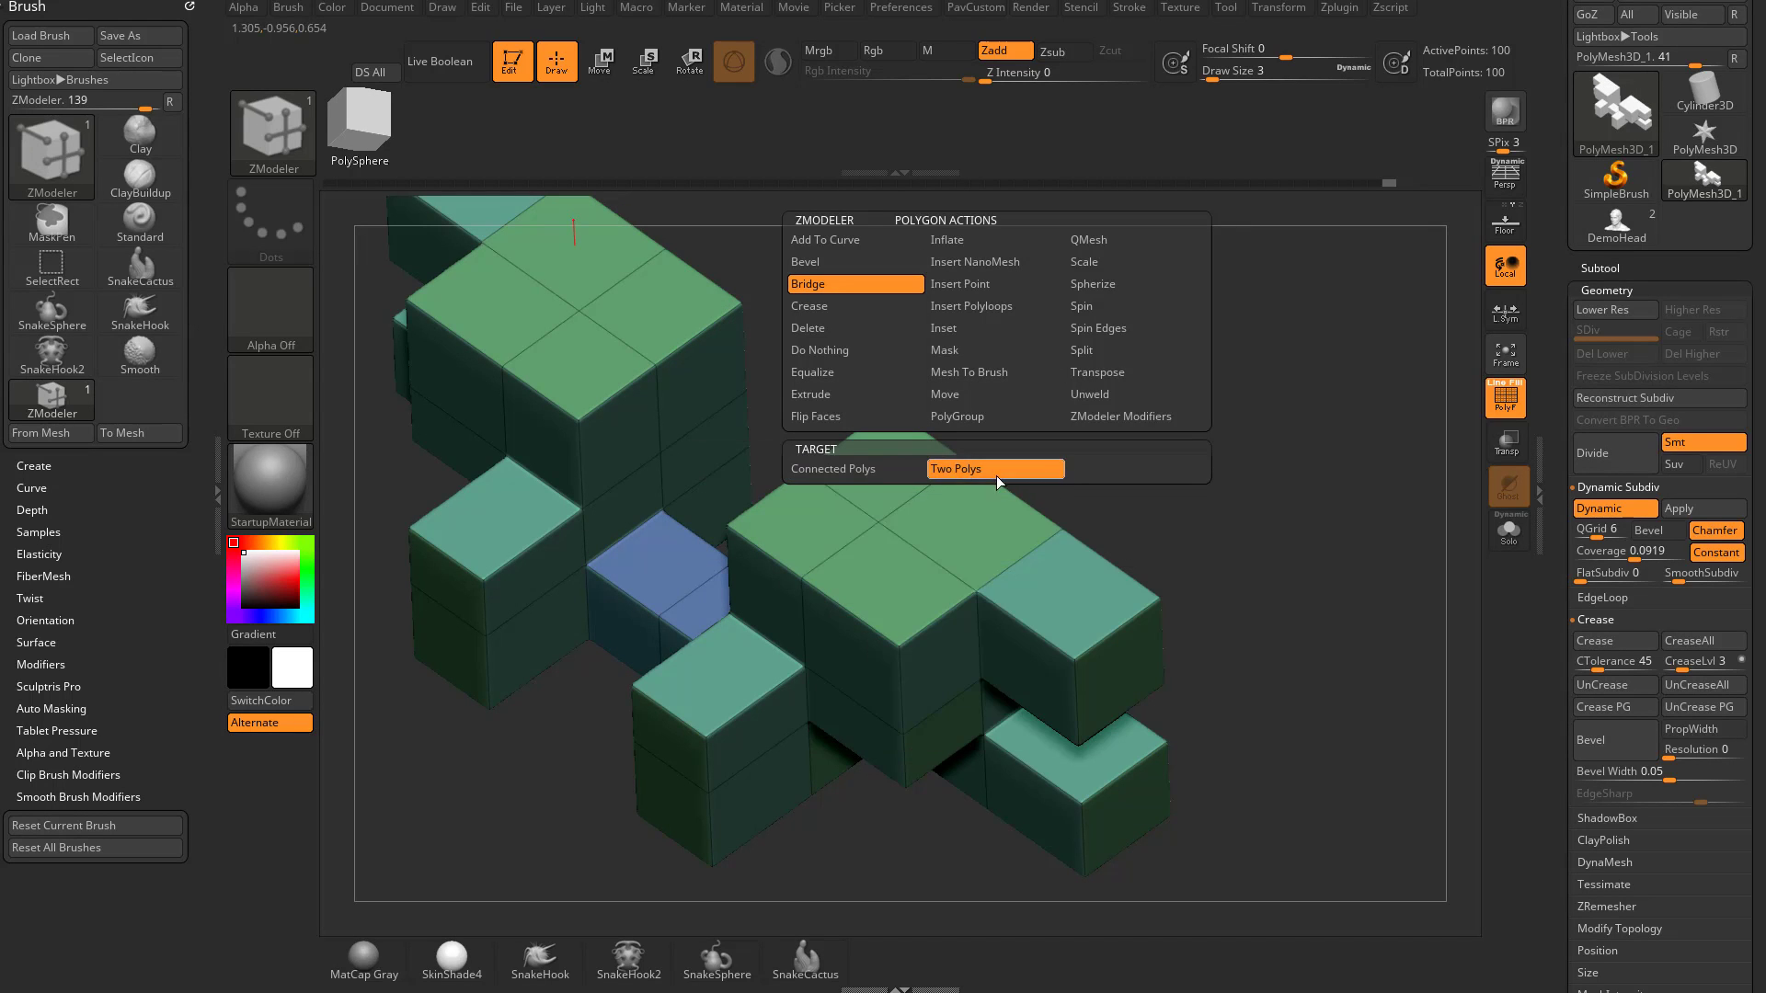
{"action": "left_click", "coordinate": [914, 471]}
{"action": "left_click", "coordinate": [1103, 513]}
{"action": "left_click", "coordinate": [1123, 607]}
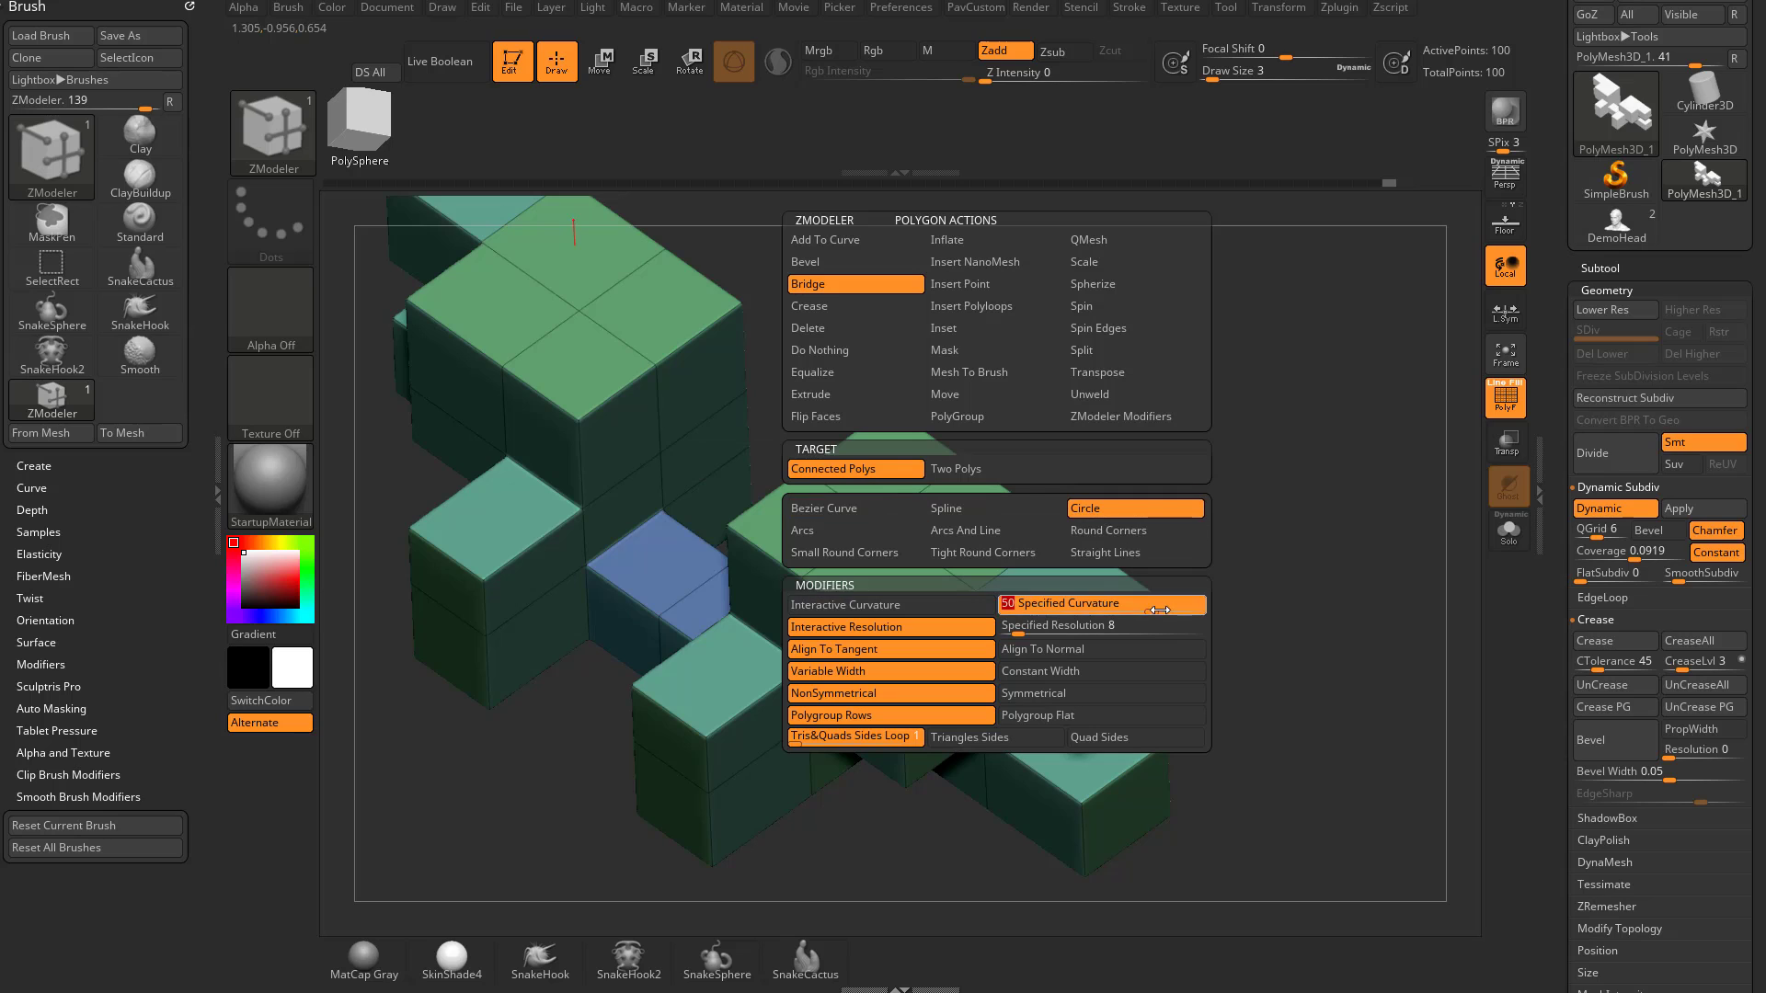
{"action": "type", "text": "100"}
{"action": "key", "text": "Return"}
{"action": "left_click", "coordinate": [1101, 626]}
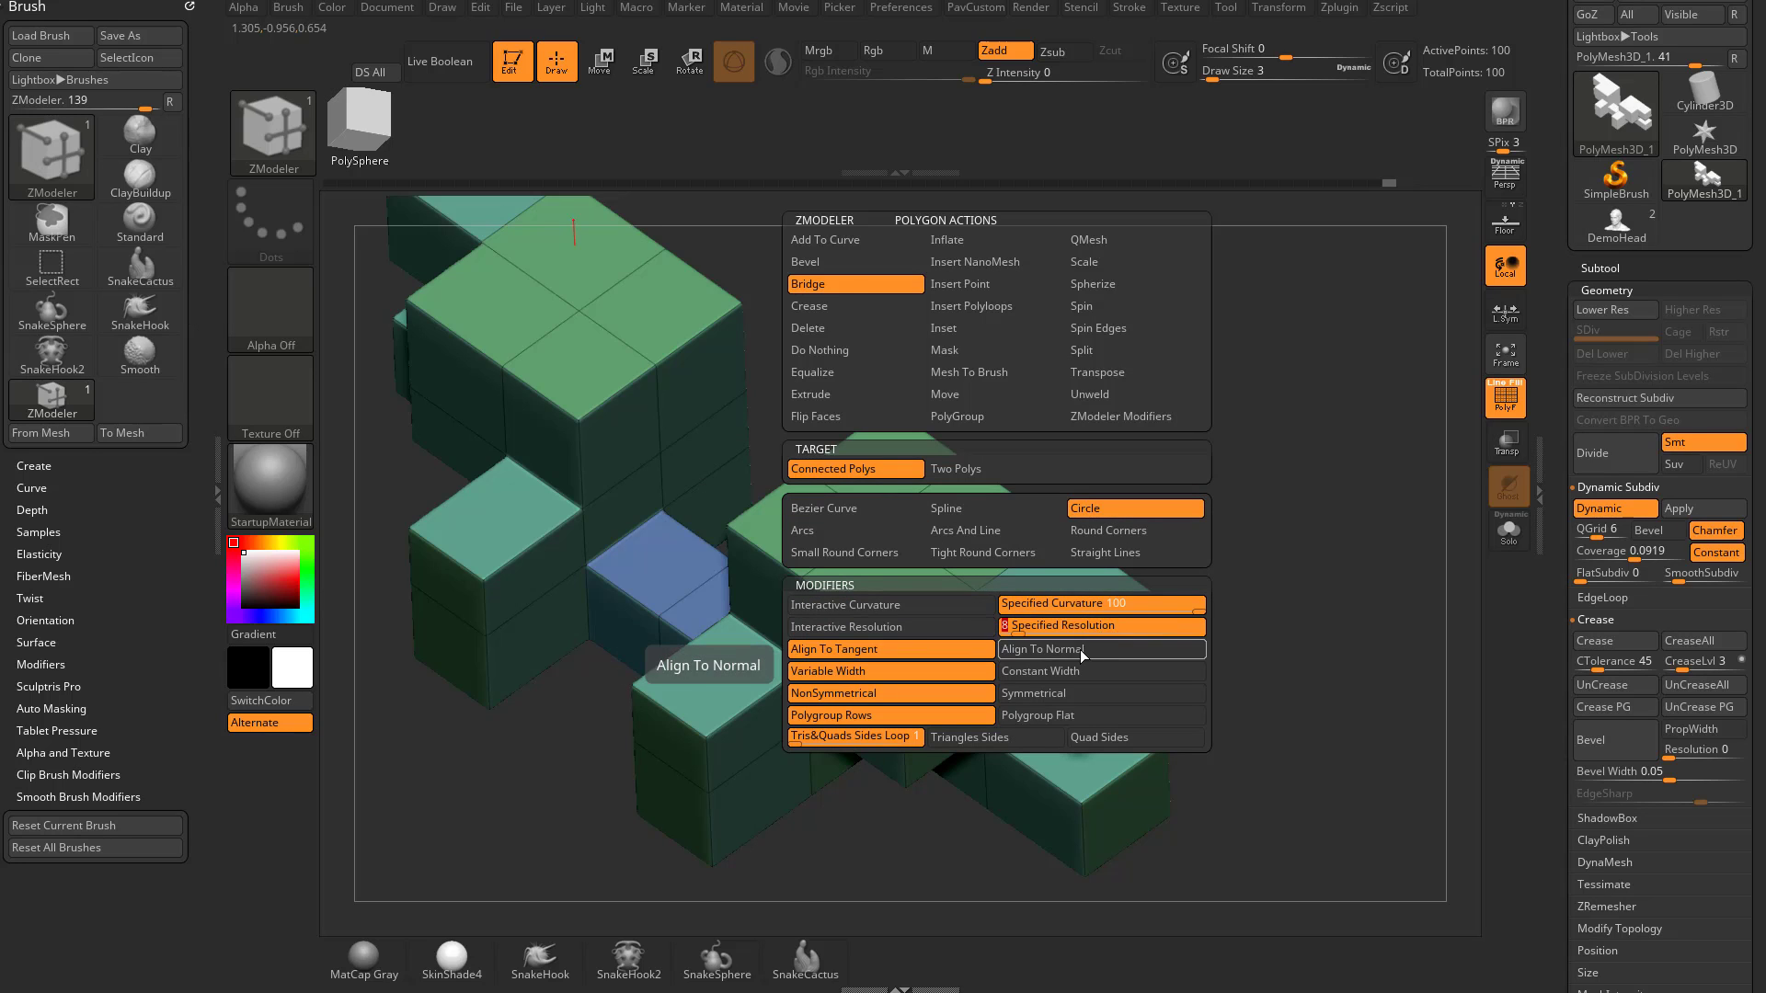
{"action": "left_click", "coordinate": [1094, 649]}
{"action": "left_click", "coordinate": [1038, 740]}
Bridge the adjoining top polygons at each end of the model into a semicircular arch
{"action": "left_click_drag", "start_coordinate": [1180, 490], "coordinate": [1253, 491]}
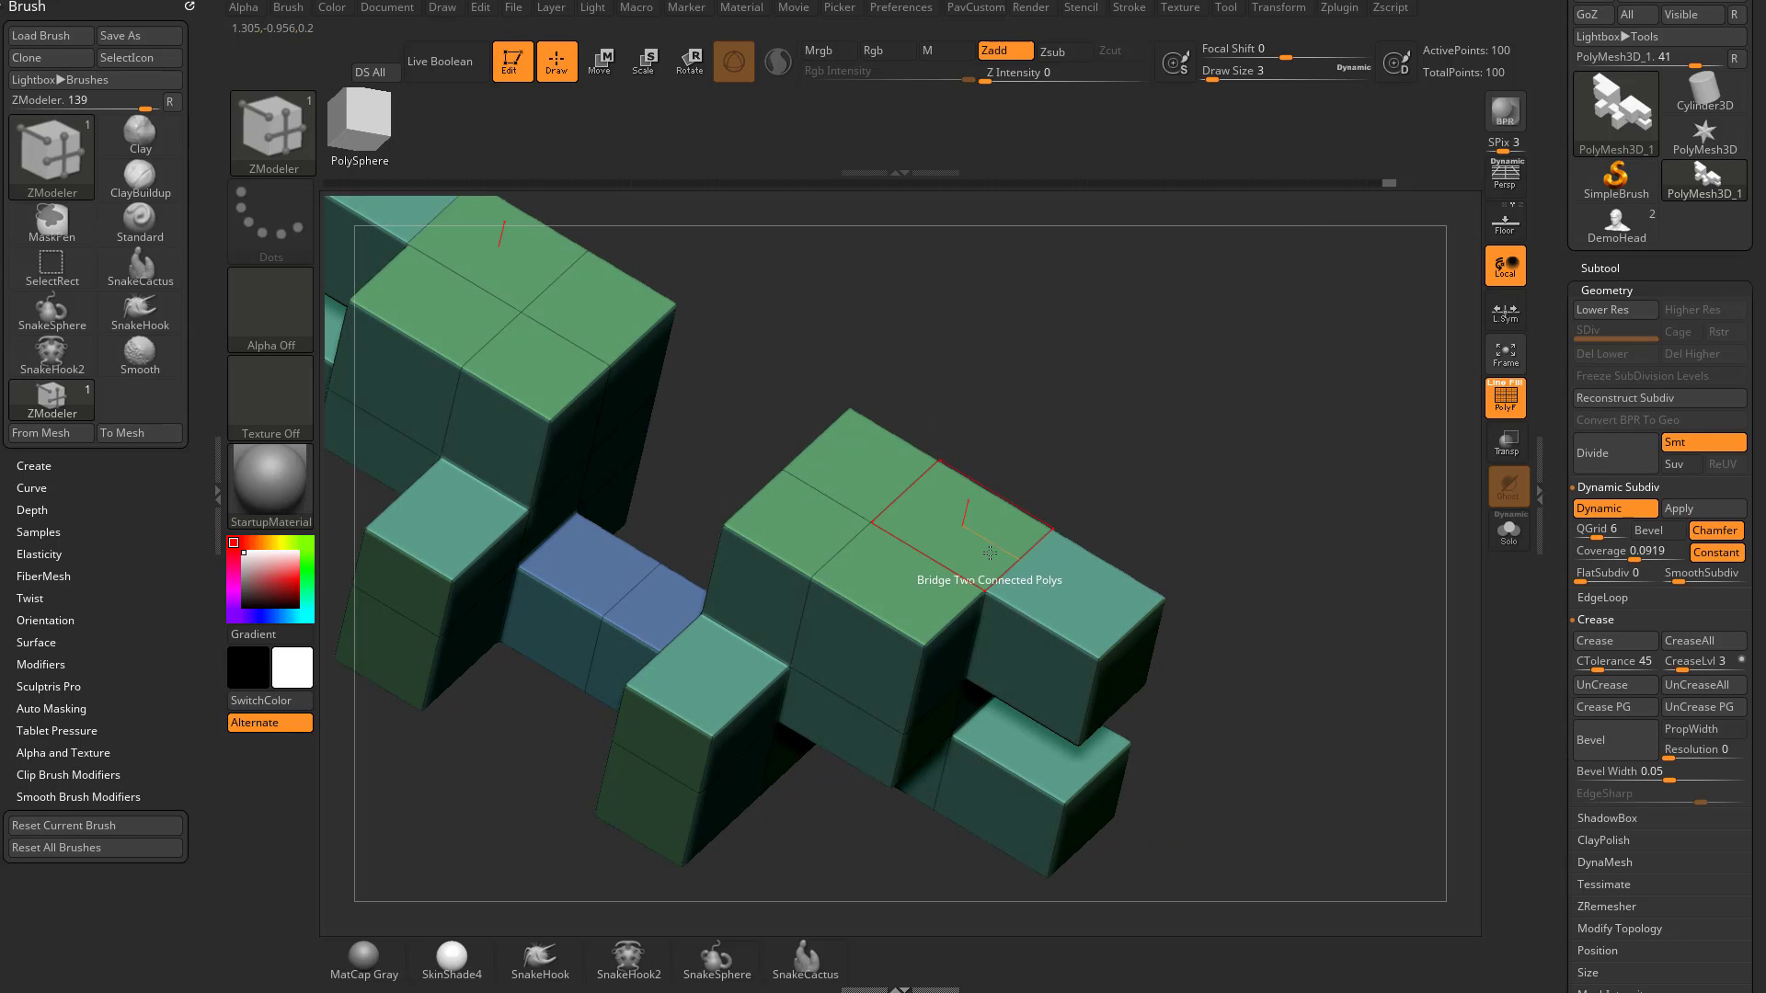
{"action": "left_click", "coordinate": [1005, 545]}
{"action": "left_click_drag", "start_coordinate": [1360, 583], "coordinate": [946, 495]}
{"action": "left_click_drag", "start_coordinate": [1328, 484], "coordinate": [1274, 431]}
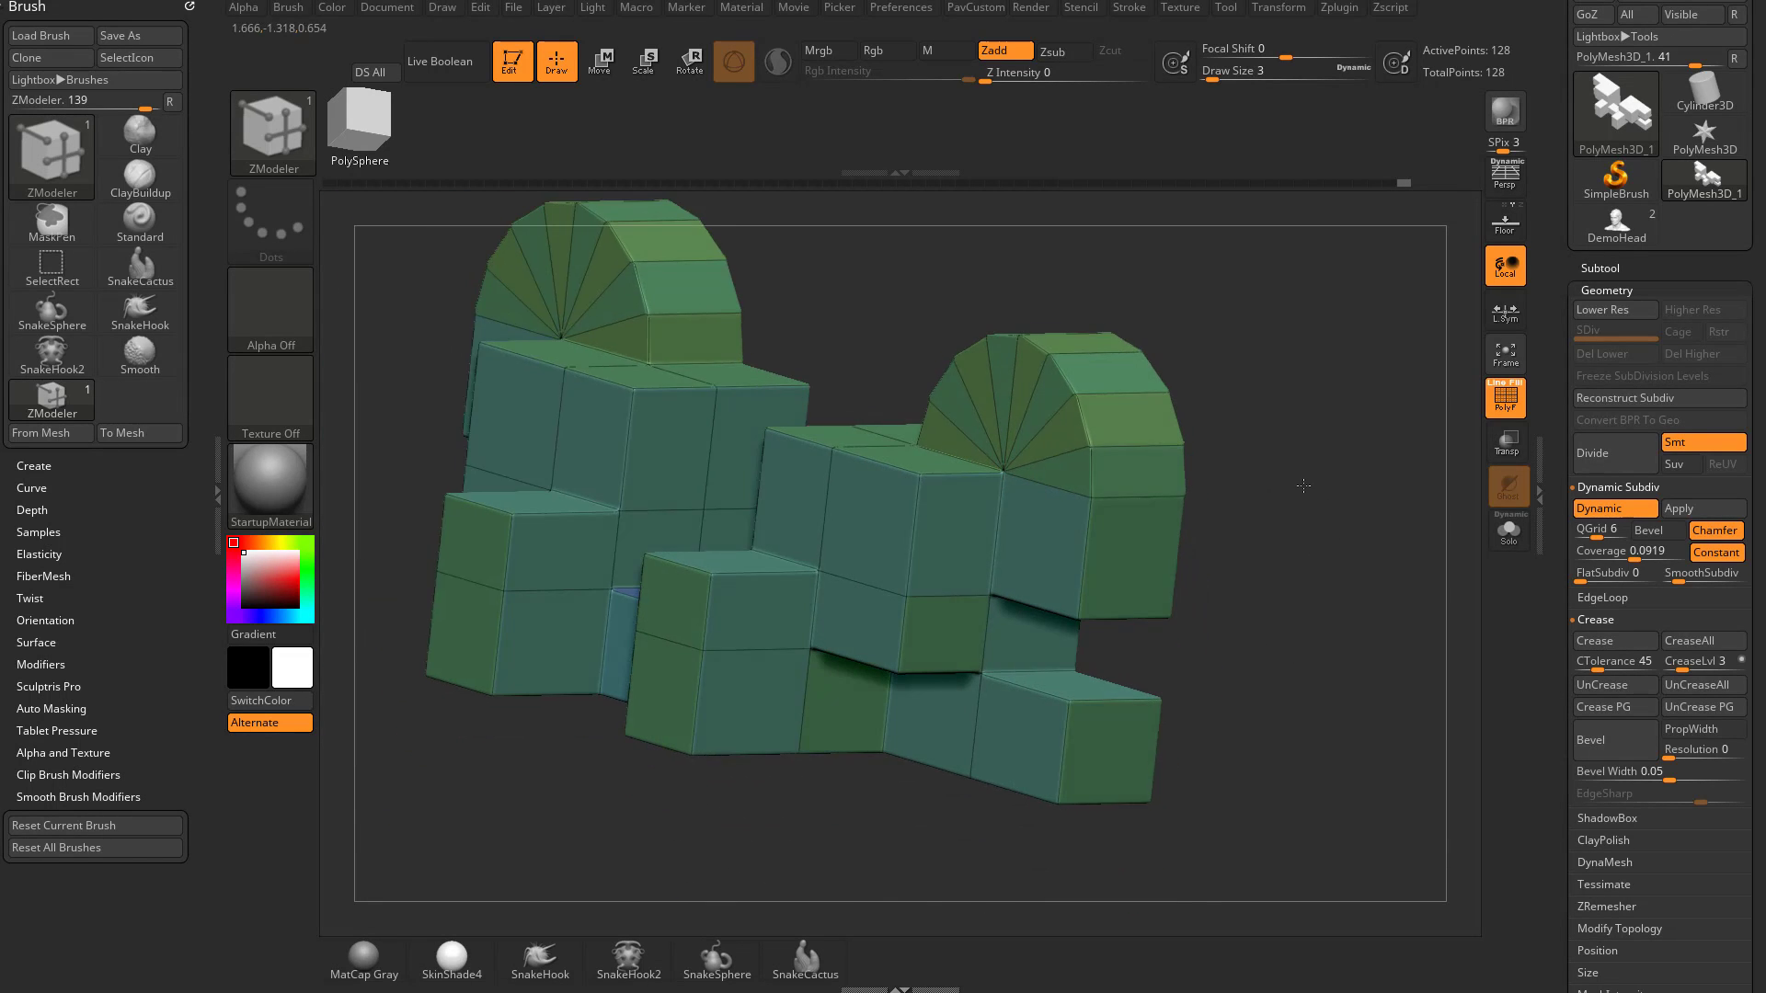
Switch the polygon action to Delete A Single Poly and delete the end faces of the upper and lower protruding blocks
{"action": "key", "text": "space"}
{"action": "left_click", "coordinate": [982, 329]}
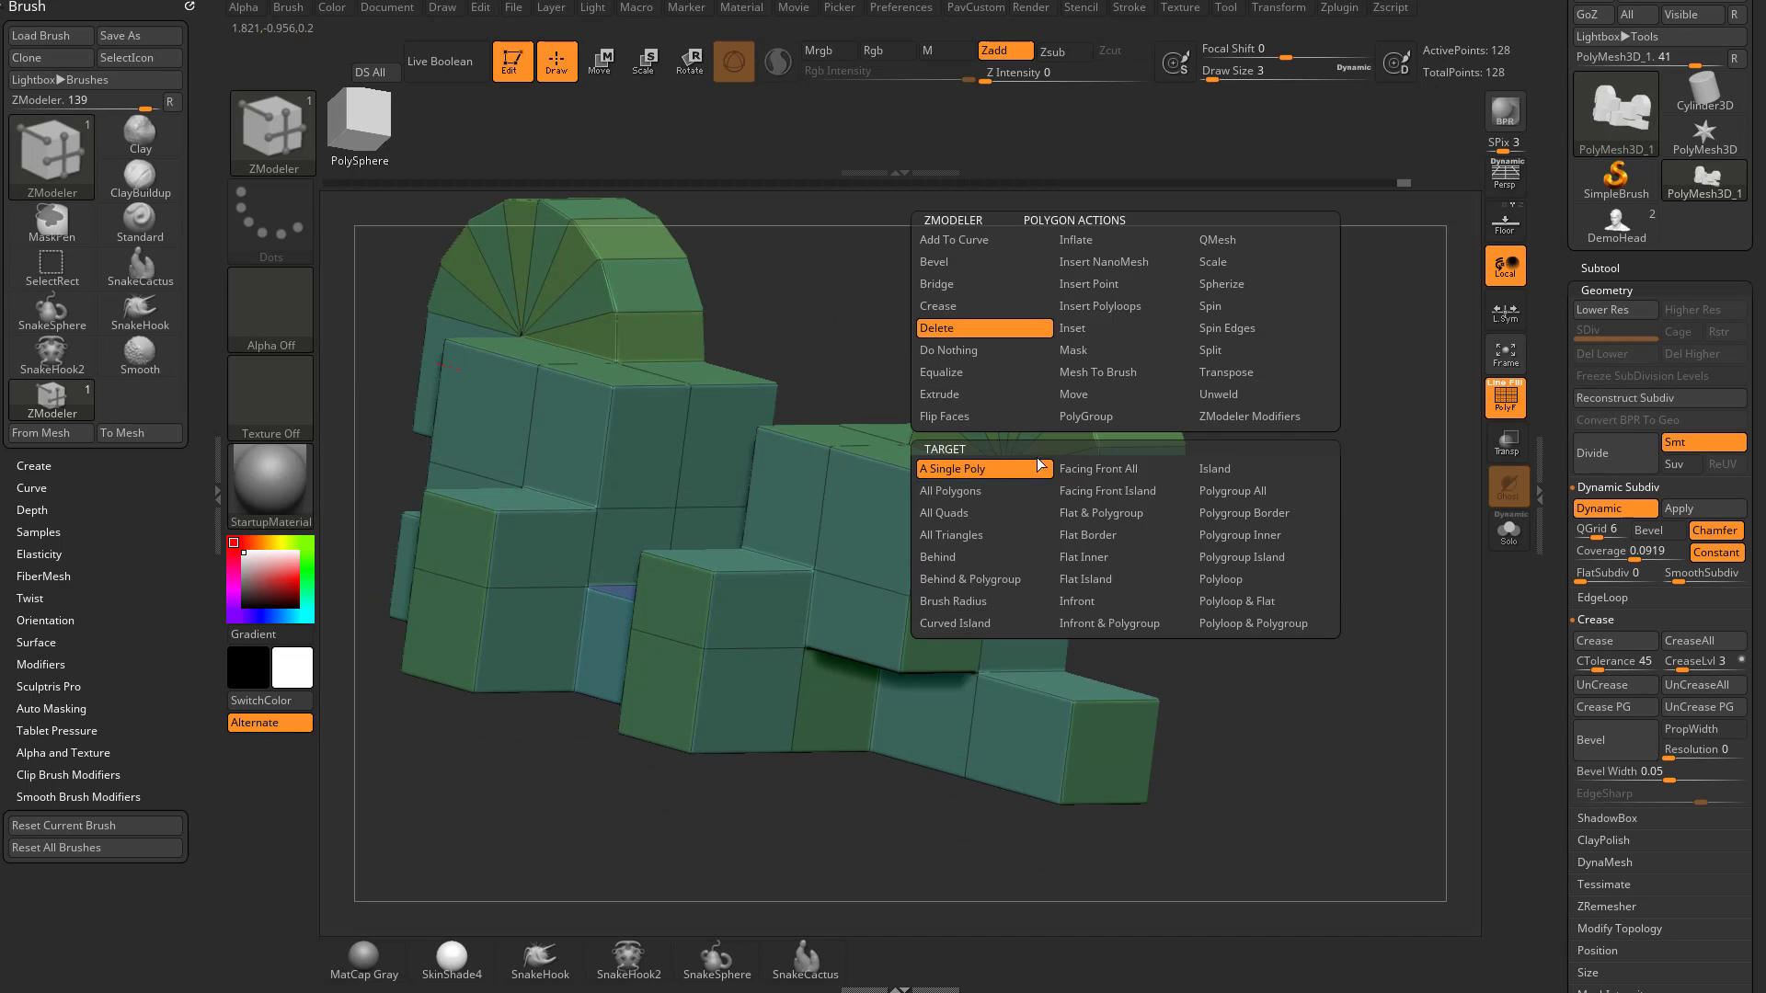
{"action": "left_click", "coordinate": [1134, 589]}
{"action": "left_click", "coordinate": [1128, 741]}
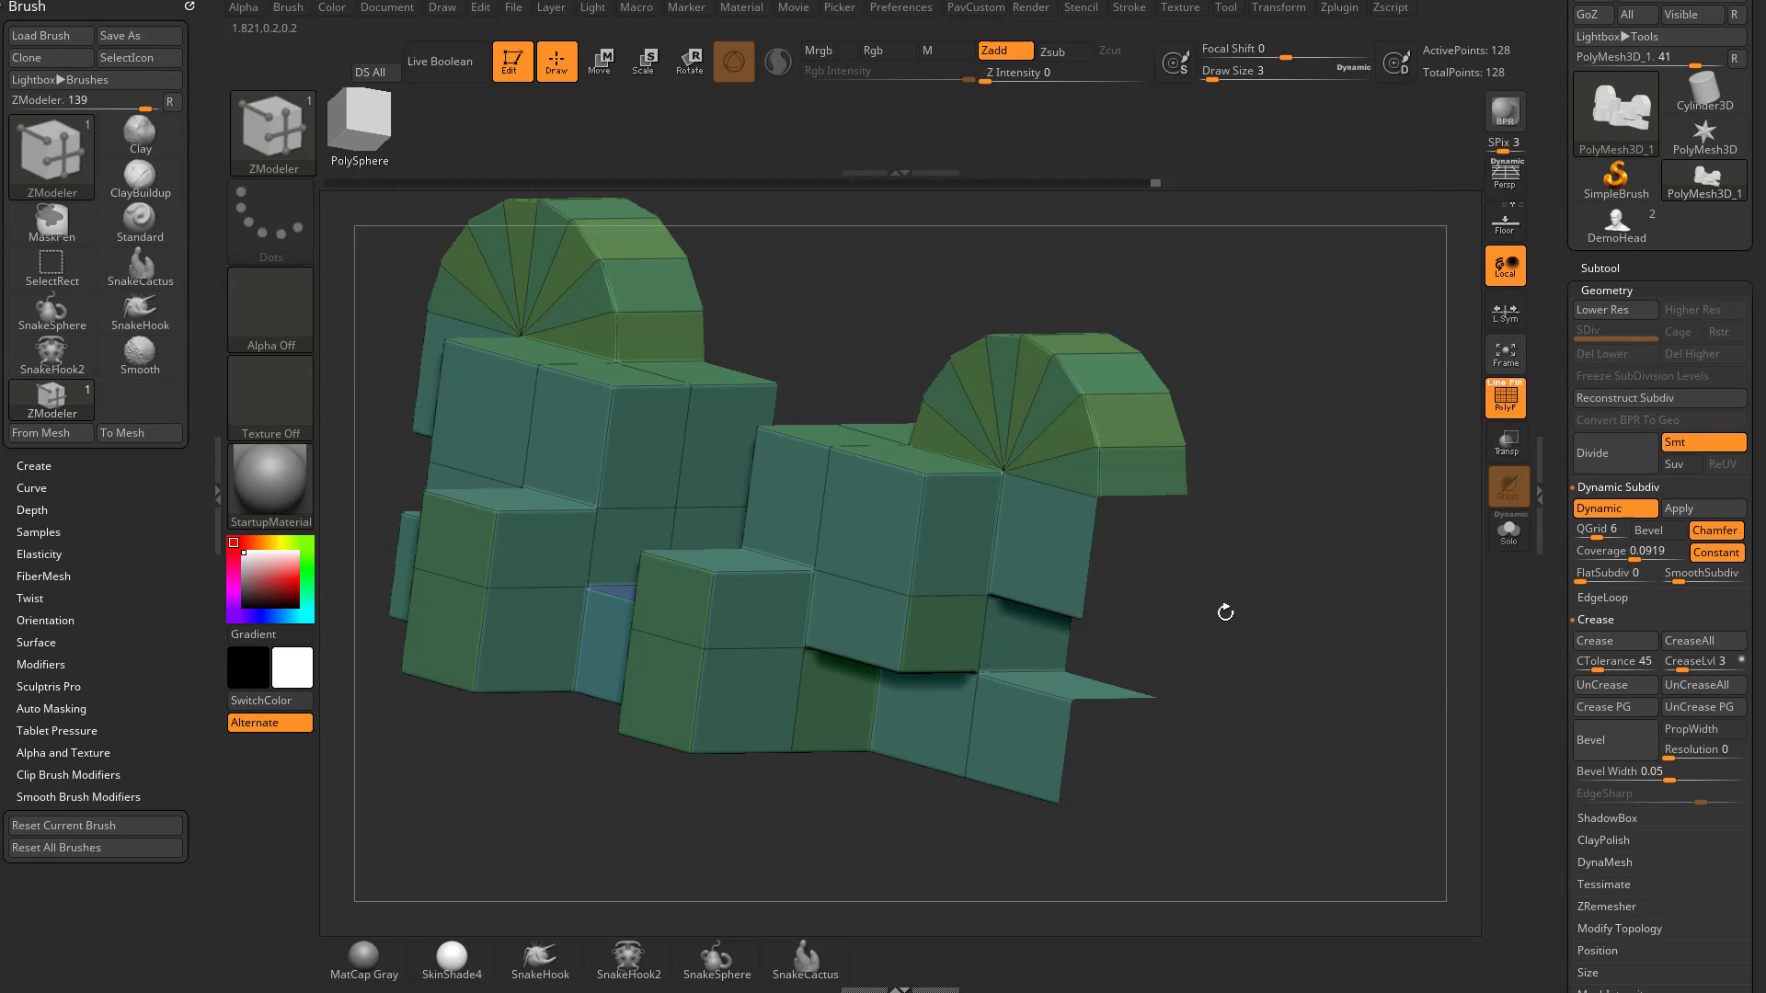
Set the edge action to Bridge Two Holes and connect the upper and lower openings with a curved loop
{"action": "key", "text": "space"}
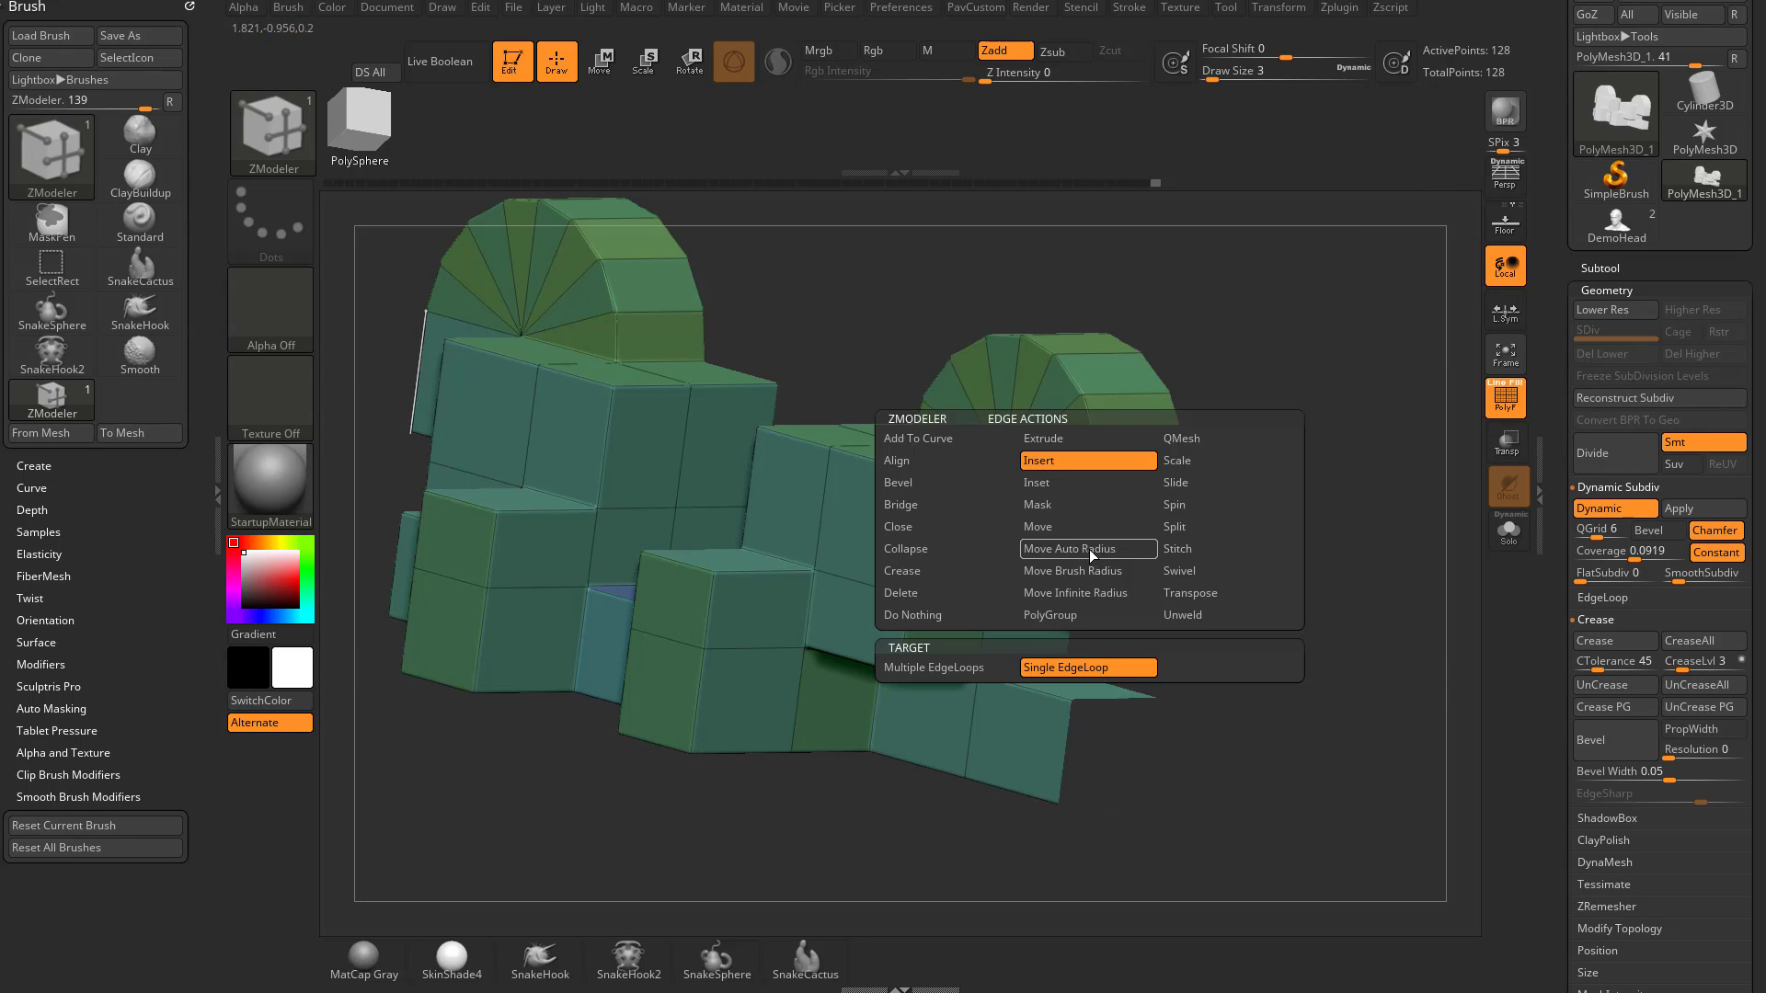
{"action": "left_click", "coordinate": [946, 504]}
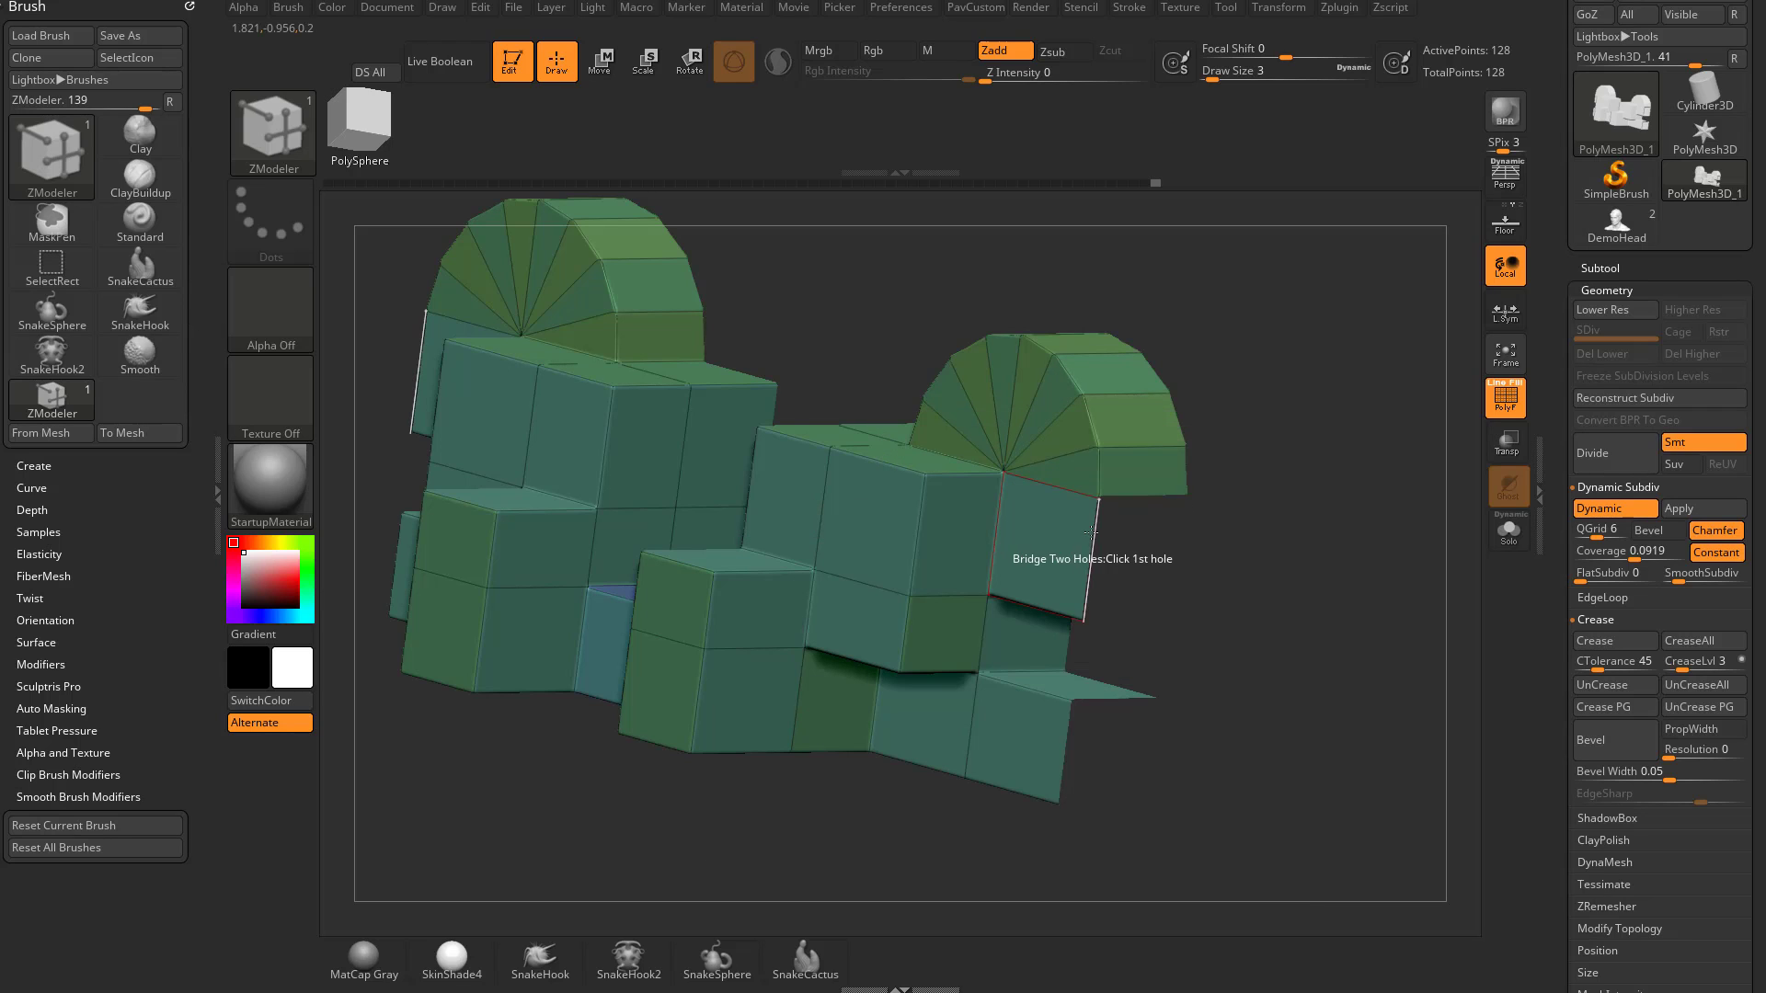
{"action": "left_click_drag", "start_coordinate": [1098, 682], "coordinate": [1291, 702]}
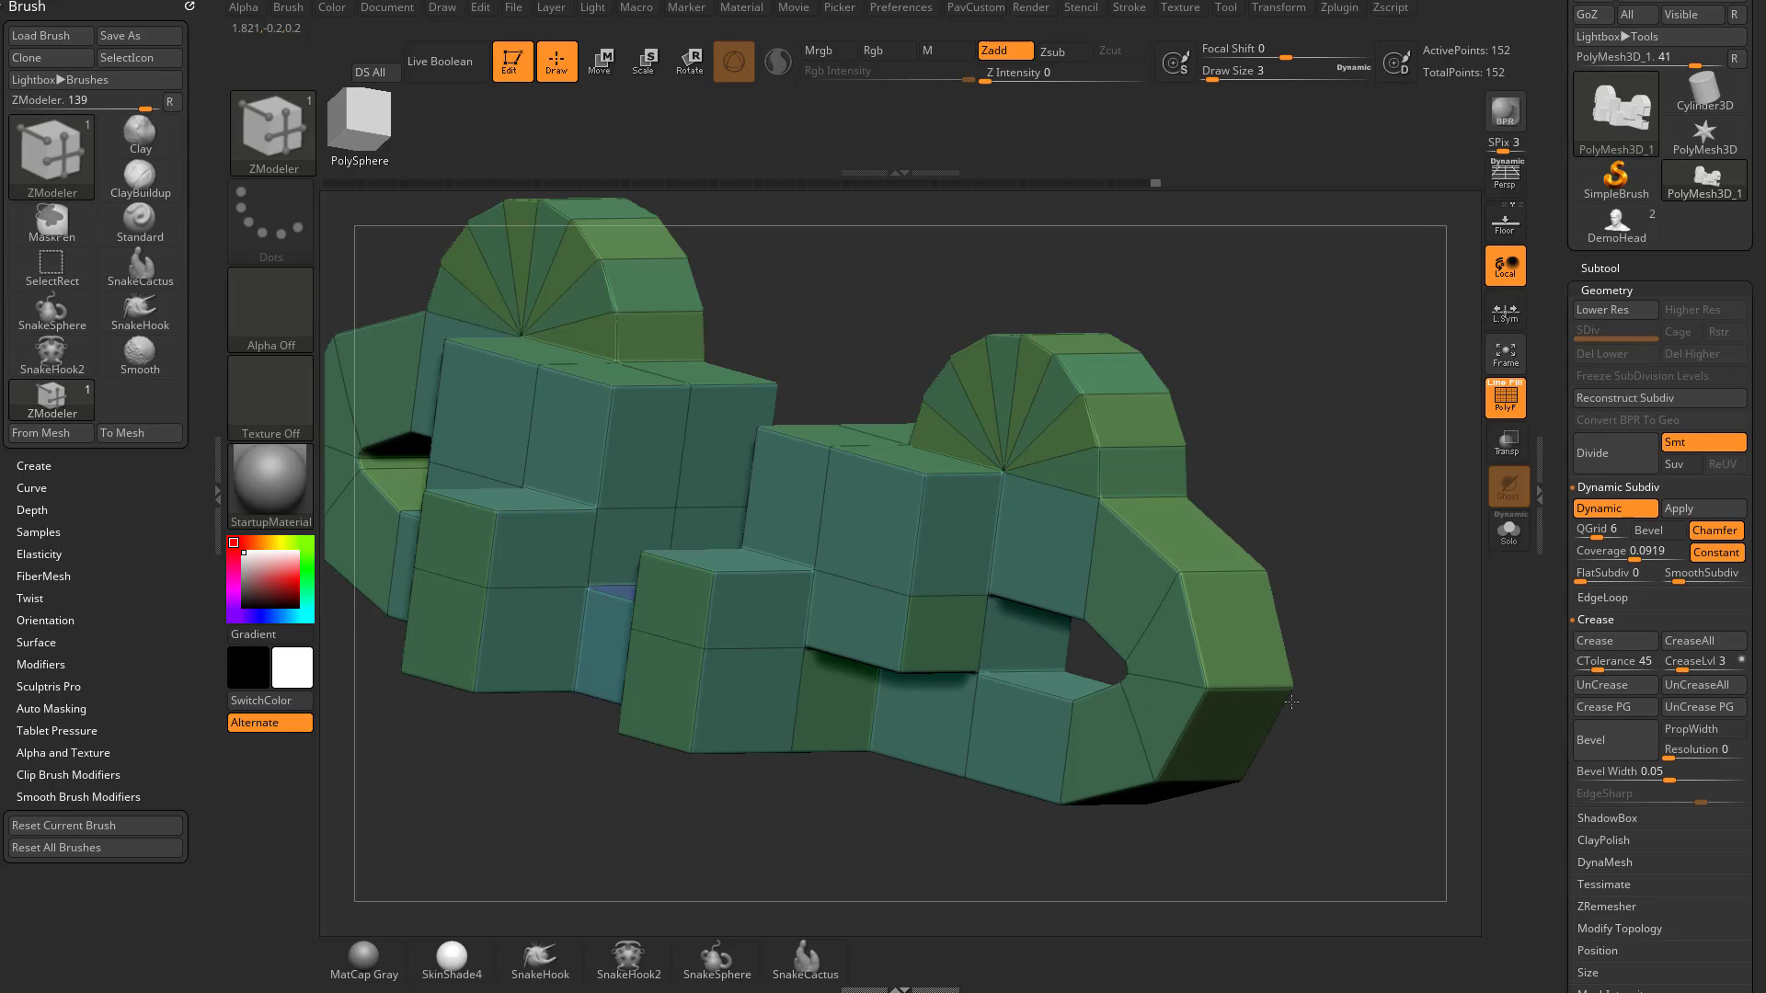
Hide the polyframe and examine the chamfered edges on the arches and the bridged loop
{"action": "left_click", "coordinate": [1502, 416]}
{"action": "left_click_drag", "start_coordinate": [1361, 499], "coordinate": [972, 558]}
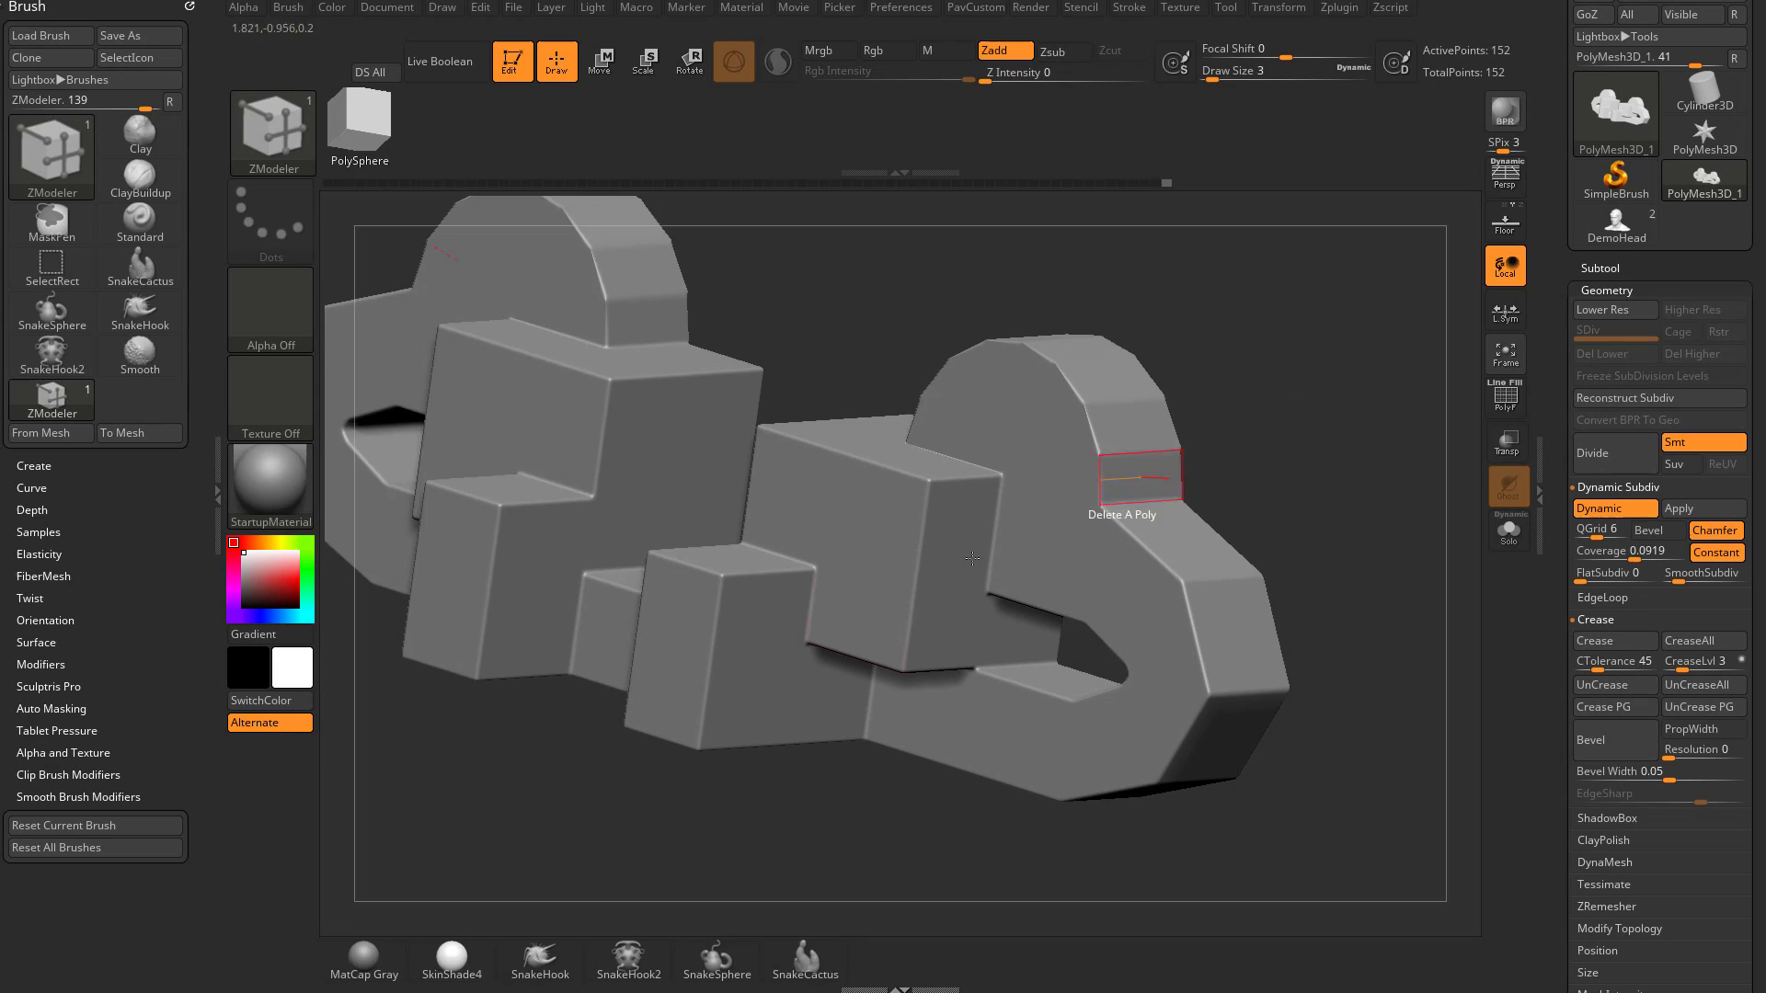
{"action": "left_click", "coordinate": [1040, 380]}
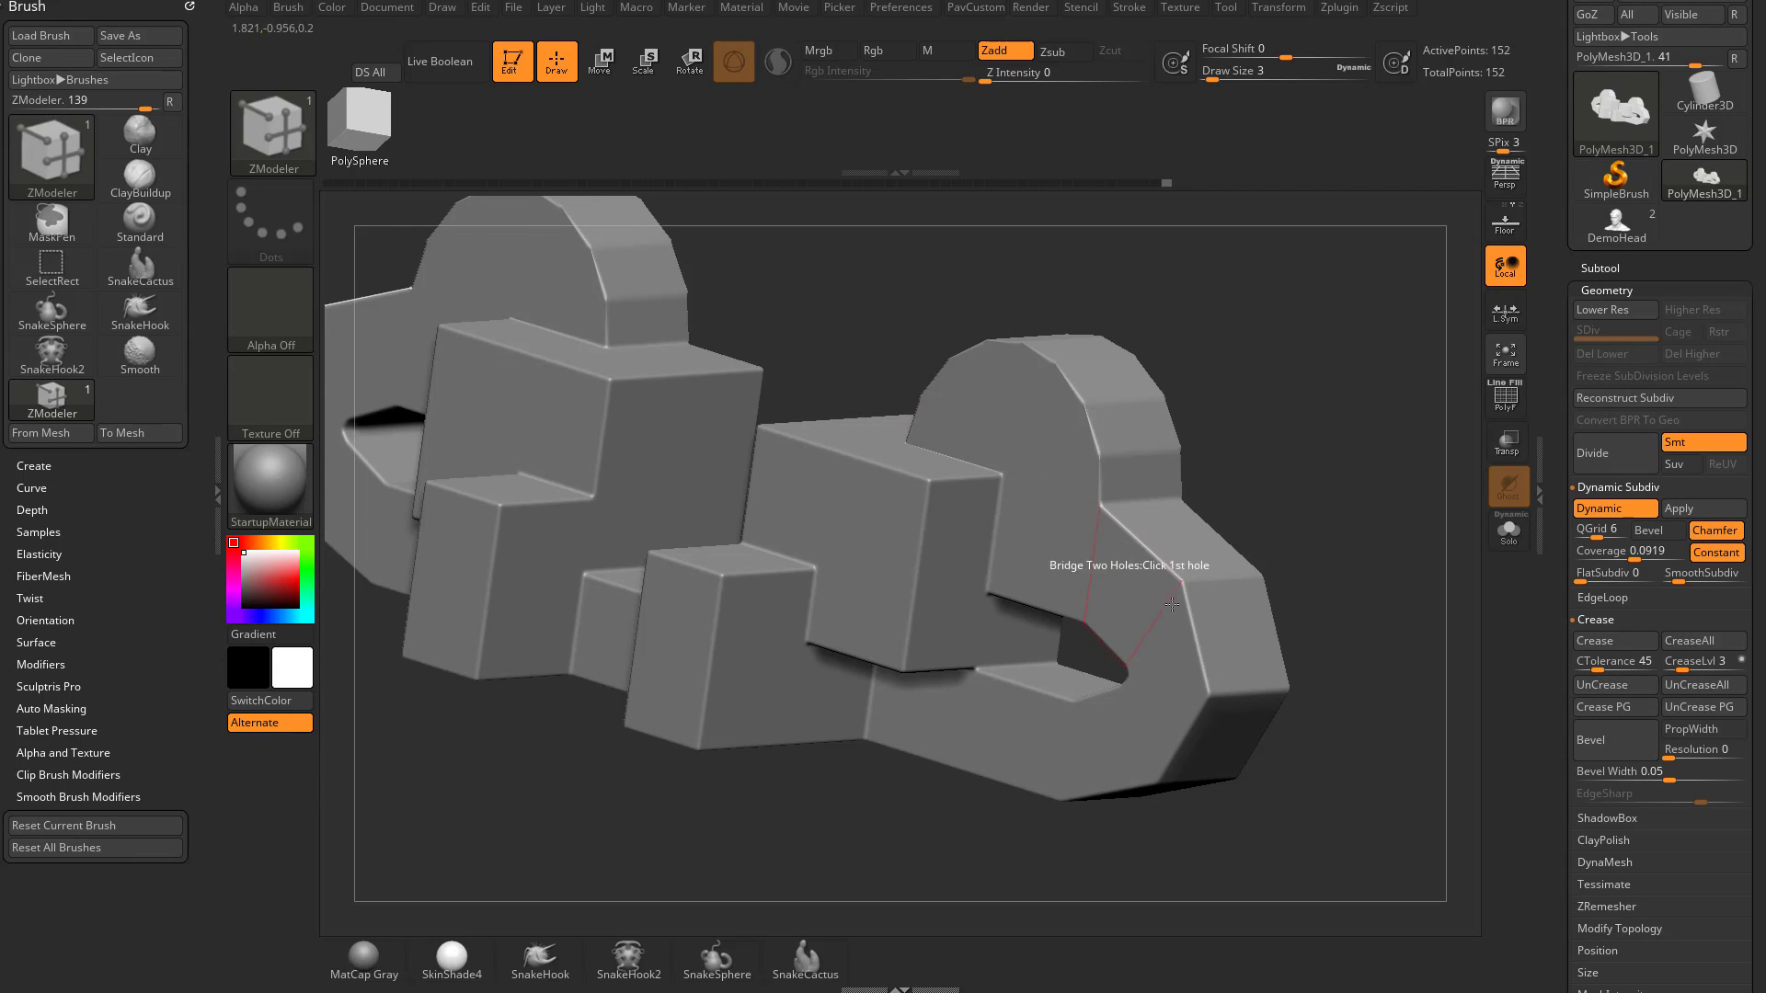
{"action": "left_click_drag", "start_coordinate": [1361, 499], "coordinate": [1389, 575], "text": "alt"}
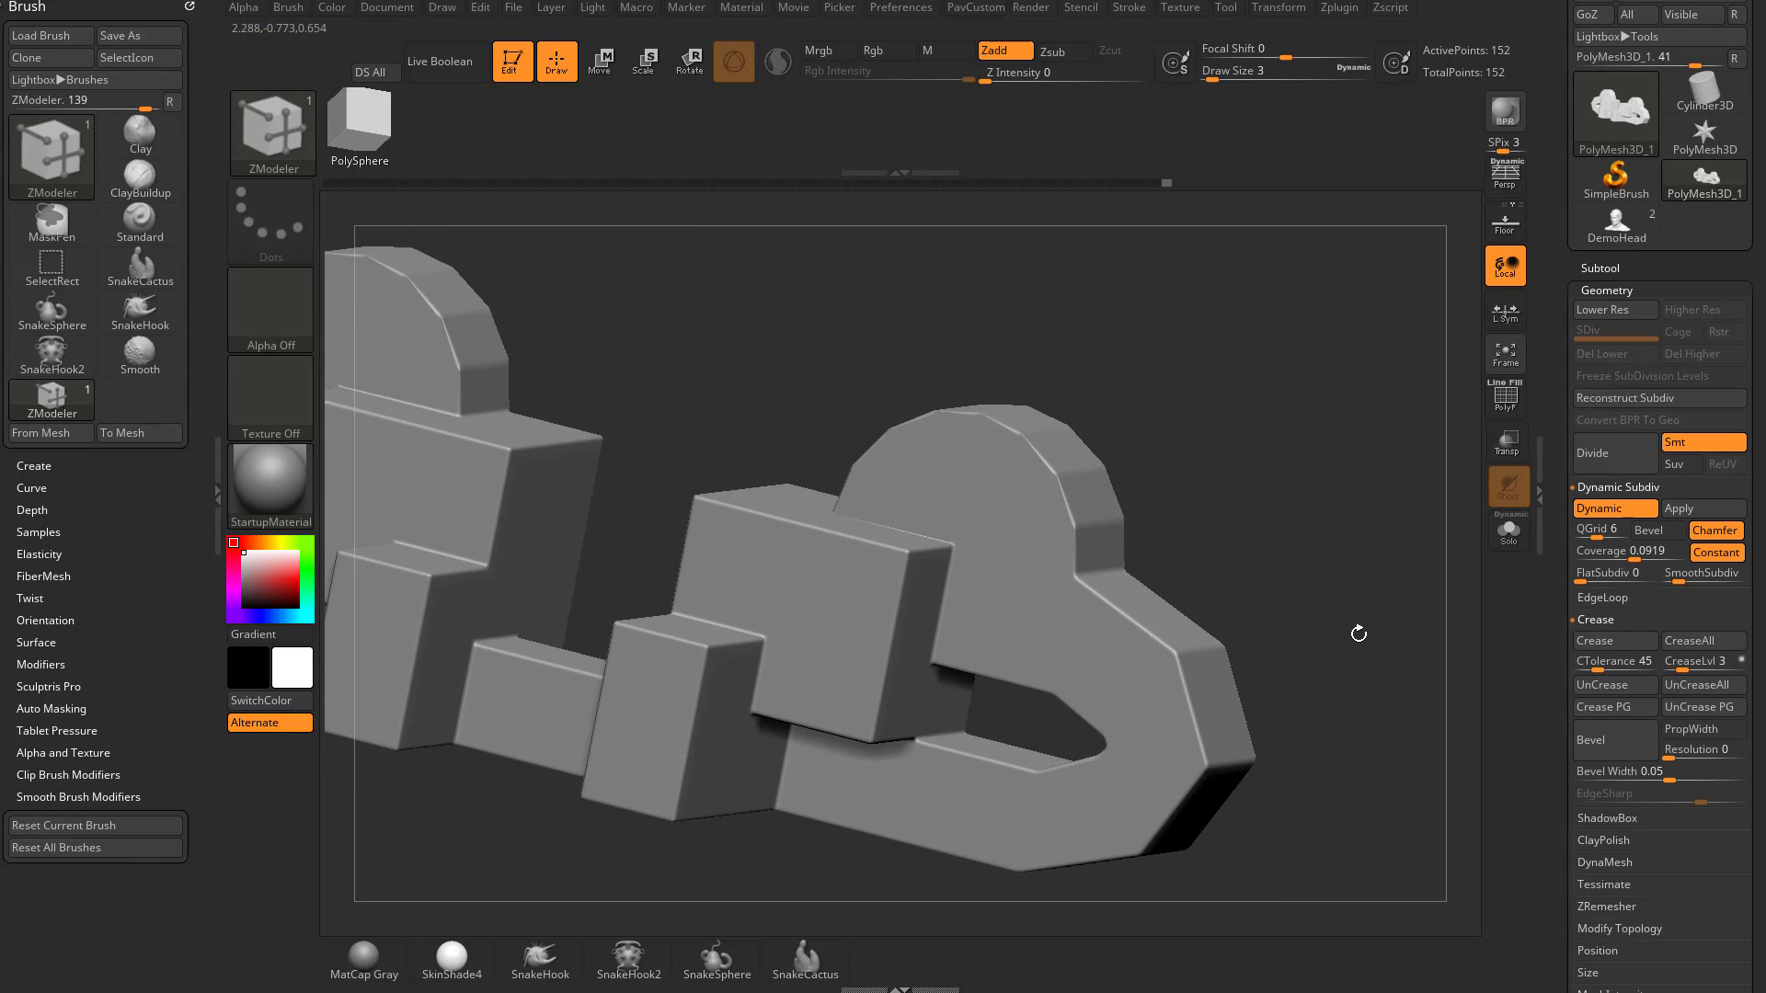
{"action": "left_click_drag", "start_coordinate": [1359, 633], "coordinate": [1362, 602]}
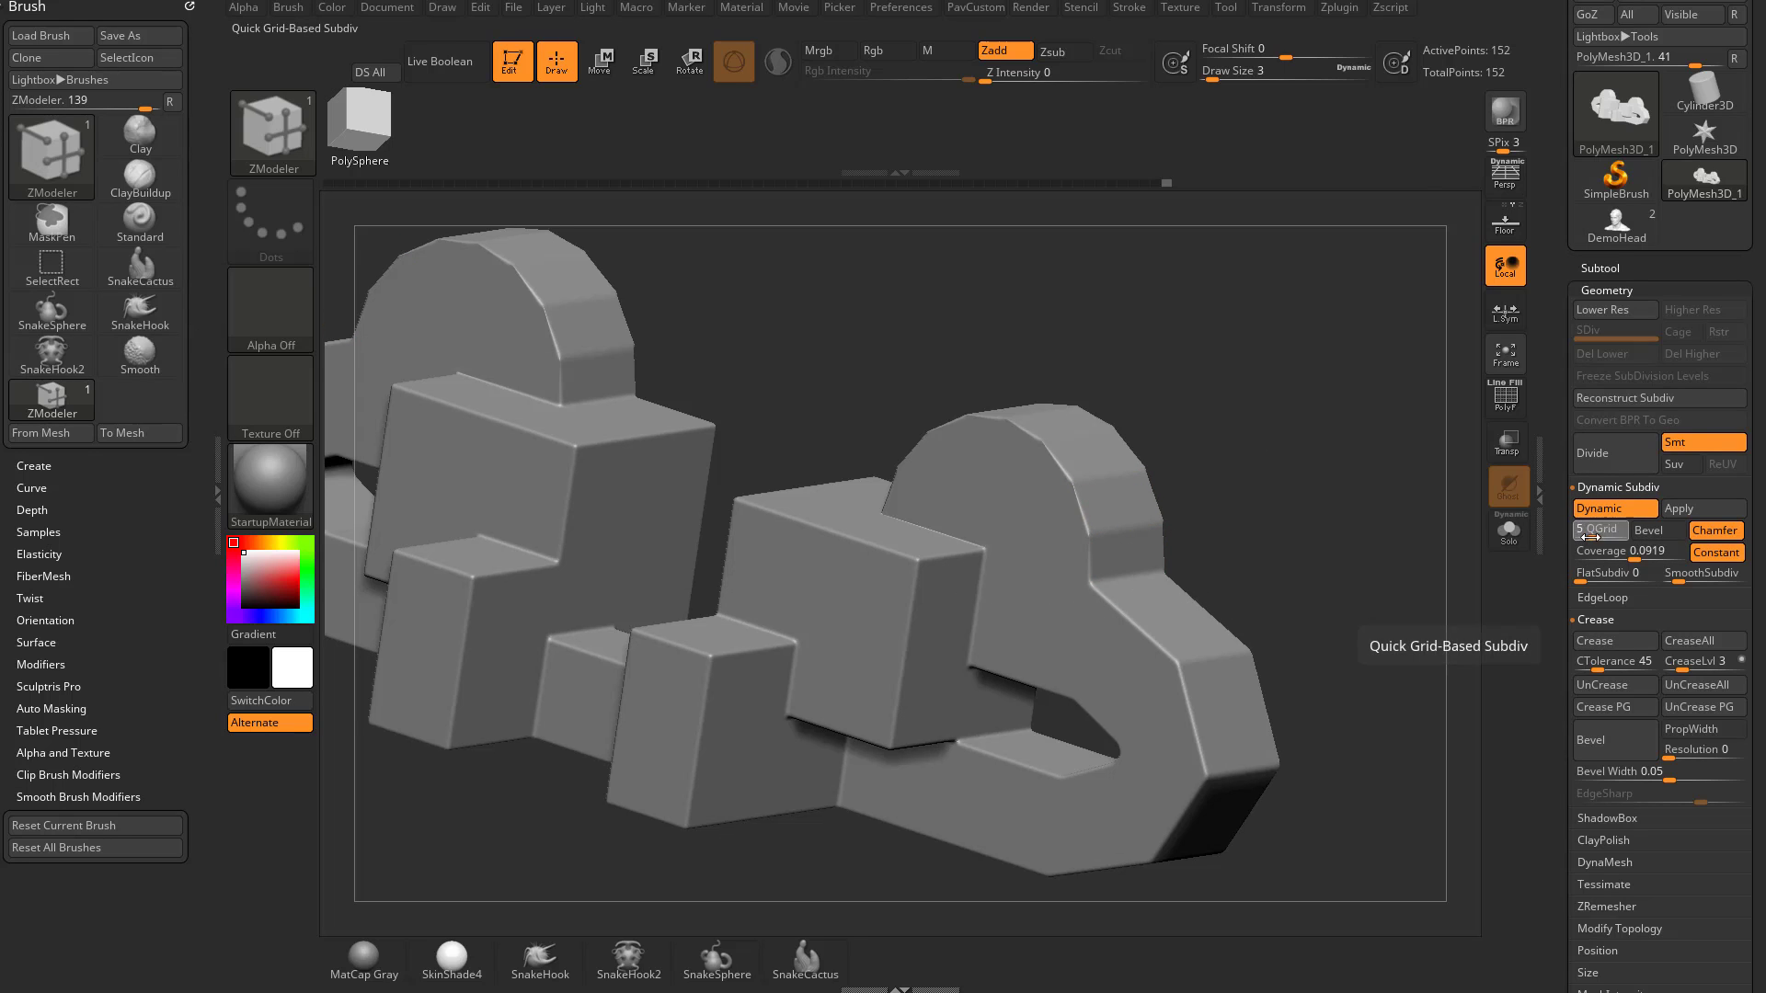
Set QGrid to 0 and SmoothSubdiv to 4, and inspect the smoothed model with the polyframe off and on
{"action": "left_click_drag", "start_coordinate": [1598, 541], "coordinate": [1524, 581]}
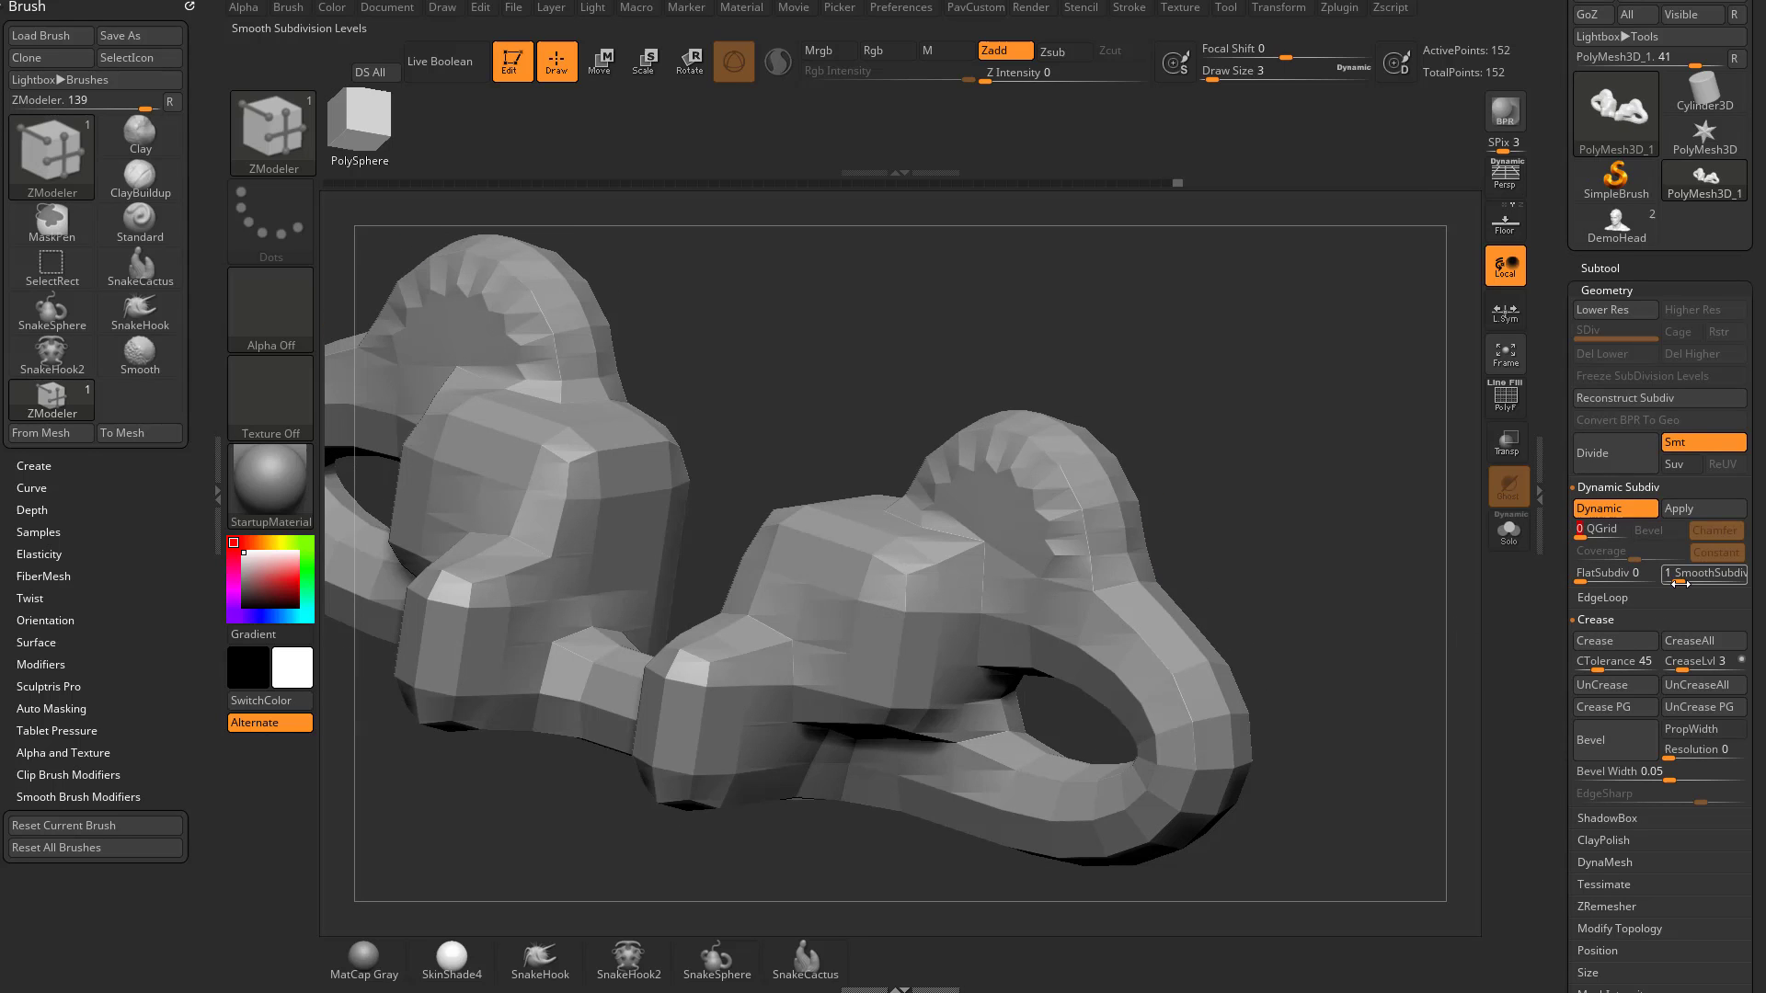
{"action": "left_click_drag", "start_coordinate": [1682, 582], "coordinate": [1692, 583]}
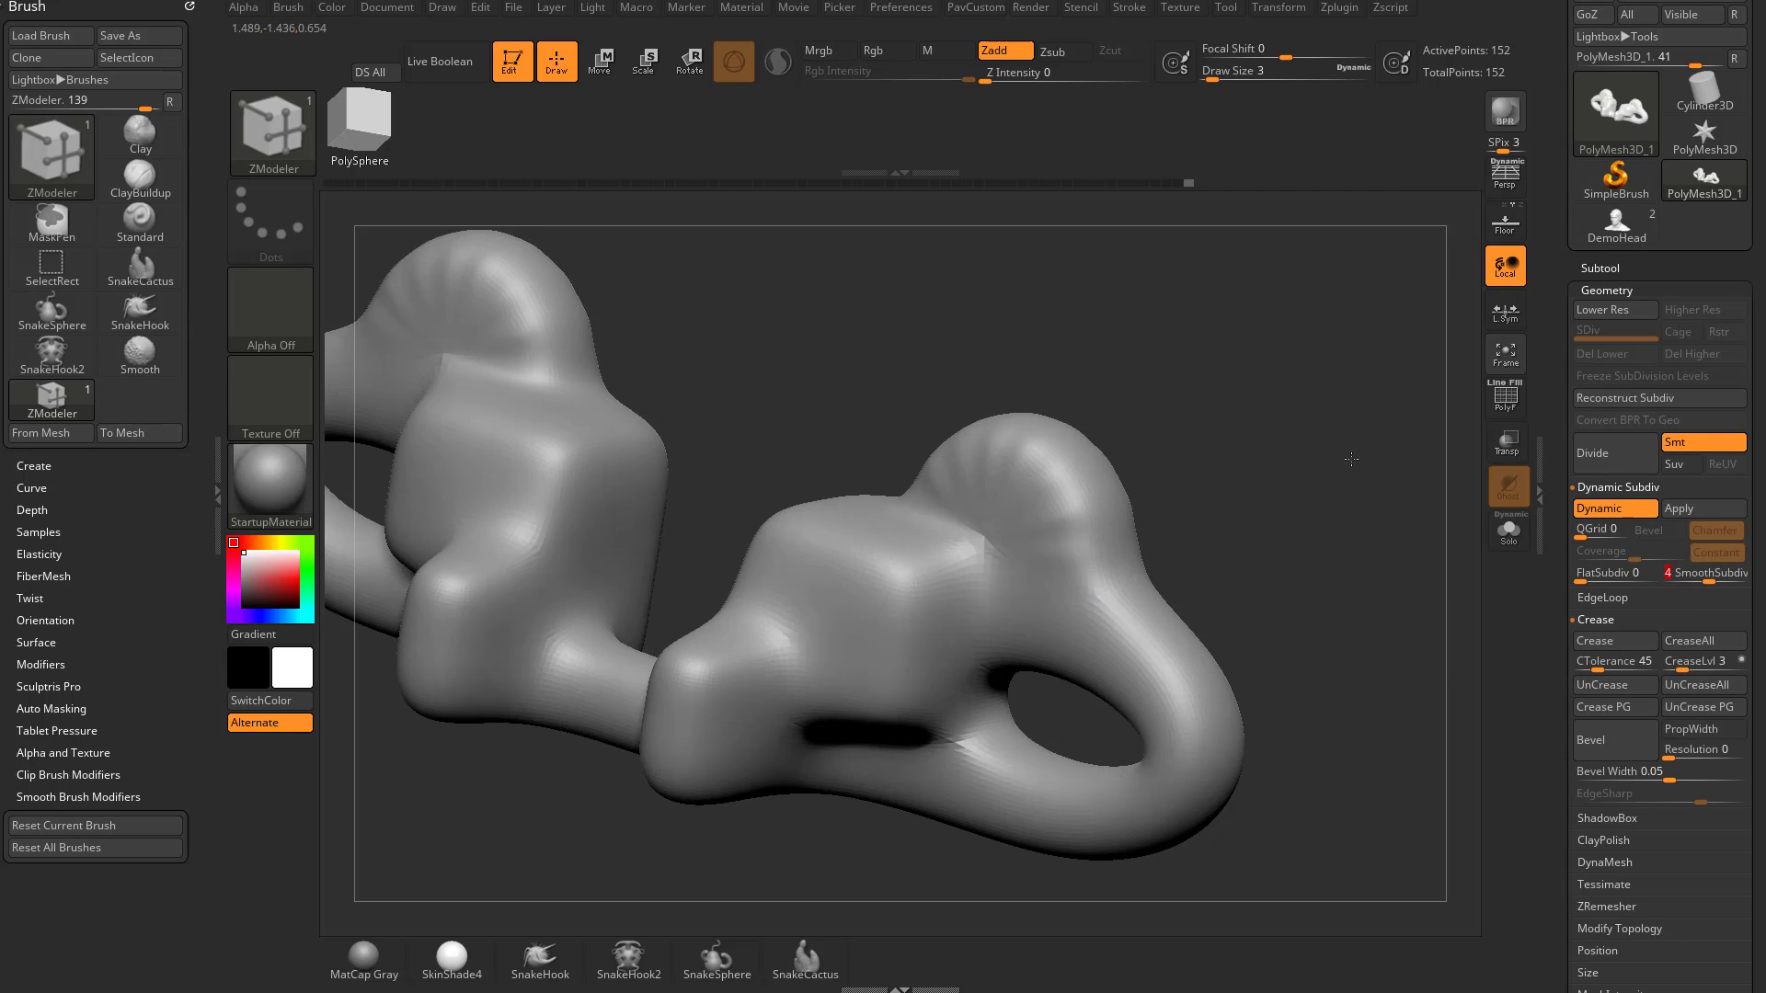
{"action": "left_click_drag", "start_coordinate": [1351, 459], "coordinate": [1413, 540]}
{"action": "key", "text": "shift+f"}
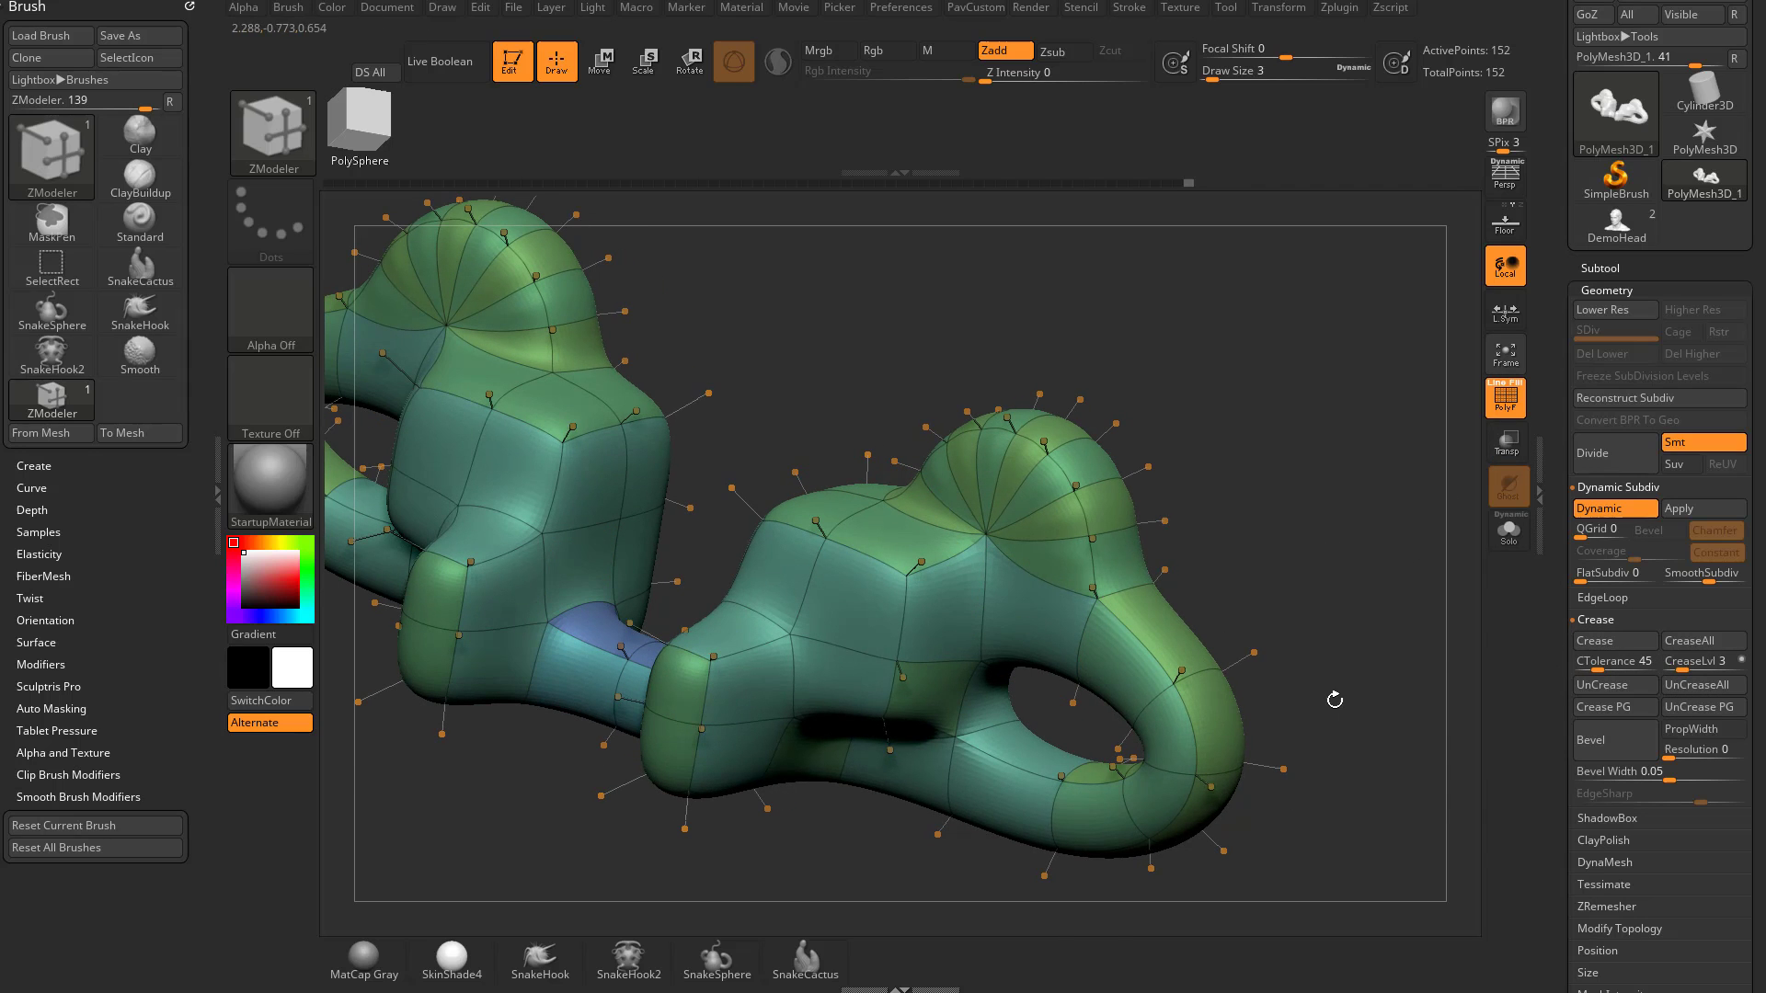
Crease the model's hard edges with a tolerance of 45 and examine the sharpened edges around the loop
{"action": "left_click", "coordinate": [1602, 641]}
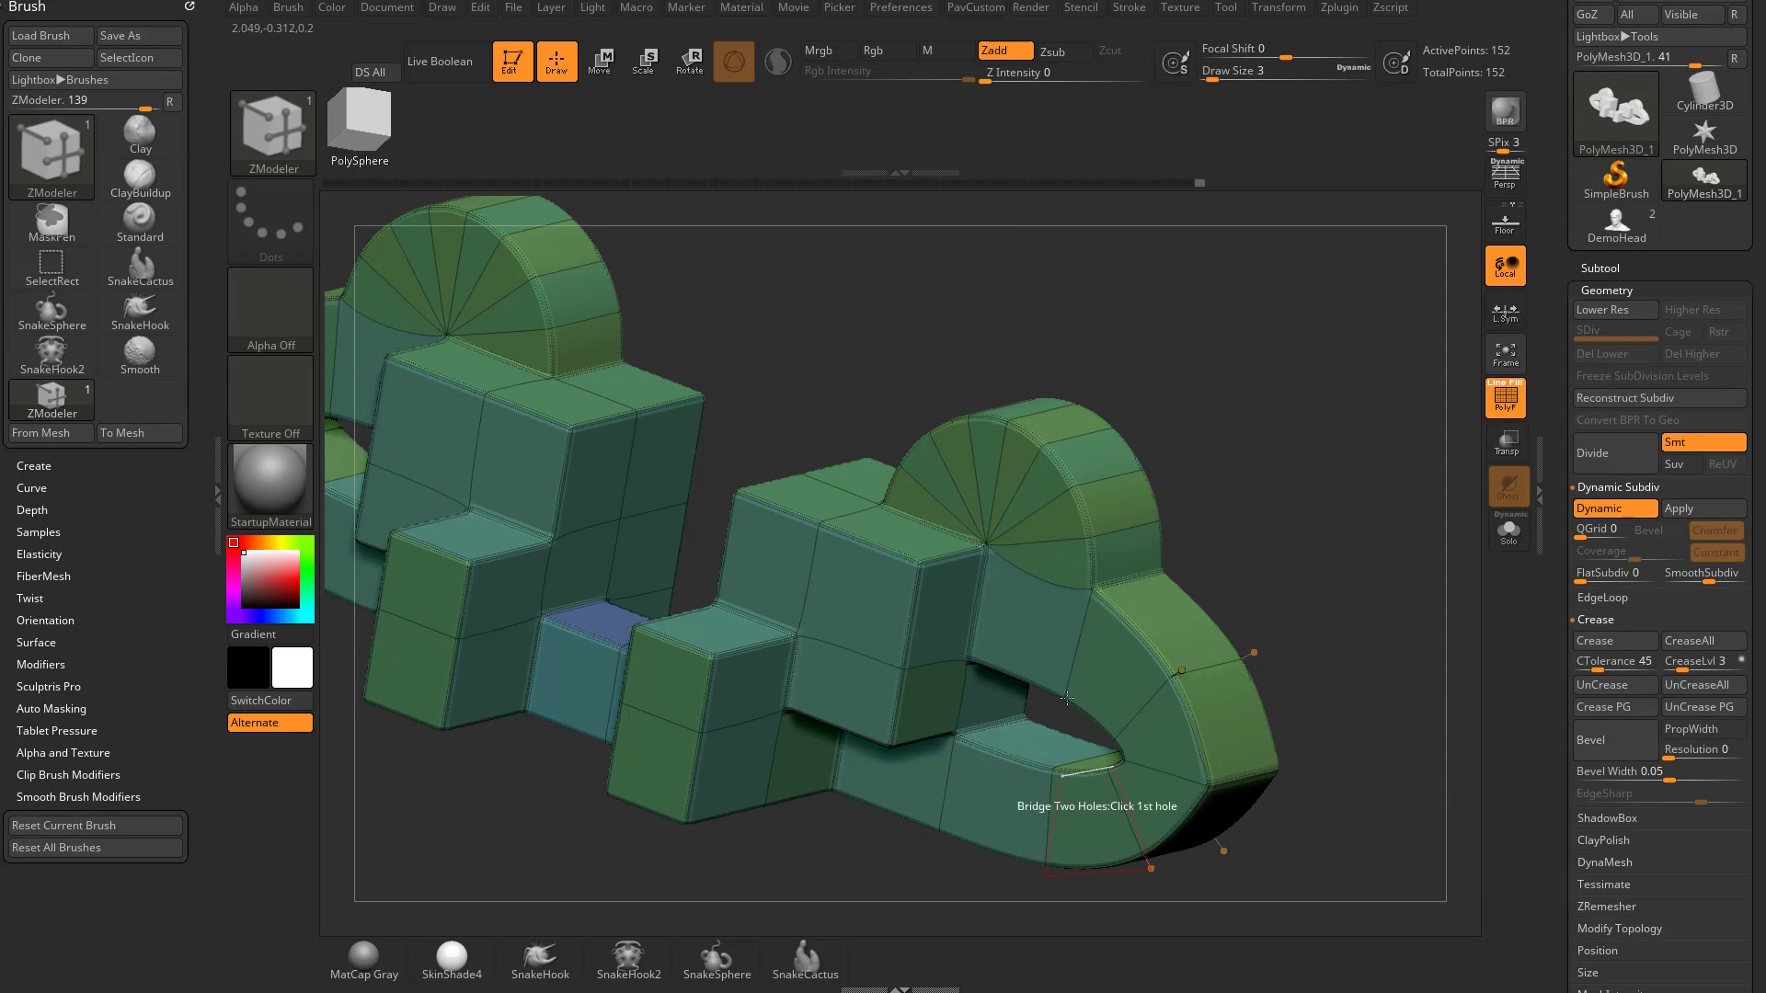
{"action": "left_click_drag", "start_coordinate": [1277, 716], "coordinate": [1259, 752]}
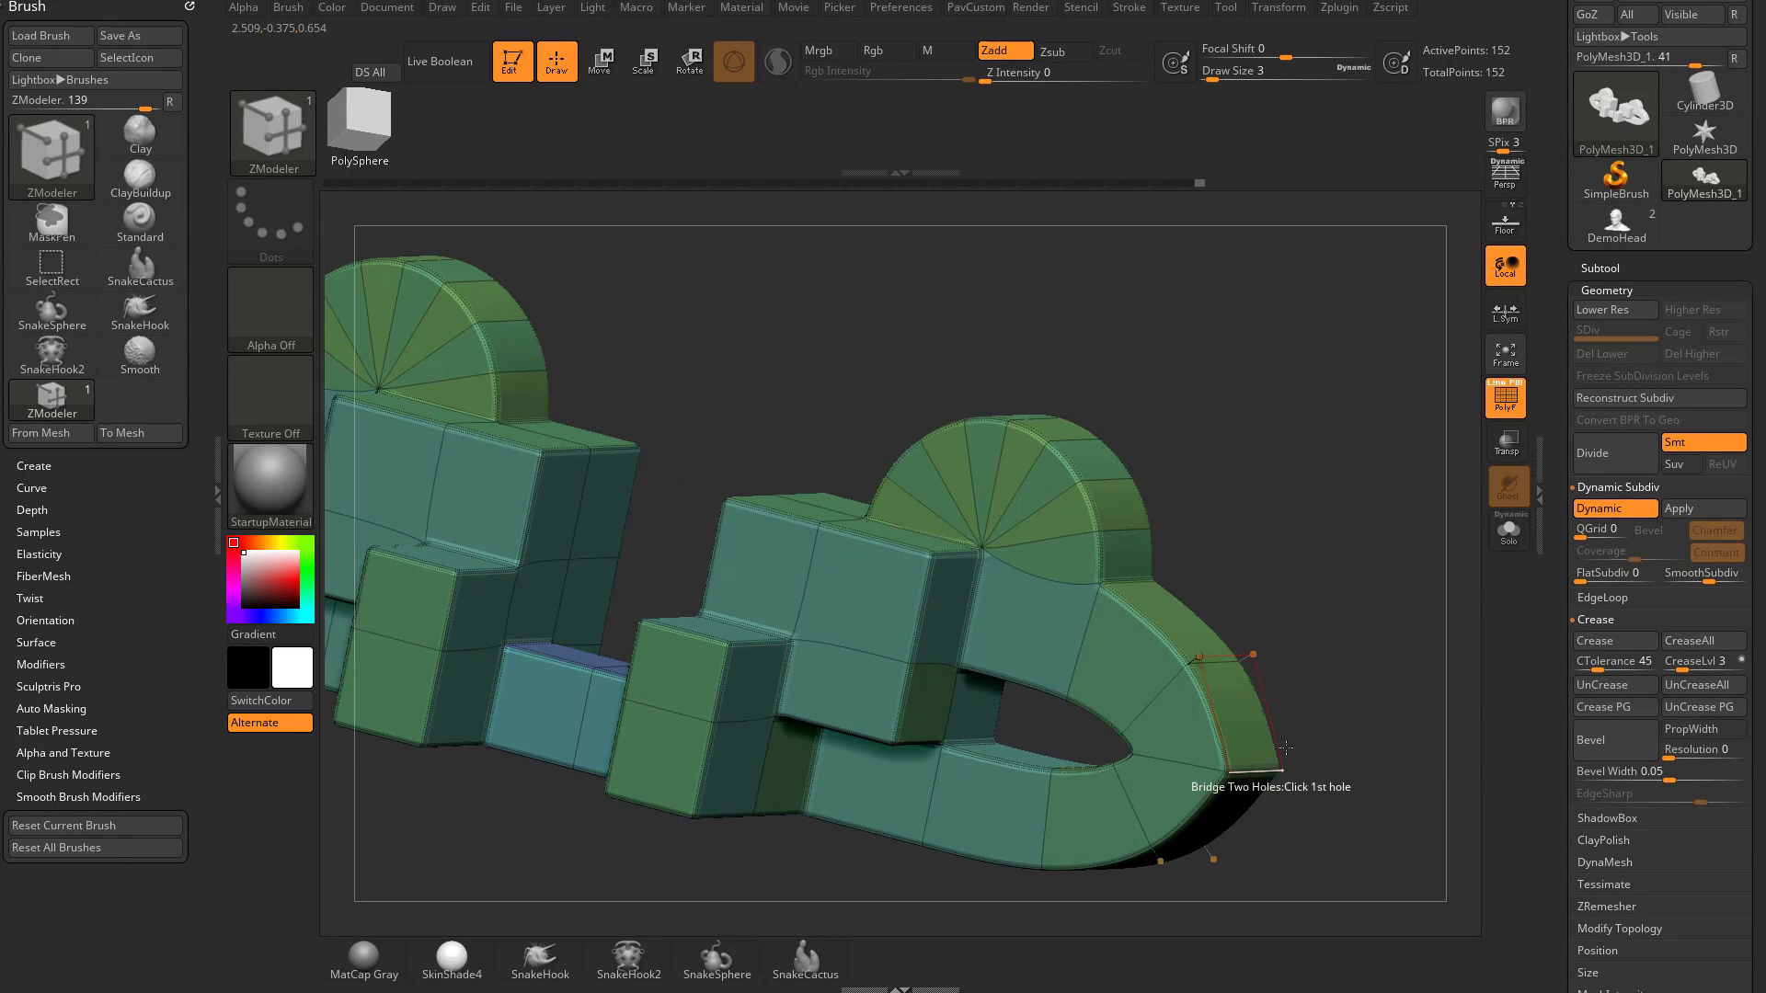
{"action": "left_click_drag", "start_coordinate": [1392, 594], "coordinate": [1337, 631]}
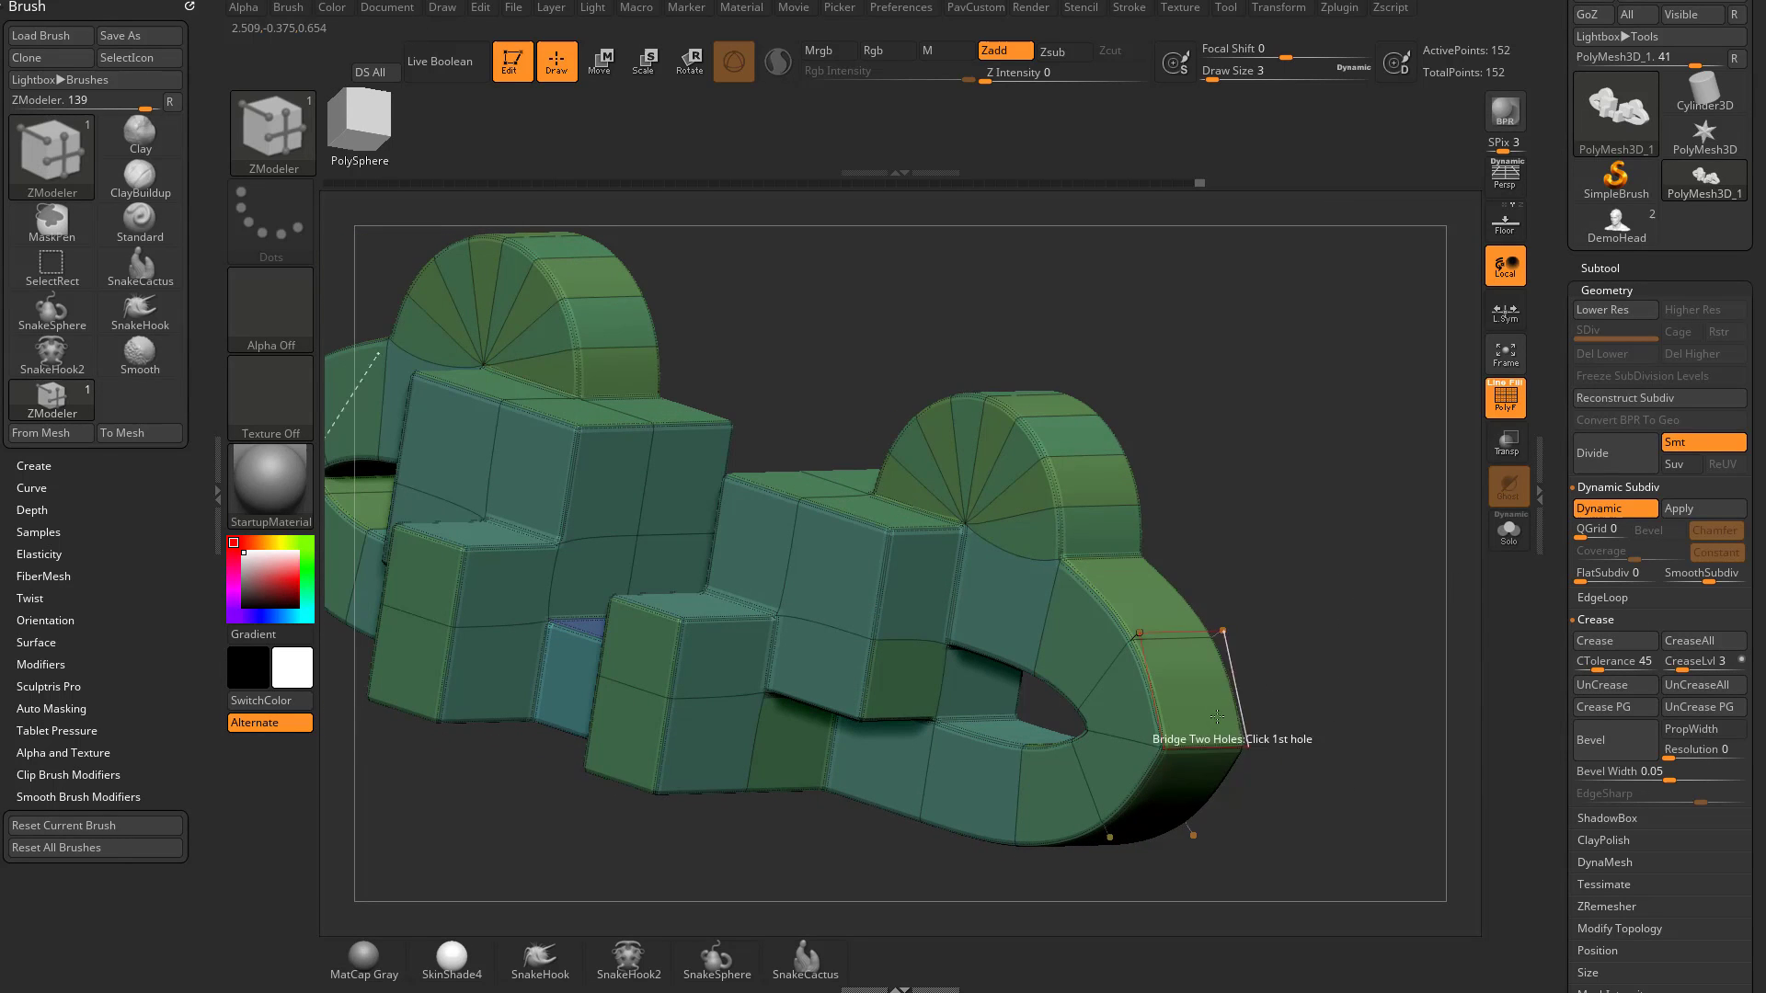
Set the edge action to Crease and hide the polyframe to examine the creased model
{"action": "key", "text": "space"}
{"action": "left_click", "coordinate": [1017, 568]}
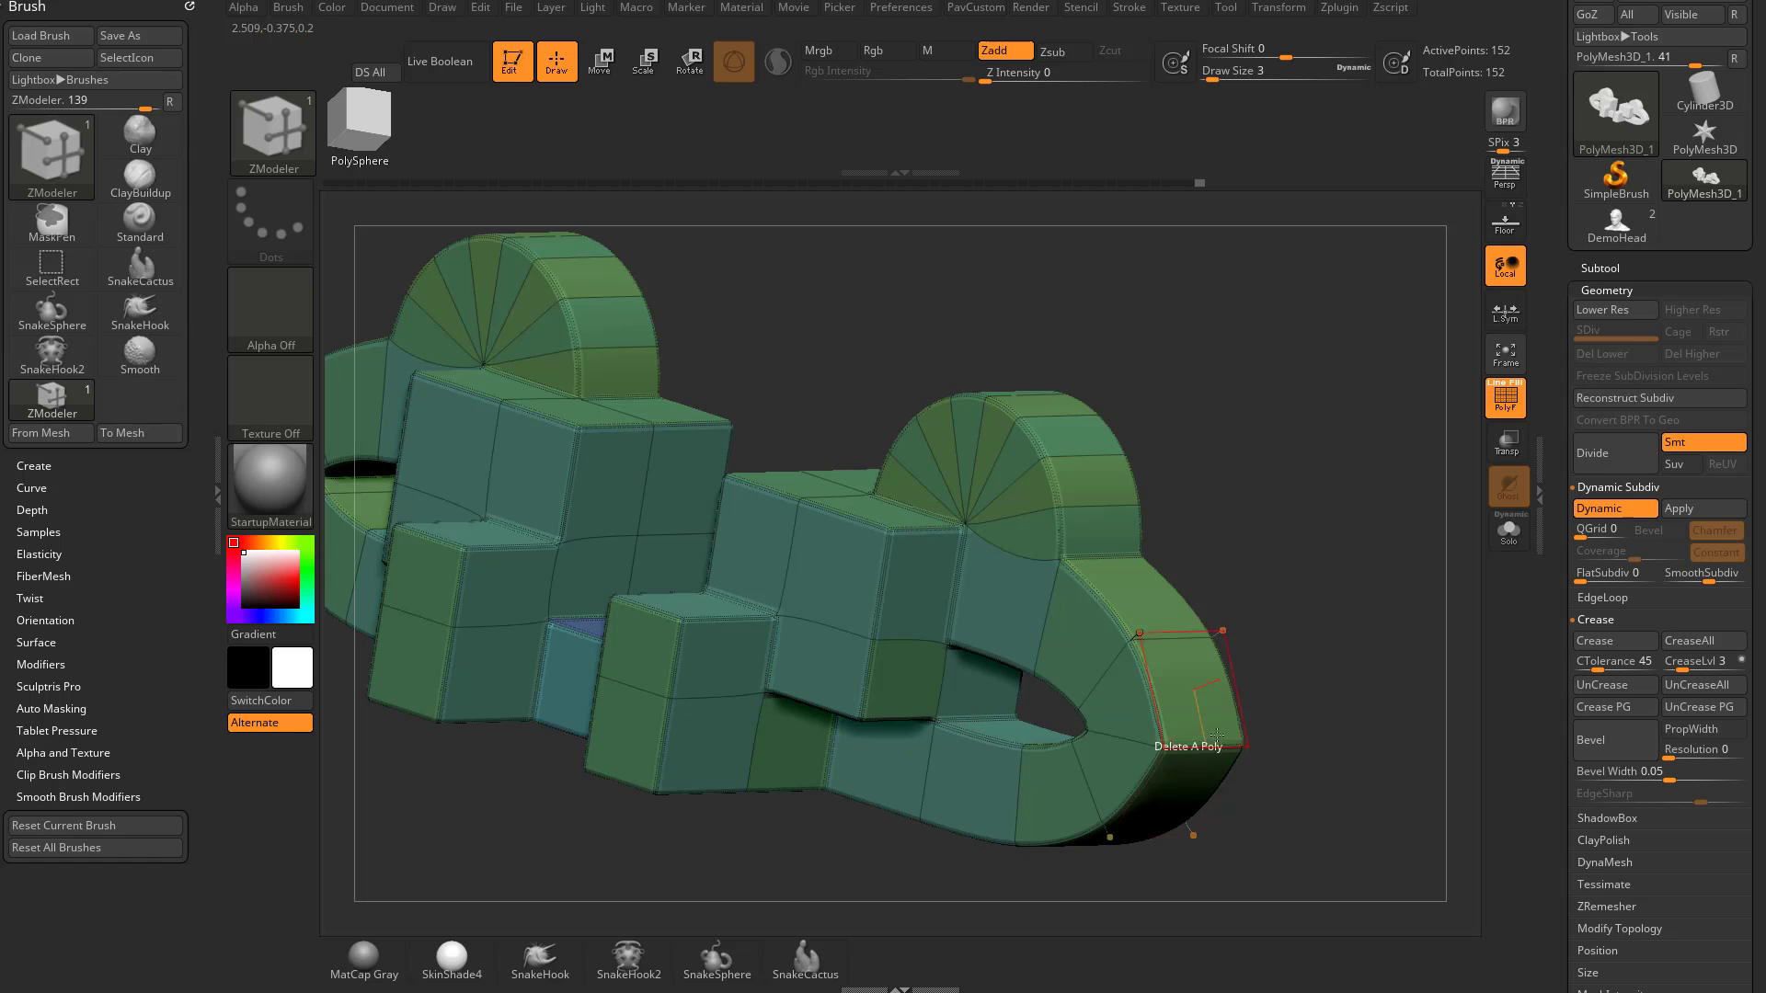
{"action": "left_click_drag", "start_coordinate": [1356, 626], "coordinate": [1384, 670]}
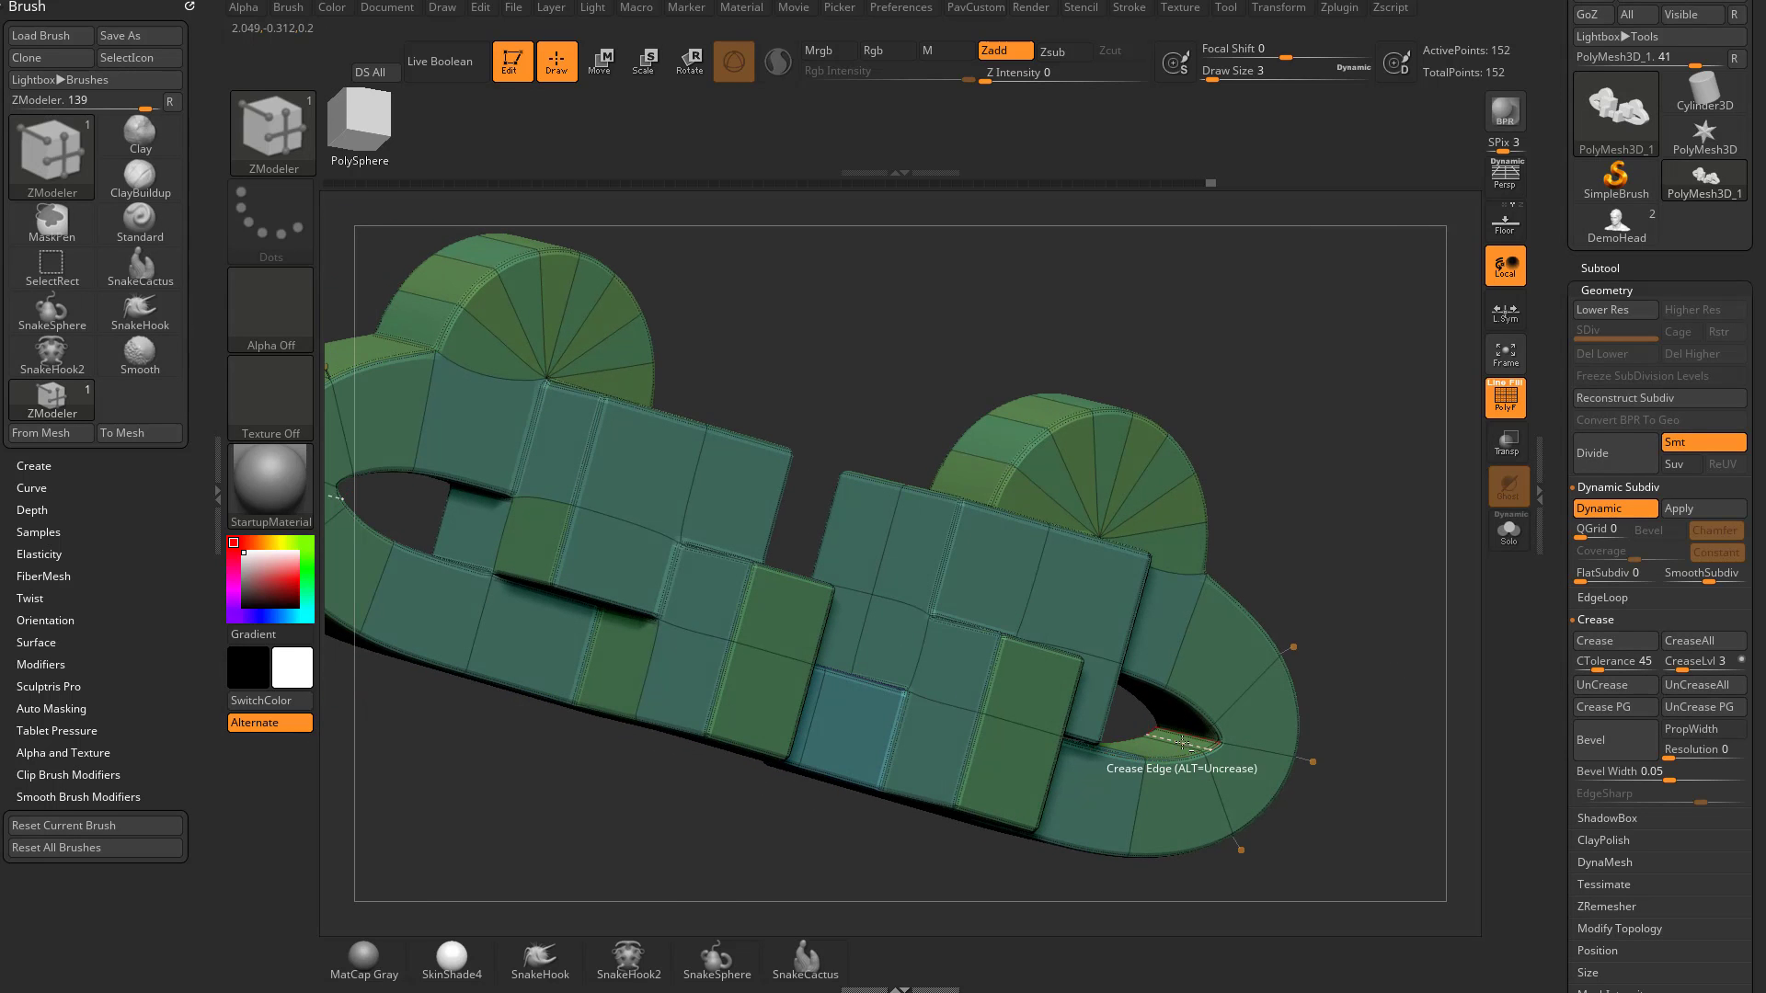
{"action": "left_click_drag", "start_coordinate": [1380, 589], "coordinate": [1362, 521]}
{"action": "key", "text": "shift+f"}
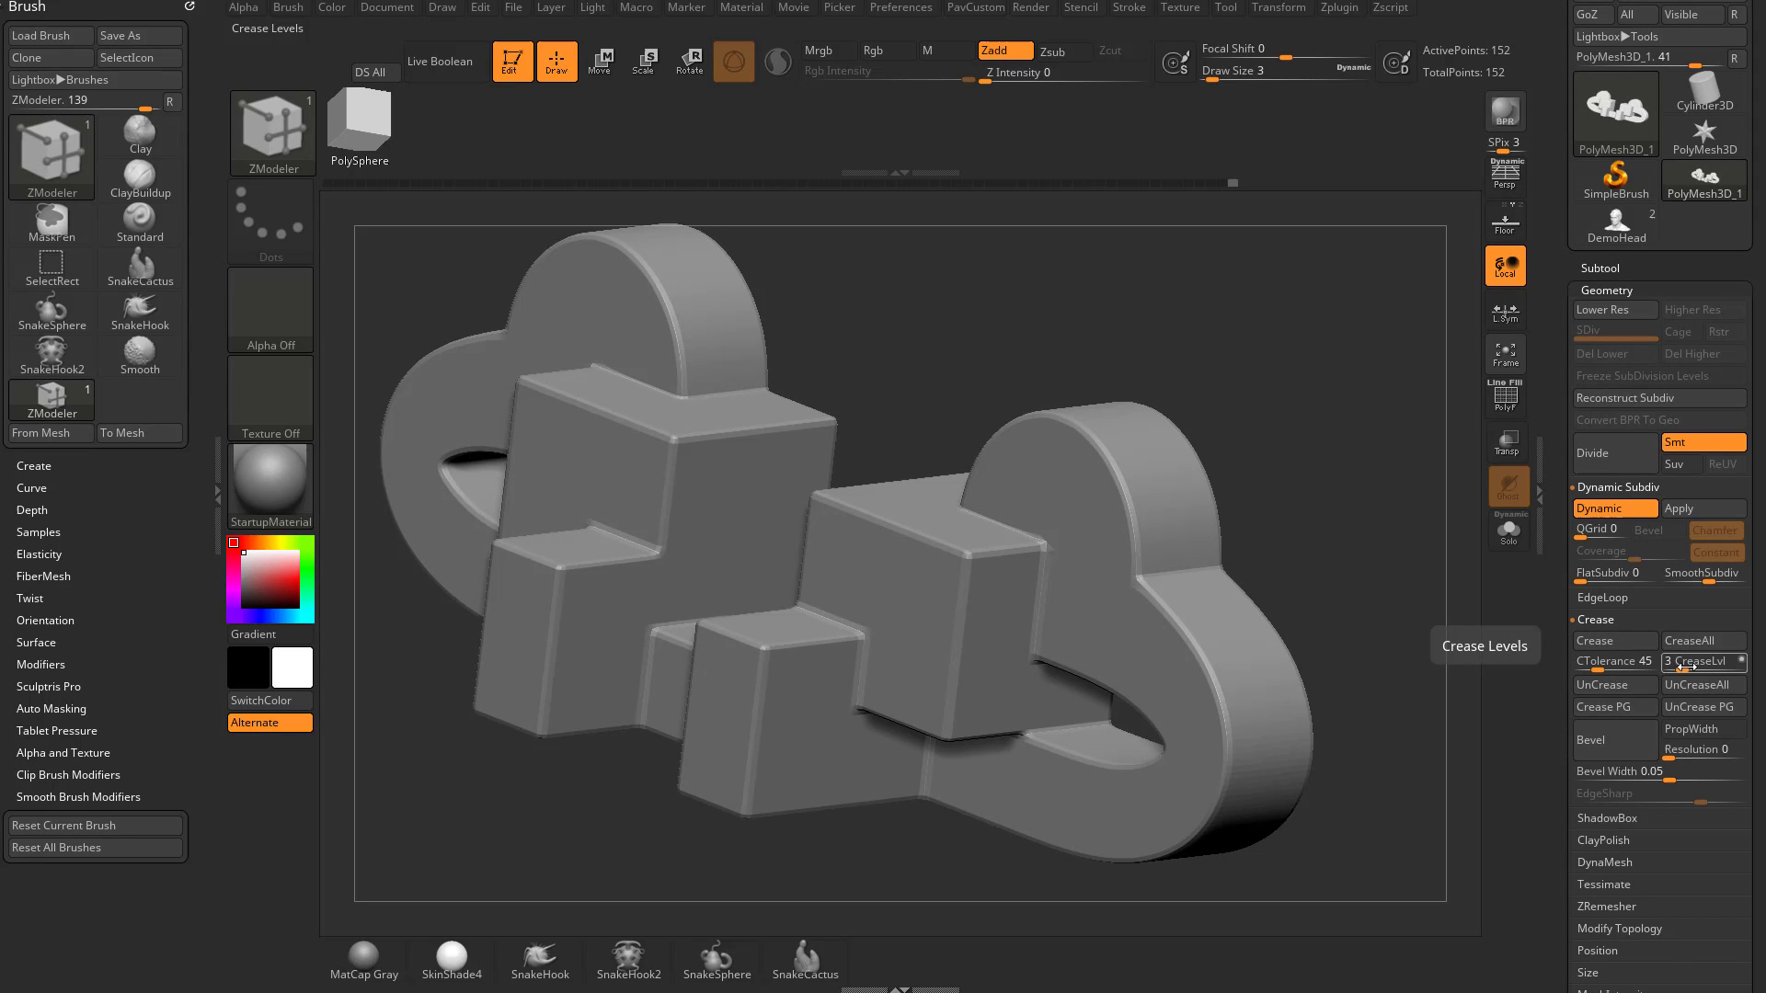
Set CreaseLvl to 4 and SmoothSubdiv to 5, and examine the edges around the blocks and loop
{"action": "left_click_drag", "start_coordinate": [1369, 504], "coordinate": [1368, 575], "text": "alt"}
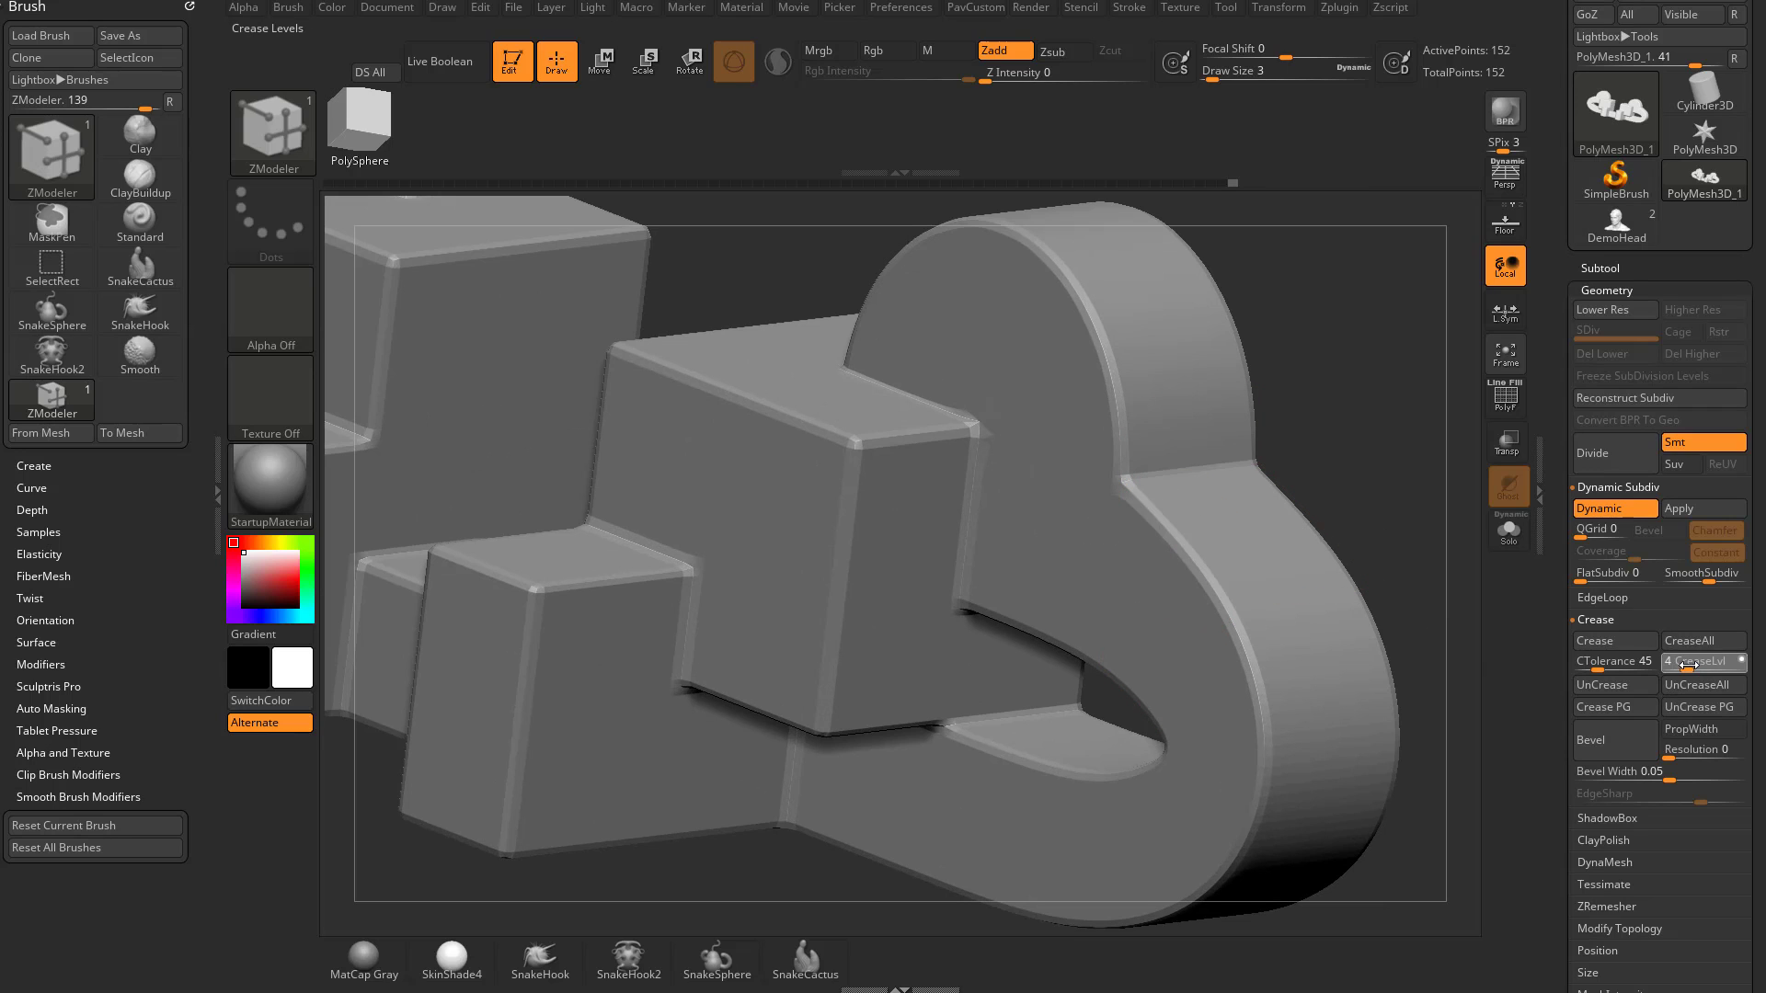
{"action": "left_click", "coordinate": [1716, 574]}
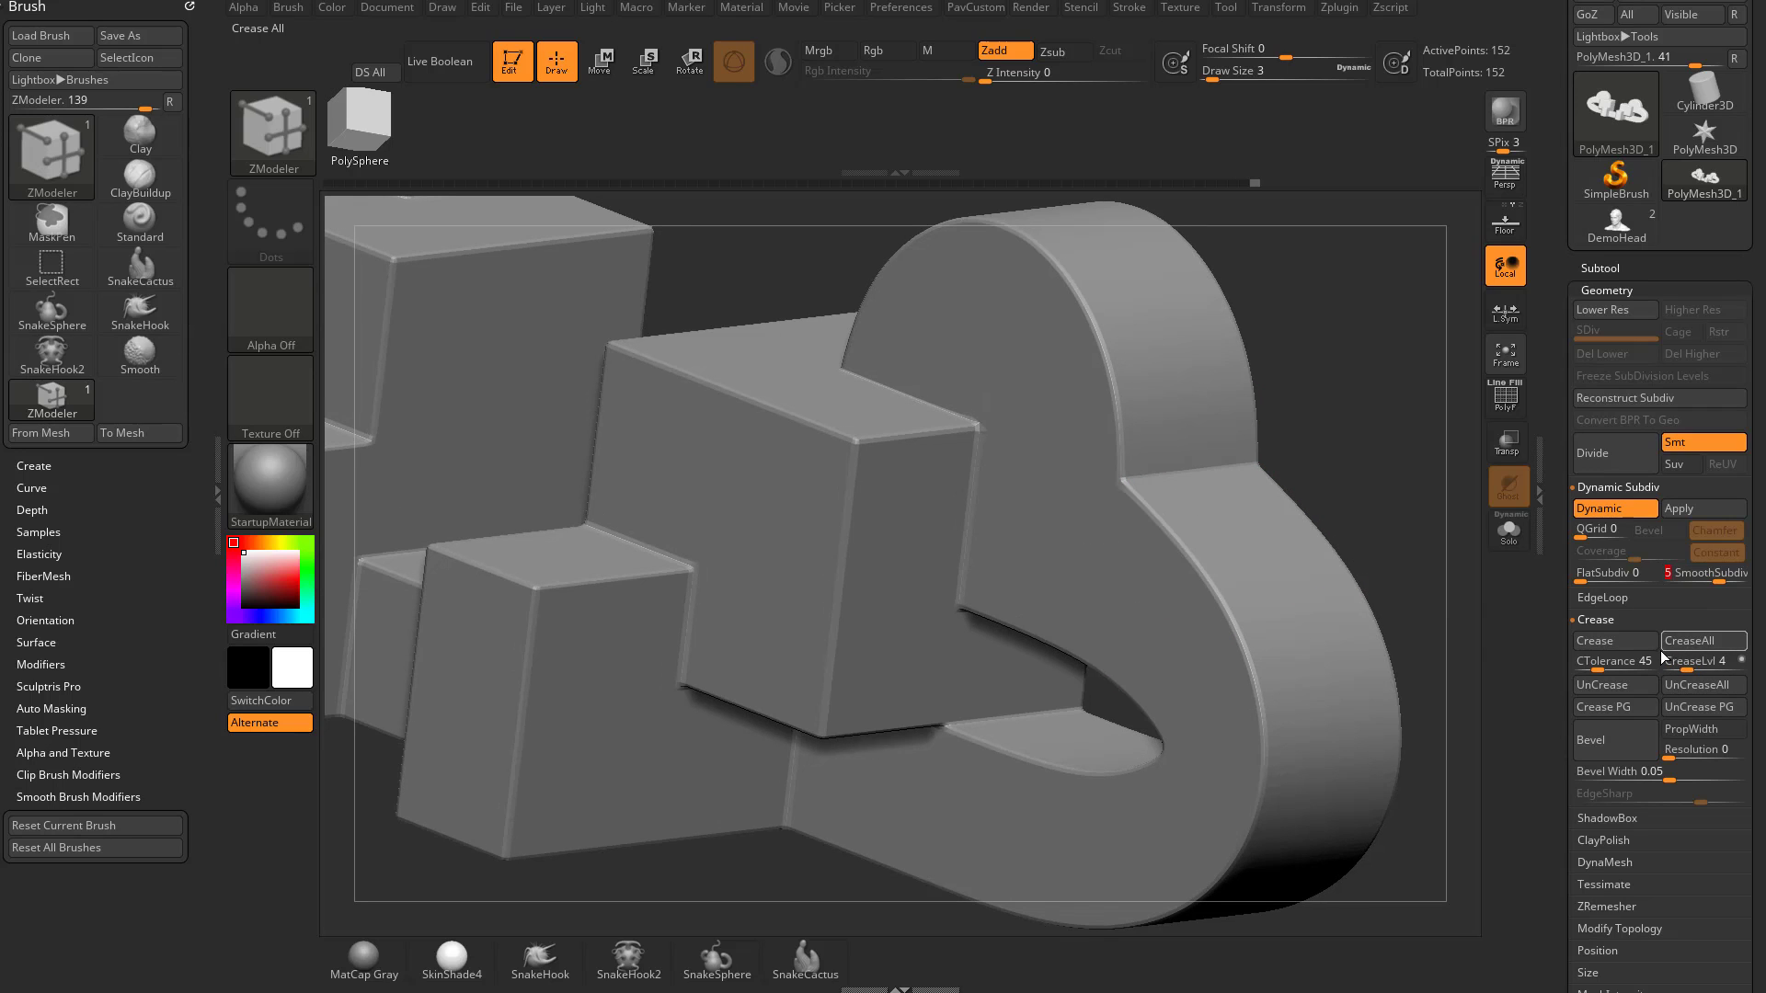
{"action": "key", "text": "s"}
{"action": "mouse_move", "coordinate": [1430, 446]}
{"action": "left_mouse_down", "text": "alt"}
{"action": "mouse_move", "coordinate": [1410, 475]}
{"action": "mouse_move", "coordinate": [1502, 541]}
{"action": "left_mouse_up", "text": "alt"}
{"action": "left_click", "coordinate": [1416, 448]}
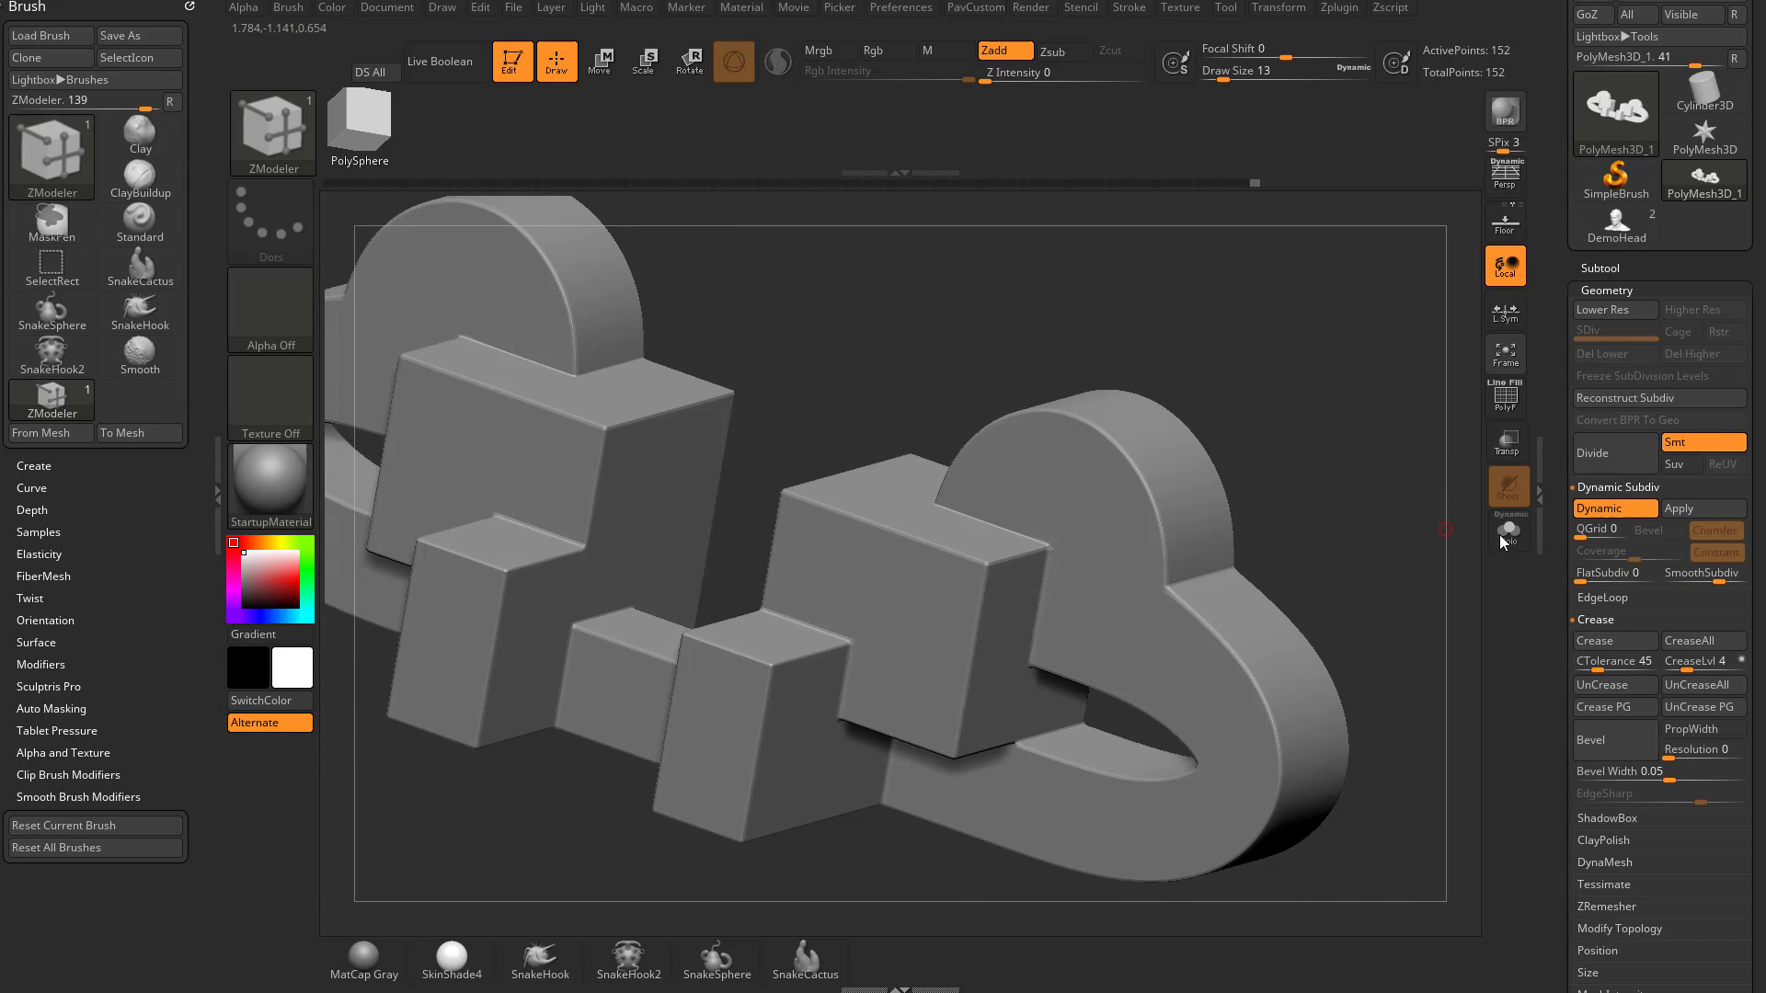
{"action": "left_click_drag", "start_coordinate": [1356, 514], "coordinate": [1368, 531]}
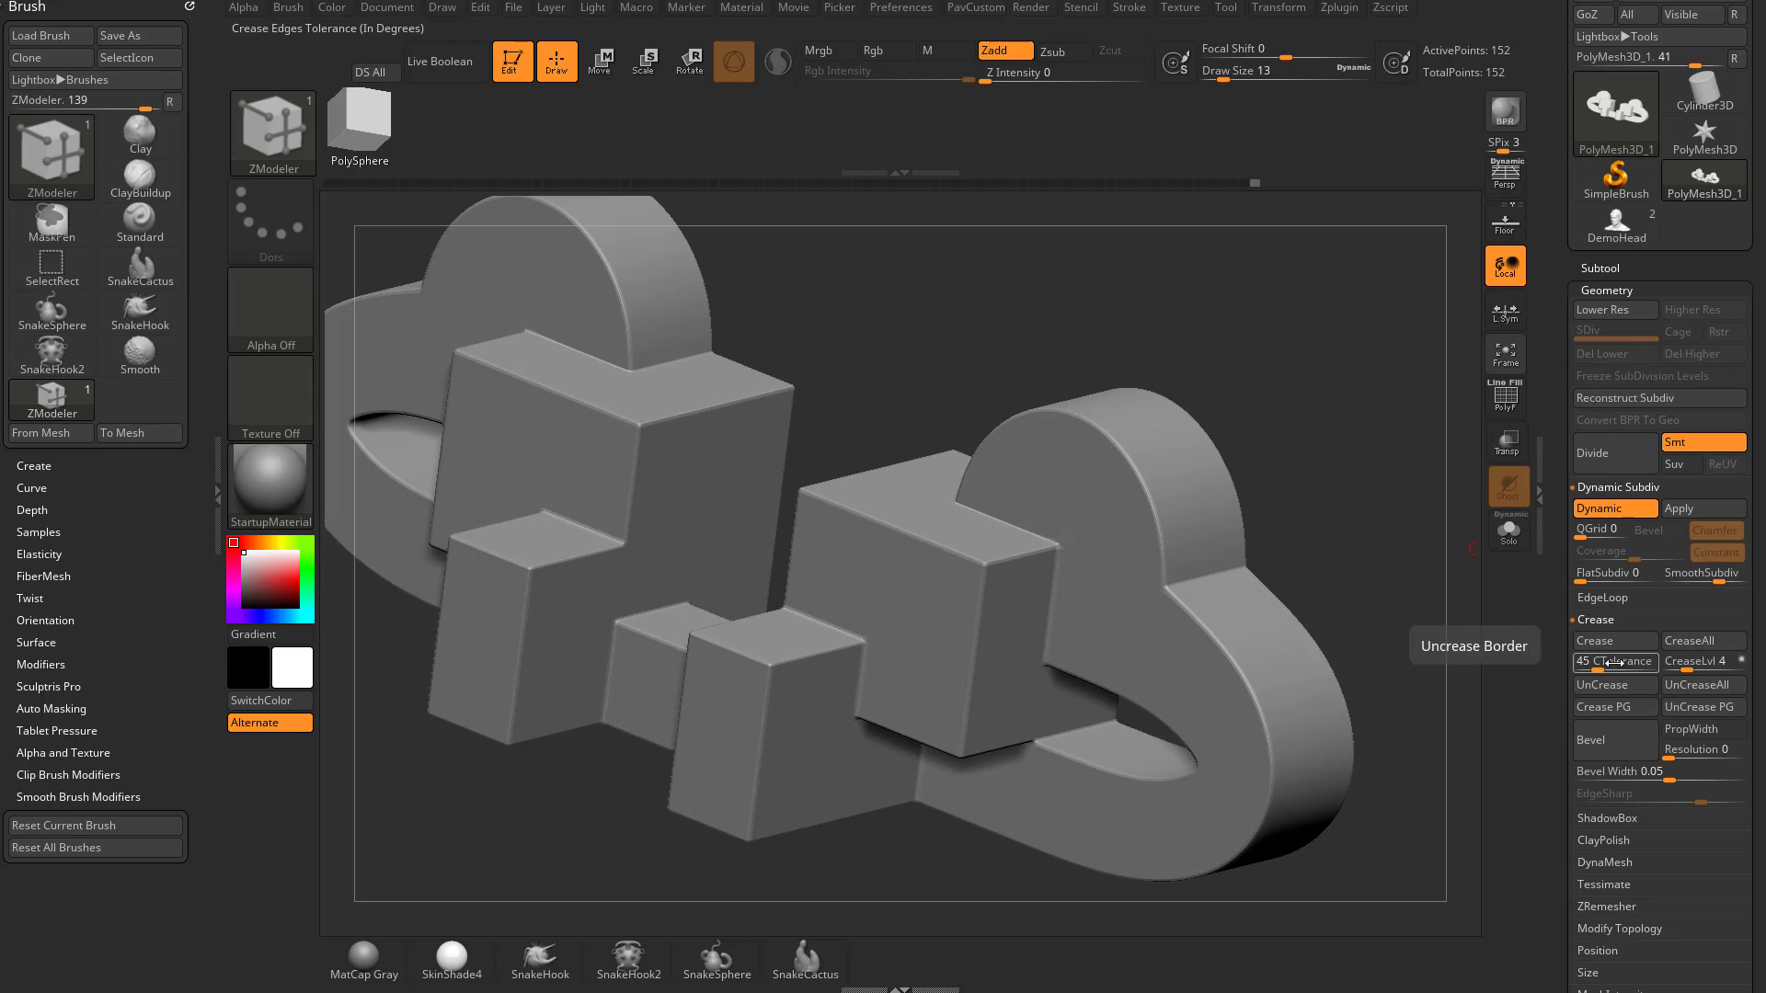
Uncrease the upper front edges of the two small front blocks using the Edge target and examine them
{"action": "left_click_drag", "start_coordinate": [1383, 541], "coordinate": [1327, 585]}
{"action": "key", "text": "space"}
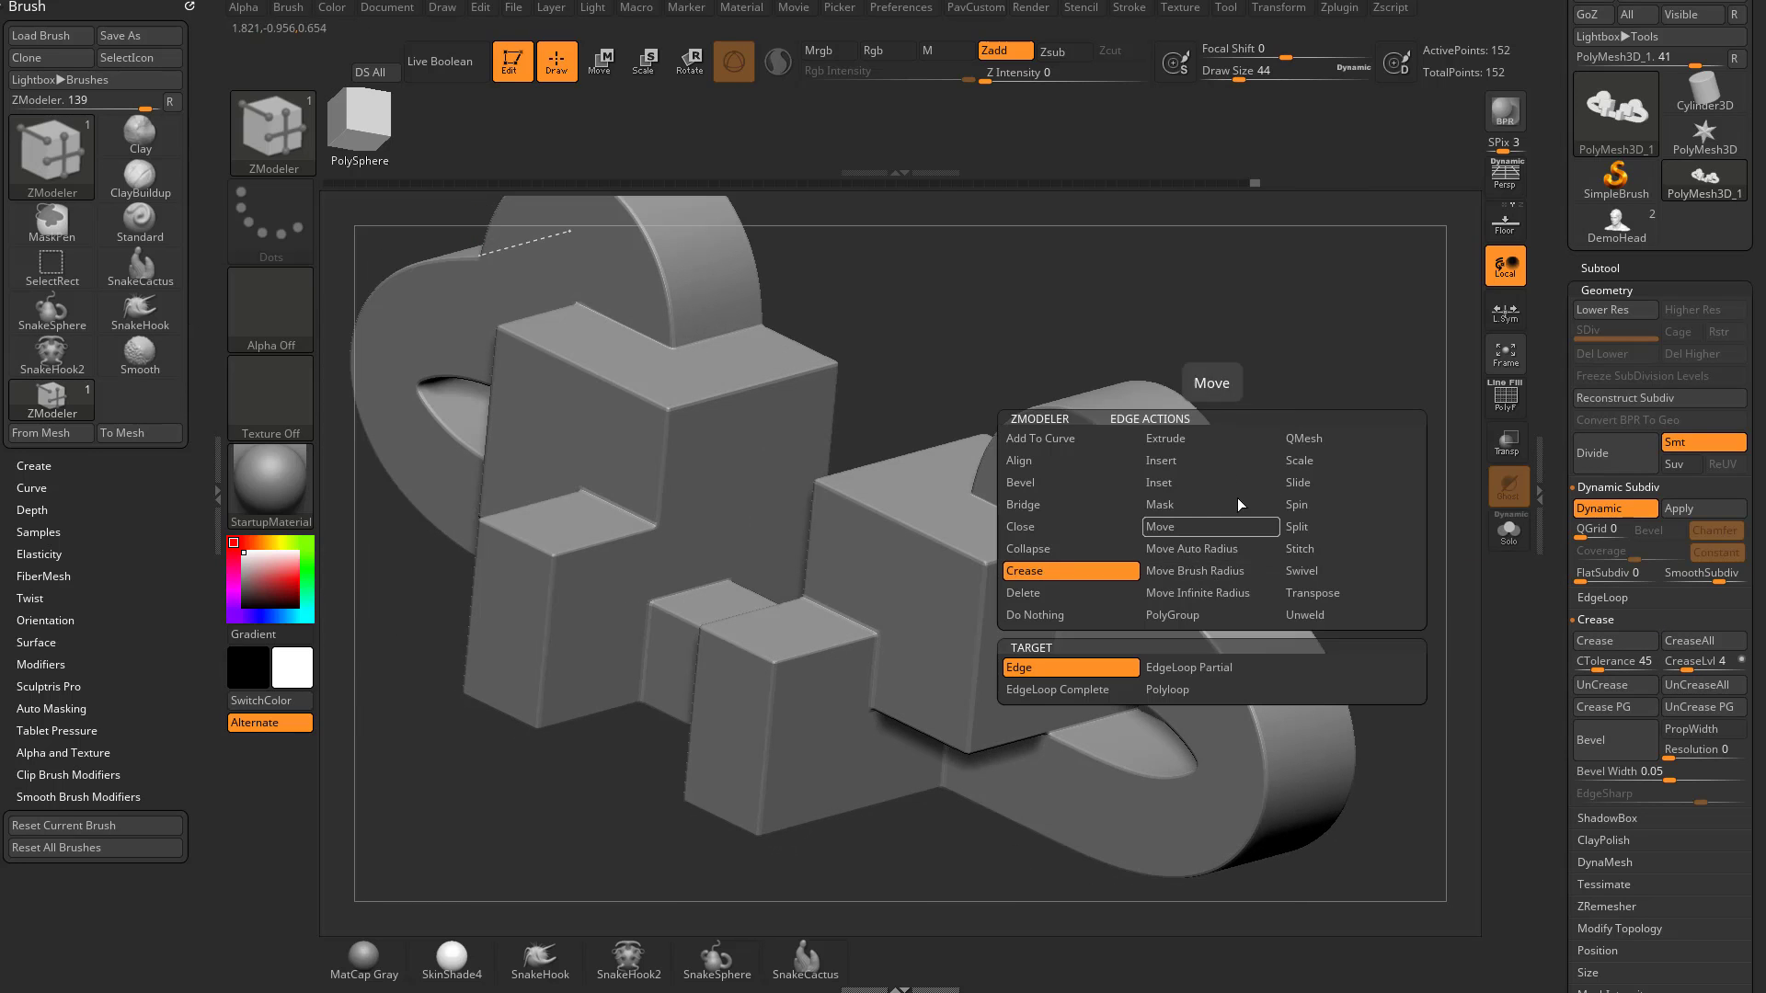
{"action": "left_click", "coordinate": [1198, 574], "text": "alt"}
{"action": "left_click_drag", "start_coordinate": [1341, 528], "coordinate": [1245, 499]}
{"action": "left_click_drag", "start_coordinate": [1212, 352], "coordinate": [1205, 415]}
{"action": "left_click_drag", "start_coordinate": [868, 847], "coordinate": [859, 702]}
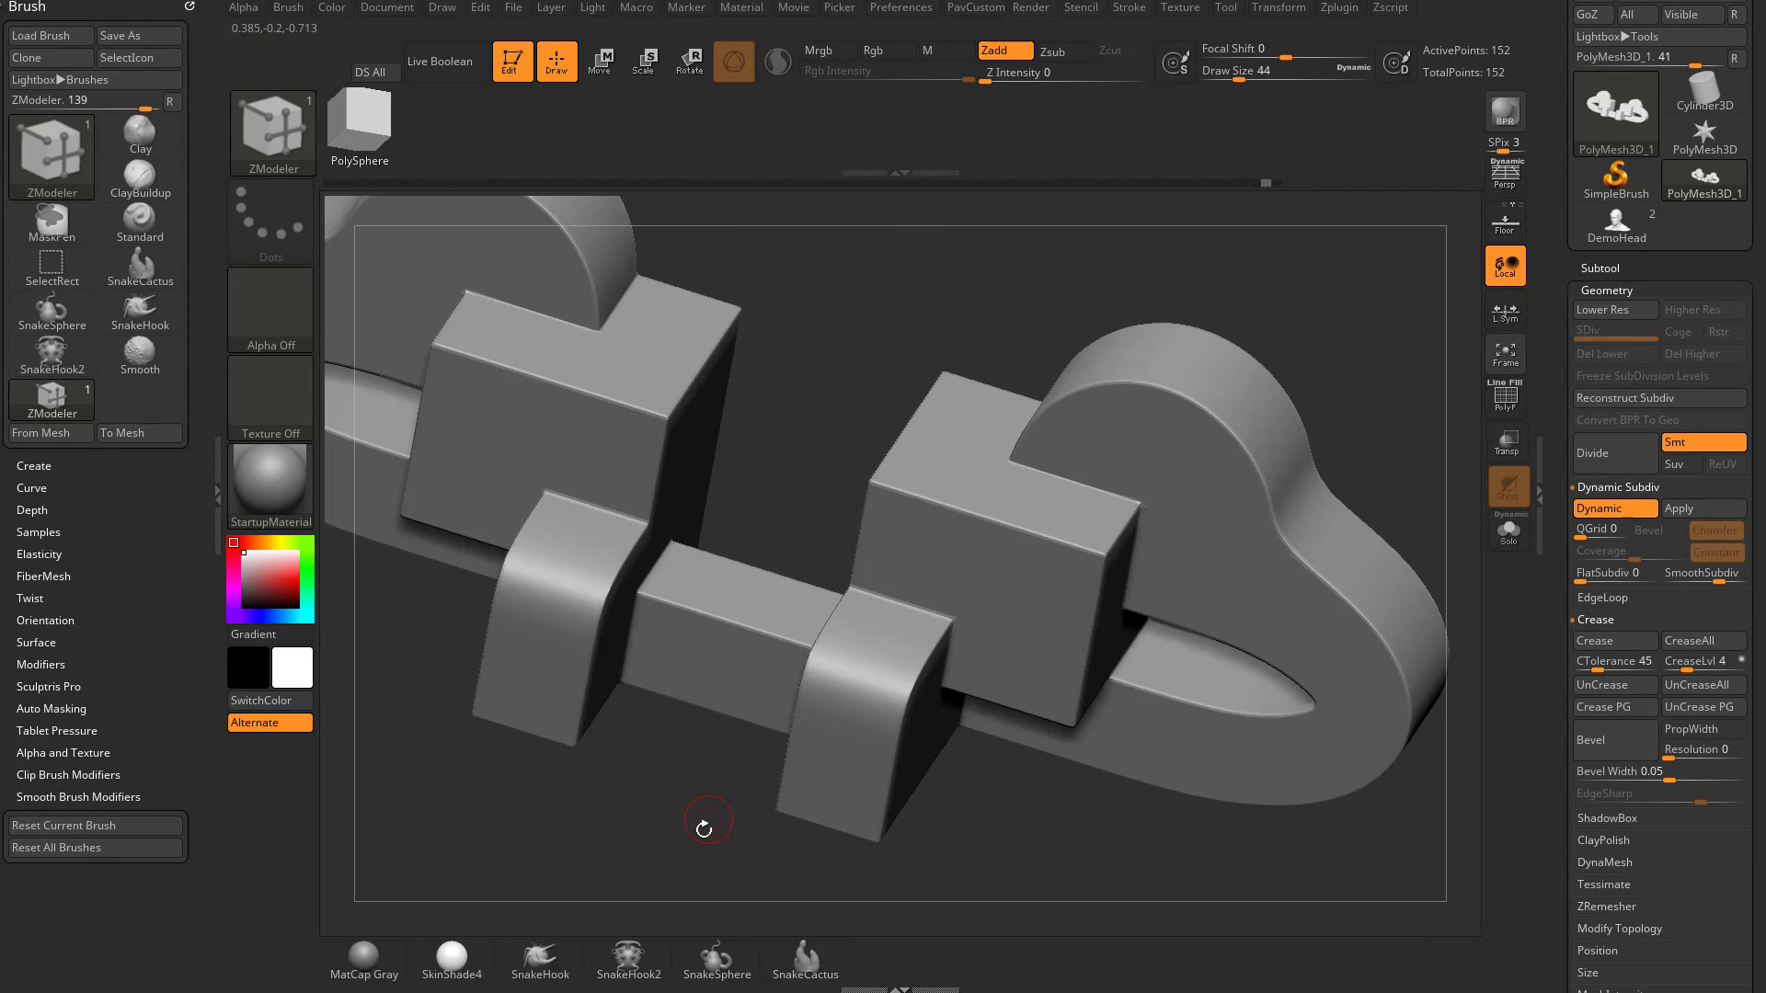
Uncrease the inner upper edges of the two large blocks and check them from the front with the polyframe on and off
{"action": "left_click_drag", "start_coordinate": [702, 828], "coordinate": [753, 595]}
{"action": "left_click_drag", "start_coordinate": [825, 776], "coordinate": [726, 668]}
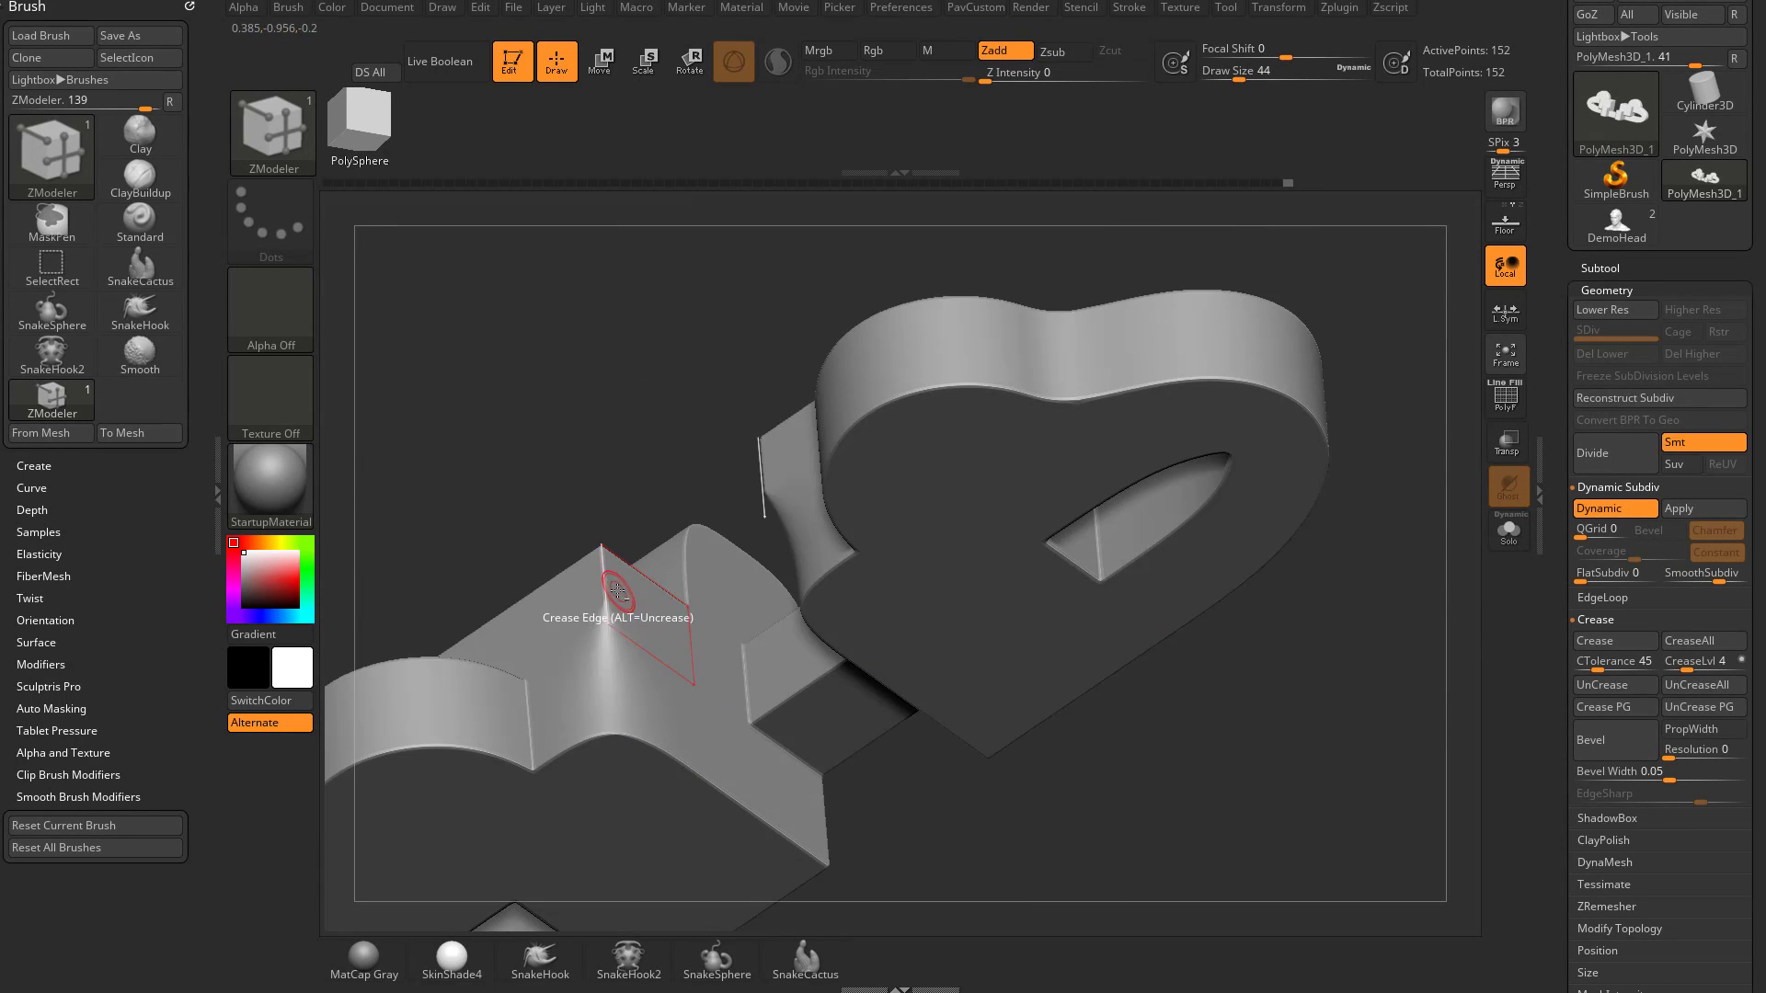
{"action": "left_click_drag", "start_coordinate": [640, 478], "coordinate": [1332, 449]}
{"action": "left_click", "coordinate": [1500, 391]}
{"action": "left_click", "coordinate": [1503, 395]}
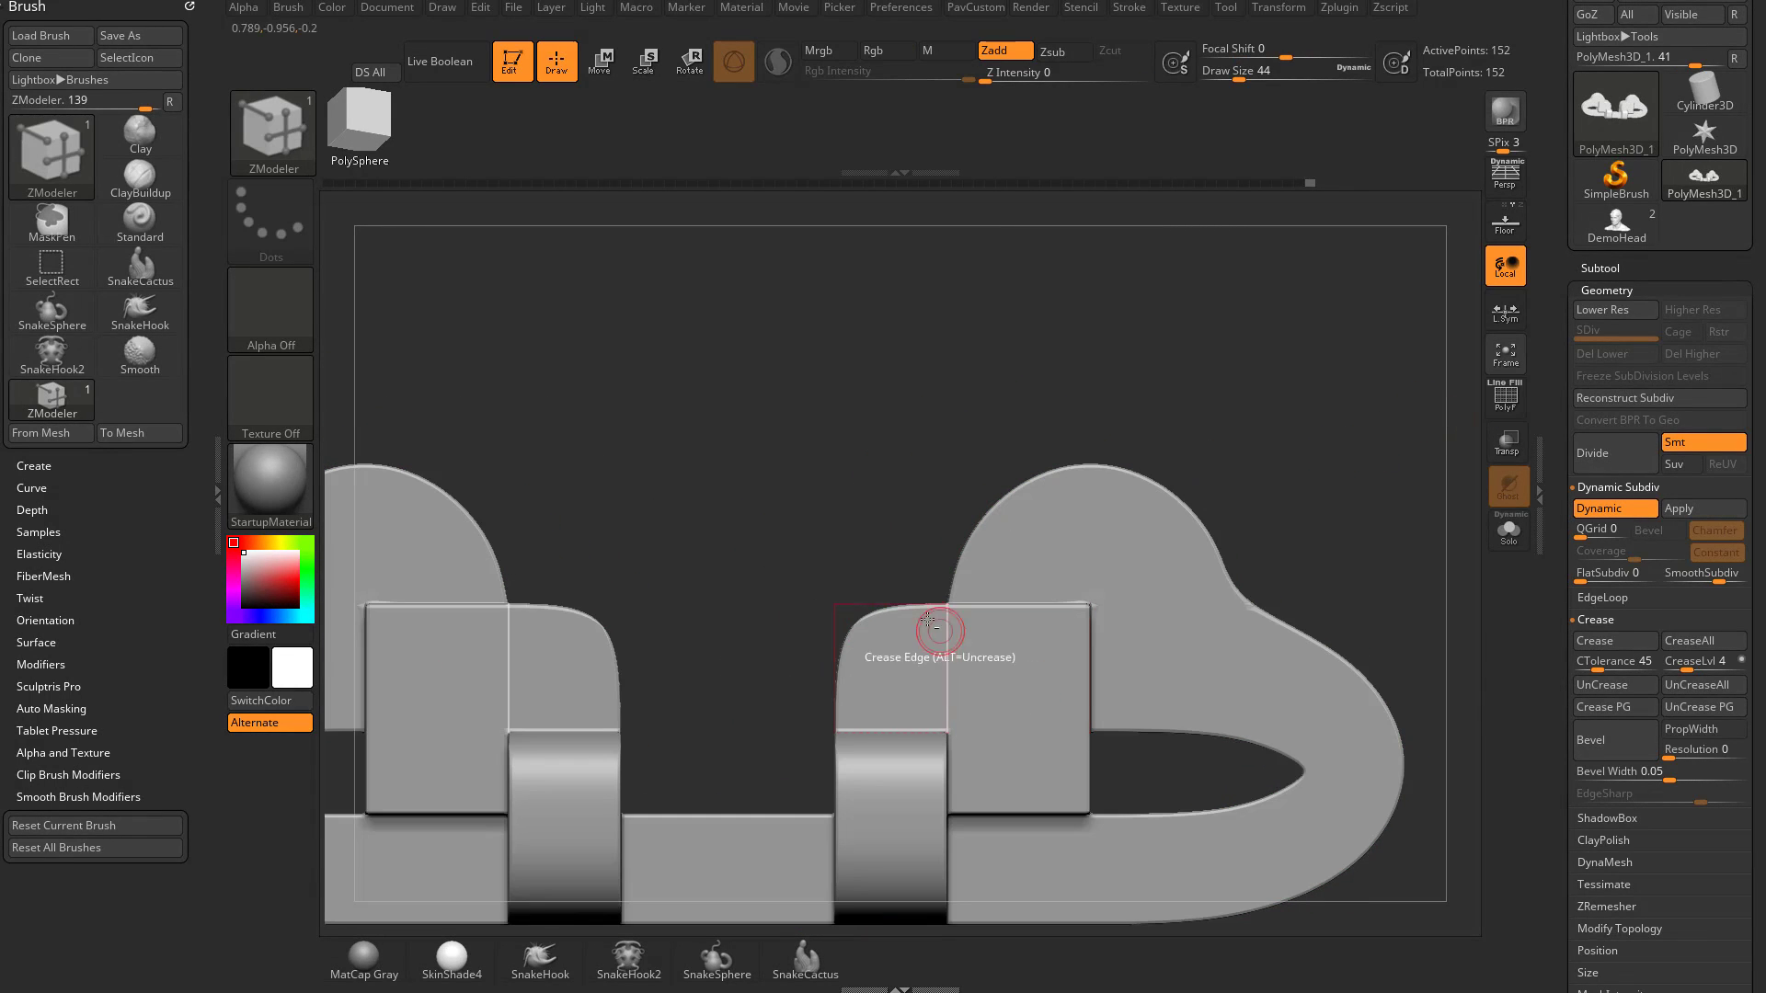
Set the edge action to Insert Single EdgeLoop and add a vertical edge loop through the inner side of the blocks
{"action": "key", "text": "space"}
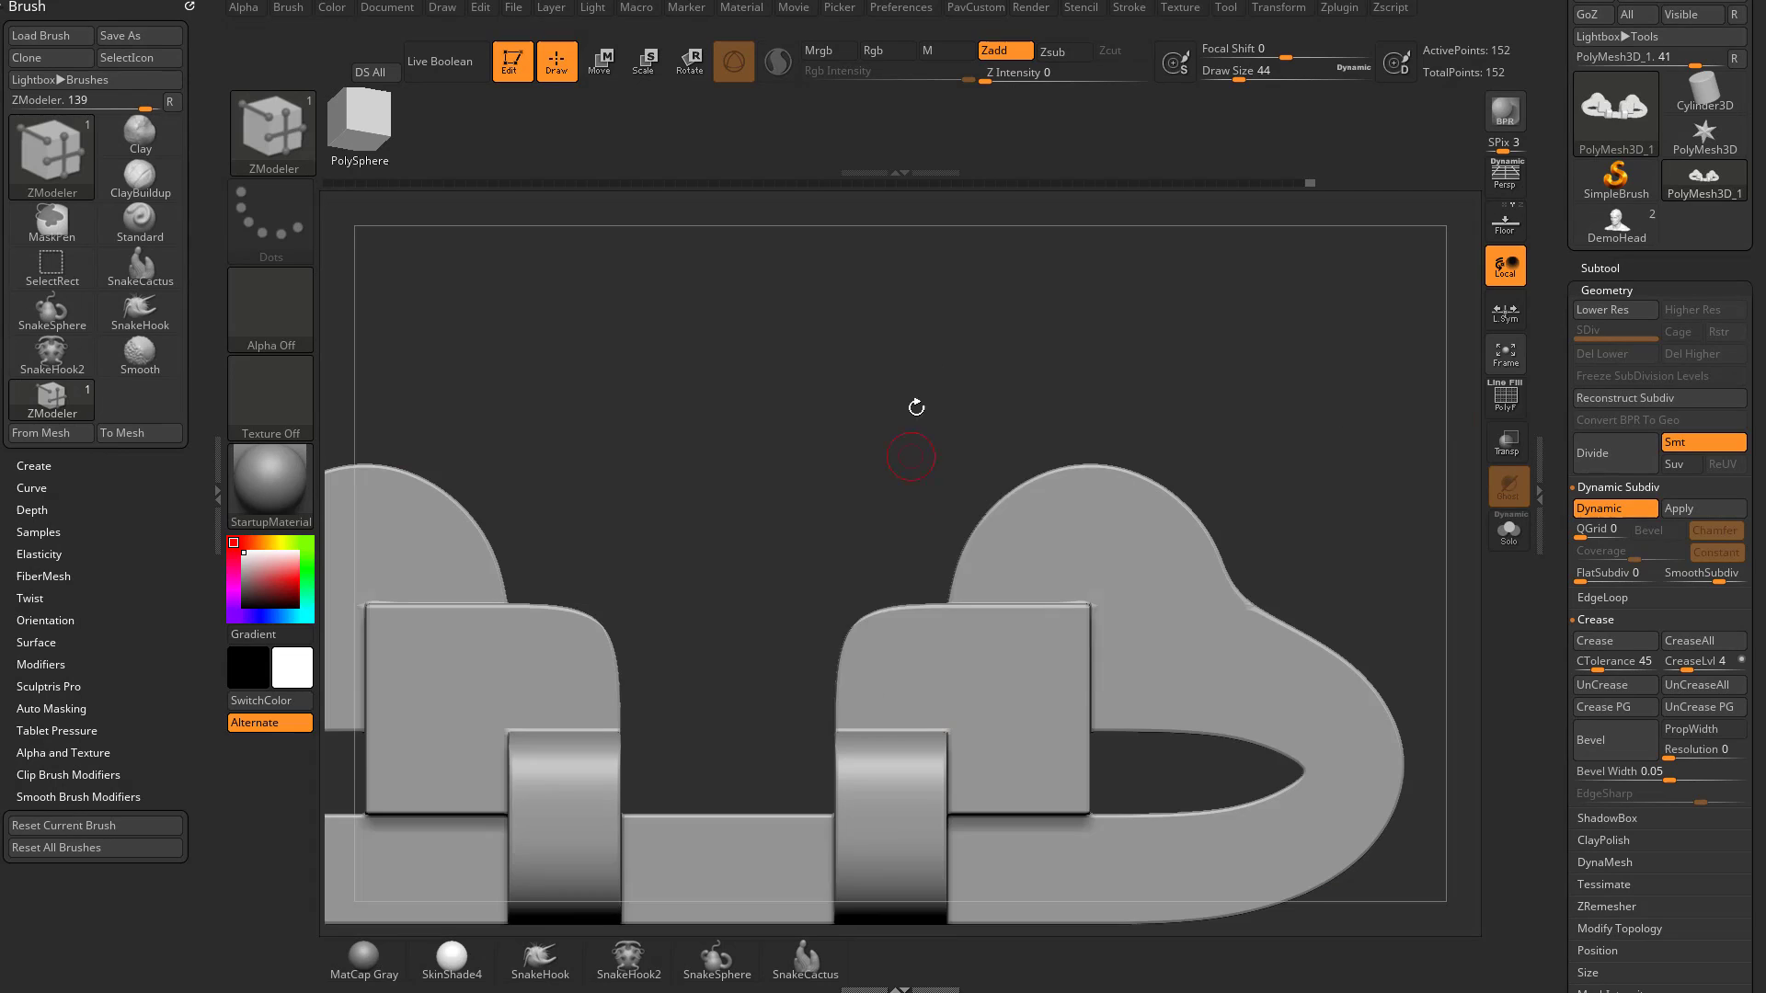
{"action": "left_click_drag", "start_coordinate": [915, 402], "coordinate": [907, 604]}
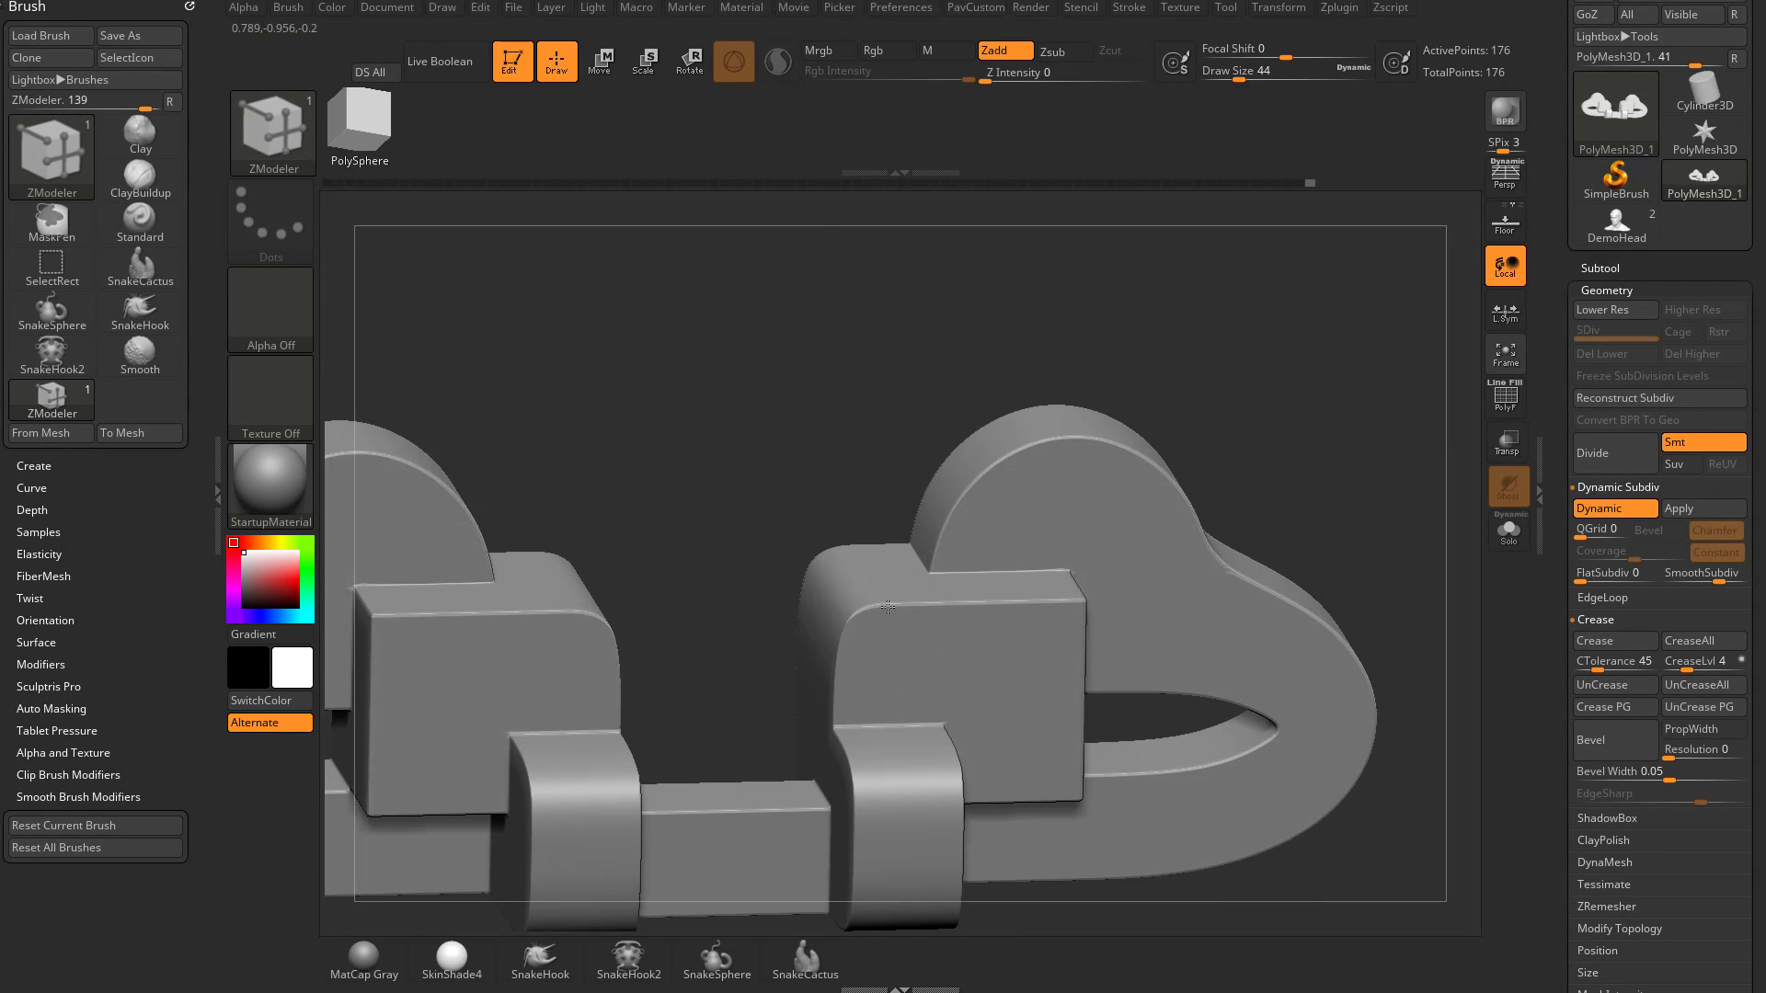
{"action": "left_click_drag", "start_coordinate": [836, 644], "coordinate": [741, 580]}
{"action": "key", "text": "ctrl+z"}
{"action": "key", "text": "ctrl+z"}
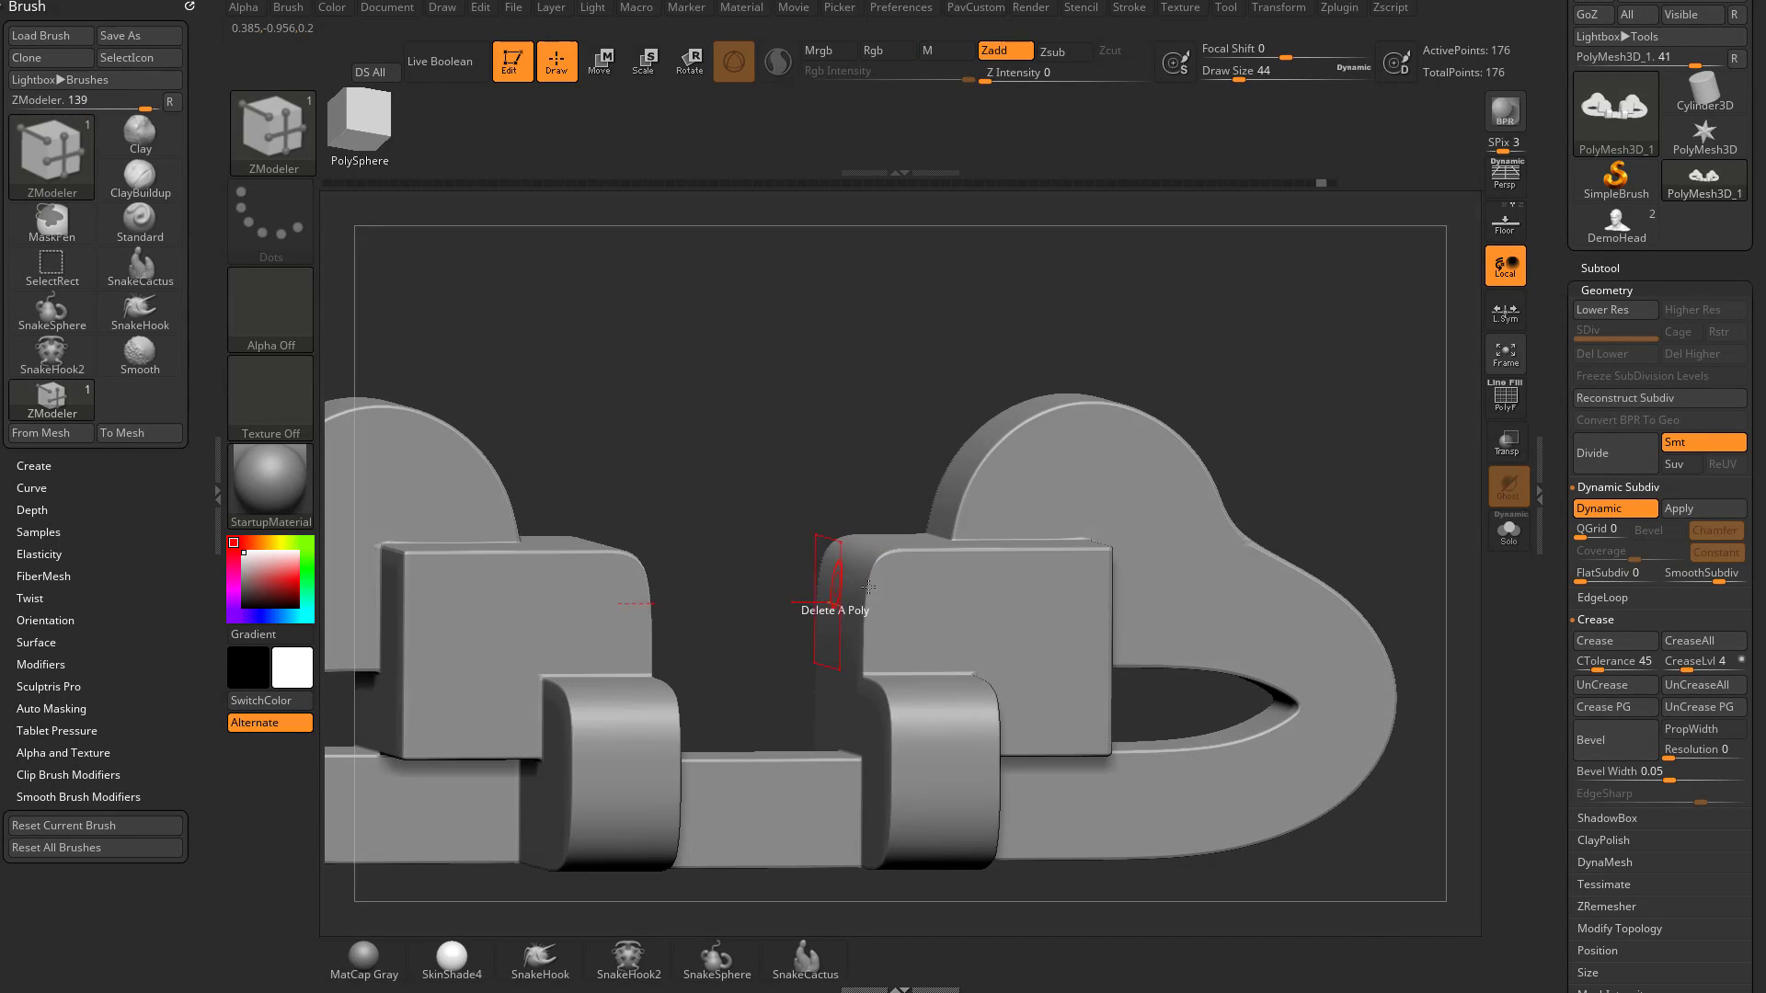
Try a horizontal edge loop near the large blocks' upper edge, compare it with the polyframe on, and undo it
{"action": "left_click_drag", "start_coordinate": [867, 587], "coordinate": [868, 576]}
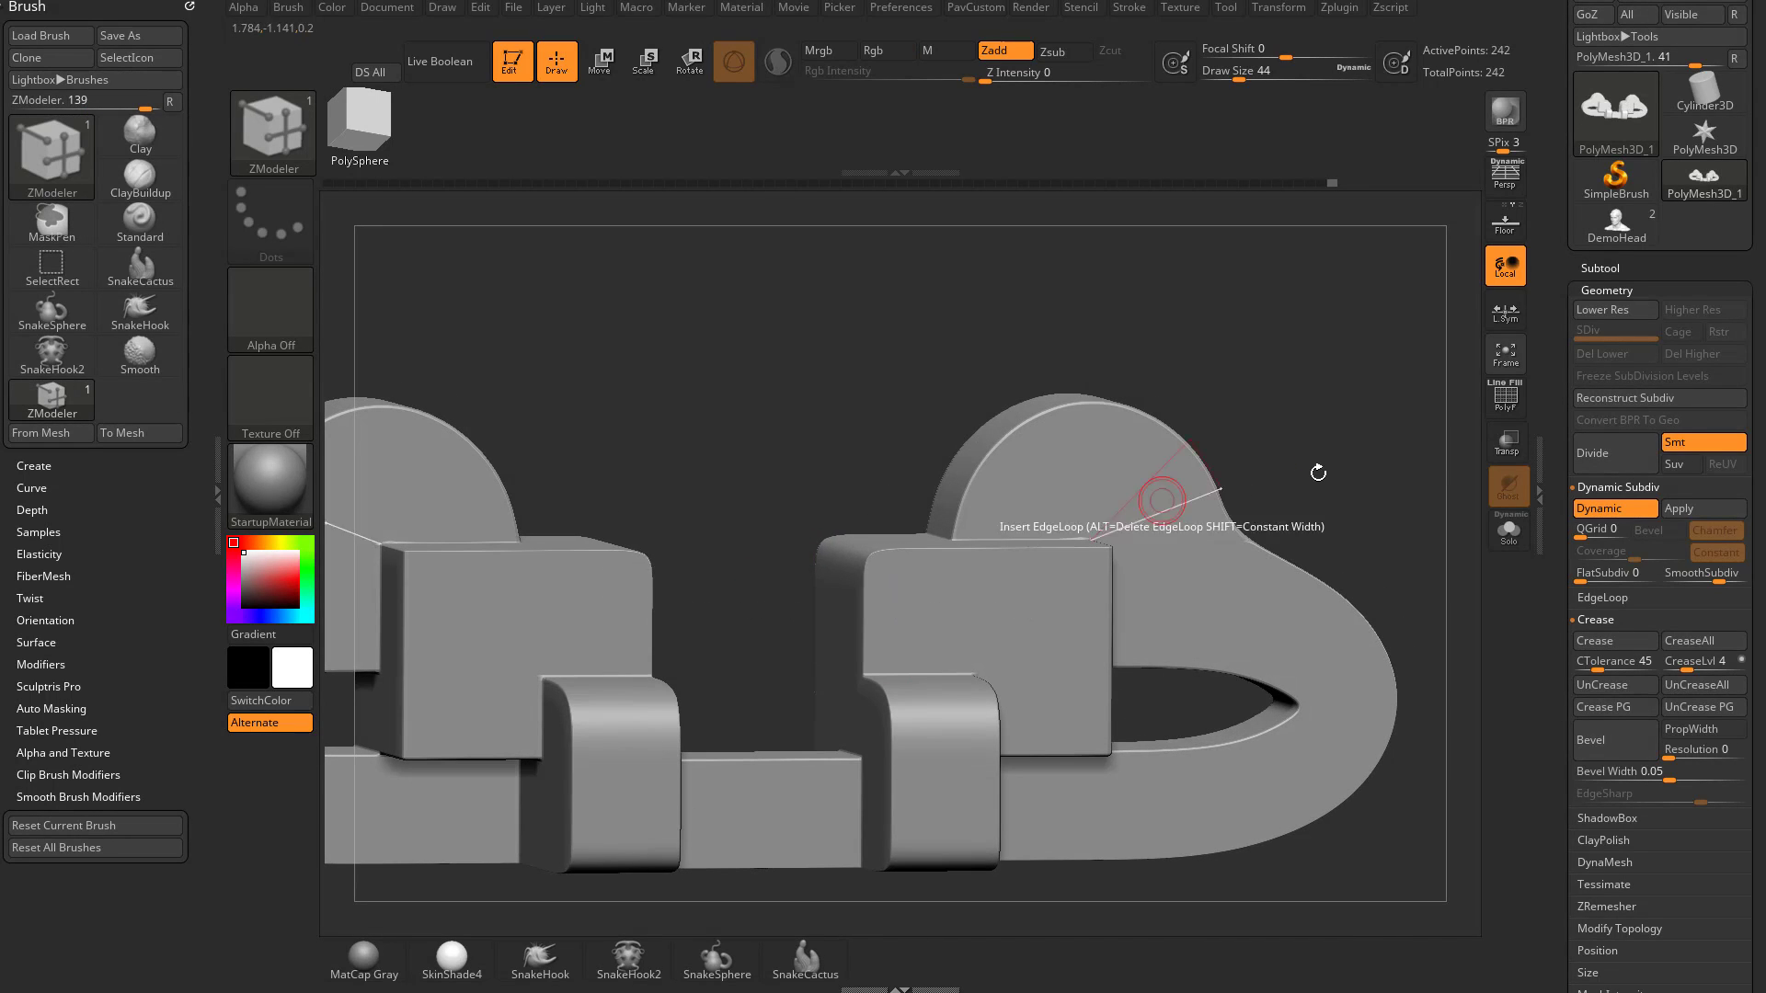
{"action": "left_click", "coordinate": [1492, 403]}
{"action": "key", "text": "ctrl+shift+z"}
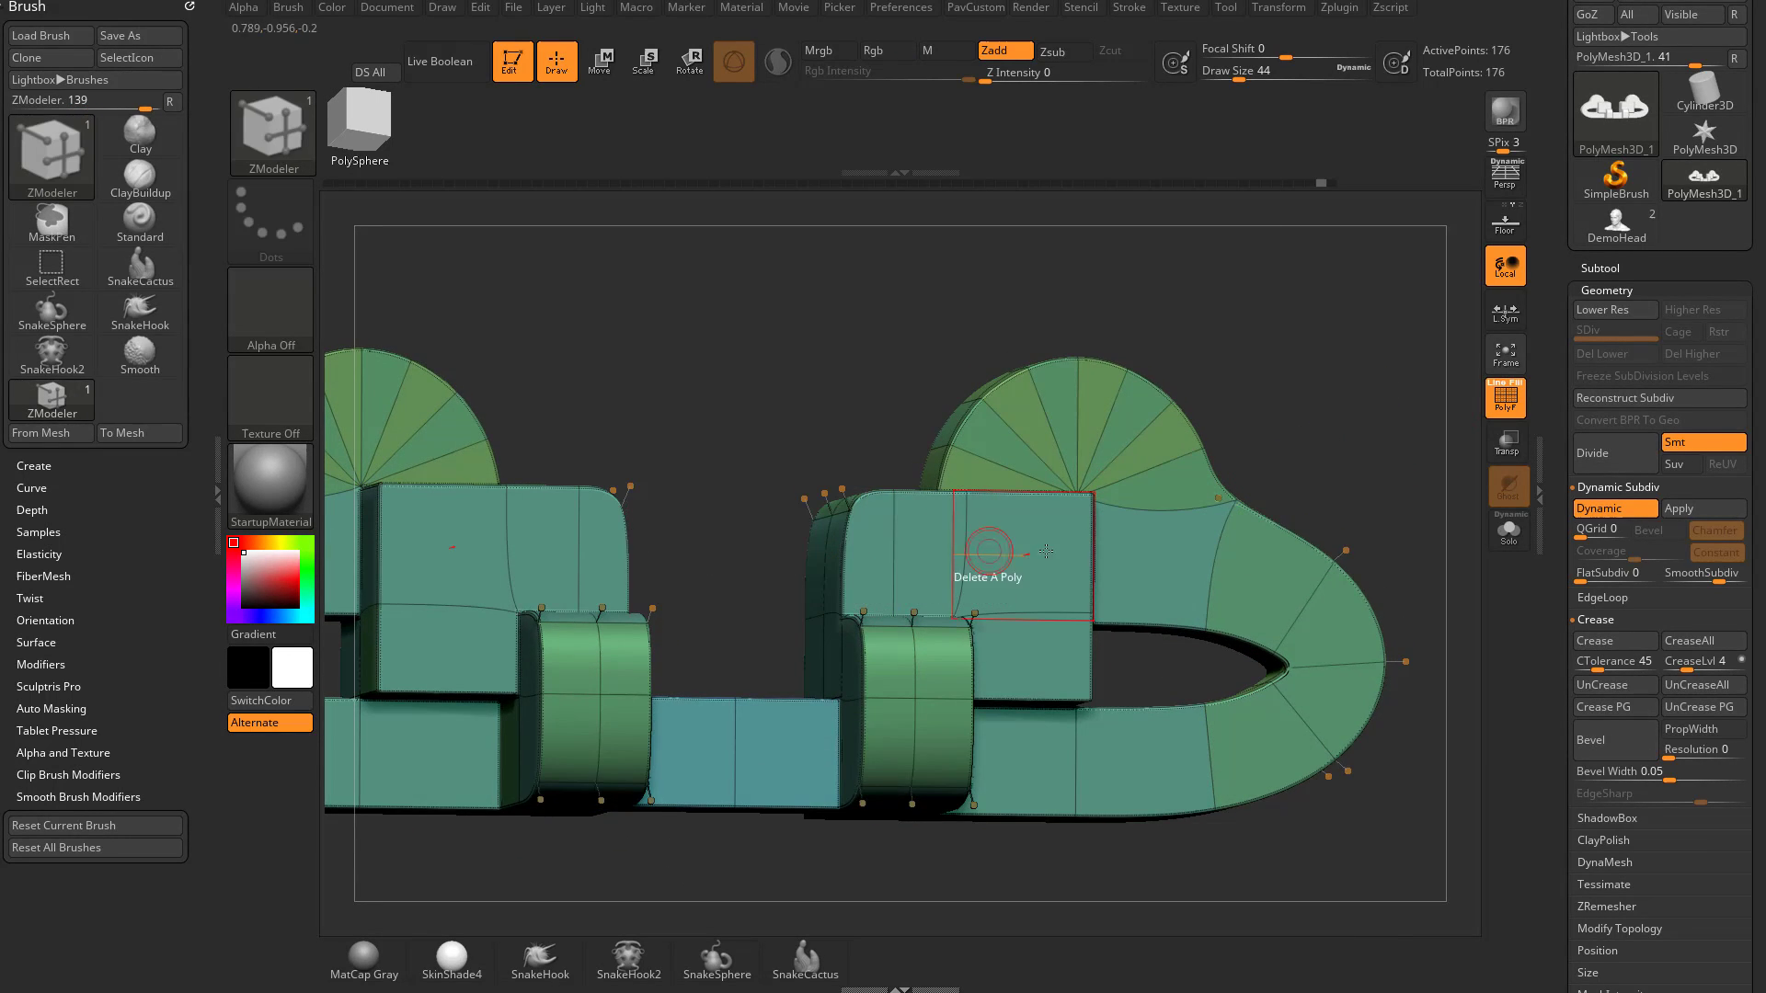
{"action": "key", "text": "ctrl+z"}
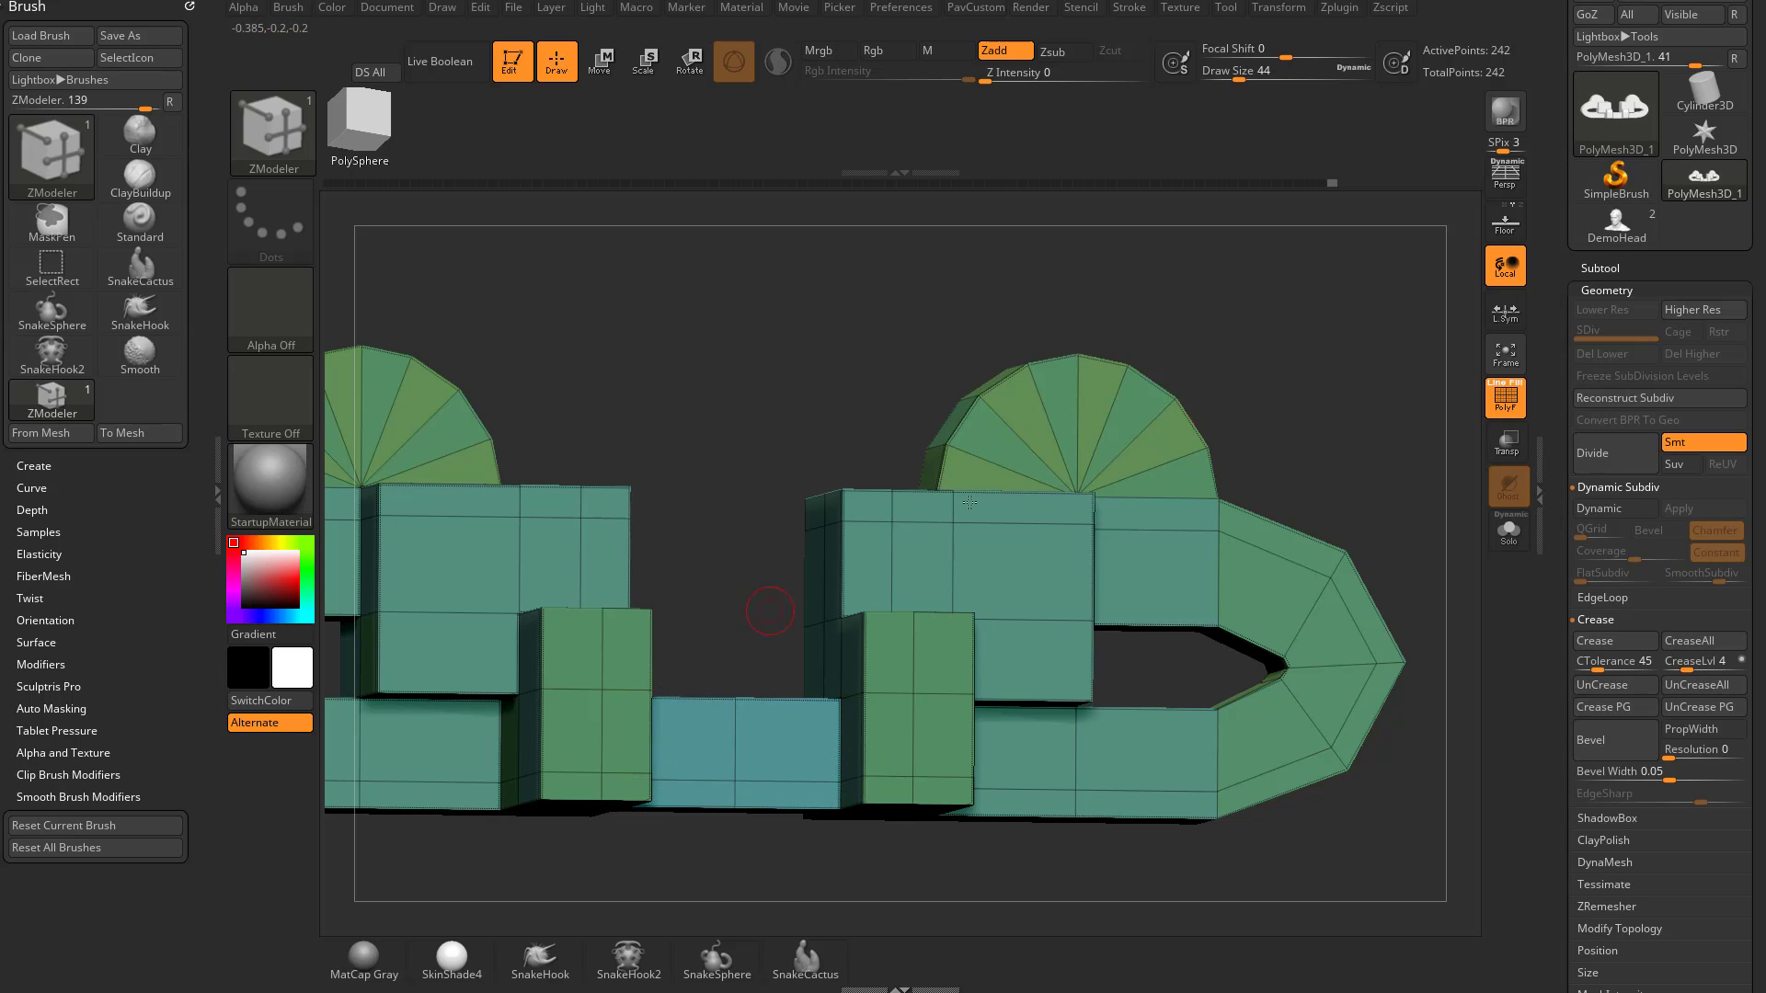
{"action": "key", "text": "ctrl+shift+z"}
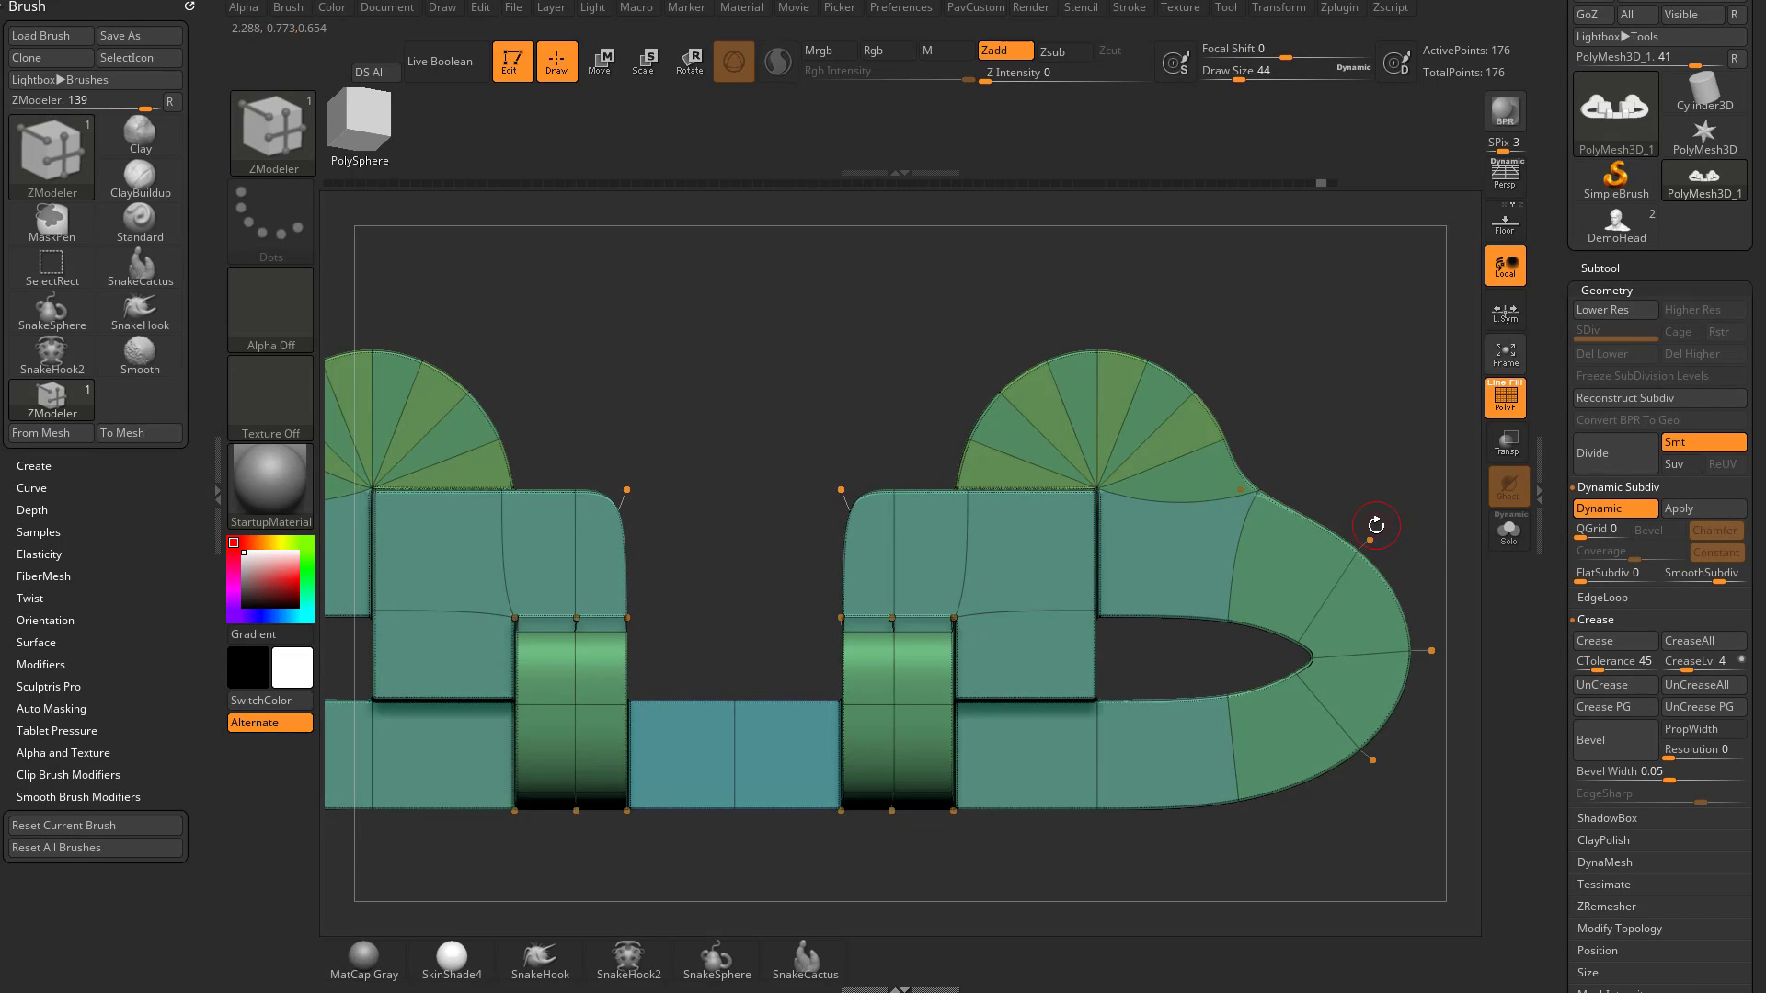
With Dynamic Subdiv off, mask all but the large blocks' upper inner corners and insert a horizontal edge loop there
{"action": "key", "text": "shift+d"}
{"action": "left_click", "coordinate": [1509, 529]}
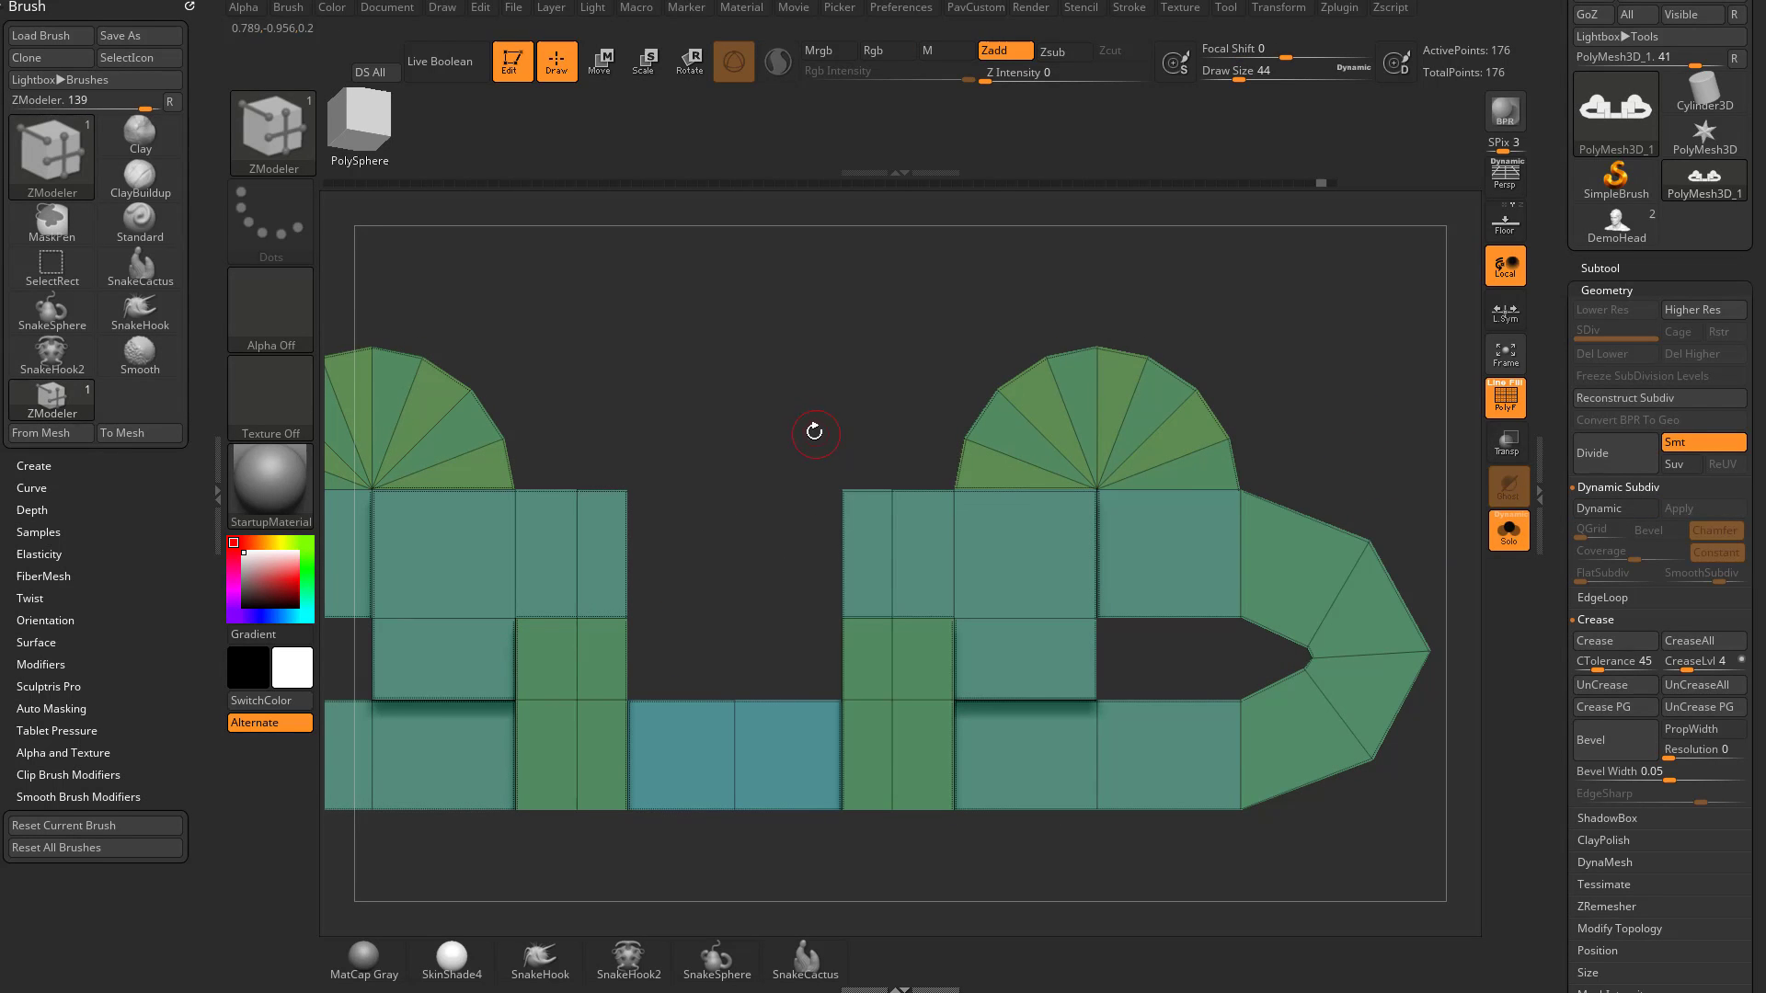
{"action": "left_click_drag", "start_coordinate": [792, 420], "coordinate": [982, 629], "text": "ctrl"}
{"action": "left_click_drag", "start_coordinate": [1368, 398], "coordinate": [1329, 386]}
{"action": "left_click_drag", "start_coordinate": [783, 413], "coordinate": [977, 646], "text": "ctrl"}
{"action": "left_click_drag", "start_coordinate": [1370, 397], "coordinate": [1380, 406]}
{"action": "left_click_drag", "start_coordinate": [893, 554], "coordinate": [893, 514]}
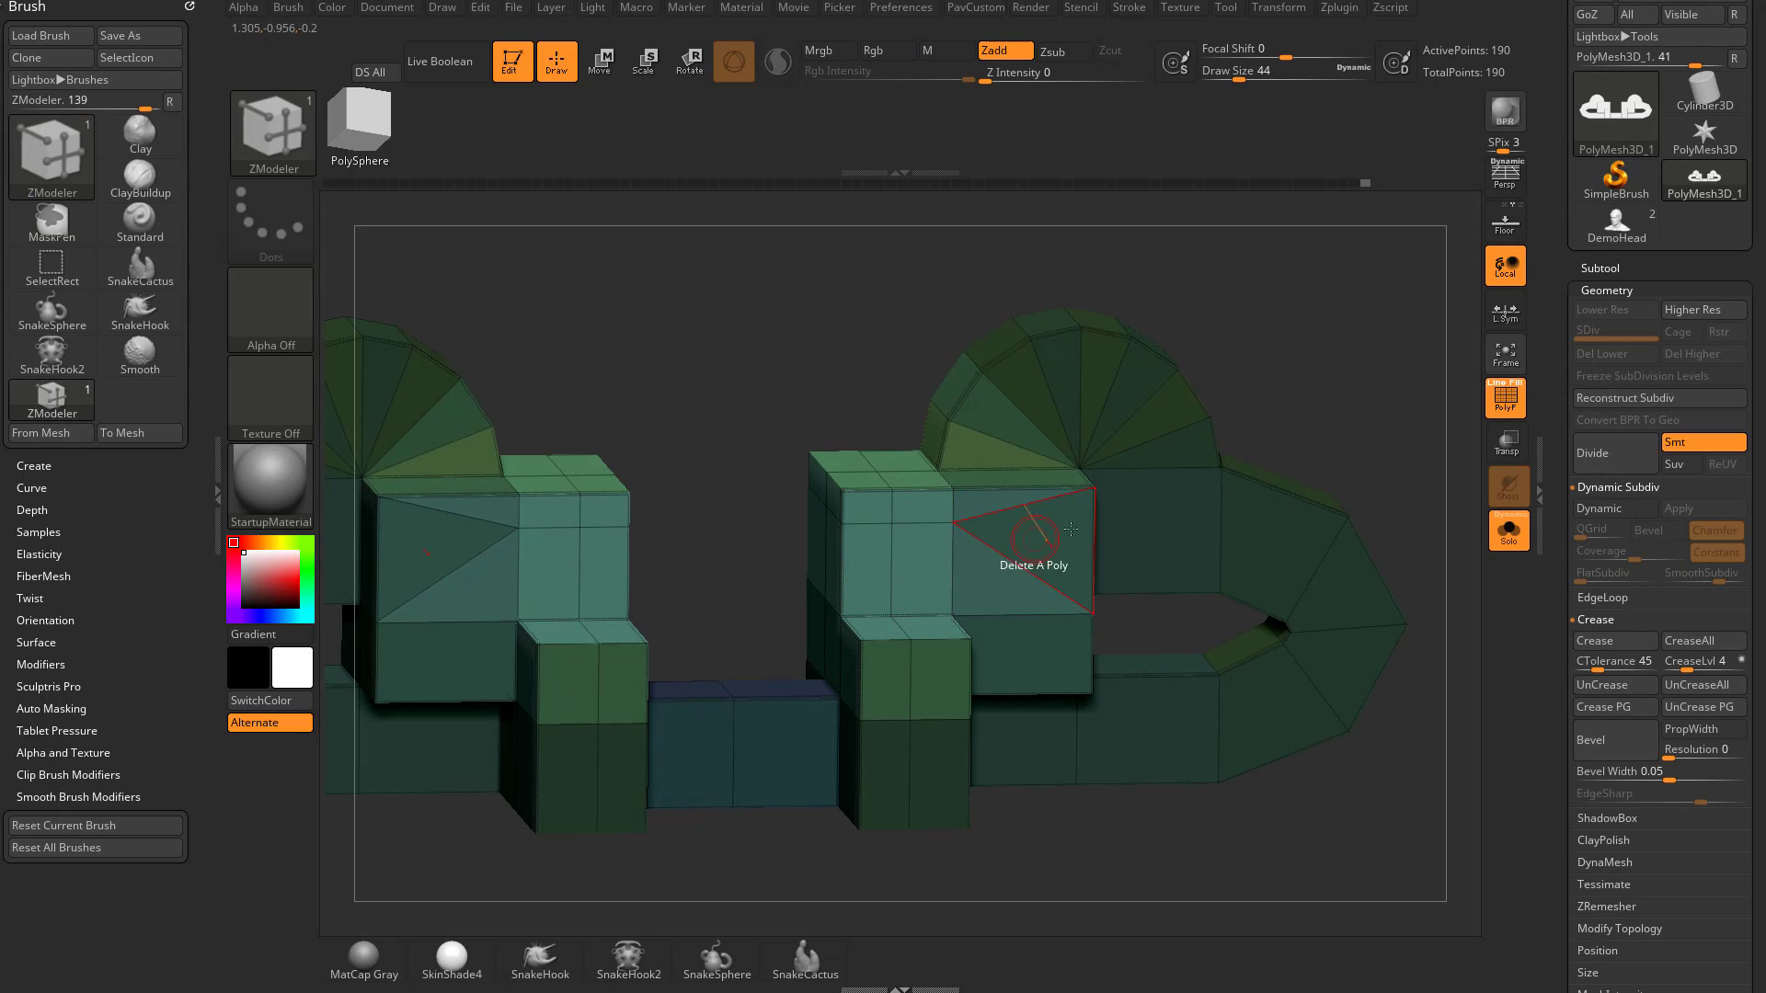
Clear the mask, turn Dynamic Subdiv on, and examine the tightened corners with the polyframe off and on
{"action": "left_click", "coordinate": [1522, 412]}
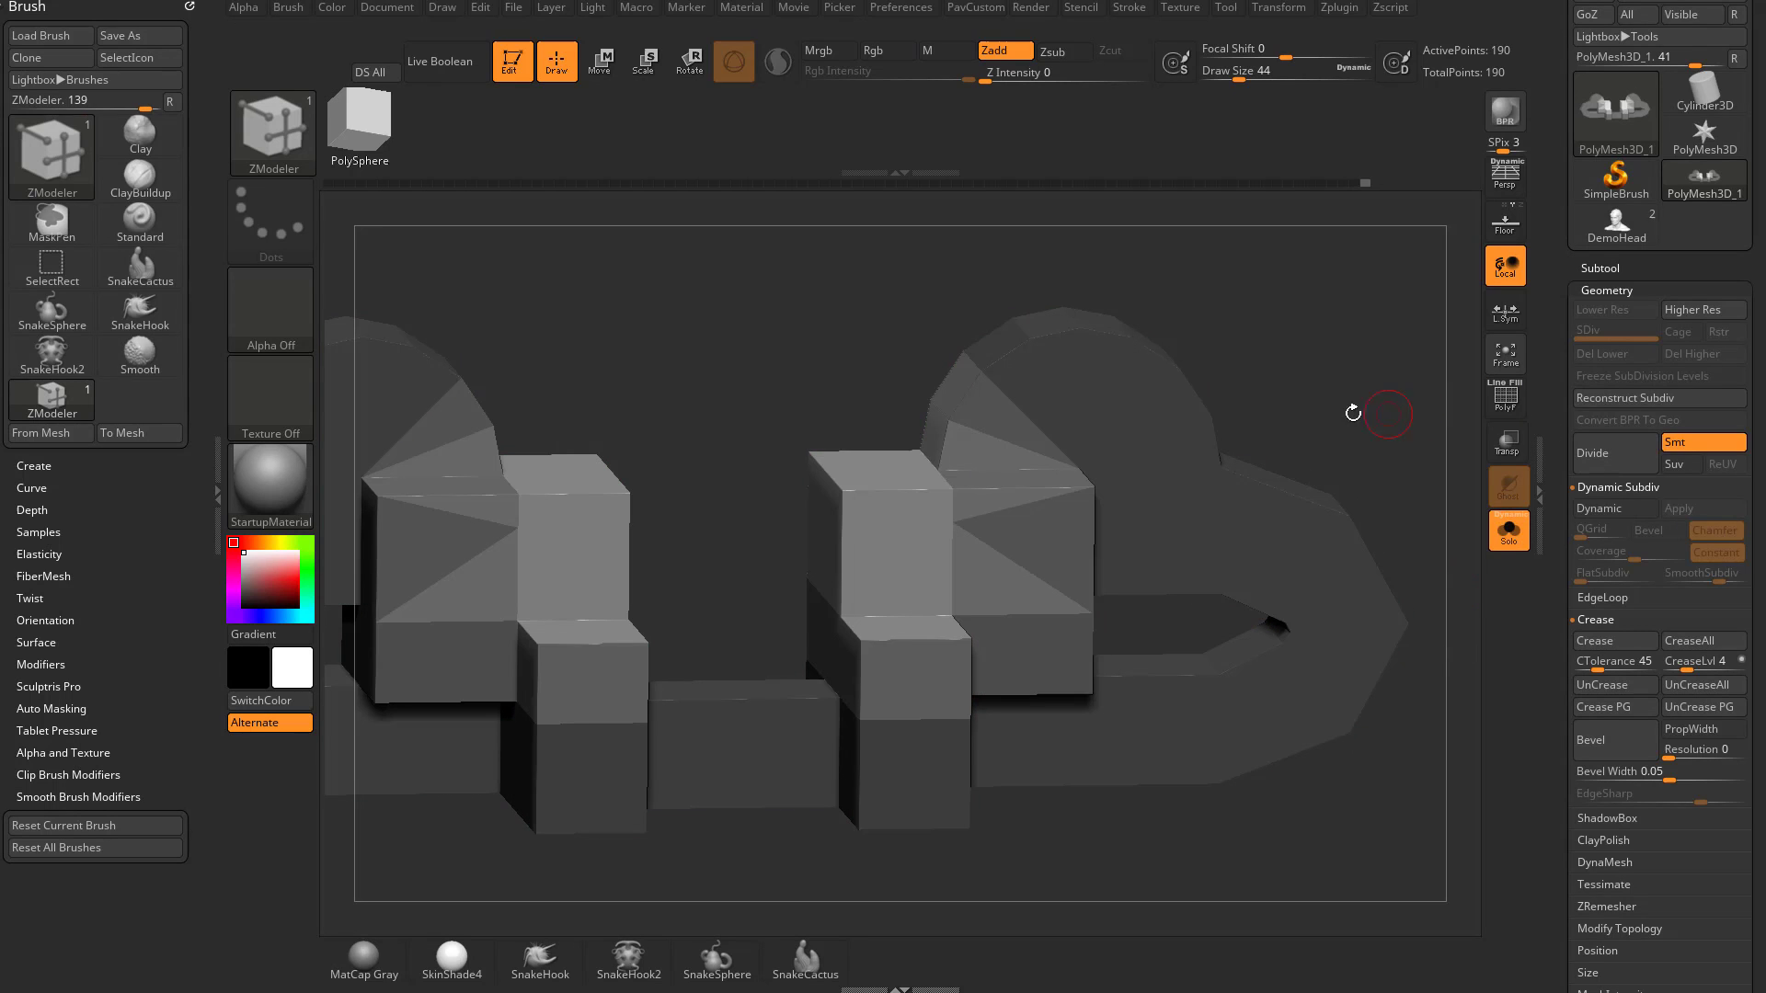
{"action": "key", "text": "d"}
{"action": "left_click_drag", "start_coordinate": [1317, 405], "coordinate": [1315, 456]}
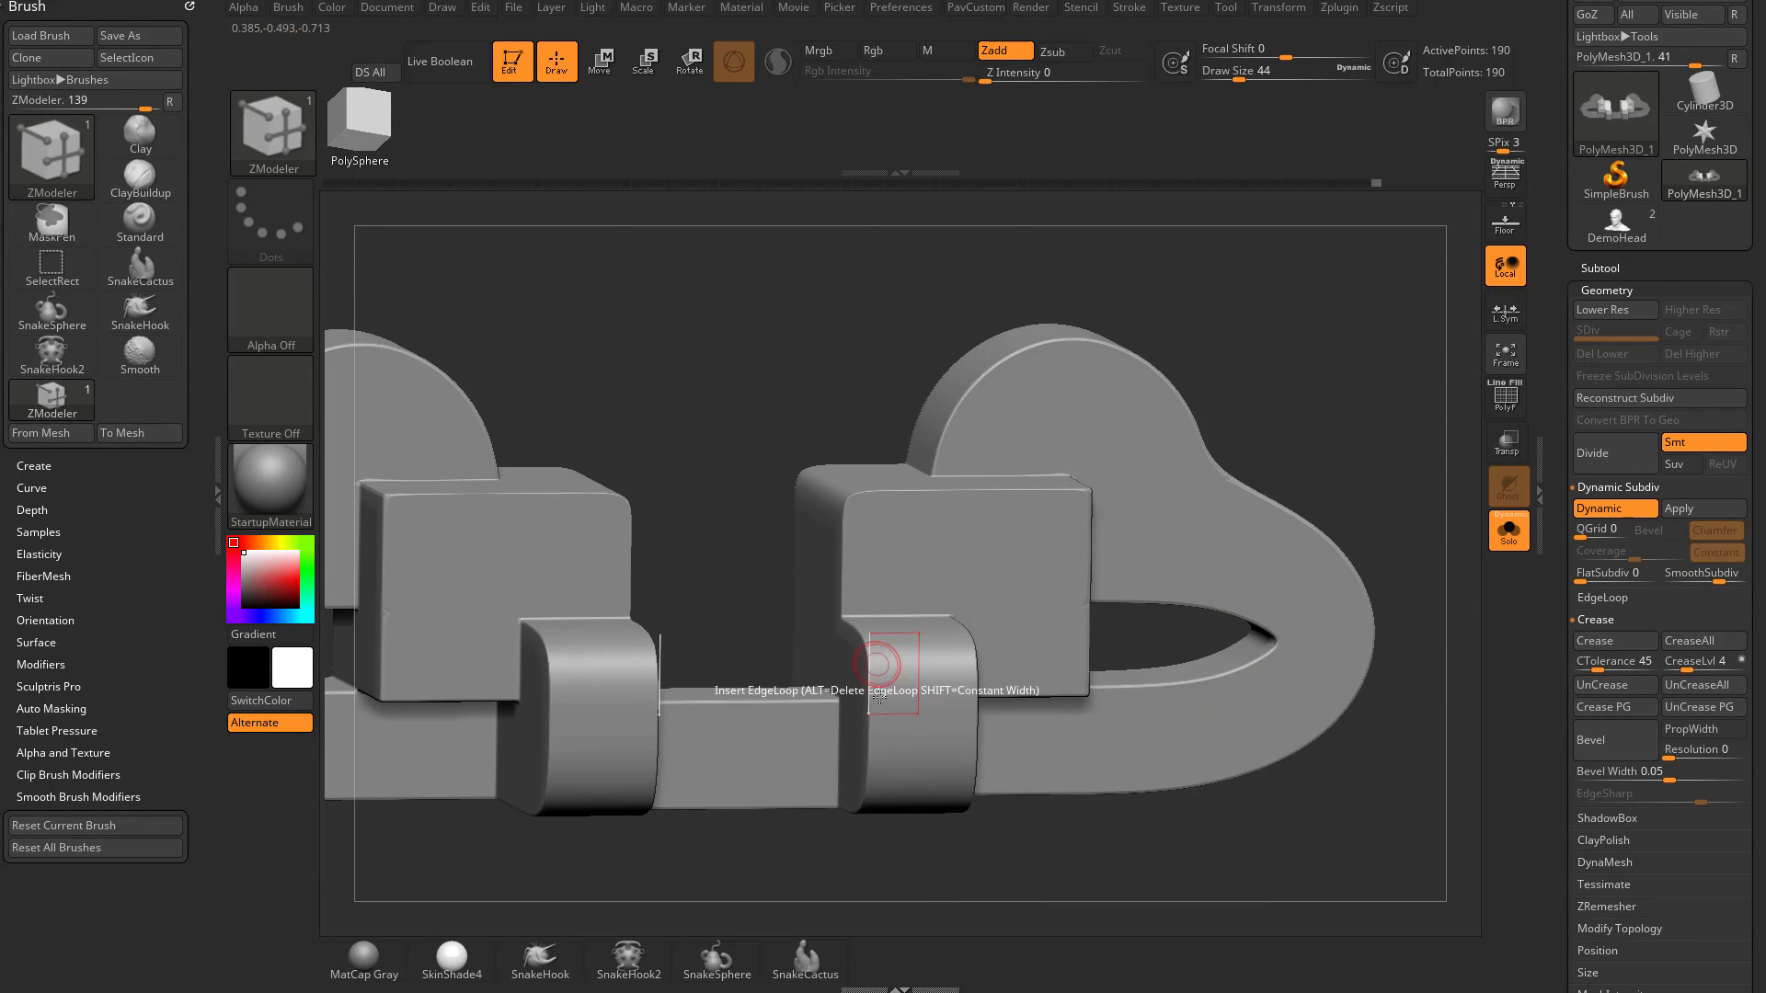
{"action": "key", "text": "shift+f"}
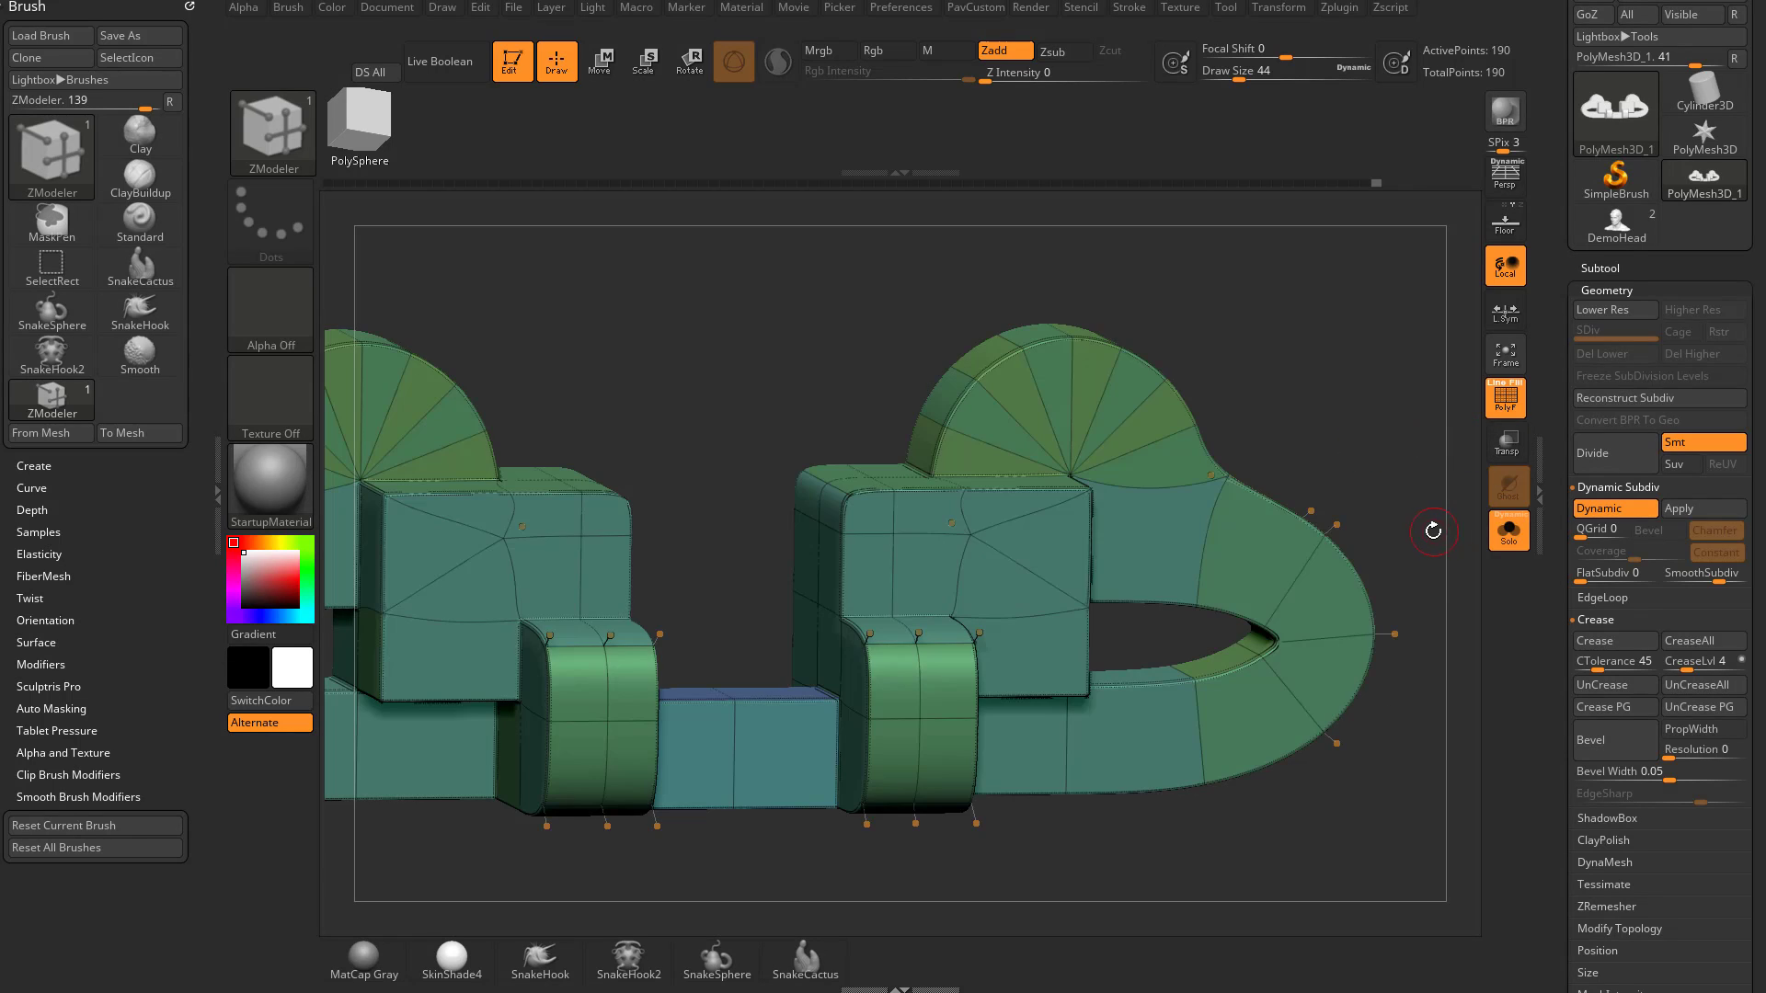
Turn Dynamic Subdiv off, set the edge action to Delete, and delete the extra diagonal edge on the large block's face
{"action": "key", "text": "shift+d"}
{"action": "left_click_drag", "start_coordinate": [1413, 526], "coordinate": [1369, 421]}
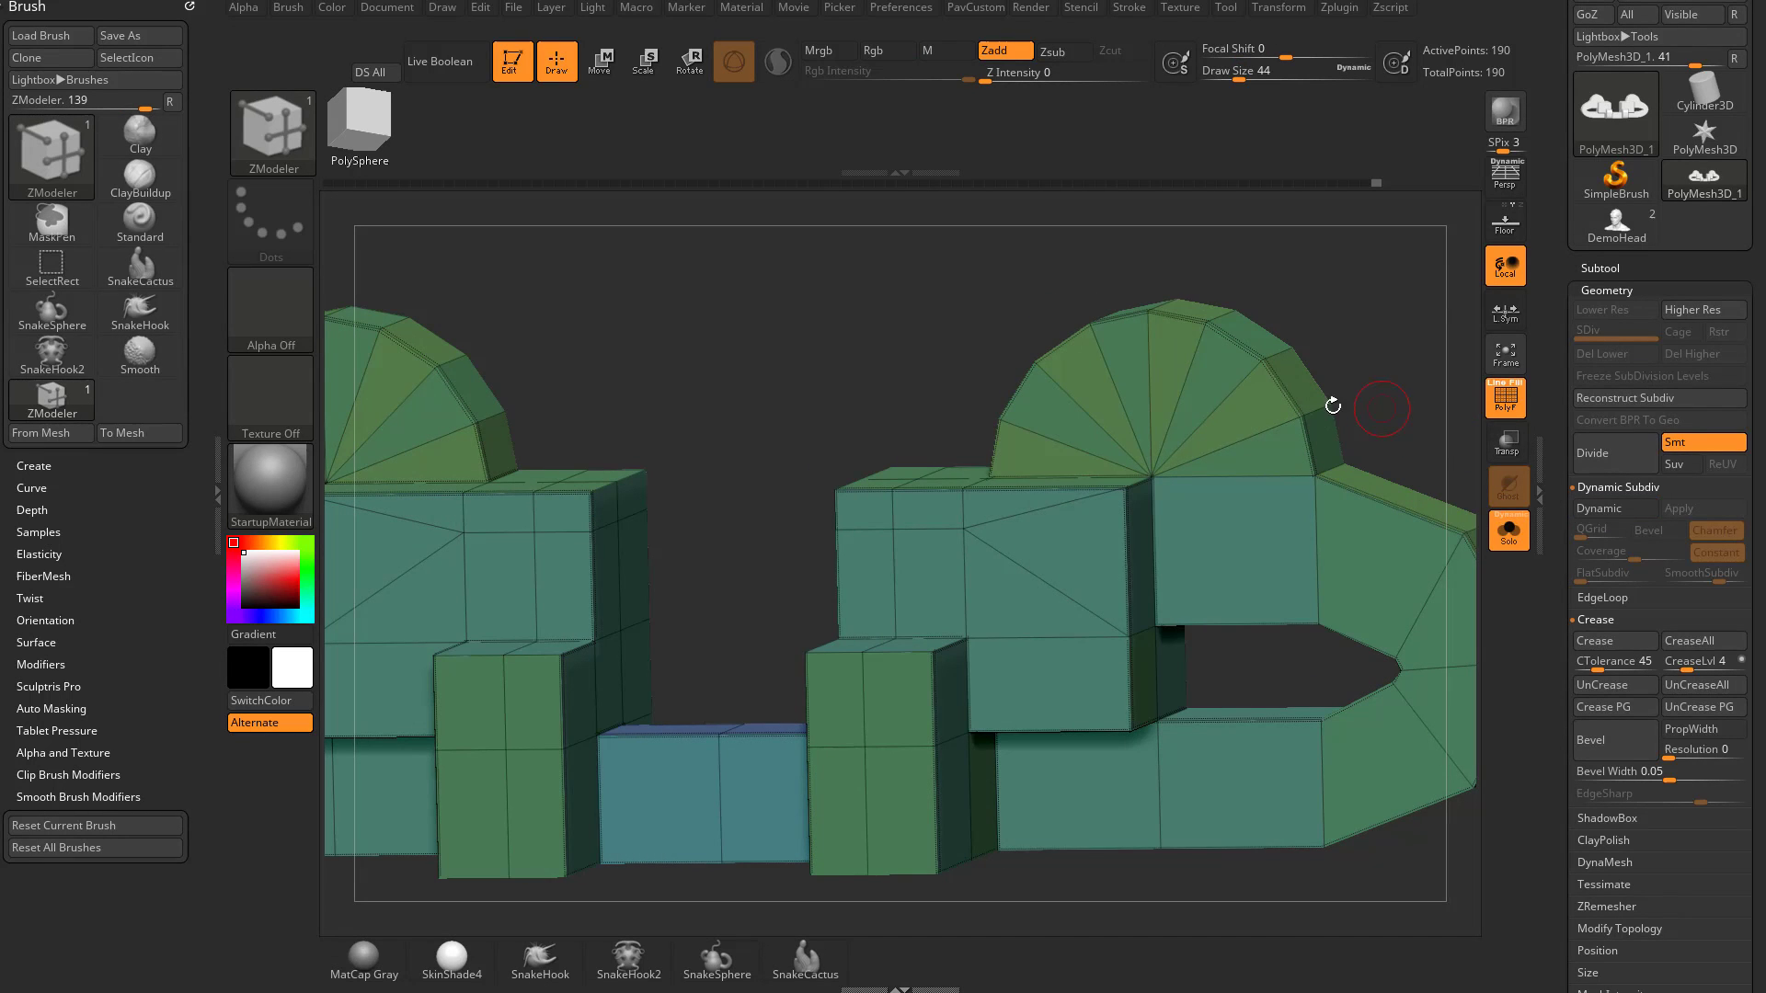
{"action": "key", "text": "space"}
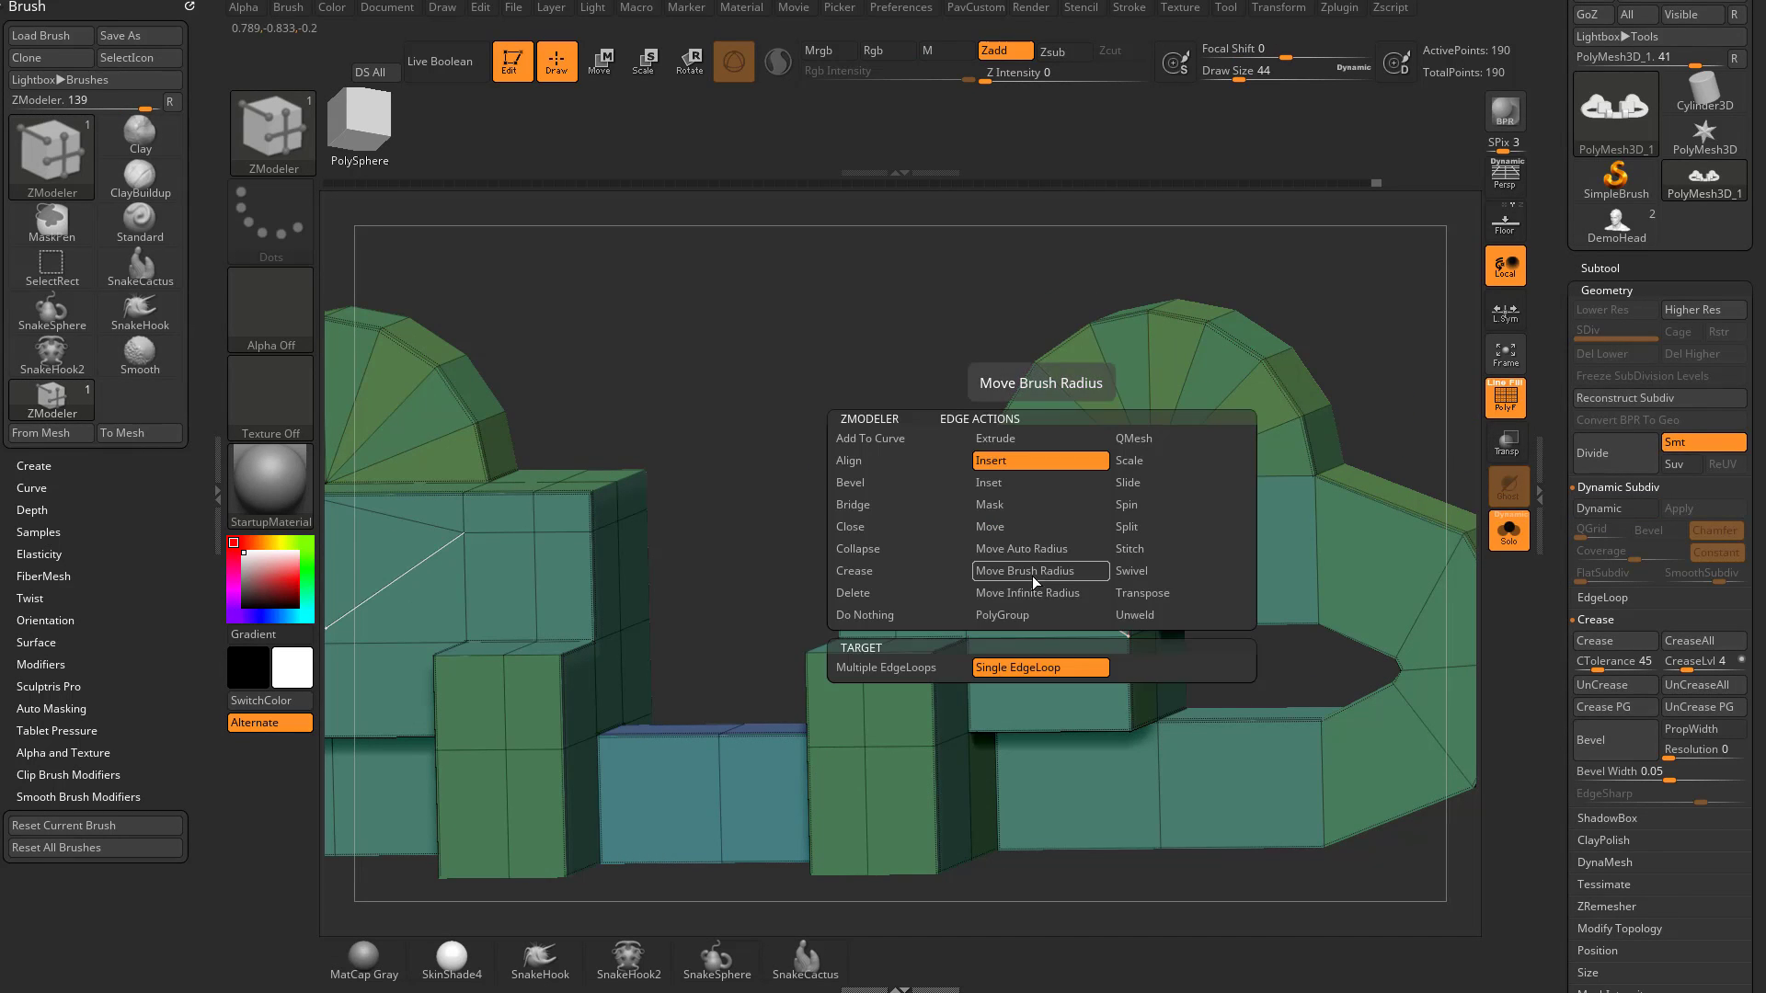
{"action": "left_click", "coordinate": [881, 572]}
{"action": "left_click", "coordinate": [880, 668]}
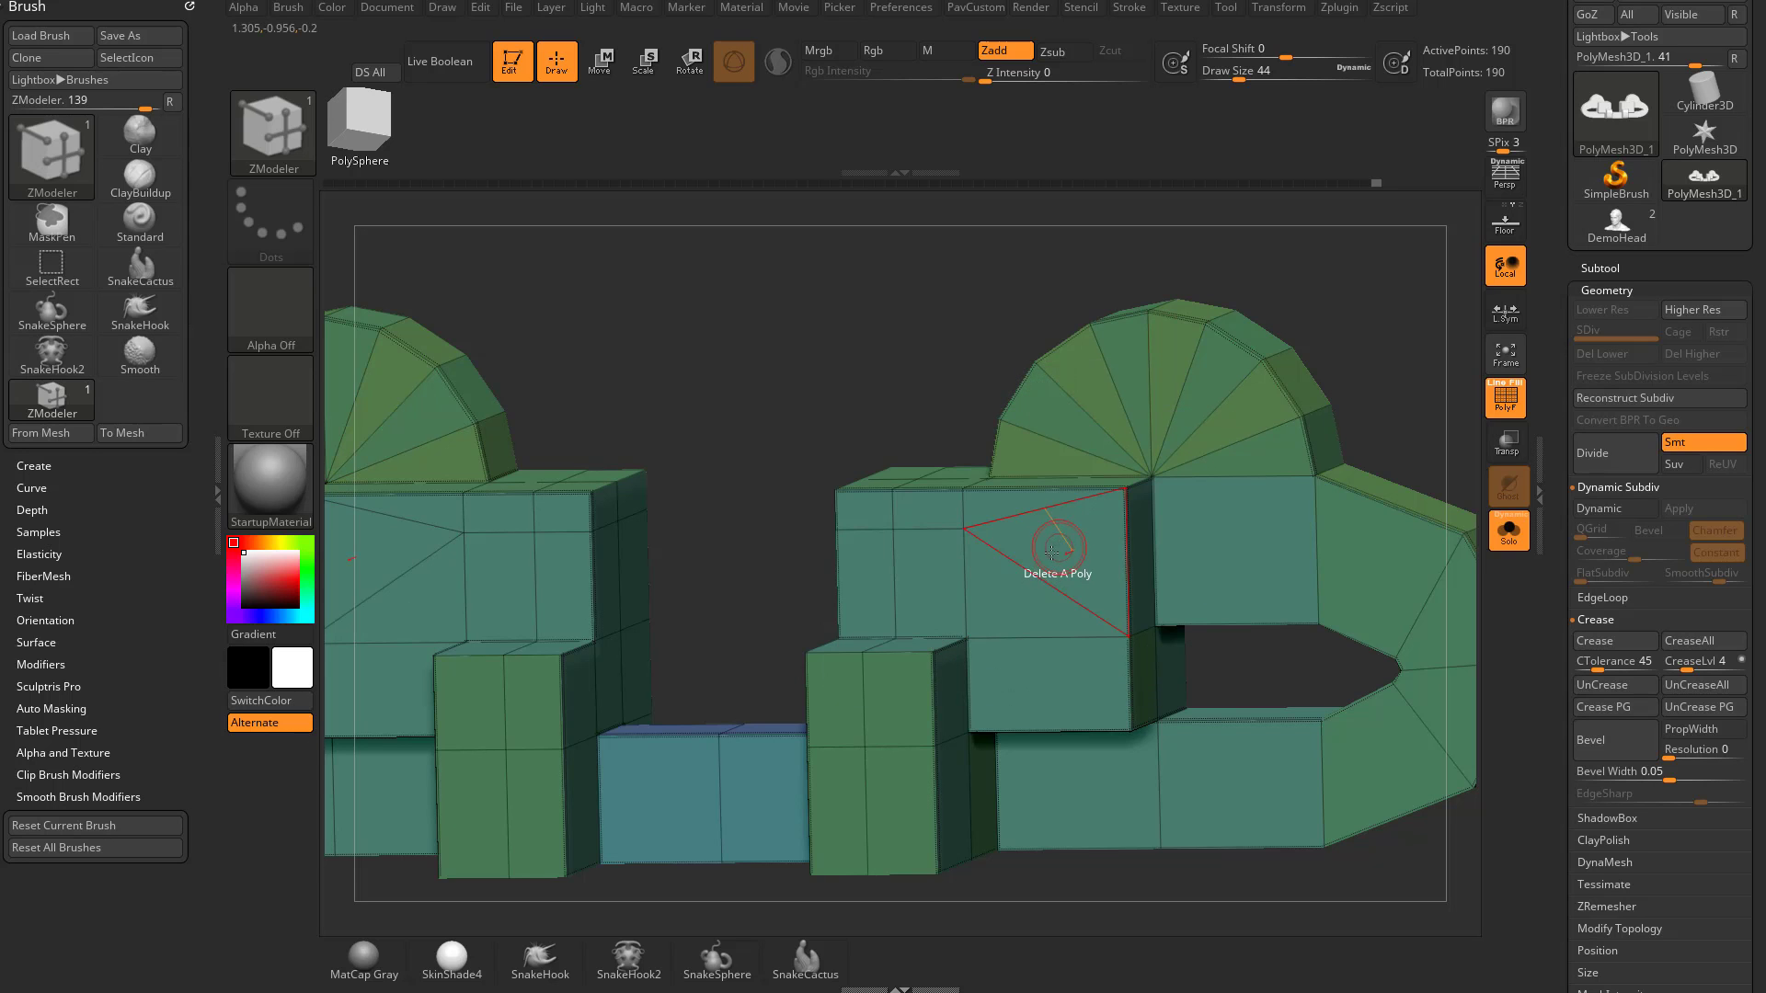
{"action": "left_click_drag", "start_coordinate": [1066, 460], "coordinate": [1306, 405]}
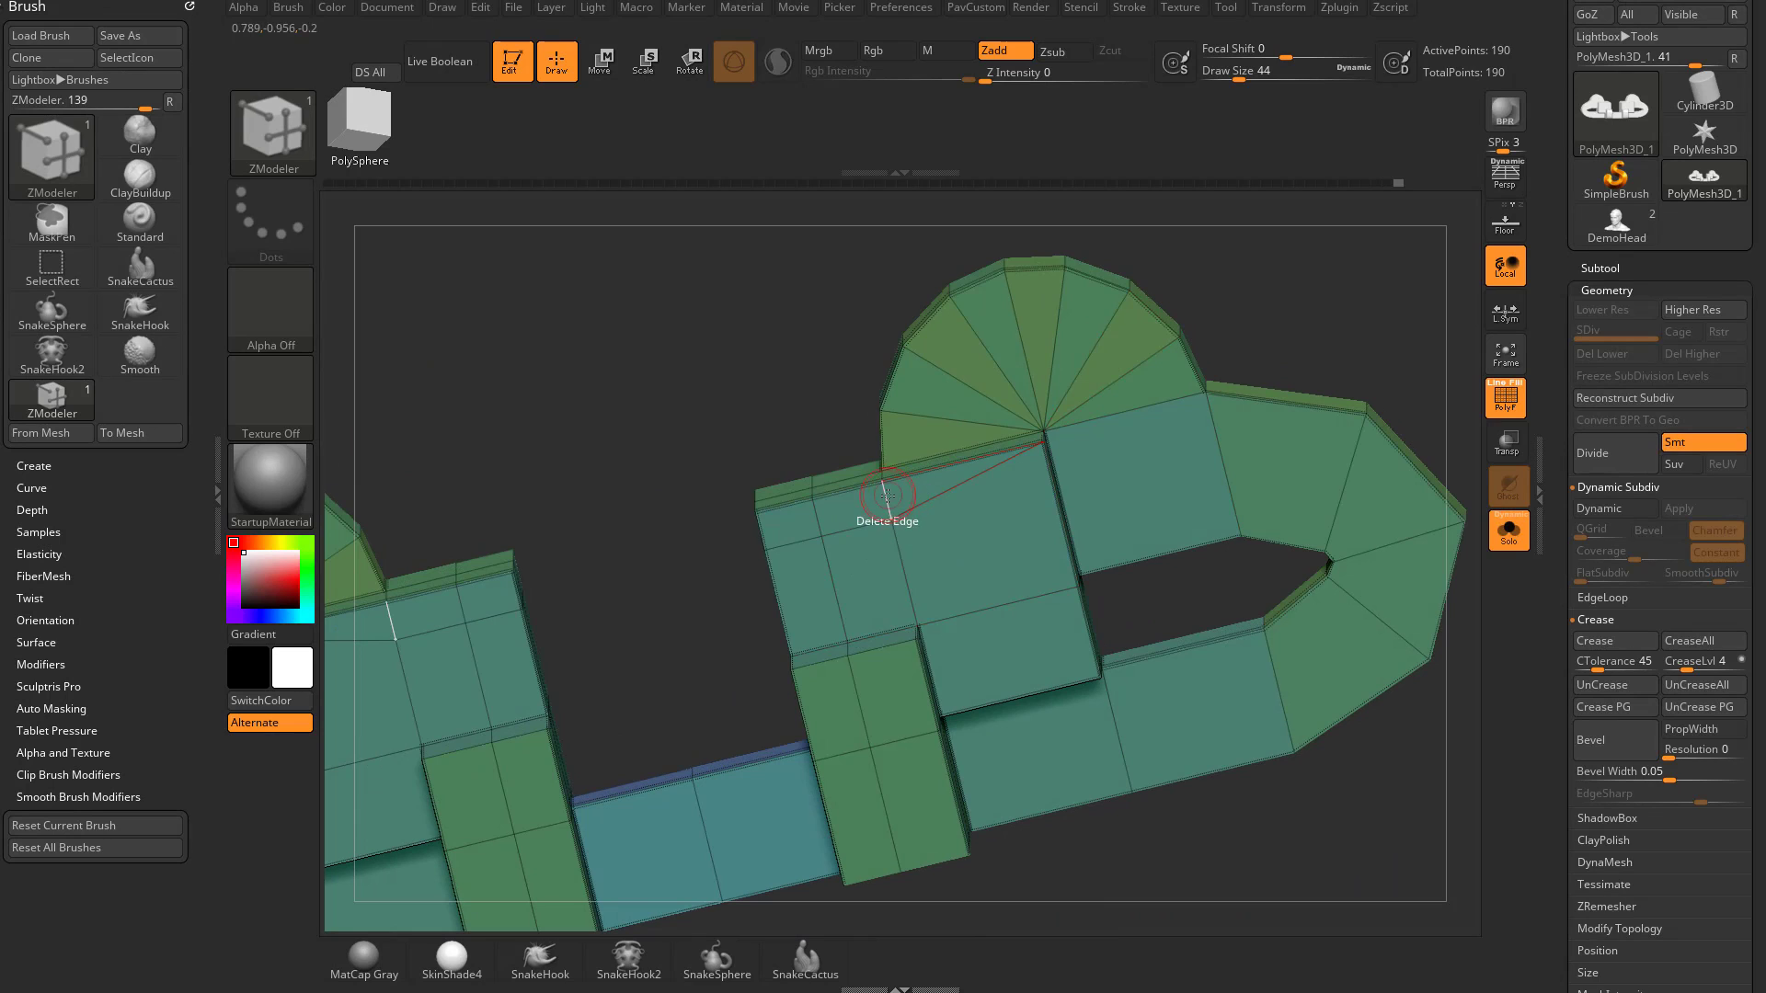
Set the edge action to Collapse and collapse the short edges where the inserted loop ends on the large block's face
{"action": "key", "text": "space"}
{"action": "left_click", "coordinate": [725, 548]}
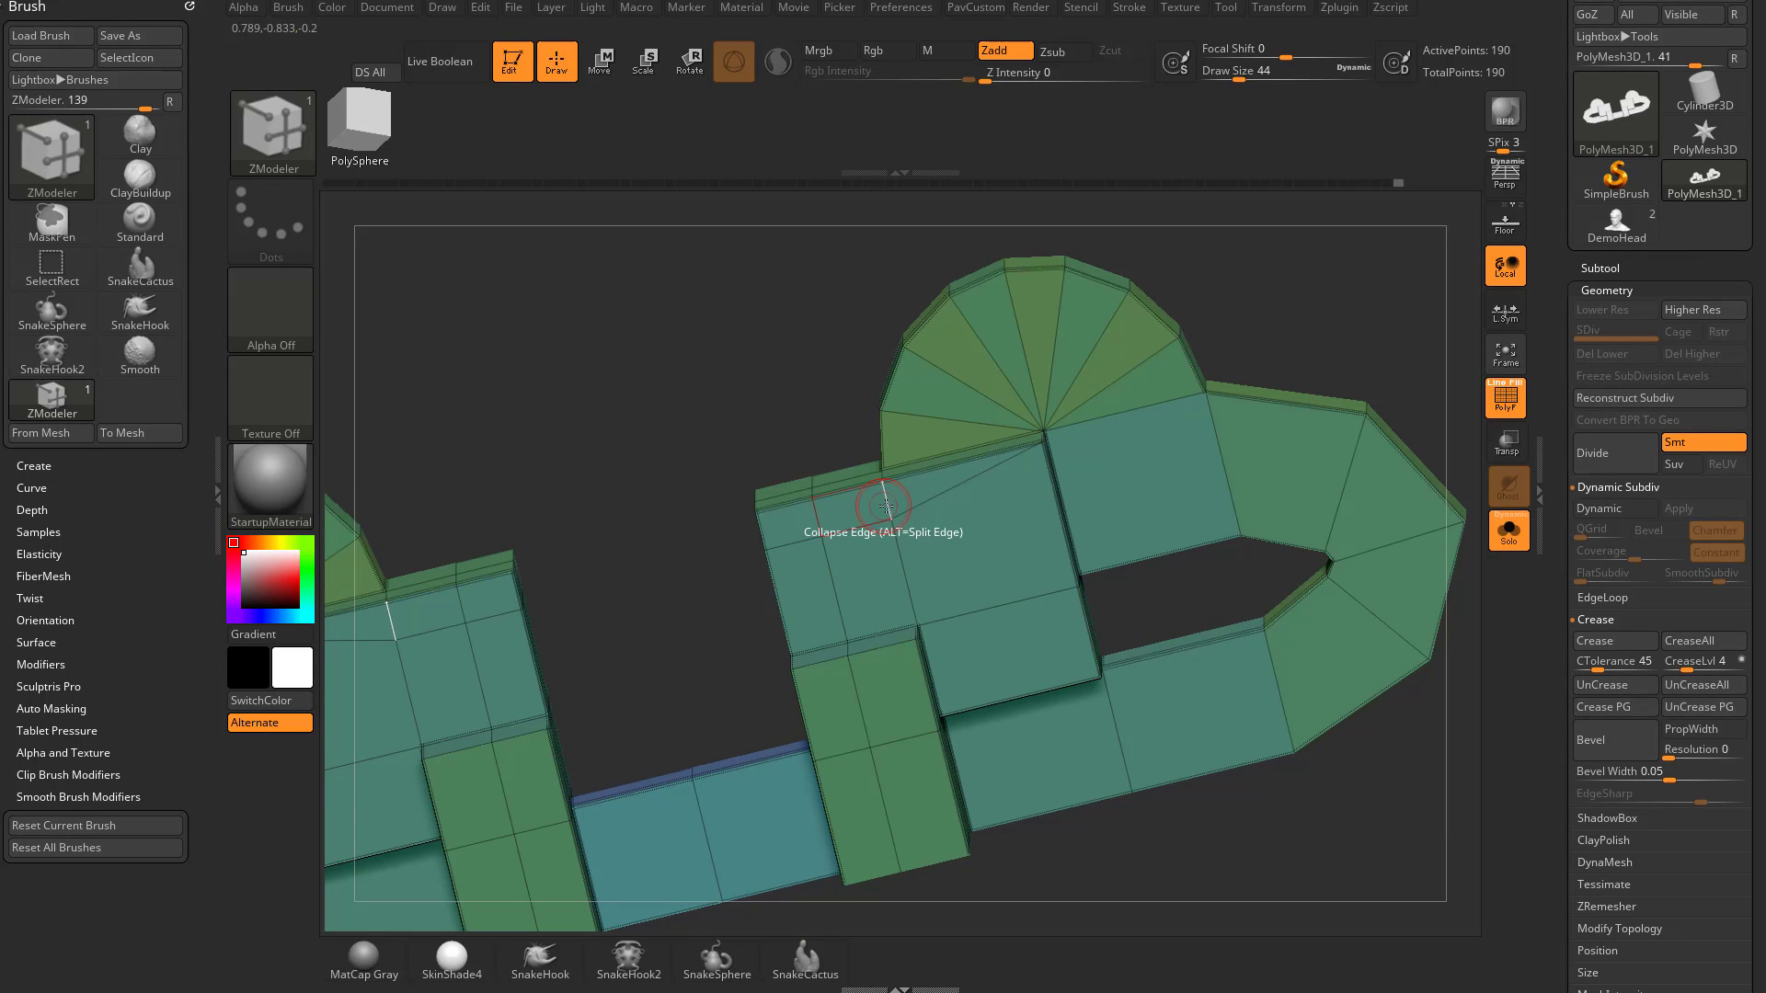
{"action": "left_click", "coordinate": [928, 499]}
{"action": "left_click", "coordinate": [797, 532]}
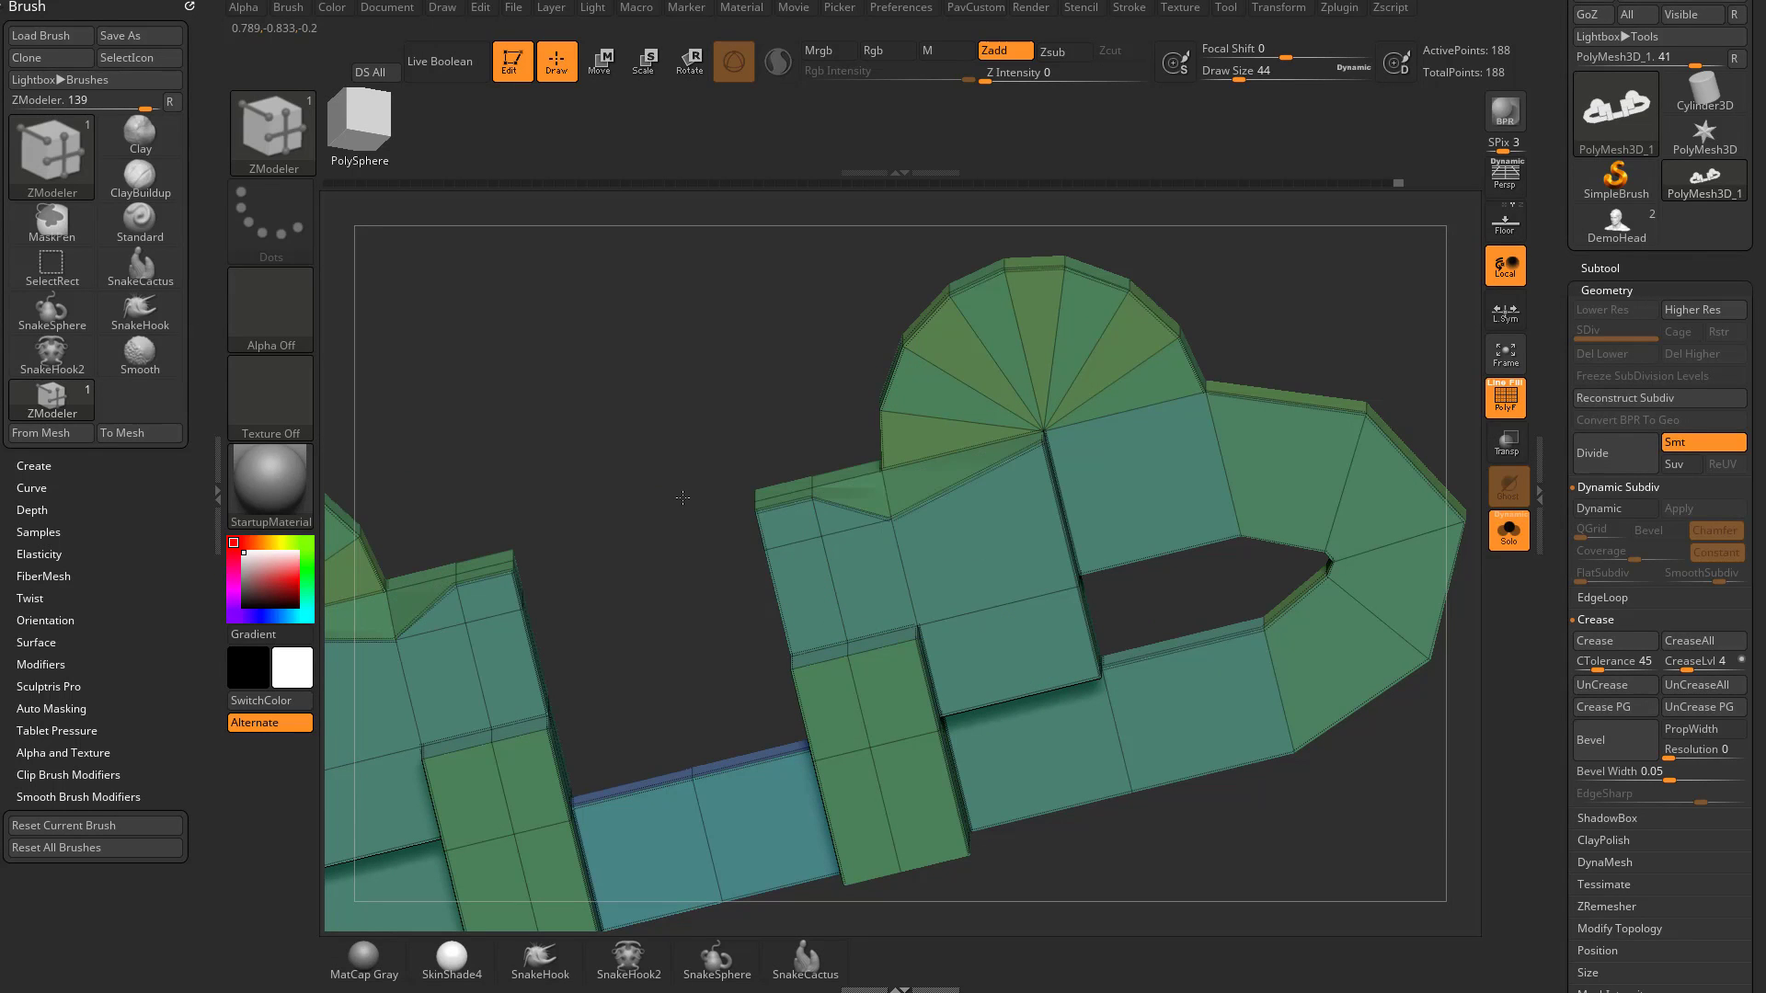
{"action": "left_click", "coordinate": [995, 460]}
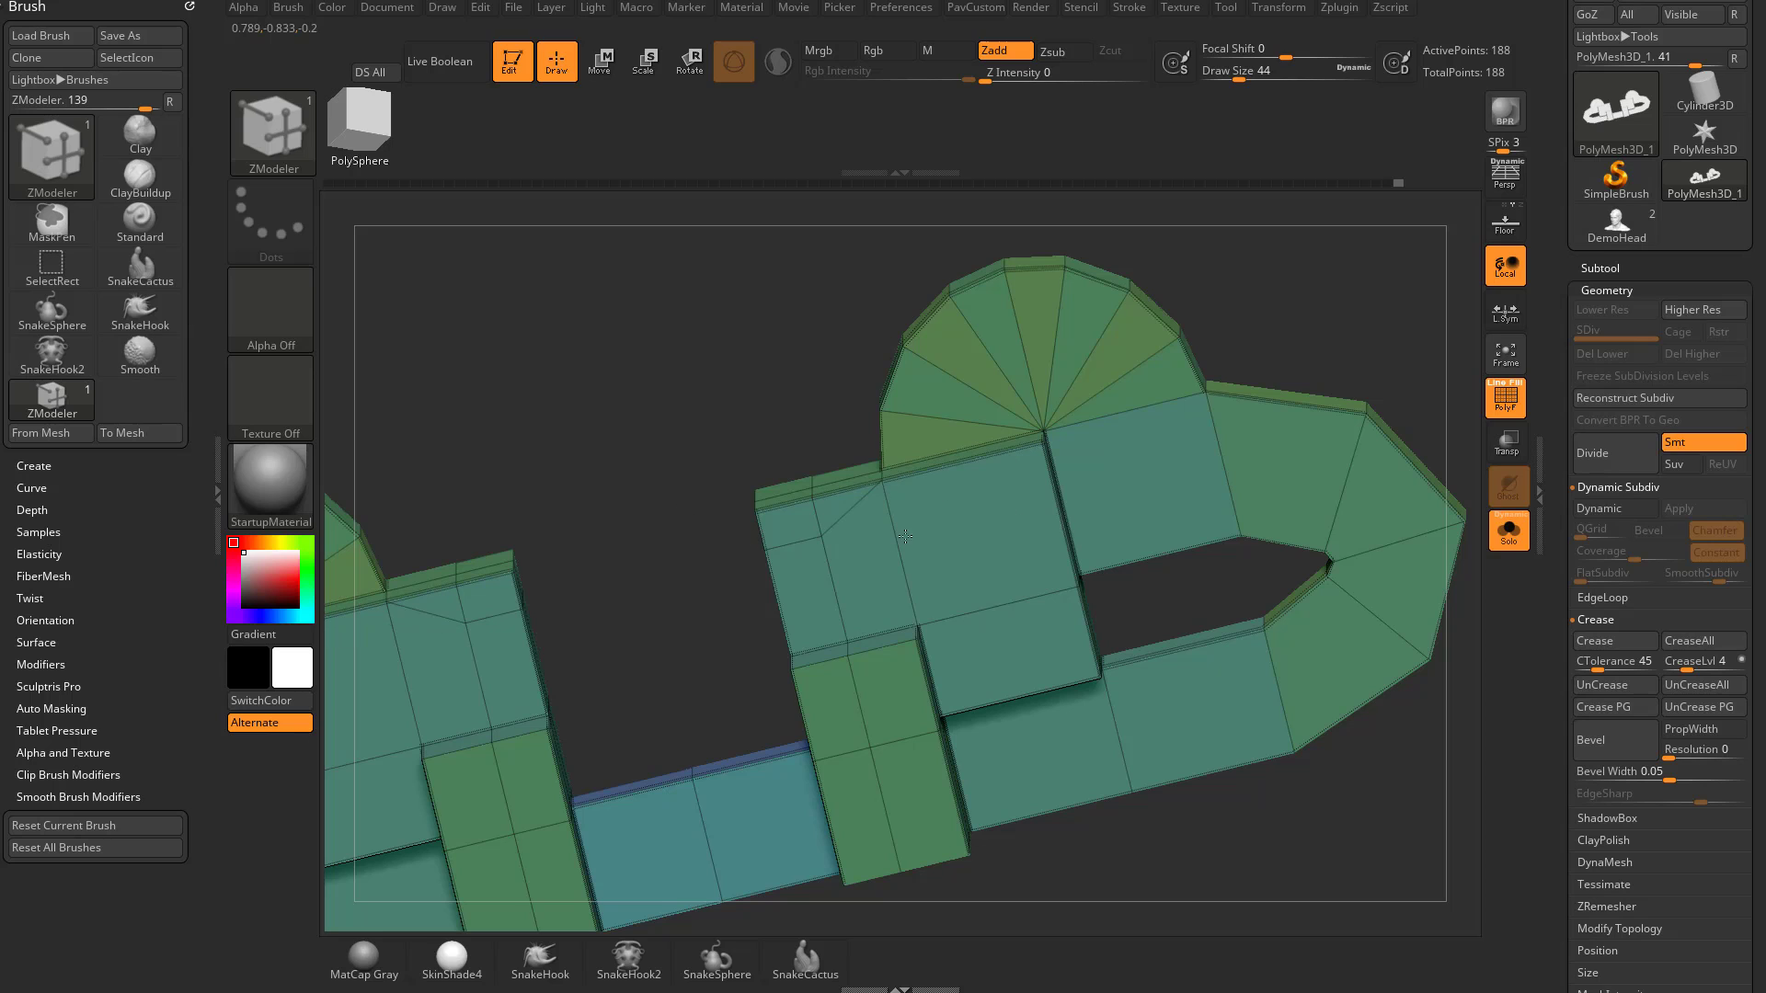
{"action": "left_click", "coordinate": [808, 517]}
{"action": "left_click_drag", "start_coordinate": [781, 395], "coordinate": [796, 534]}
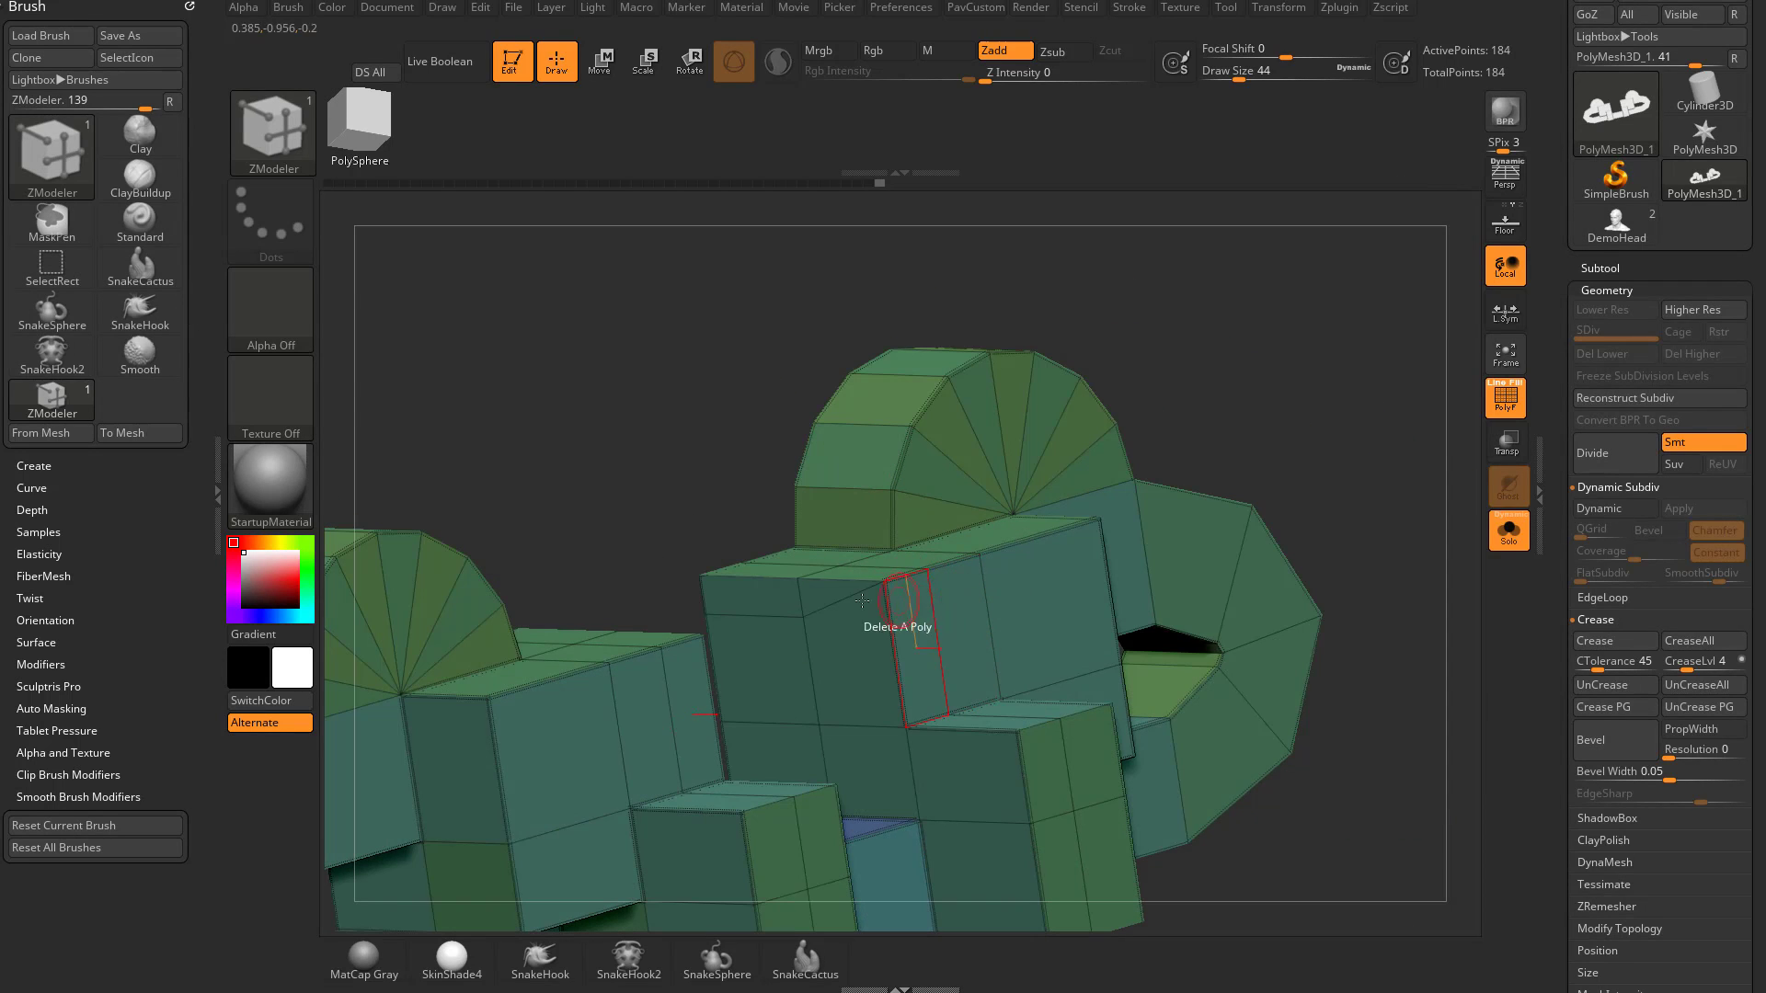
Try to collapse the upper polyloop on the large block's inner side with the Polyloop target, and undo it
{"action": "key", "text": "space"}
{"action": "left_click", "coordinate": [881, 669]}
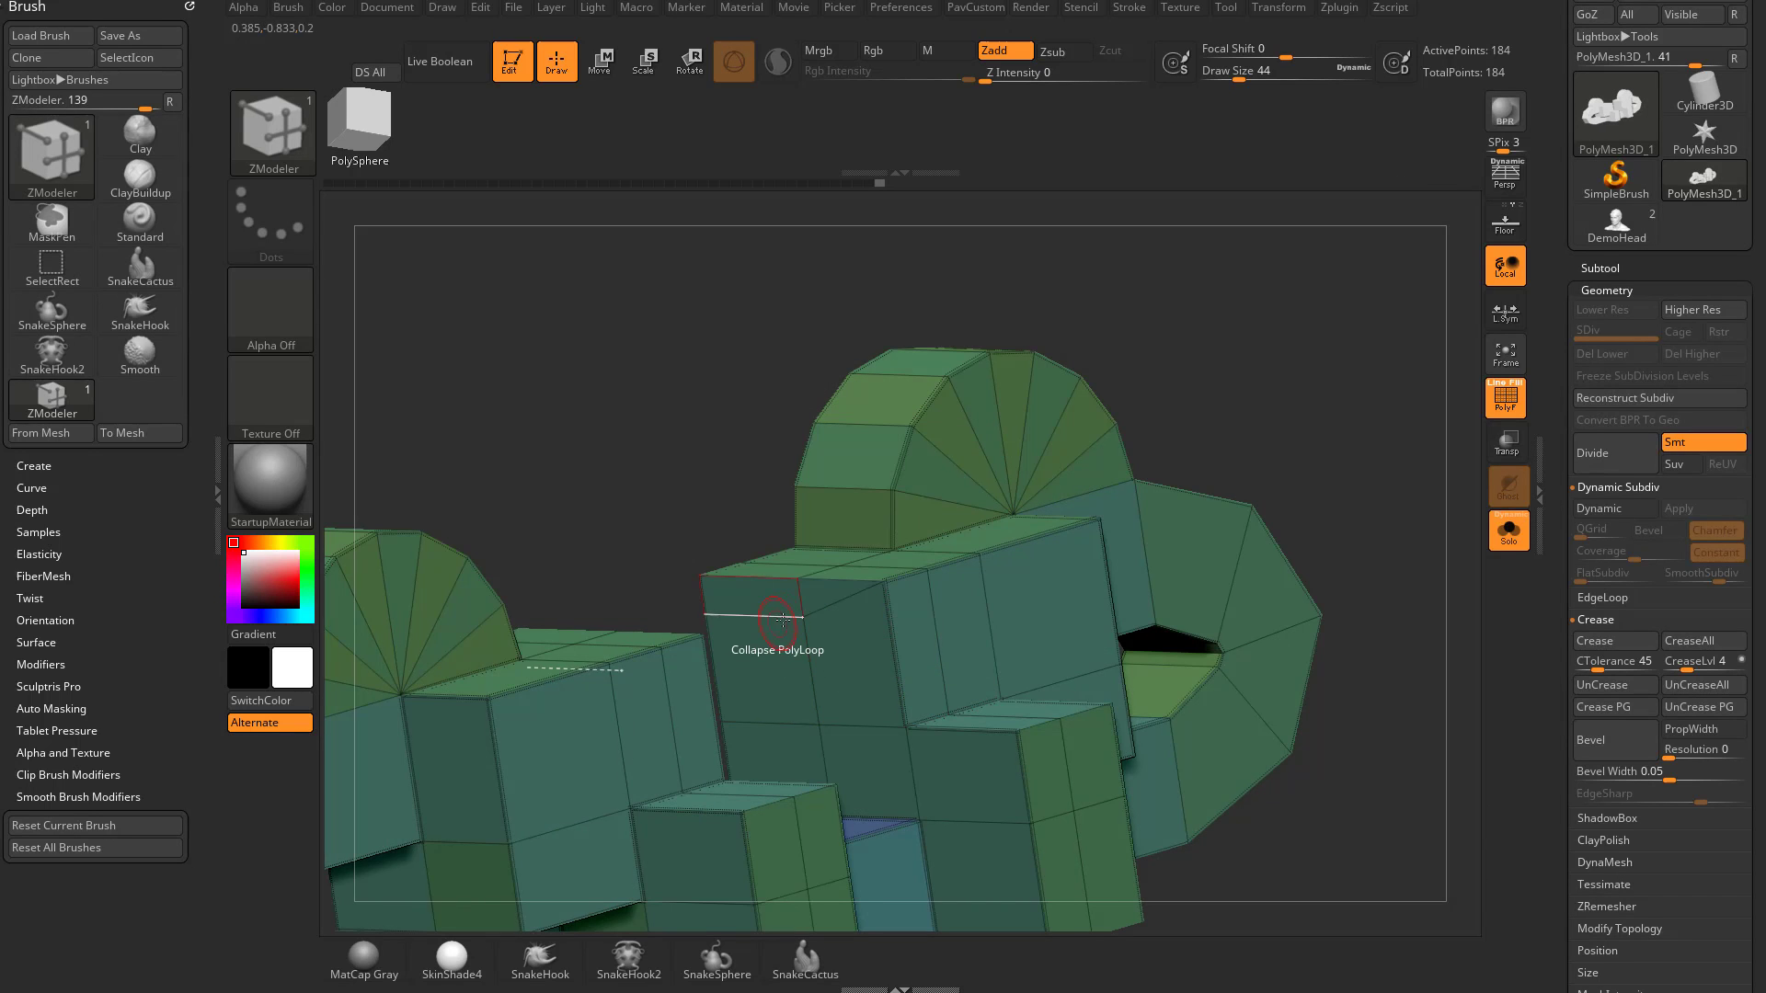
{"action": "left_click", "coordinate": [781, 619]}
{"action": "key", "text": "ctrl+z"}
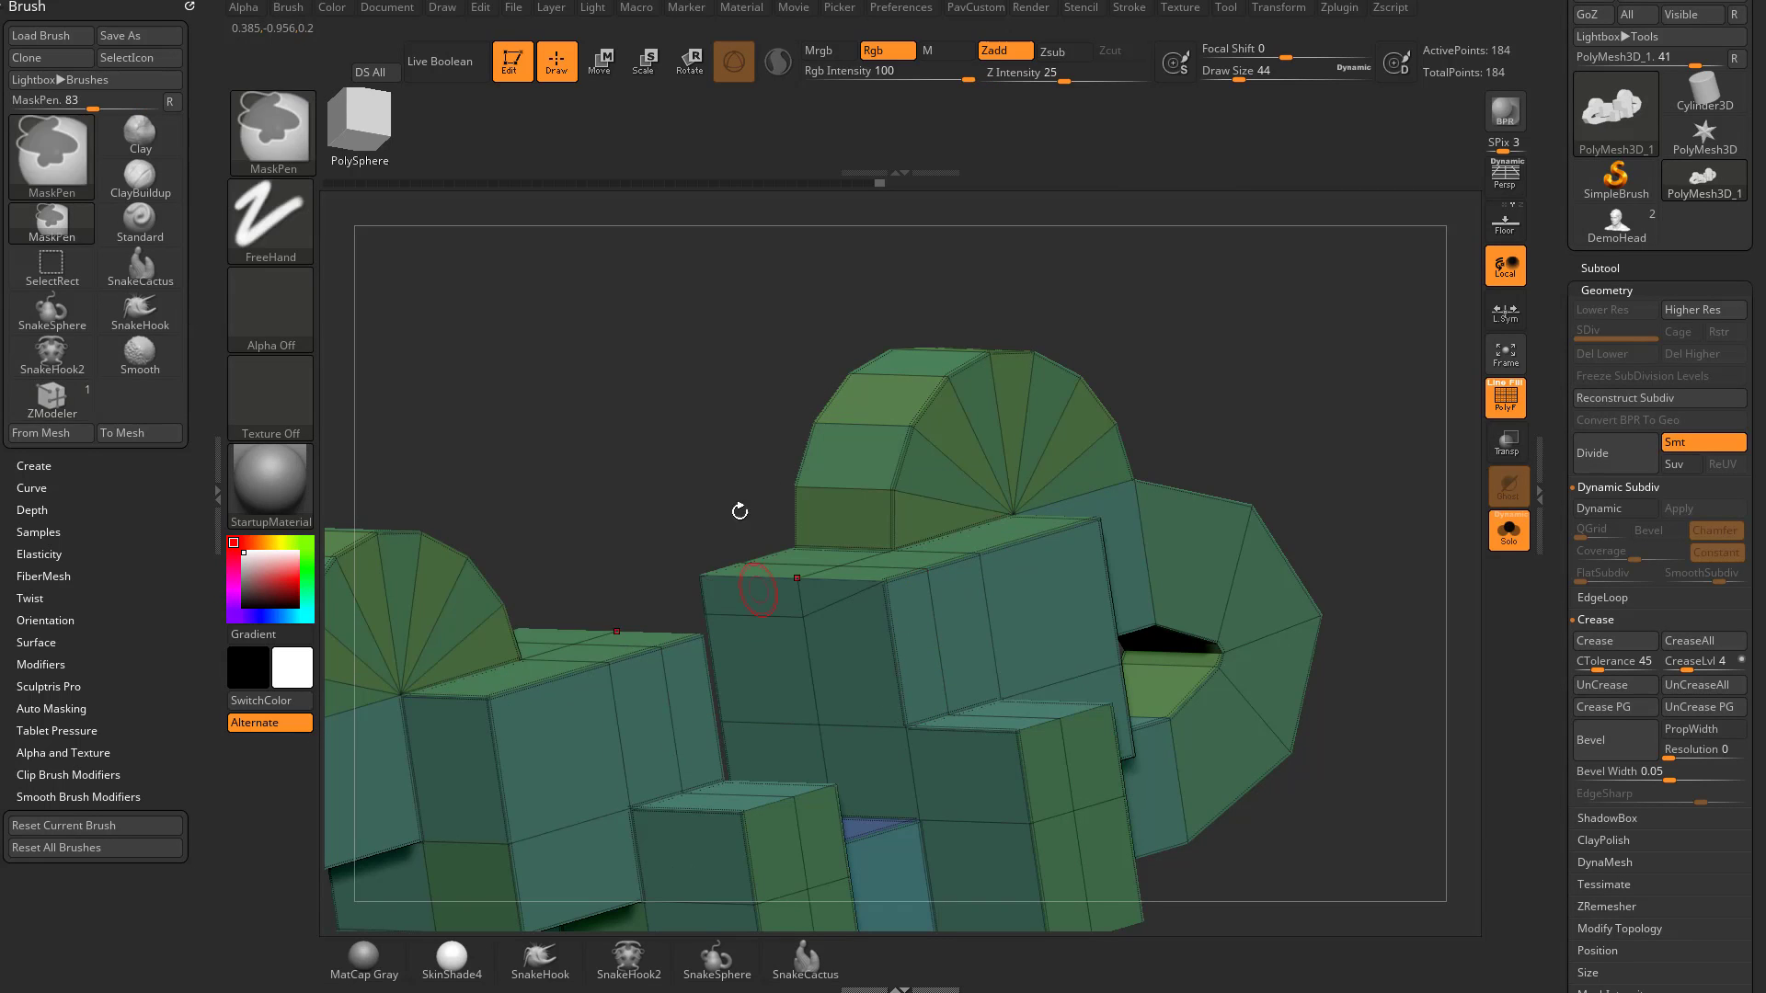
Return the Collapse target to Edge and collapse the leftover loop edge on the large block's other side
{"action": "key", "text": "space"}
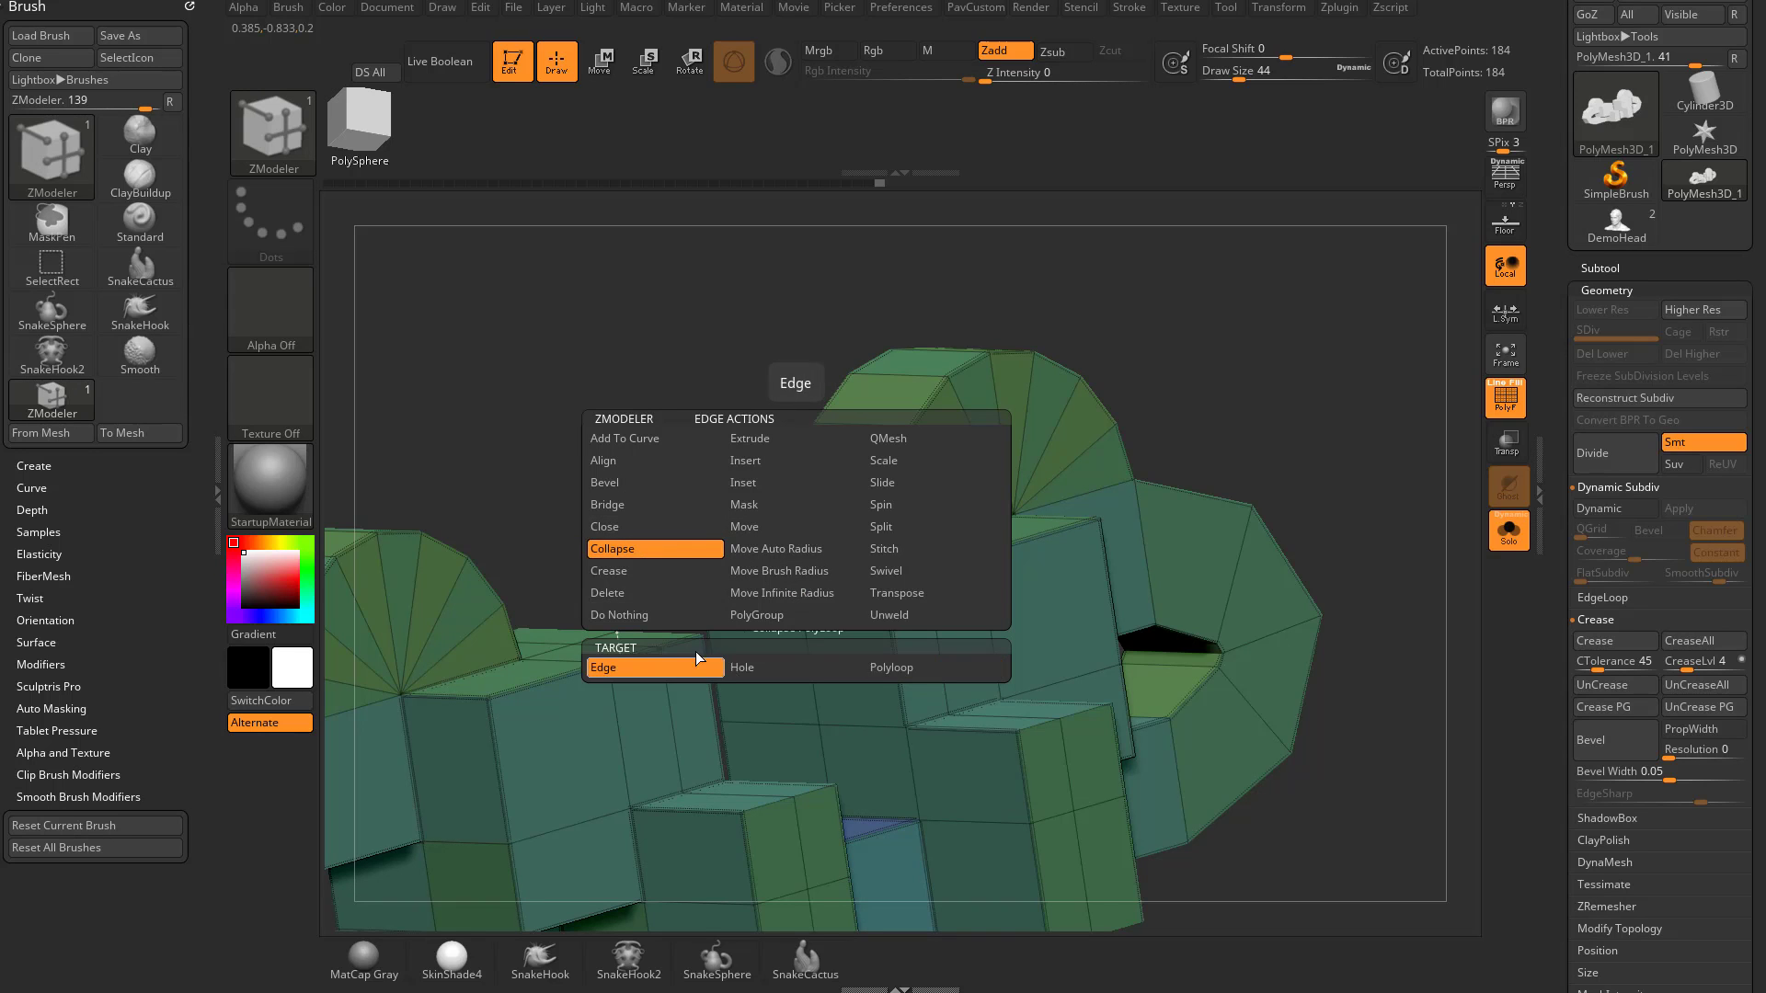
{"action": "left_click", "coordinate": [604, 667]}
{"action": "left_click_drag", "start_coordinate": [644, 562], "coordinate": [840, 610]}
{"action": "left_click", "coordinate": [831, 613]}
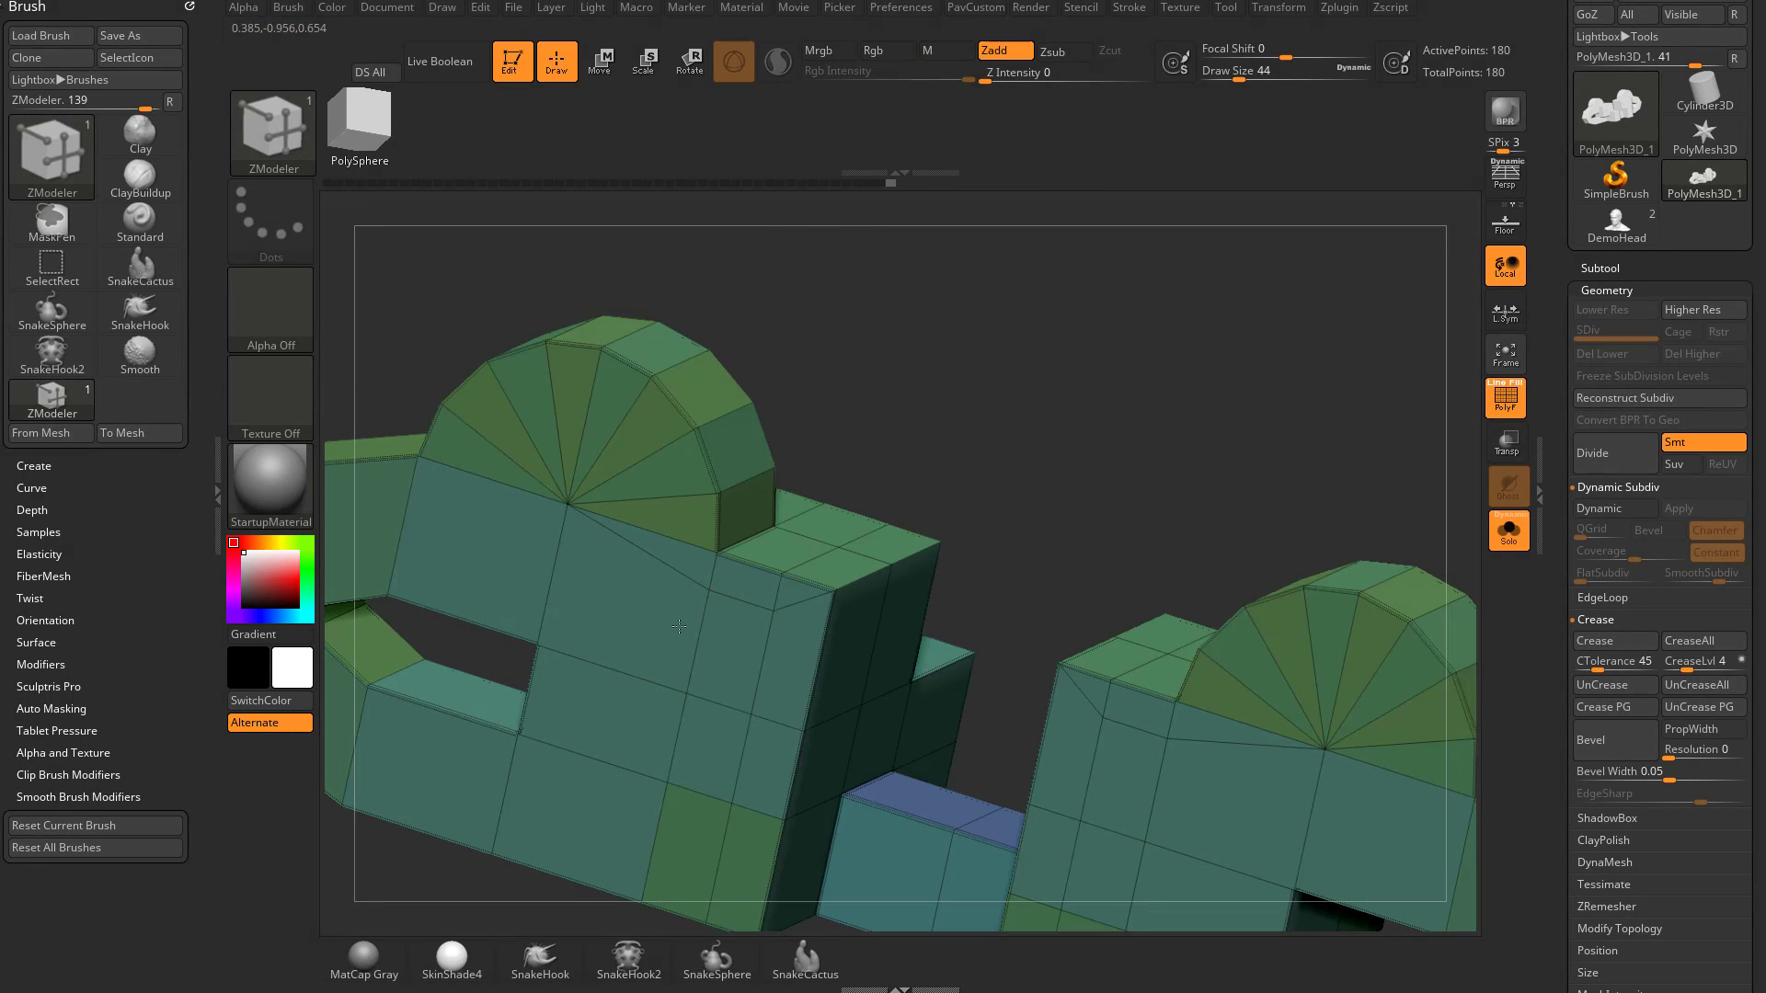
Collapse the leftover loop edge at the large block's upper corner, then try one more collapse along its top edge and undo it
{"action": "left_click", "coordinate": [840, 610]}
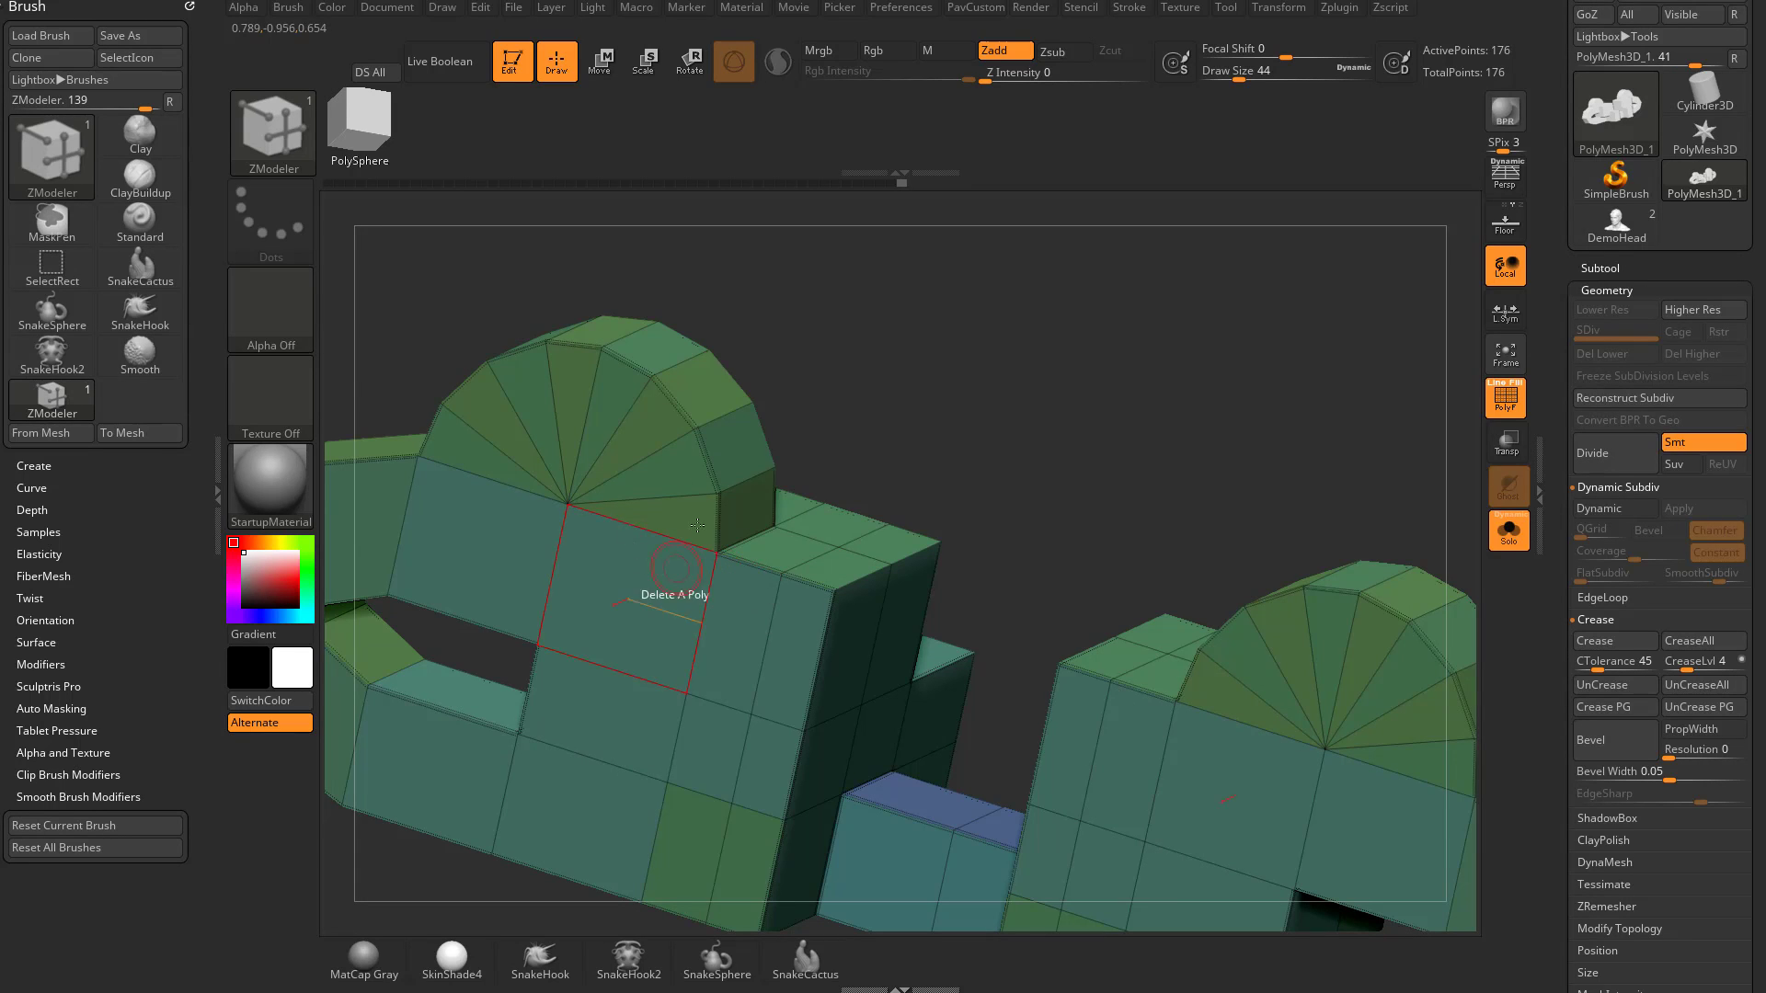
{"action": "left_click_drag", "start_coordinate": [920, 441], "coordinate": [982, 472]}
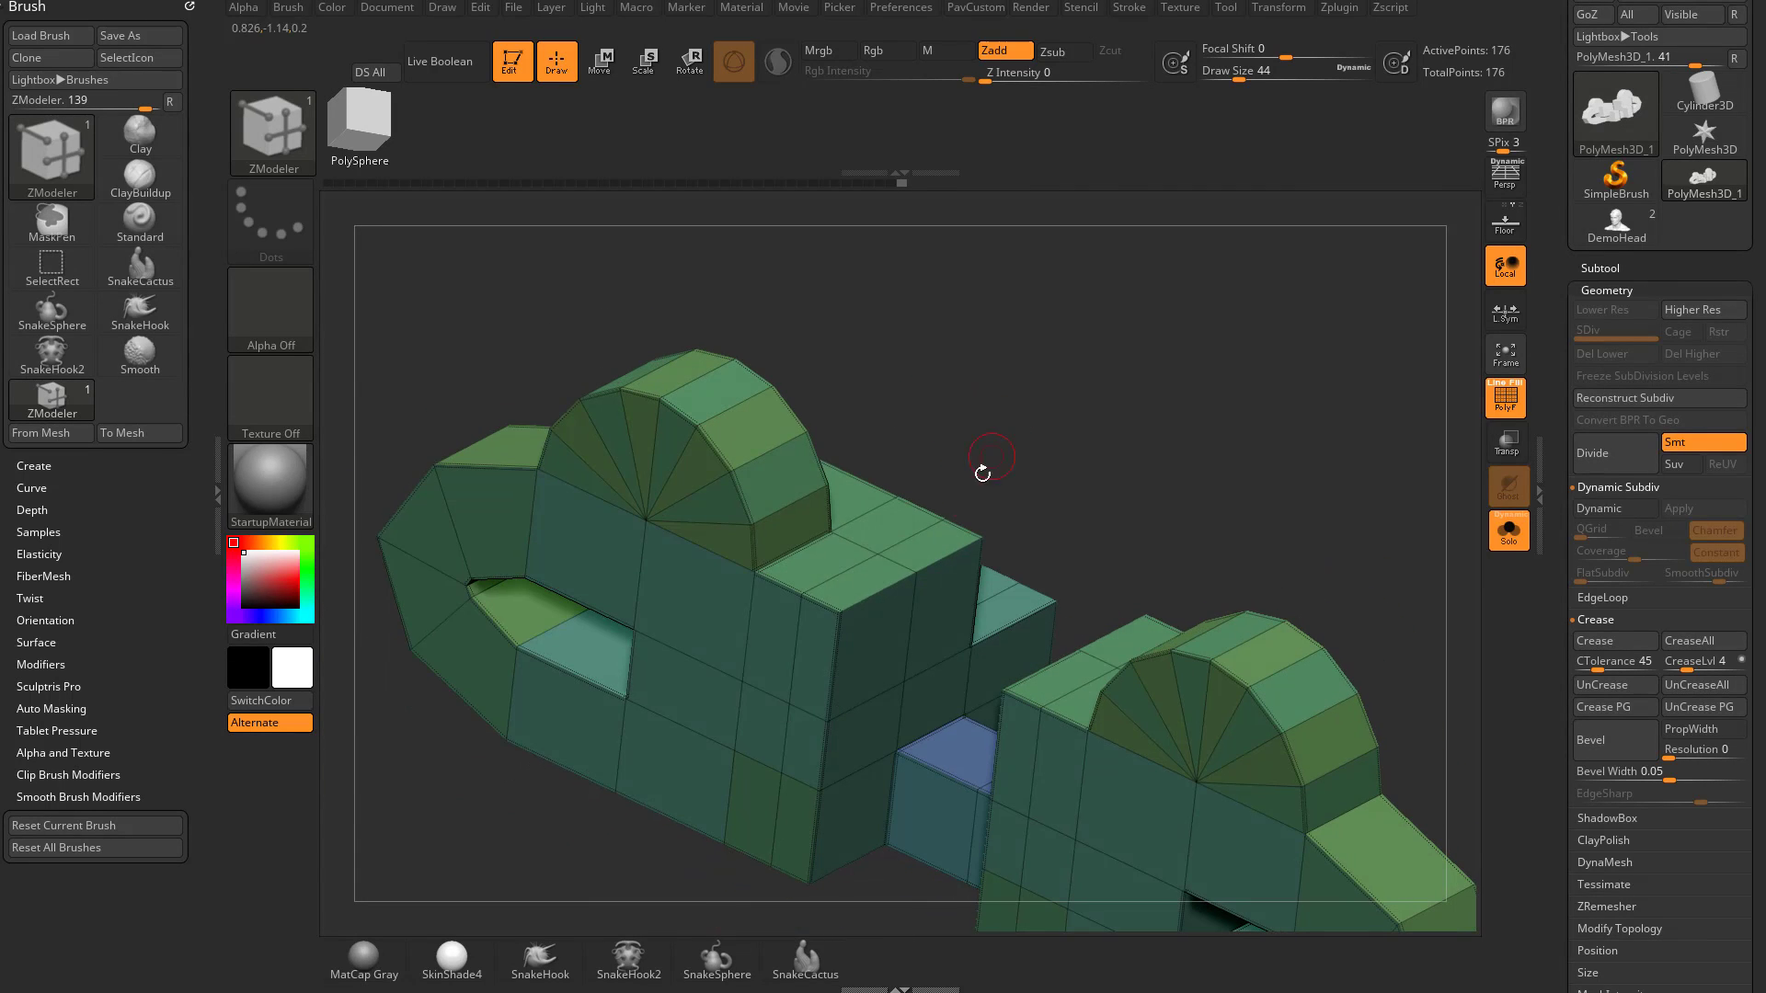
{"action": "left_click", "coordinate": [823, 606]}
{"action": "key", "text": "ctrl+z"}
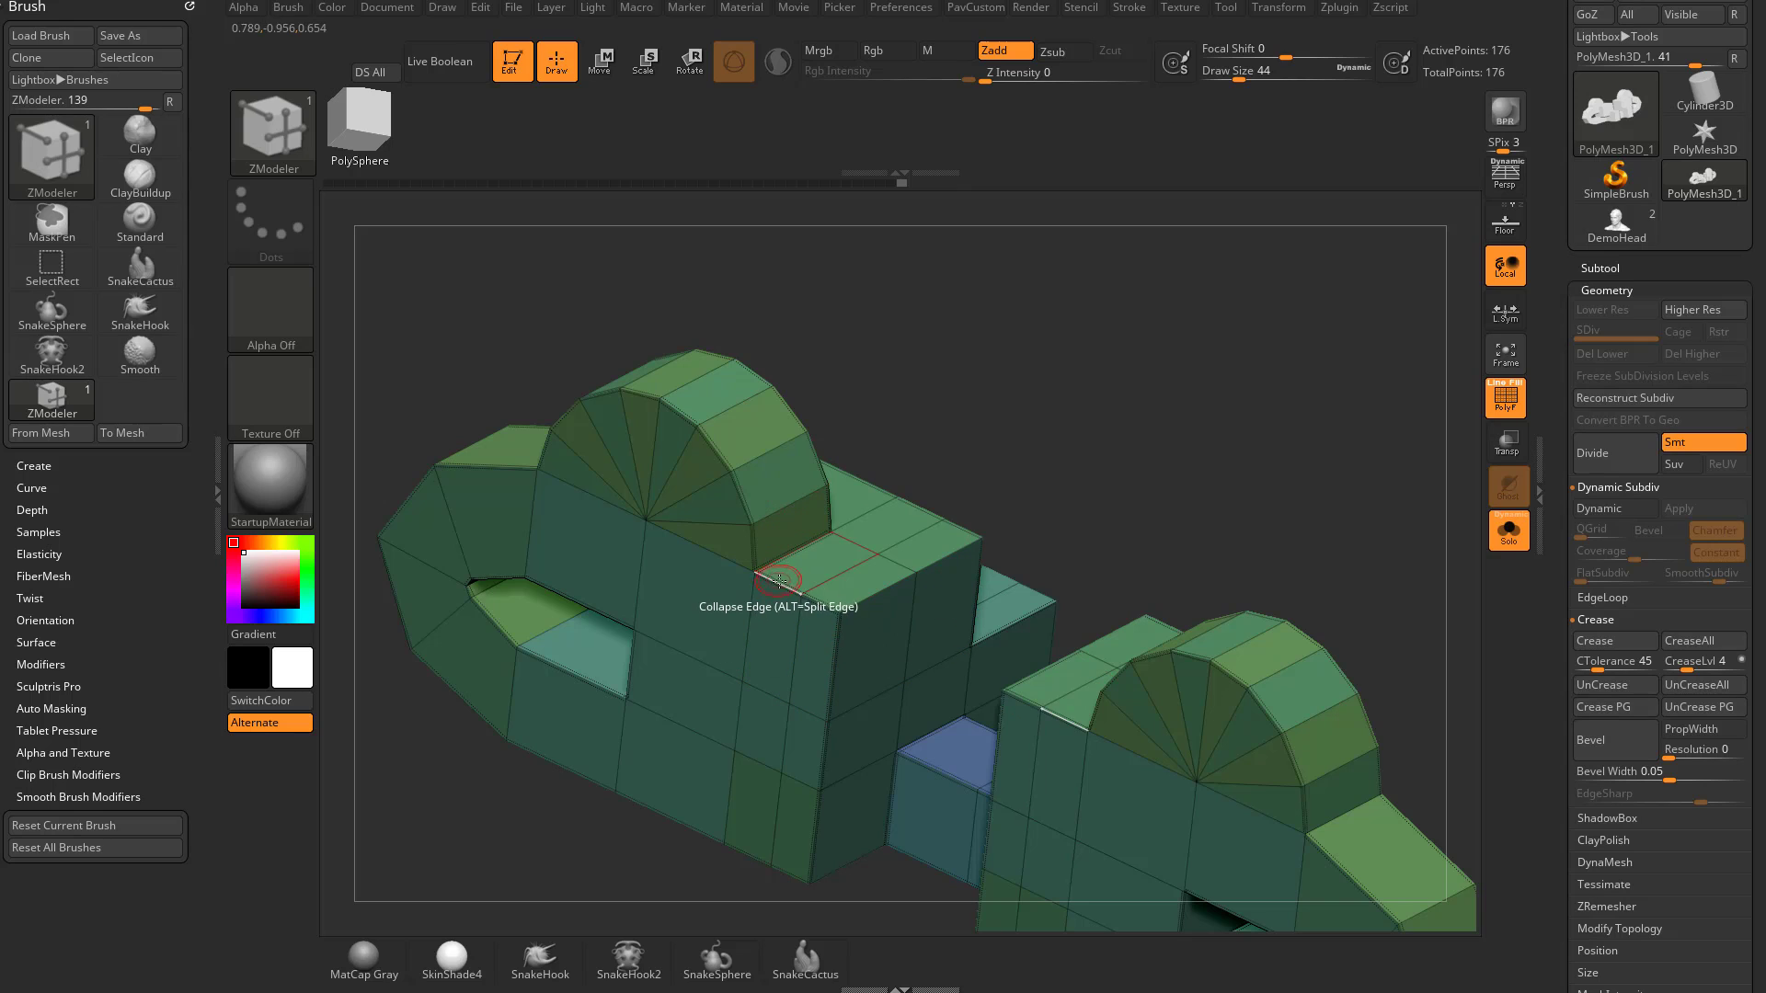
Set both the ZModeler polygon action and the point action to Do Nothing
{"action": "key", "text": "space"}
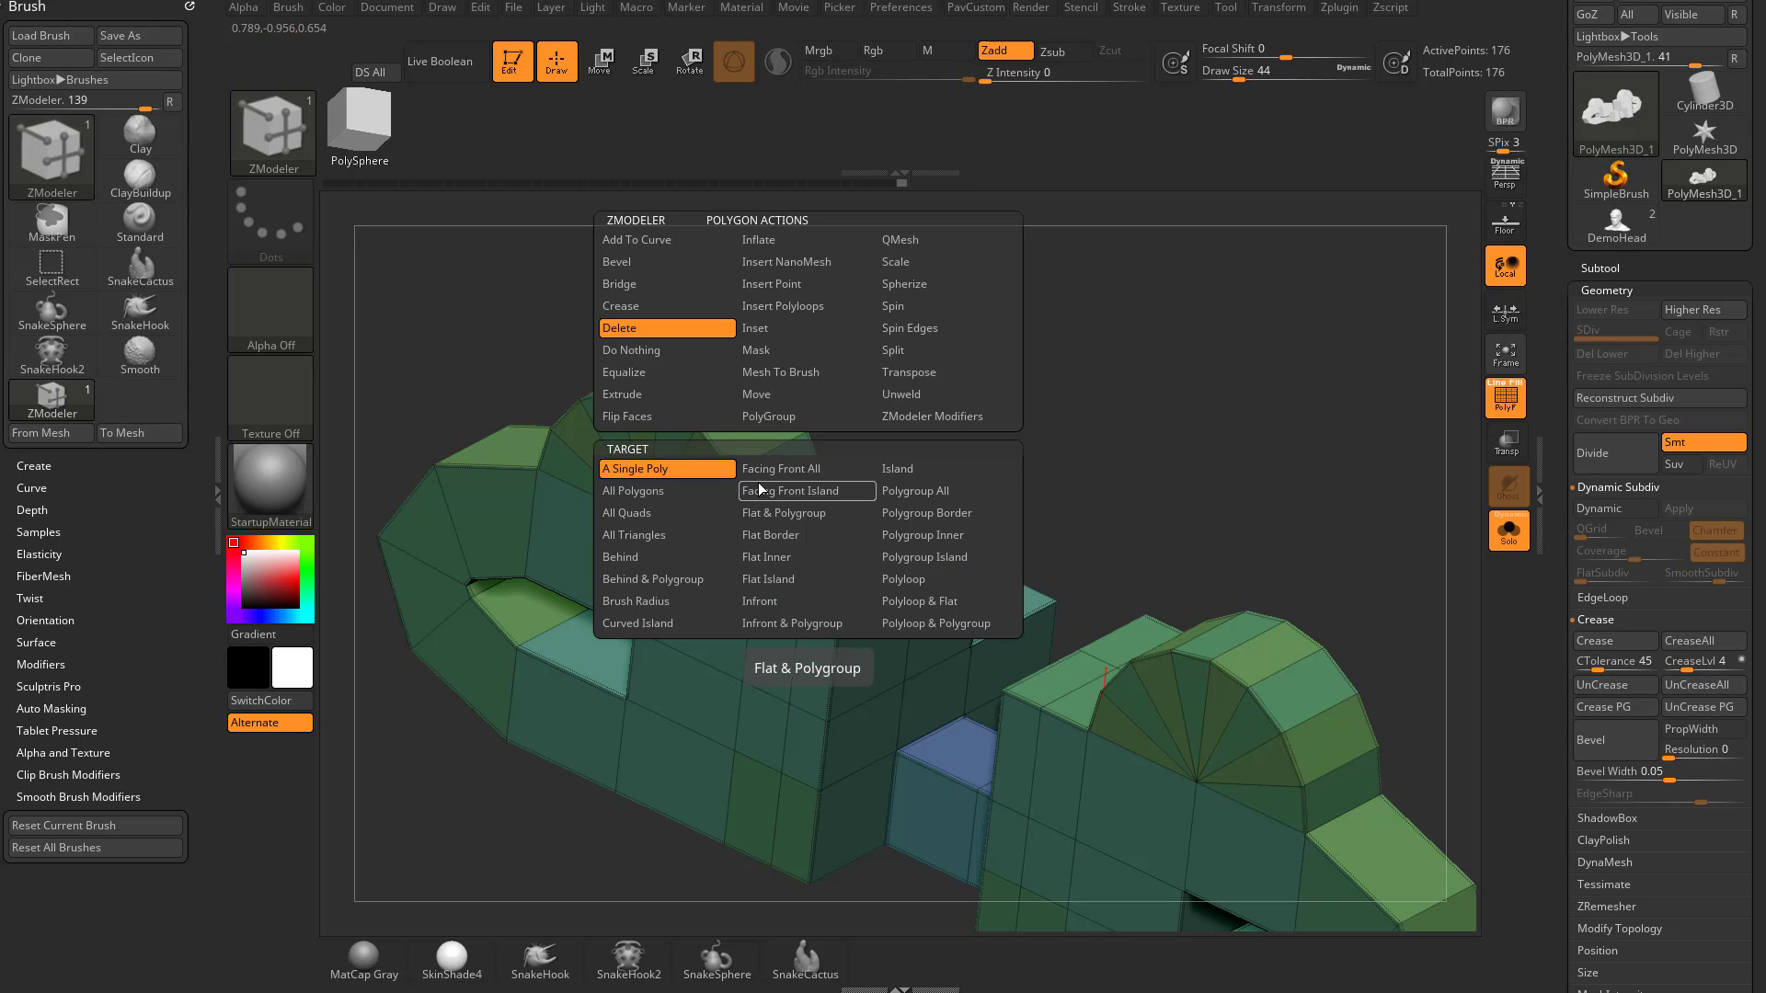
{"action": "left_click", "coordinate": [686, 351]}
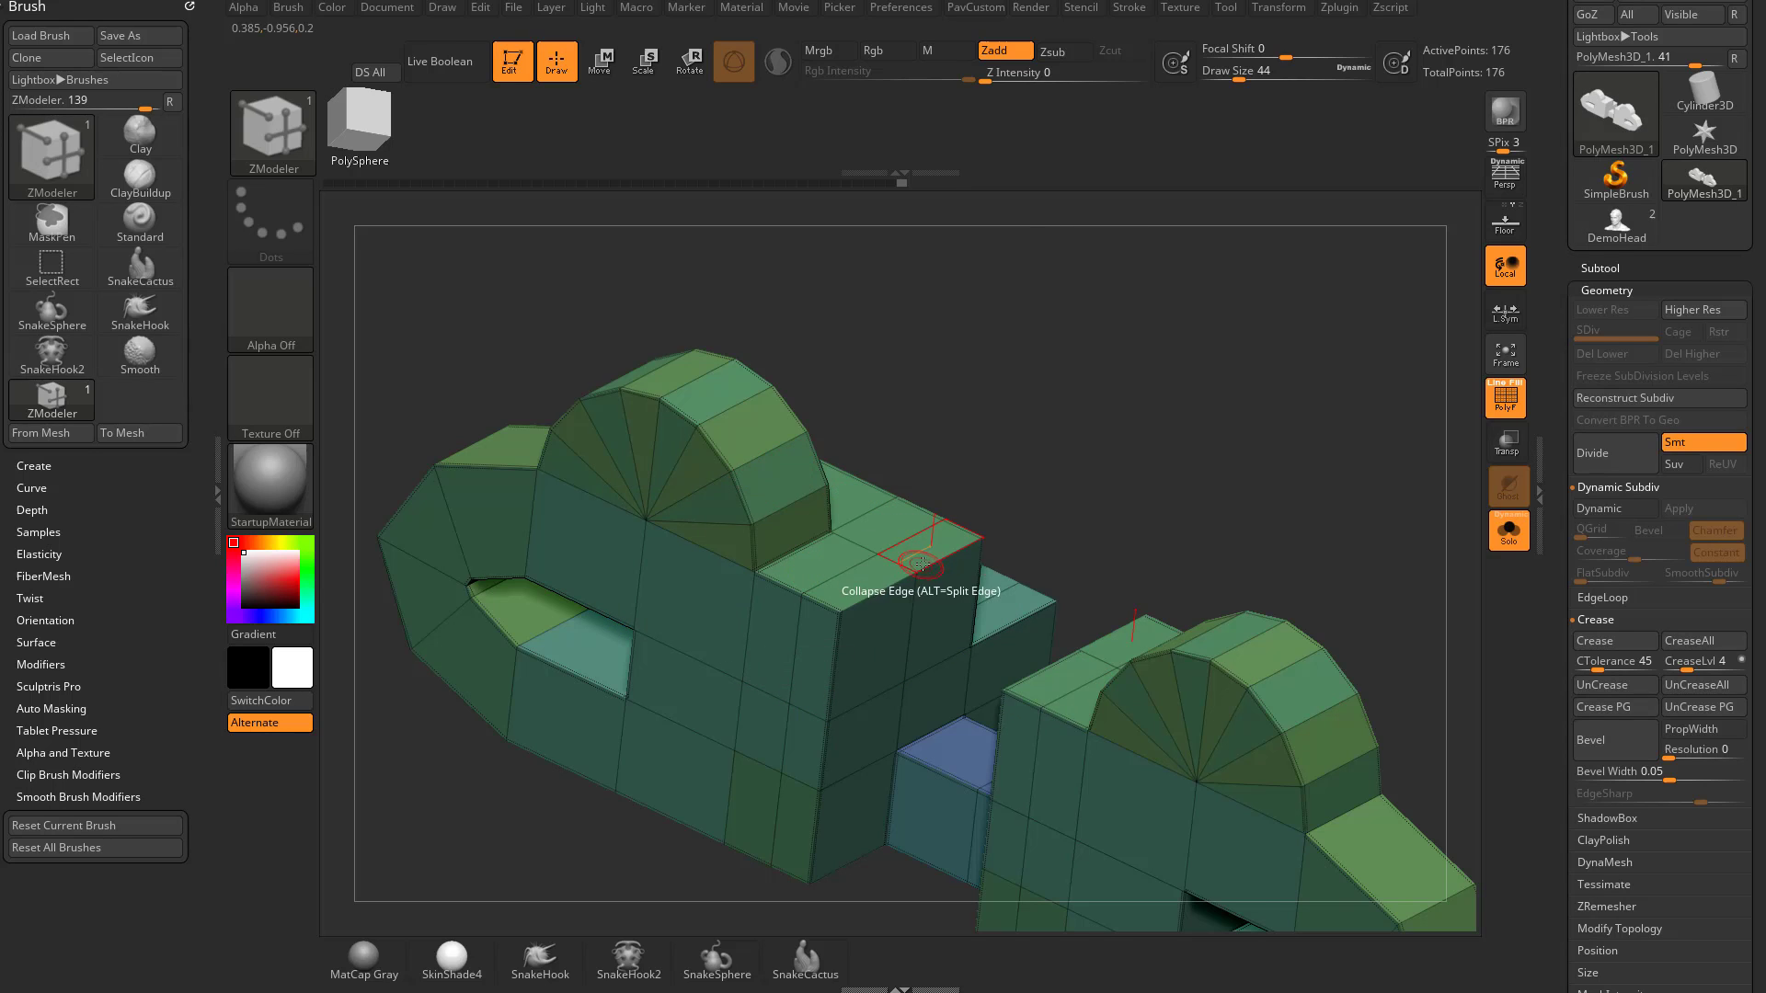
{"action": "key", "text": "space"}
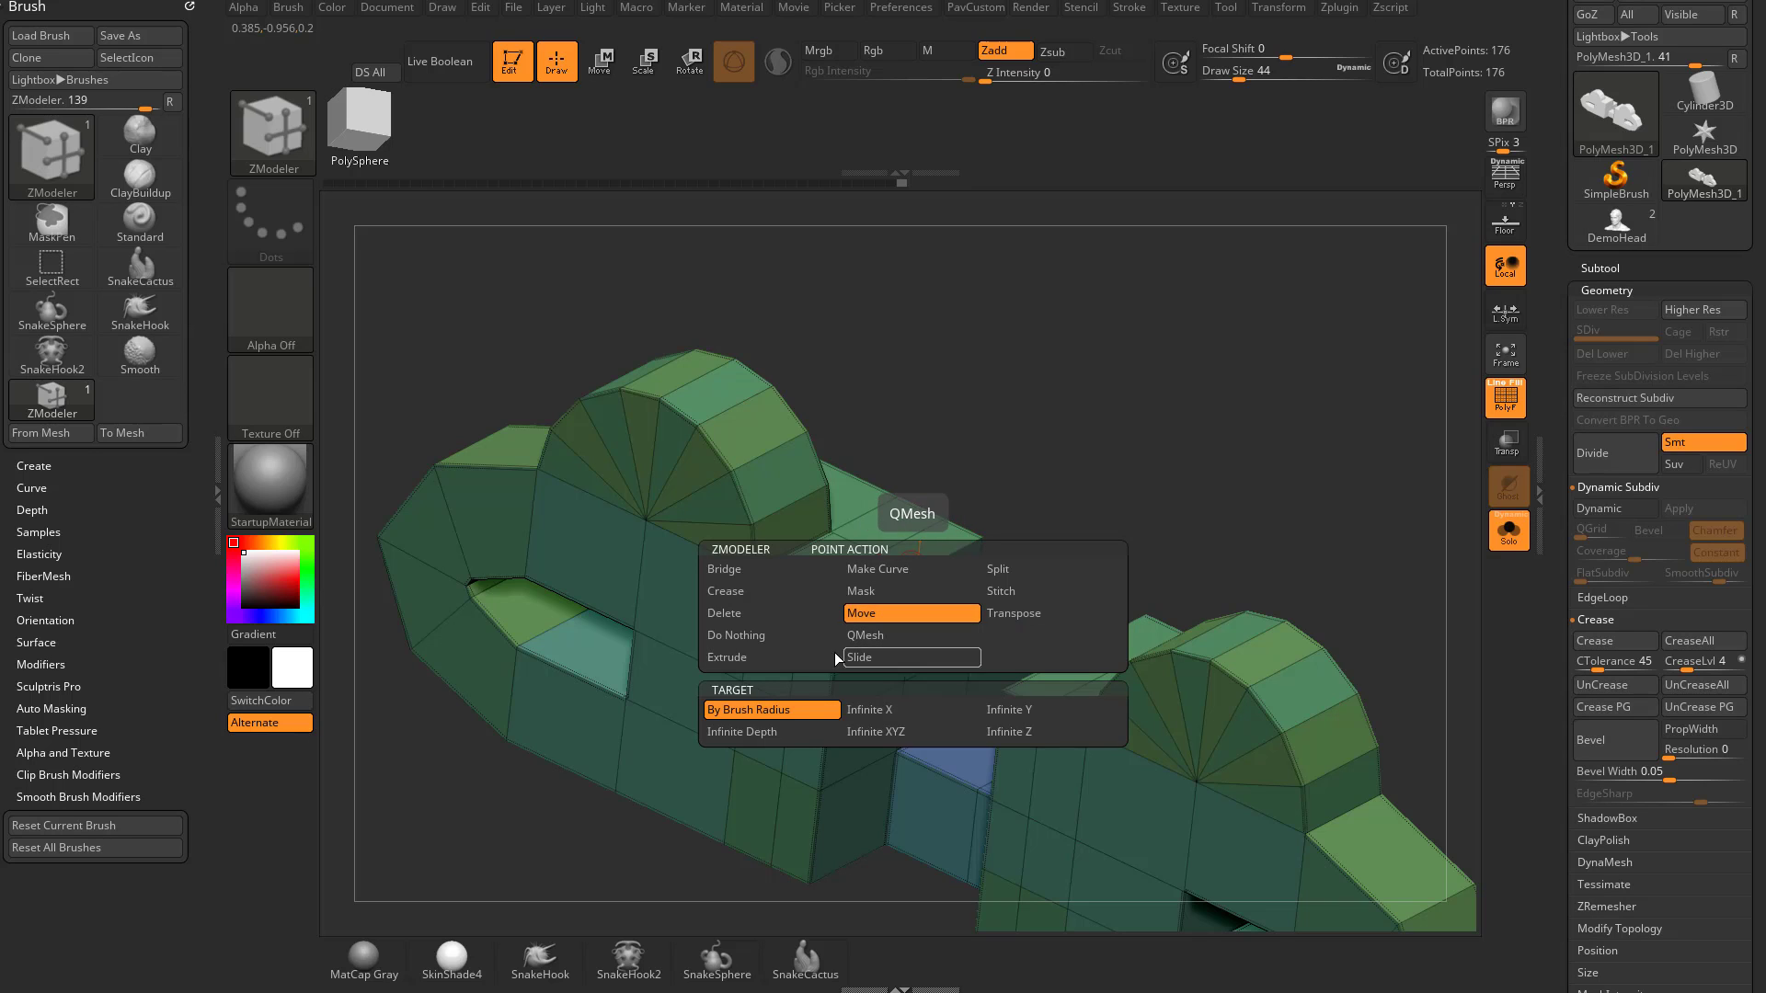
{"action": "left_click", "coordinate": [769, 637]}
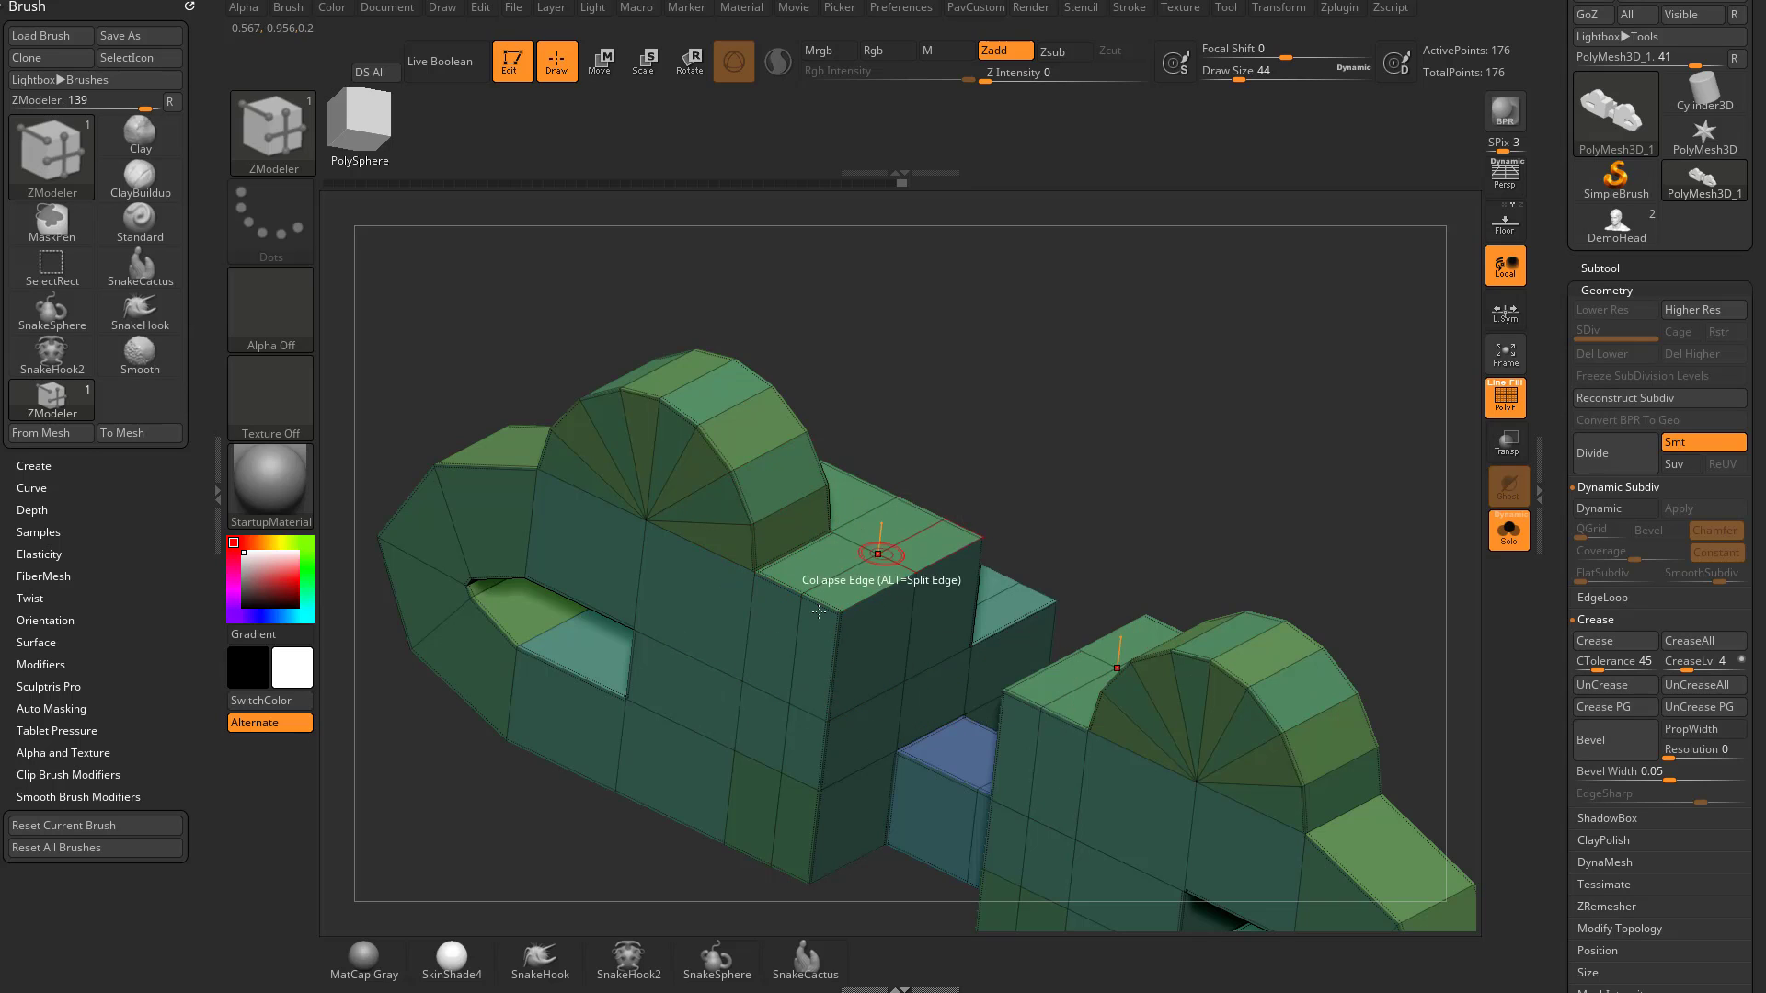
Collapse the leftover loop edges across the large block's top face and side
{"action": "left_click", "coordinate": [874, 553]}
{"action": "key", "text": "ctrl+z"}
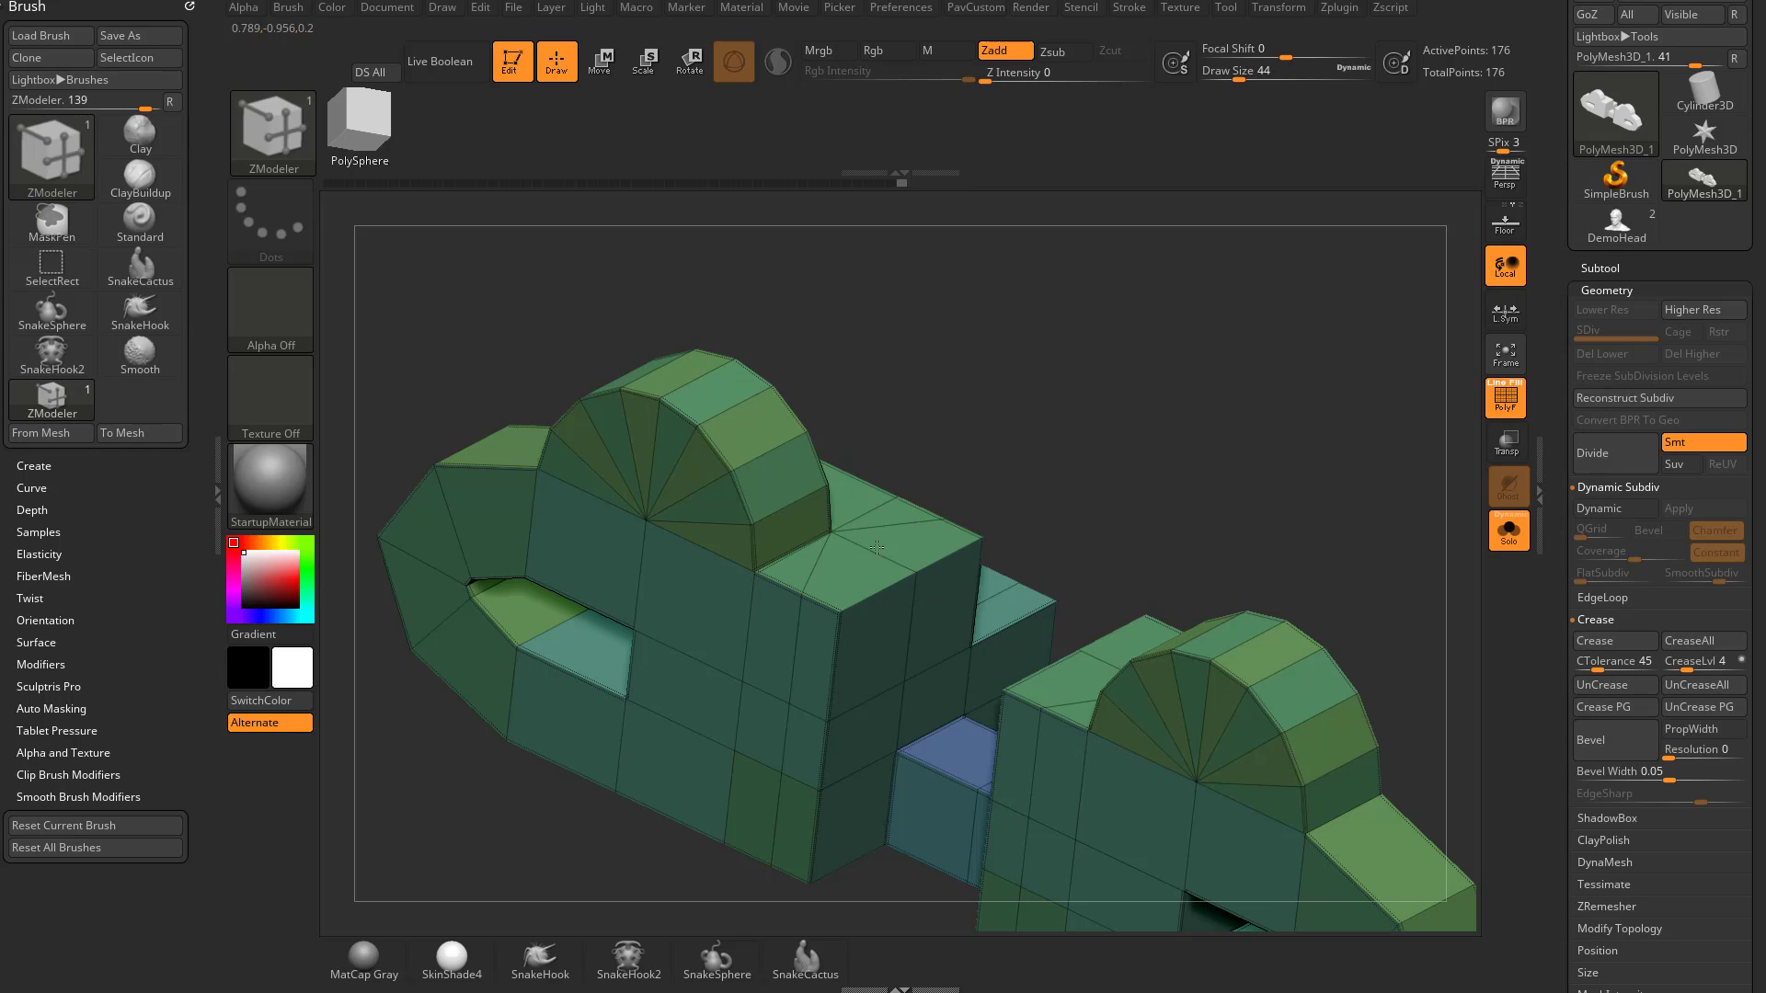
{"action": "left_click", "coordinate": [759, 691]}
Continue collapsing the extra loop edges around the large block's end and adjoining faces
{"action": "left_click_drag", "start_coordinate": [1025, 415], "coordinate": [938, 537]}
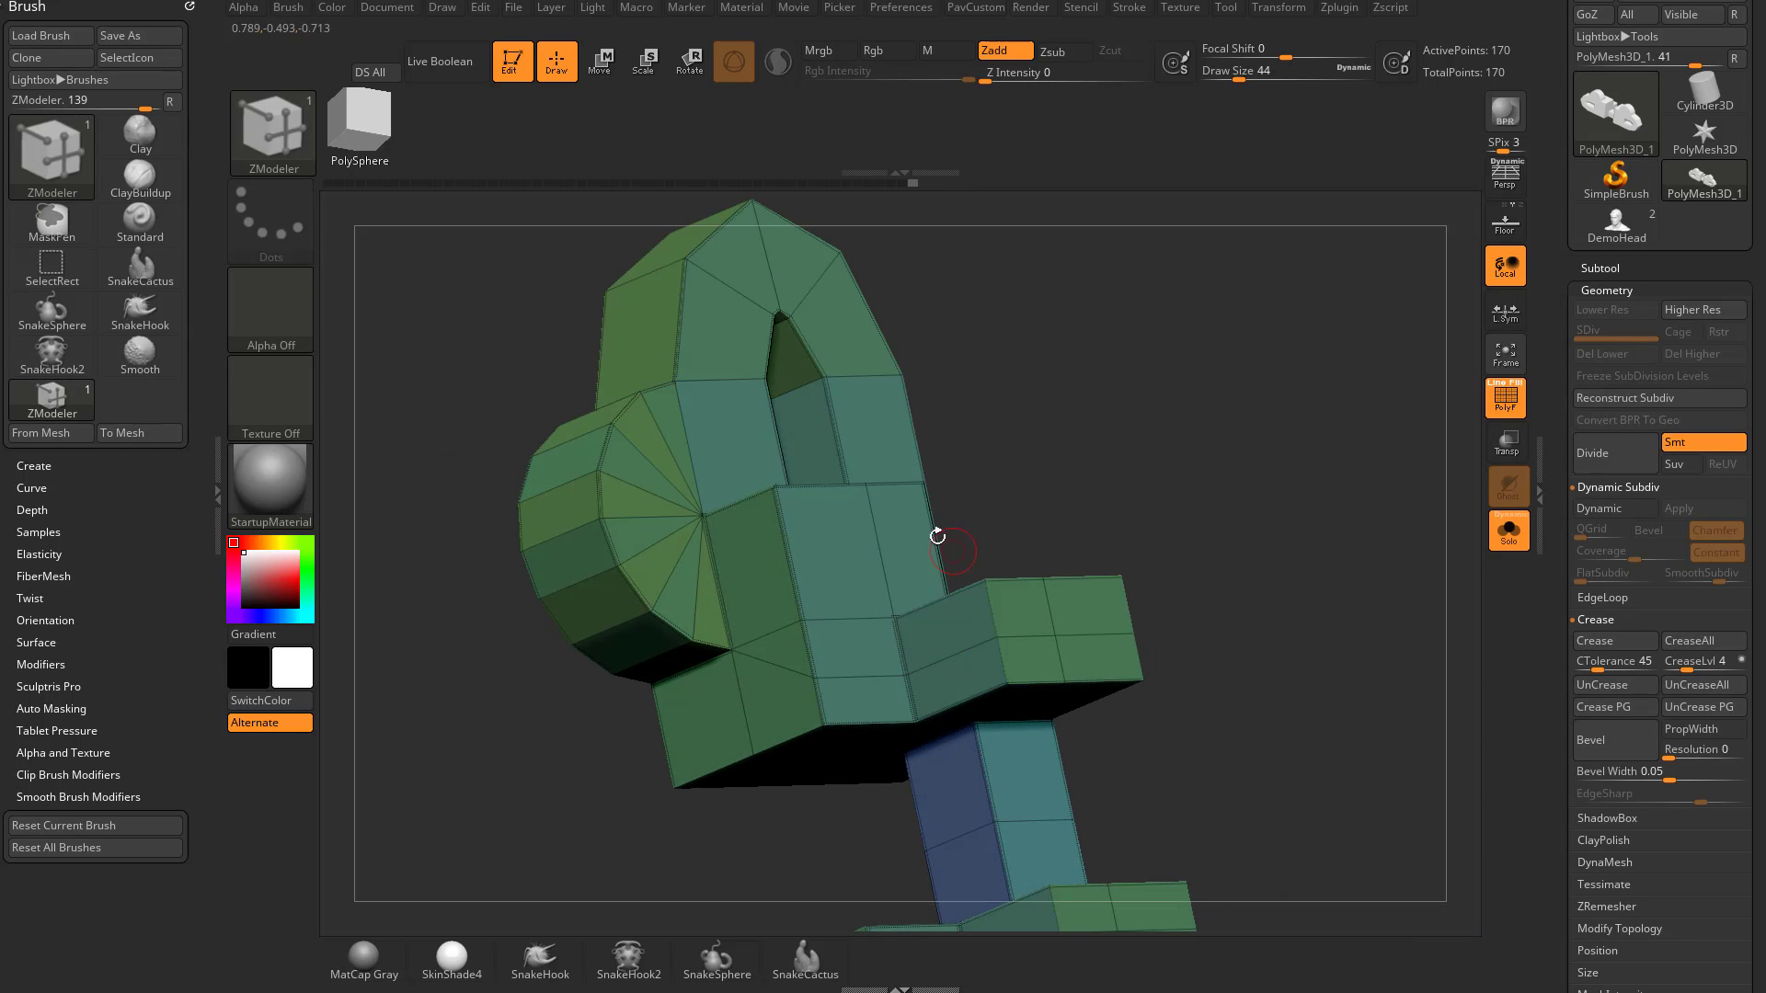
{"action": "left_click_drag", "start_coordinate": [579, 827], "coordinate": [736, 802]}
{"action": "left_click", "coordinate": [754, 709]}
{"action": "left_click", "coordinate": [747, 723]}
{"action": "left_click_drag", "start_coordinate": [1196, 515], "coordinate": [1109, 493]}
{"action": "left_click", "coordinate": [692, 670]}
Collapse the remaining extra loop edges on the smaller protruding block's end face
{"action": "left_click_drag", "start_coordinate": [1036, 542], "coordinate": [883, 576]}
{"action": "left_click", "coordinate": [681, 679]}
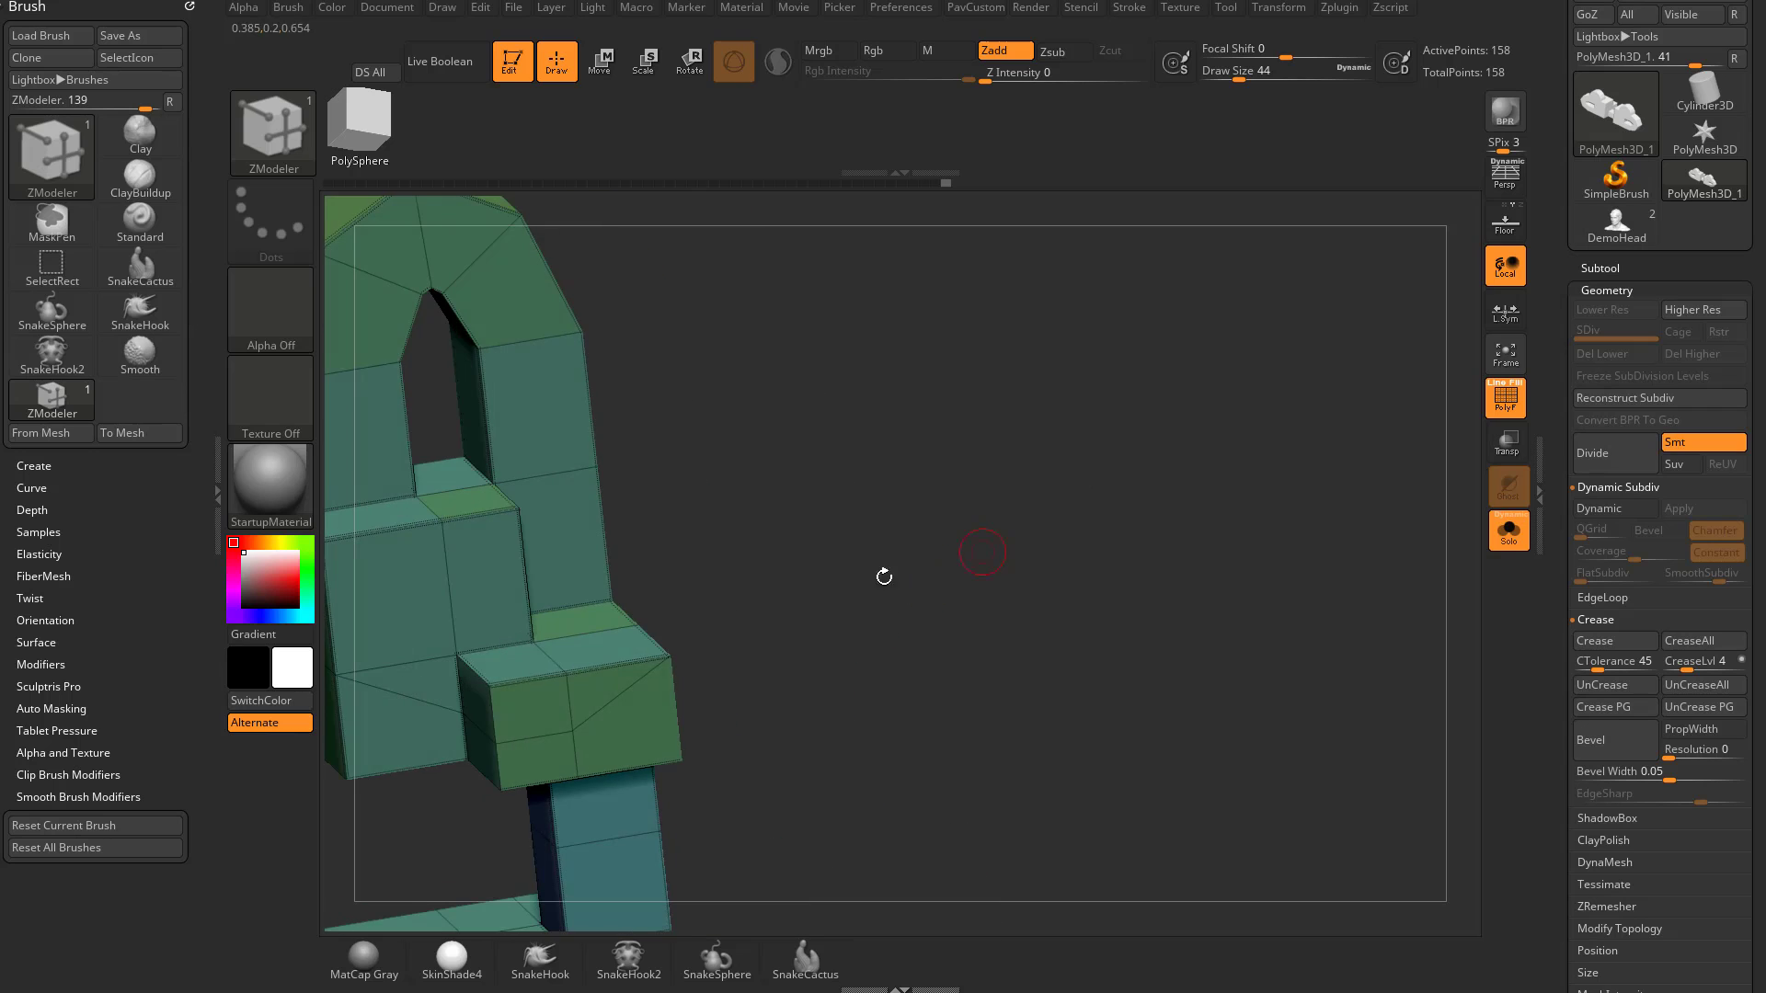
{"action": "left_click", "coordinate": [586, 685]}
{"action": "left_click", "coordinate": [578, 691]}
{"action": "left_click_drag", "start_coordinate": [776, 565], "coordinate": [581, 673]}
{"action": "left_click", "coordinate": [558, 669]}
{"action": "left_click", "coordinate": [555, 683]}
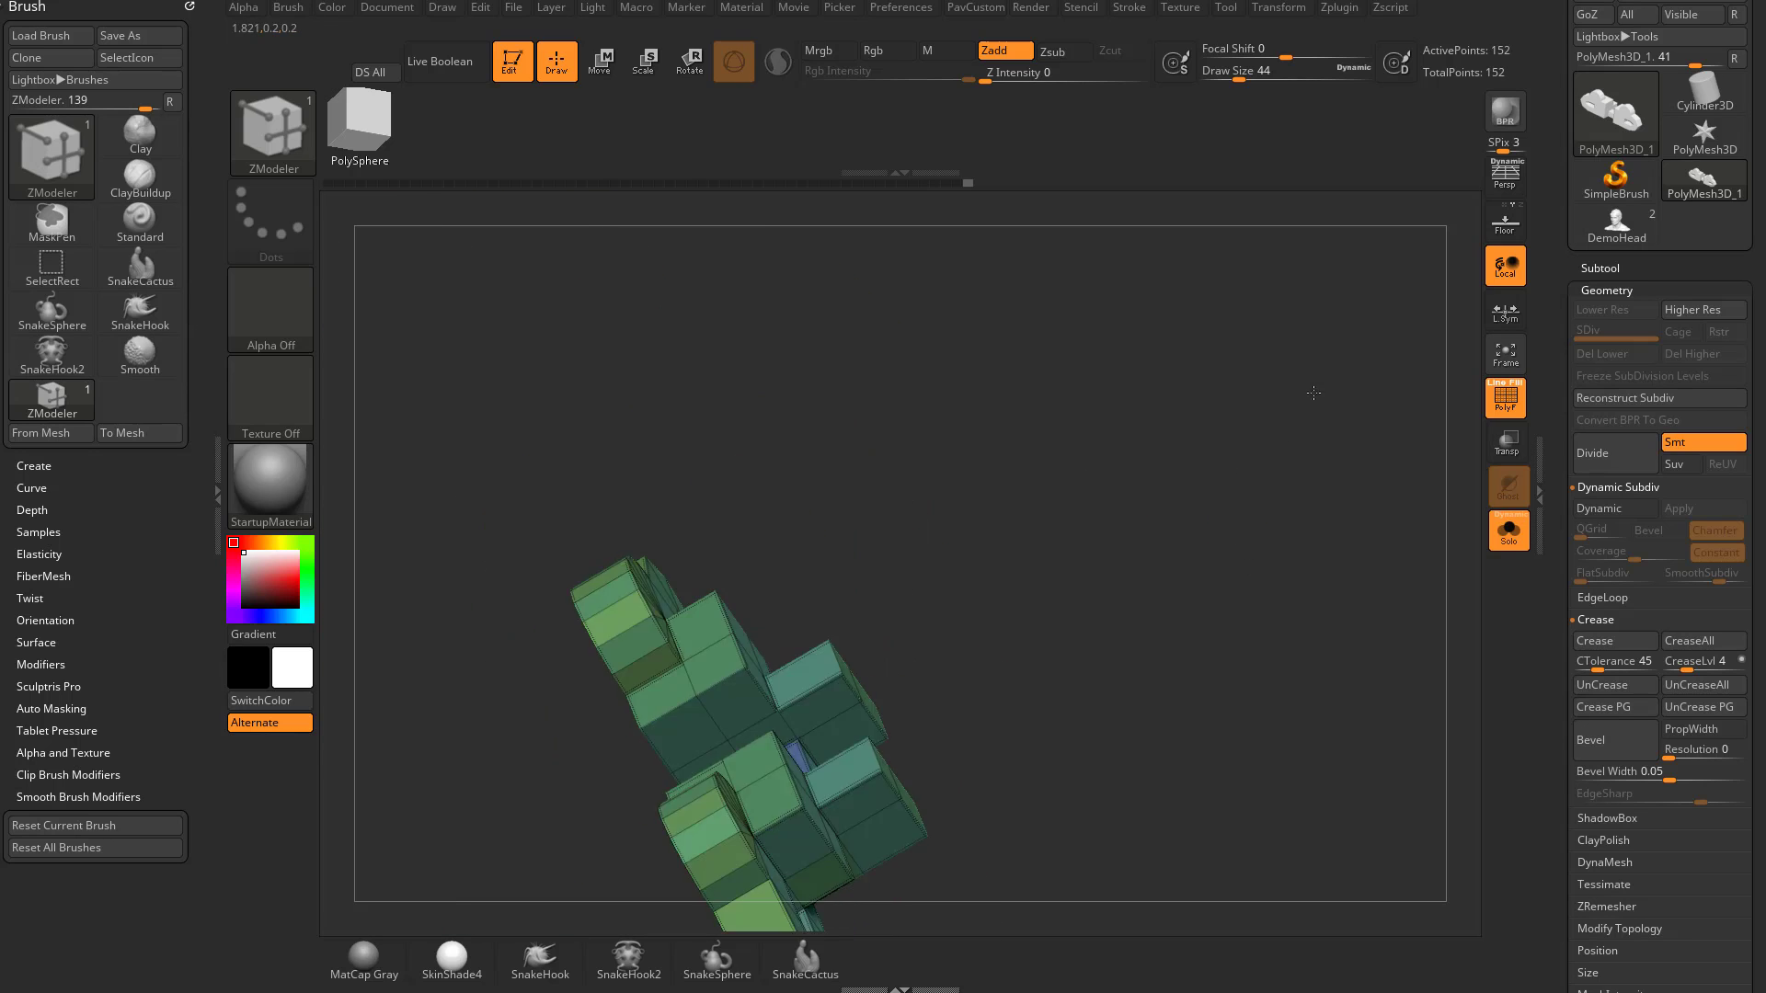